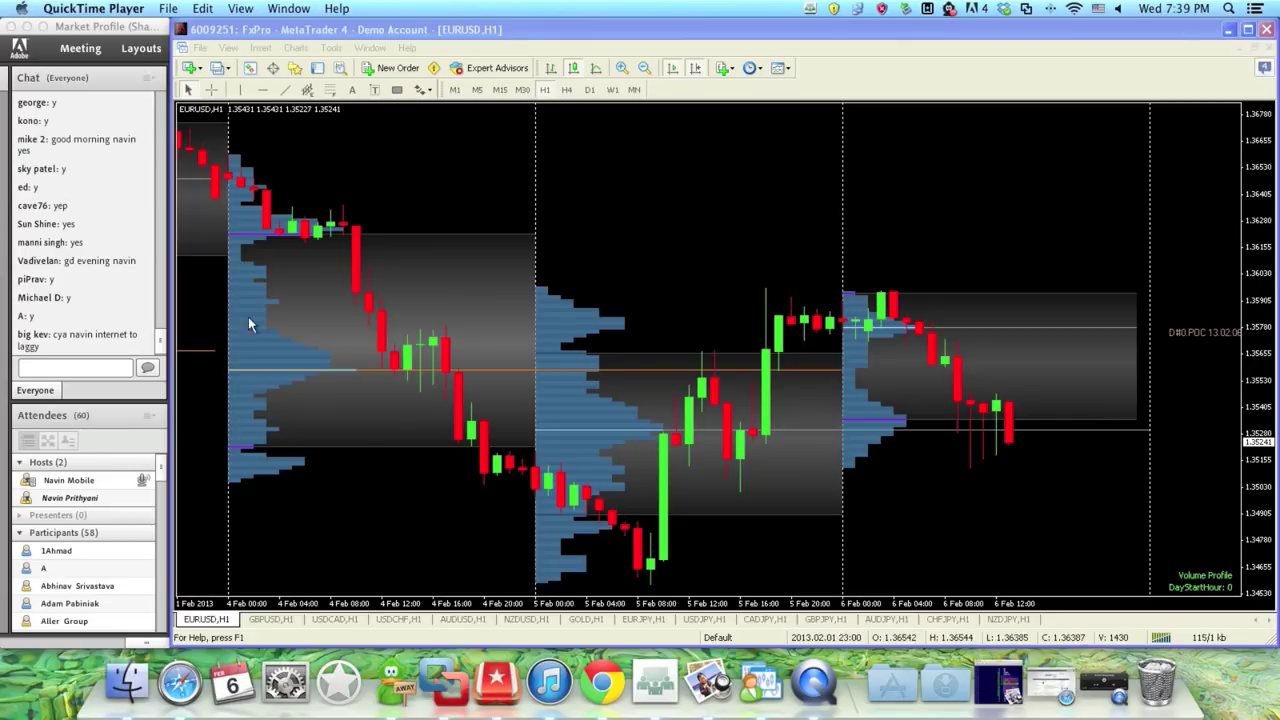
# Step: Bring up the mp.png image in Preview, enlarge its window and place it over the right part of the chart
pyautogui.click(1033, 675)
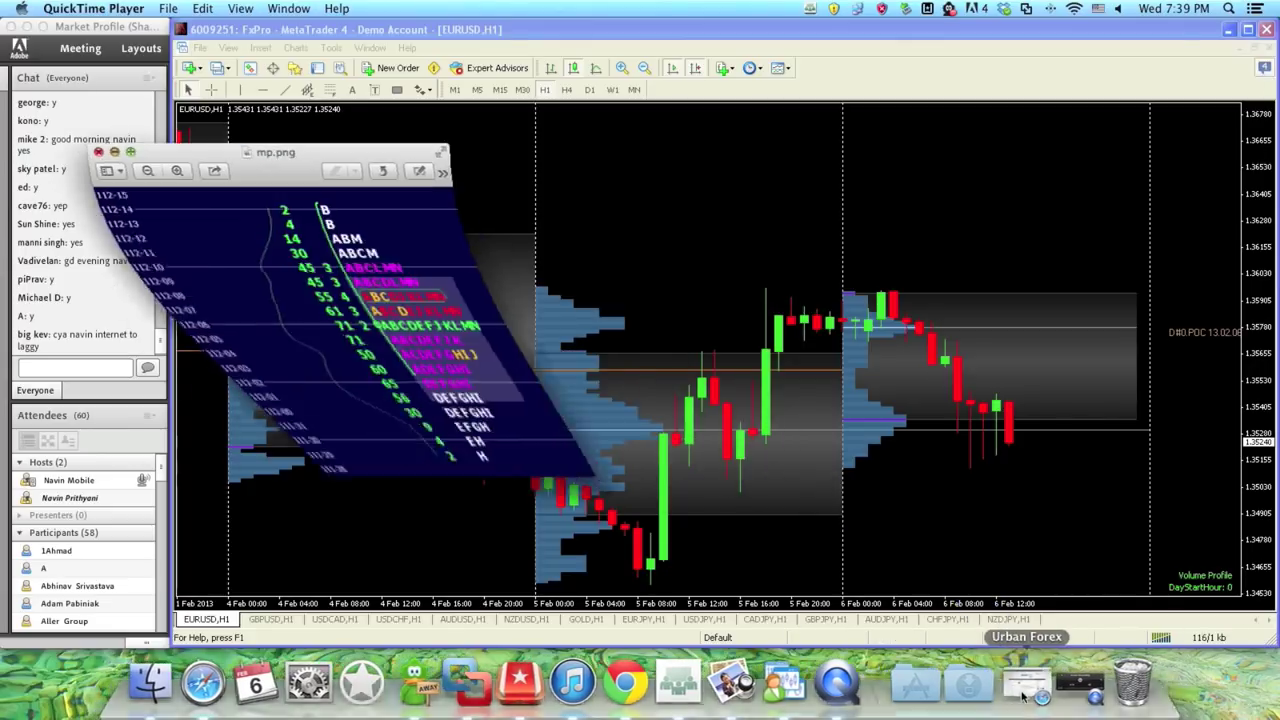
pyautogui.moveTo(270, 153); pyautogui.dragTo(592, 147)
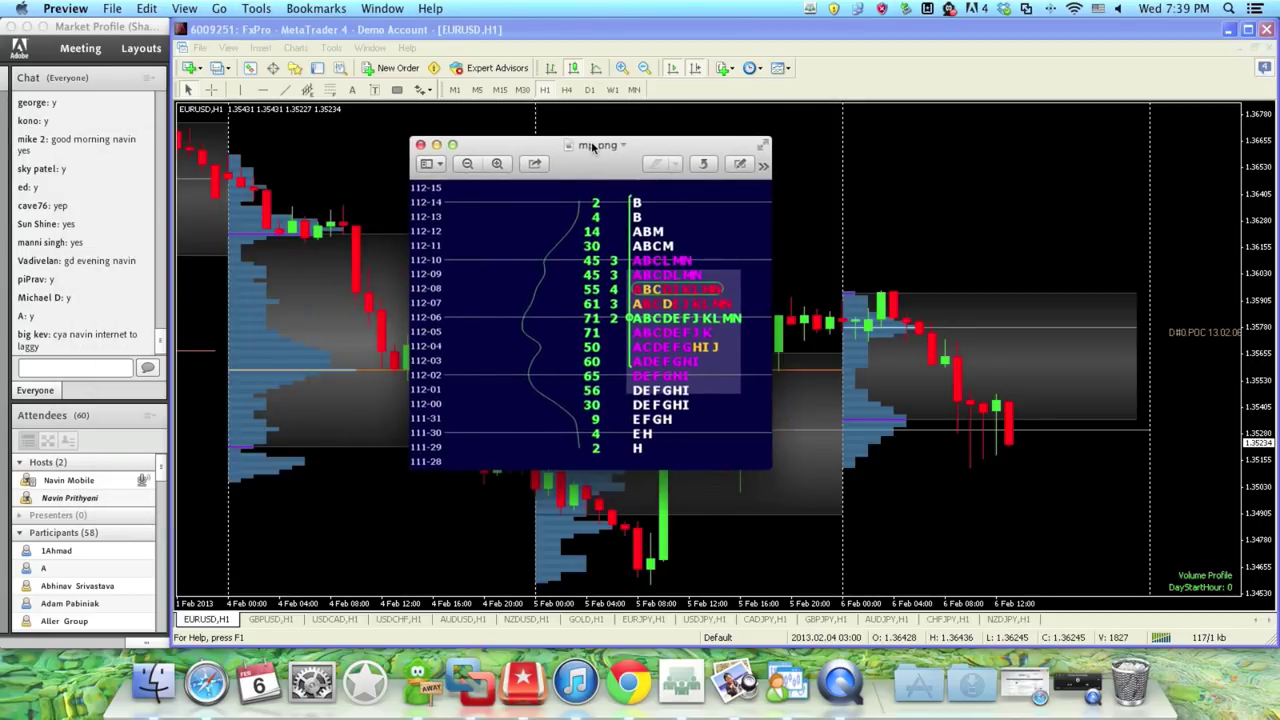
pyautogui.moveTo(592, 147); pyautogui.dragTo(358, 111)
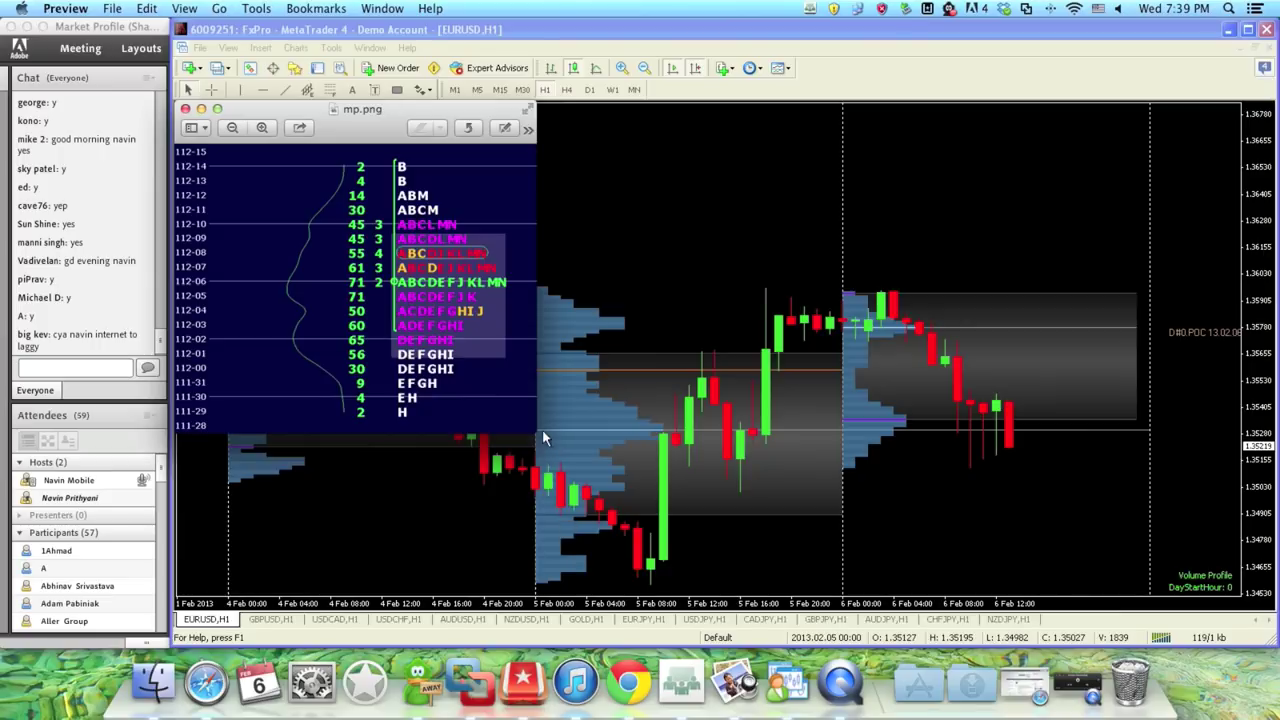
pyautogui.moveTo(536, 432); pyautogui.dragTo(910, 588)
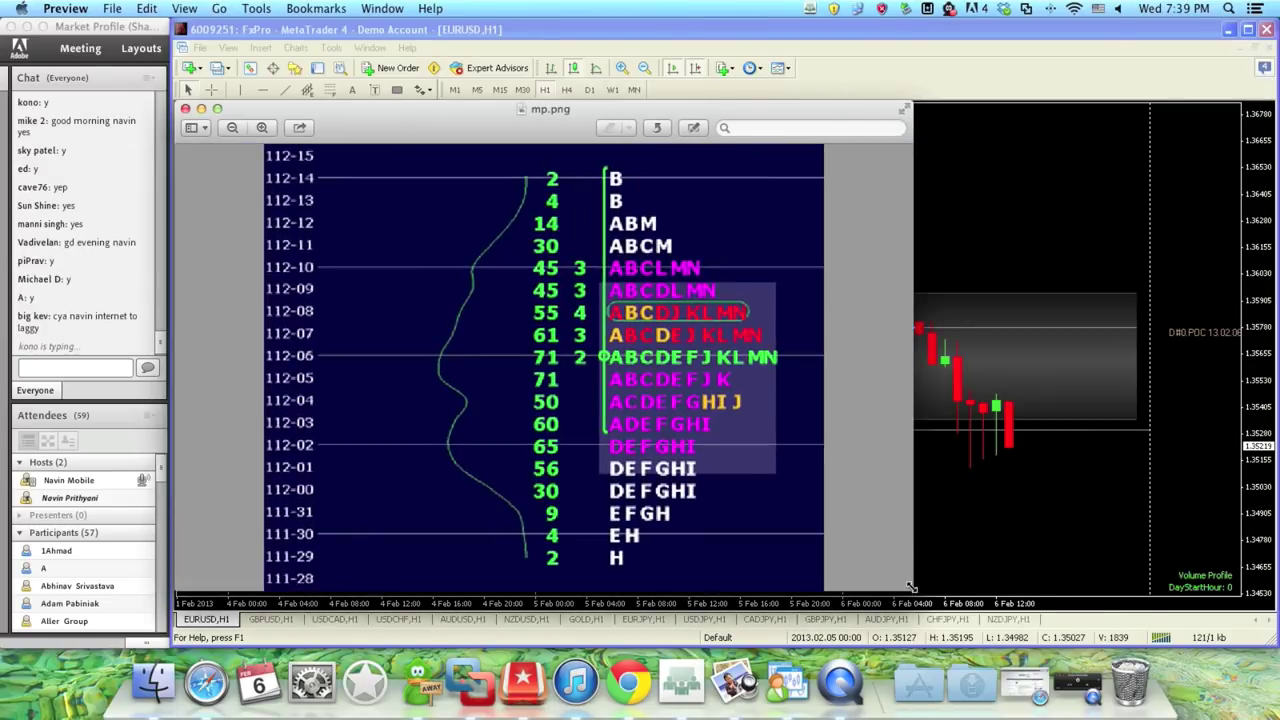
pyautogui.moveTo(662, 112); pyautogui.dragTo(876, 108)
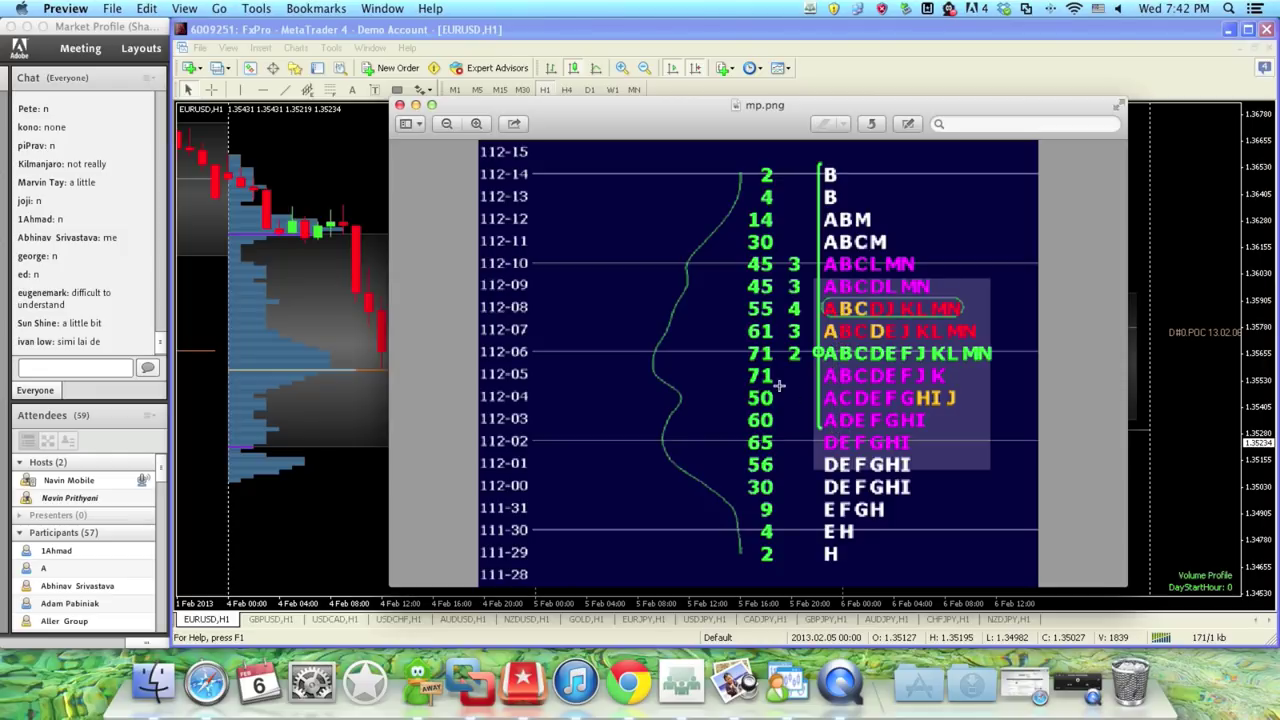
# Step: Highlight the A letter column, the 112-06 row and the letter rows at 112-12, 112-13 and 112-14 in the profile image
pyautogui.moveTo(825, 370); pyautogui.dragTo(822, 305)
pyautogui.moveTo(822, 253); pyautogui.dragTo(820, 215)
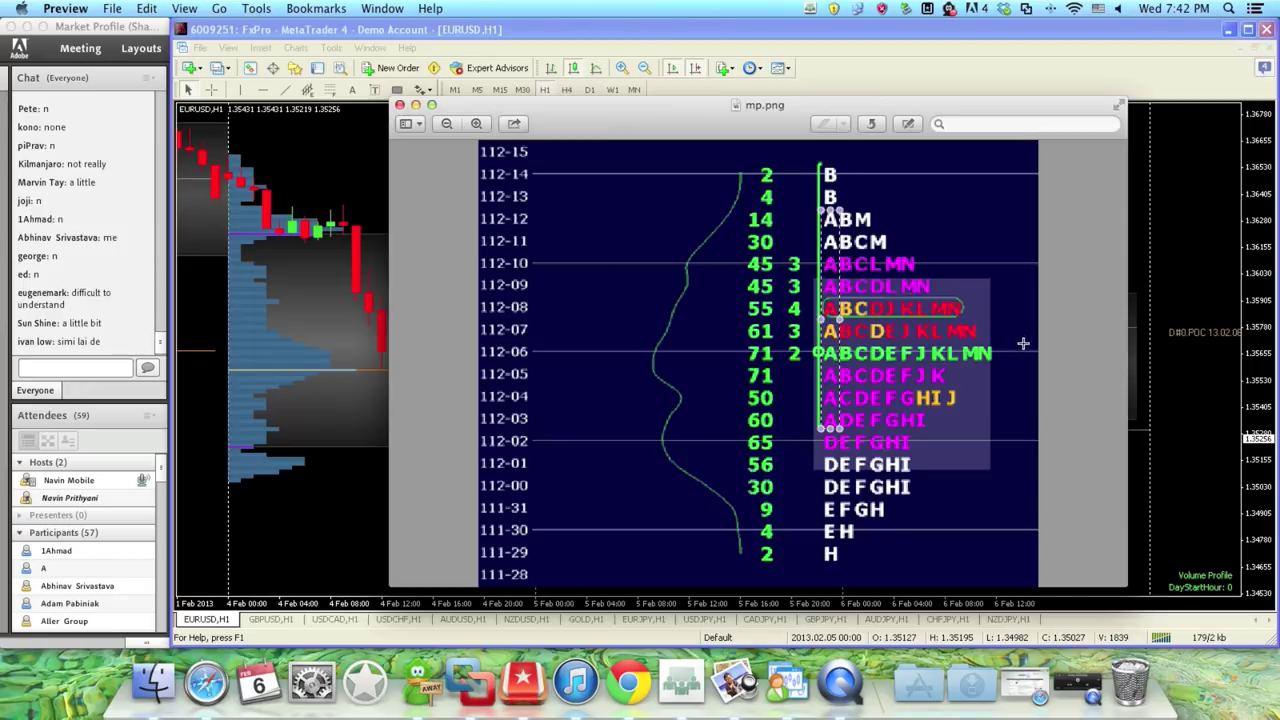
pyautogui.moveTo(803, 357); pyautogui.dragTo(802, 359)
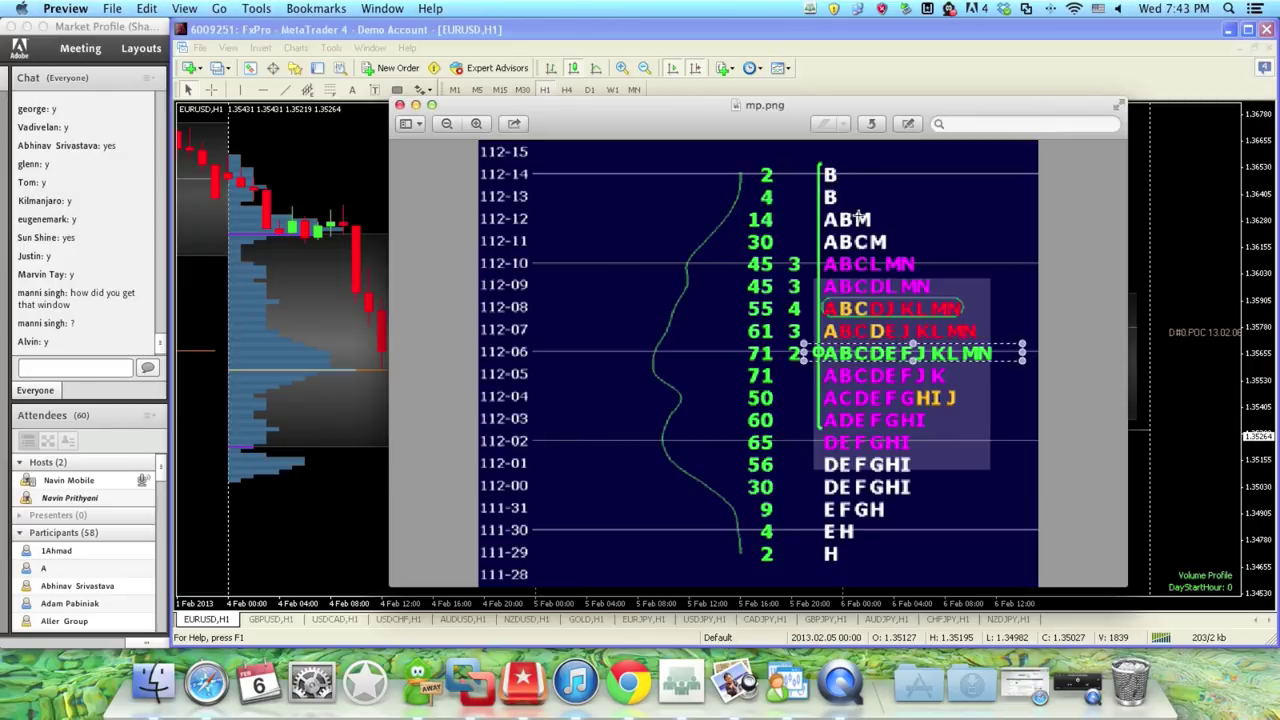
pyautogui.moveTo(878, 207); pyautogui.dragTo(818, 229)
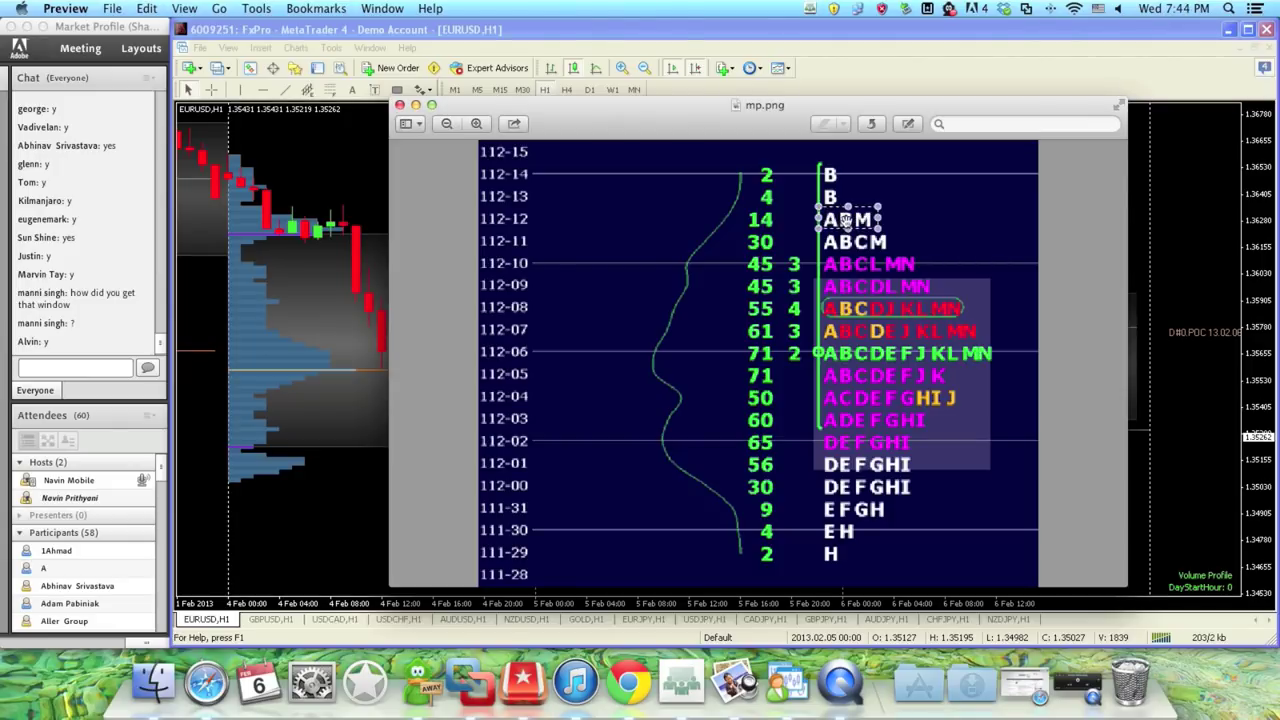
pyautogui.moveTo(843, 188); pyautogui.dragTo(818, 205)
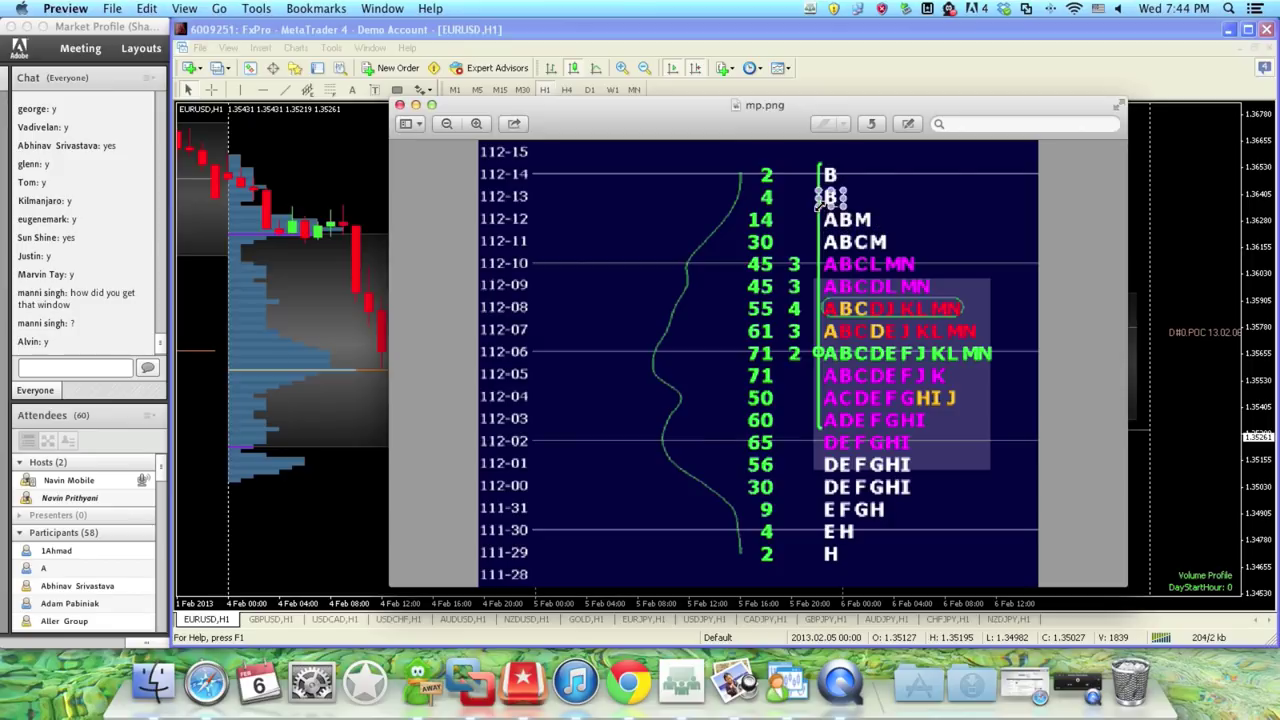
pyautogui.moveTo(843, 164); pyautogui.dragTo(818, 185)
pyautogui.click(897, 183)
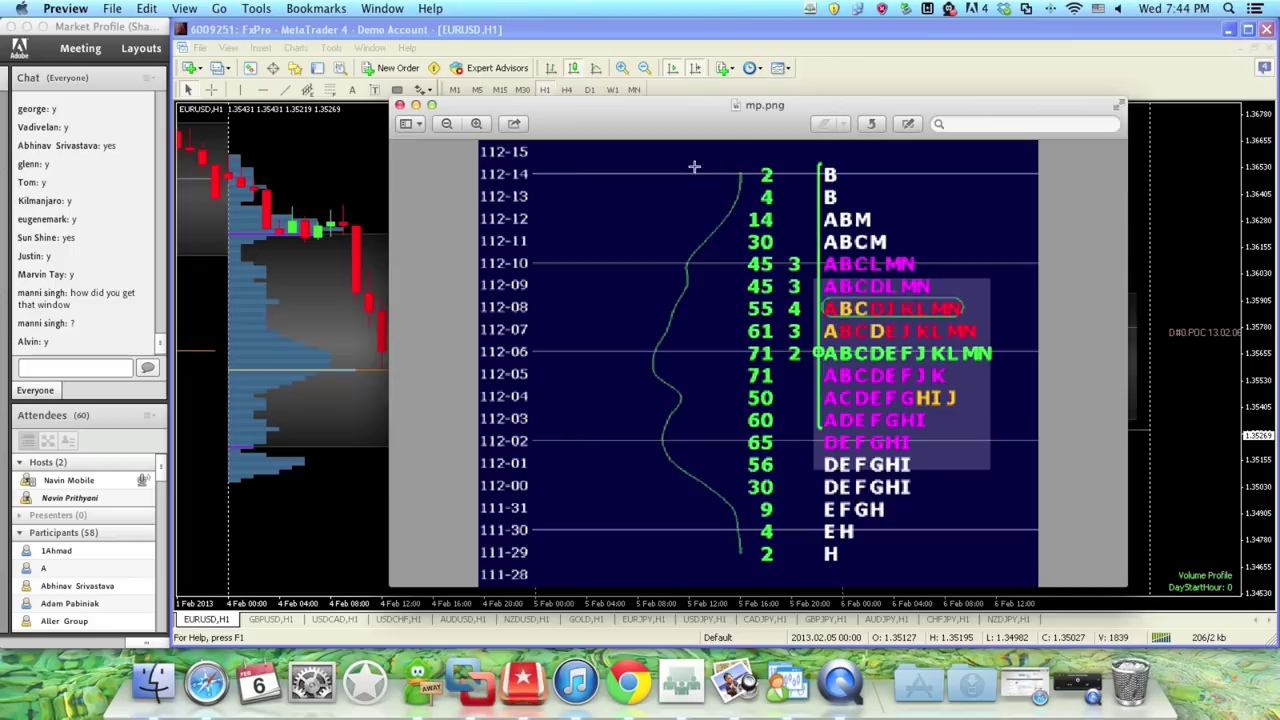
# Step: Highlight the price labels 112-14 to 112-13 and 111-30 to 111-29, and close the mp.png image
pyautogui.moveTo(479, 166); pyautogui.dragTo(544, 205)
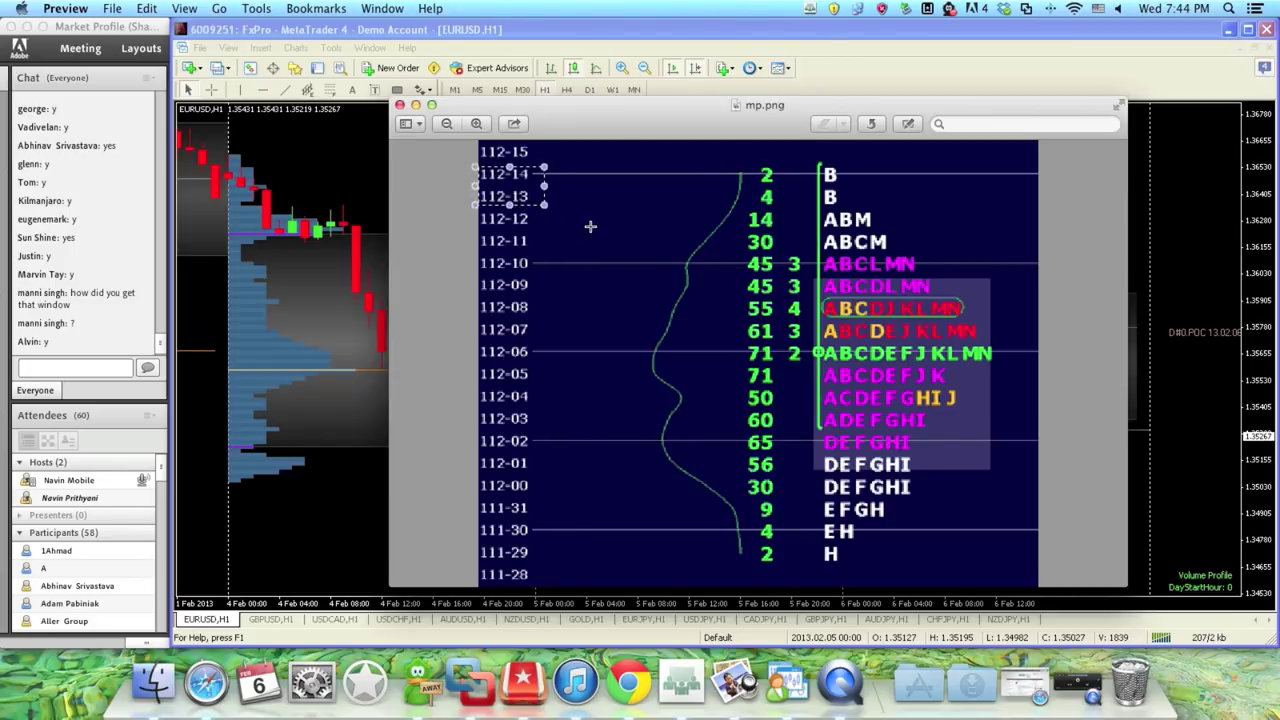
pyautogui.moveTo(554, 526); pyautogui.dragTo(472, 568)
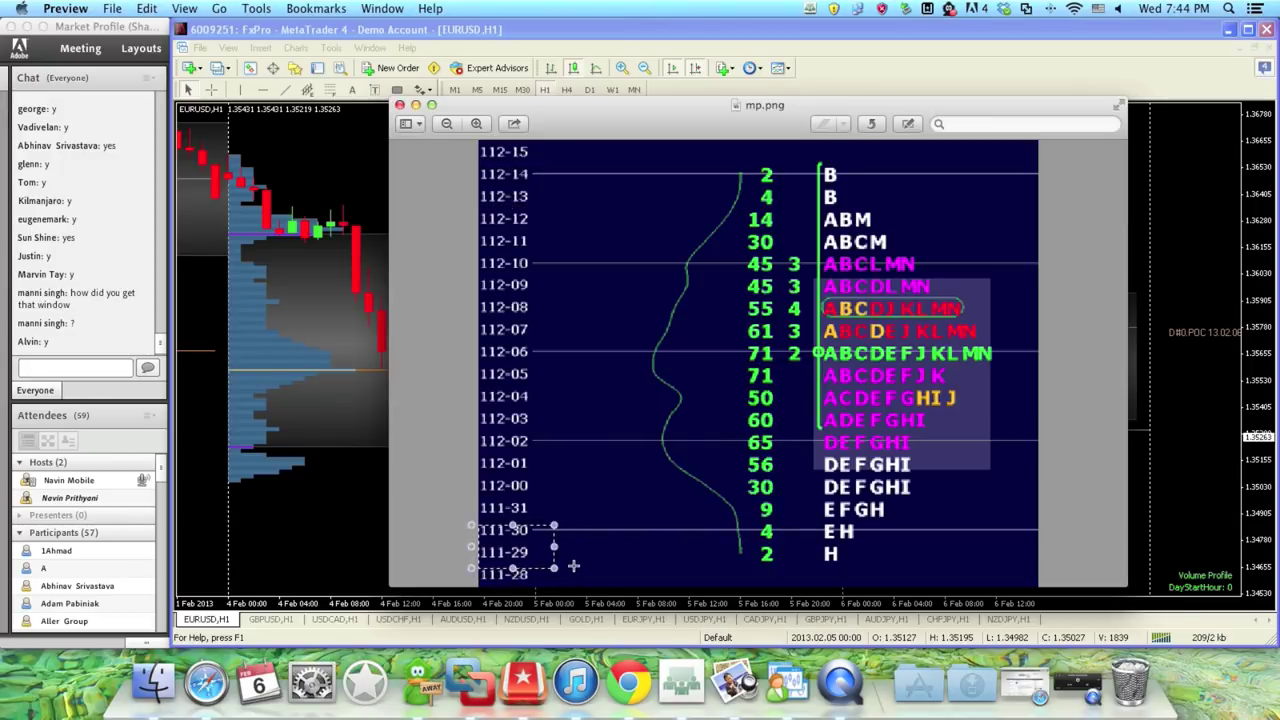
pyautogui.click(622, 565)
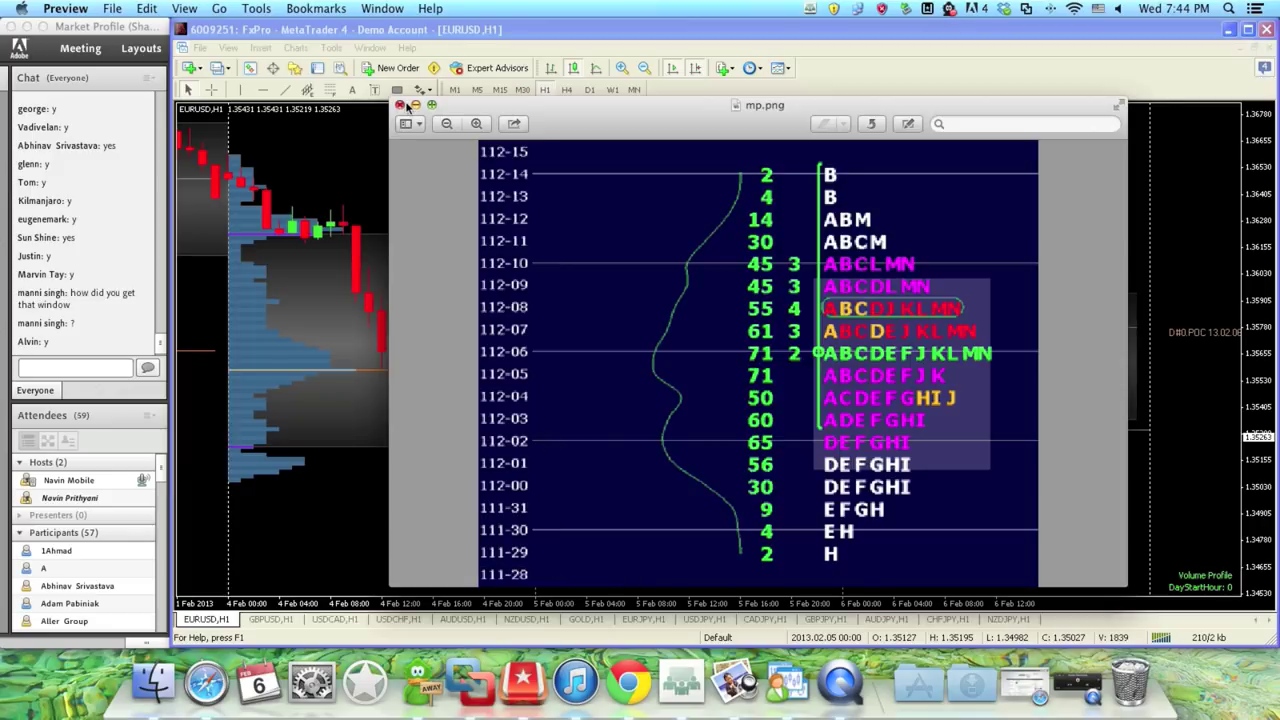
pyautogui.click(400, 106)
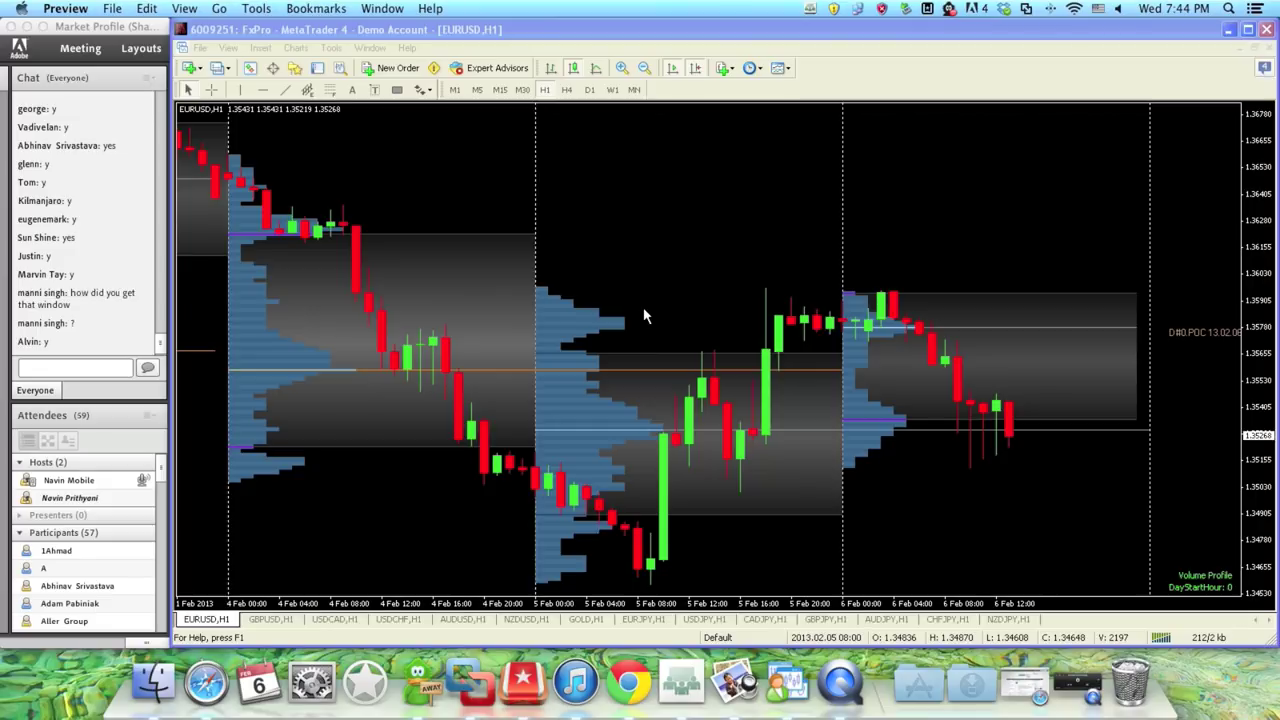
# Step: Switch to the Urban Forex page in Safari and open the Market Profile group
pyautogui.click(1022, 683)
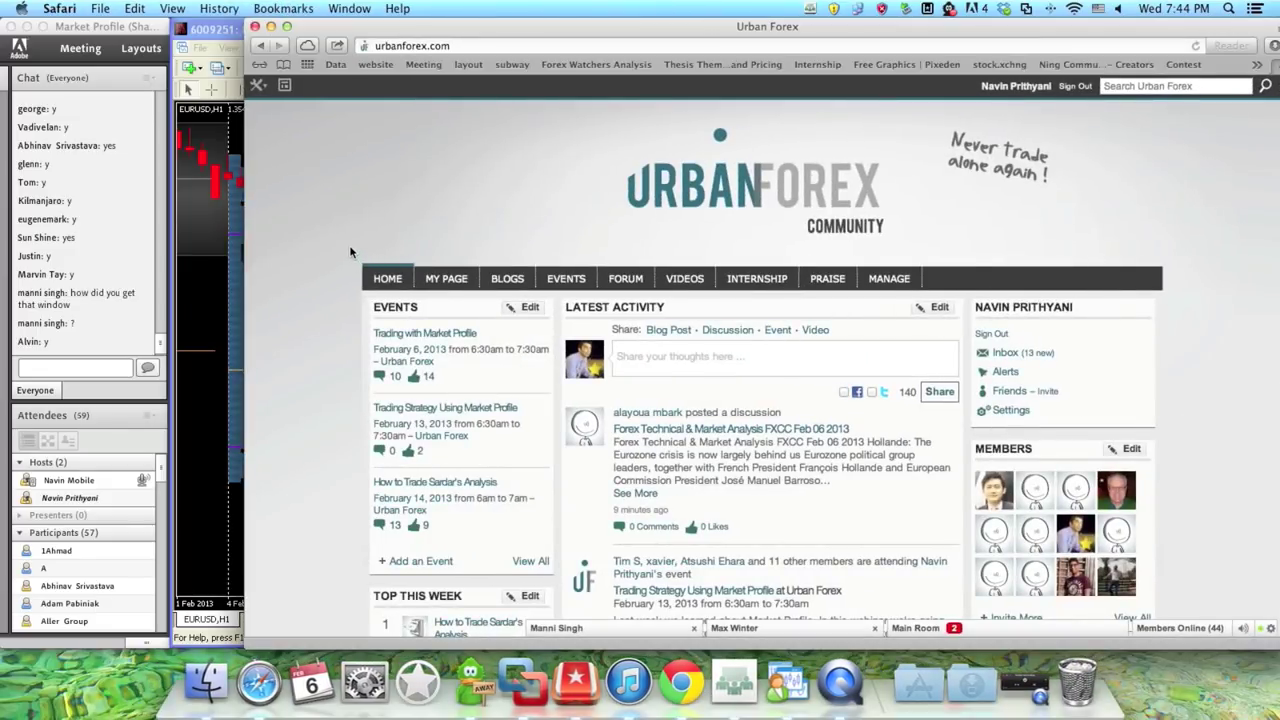
pyautogui.scroll(-5, 344, 266)
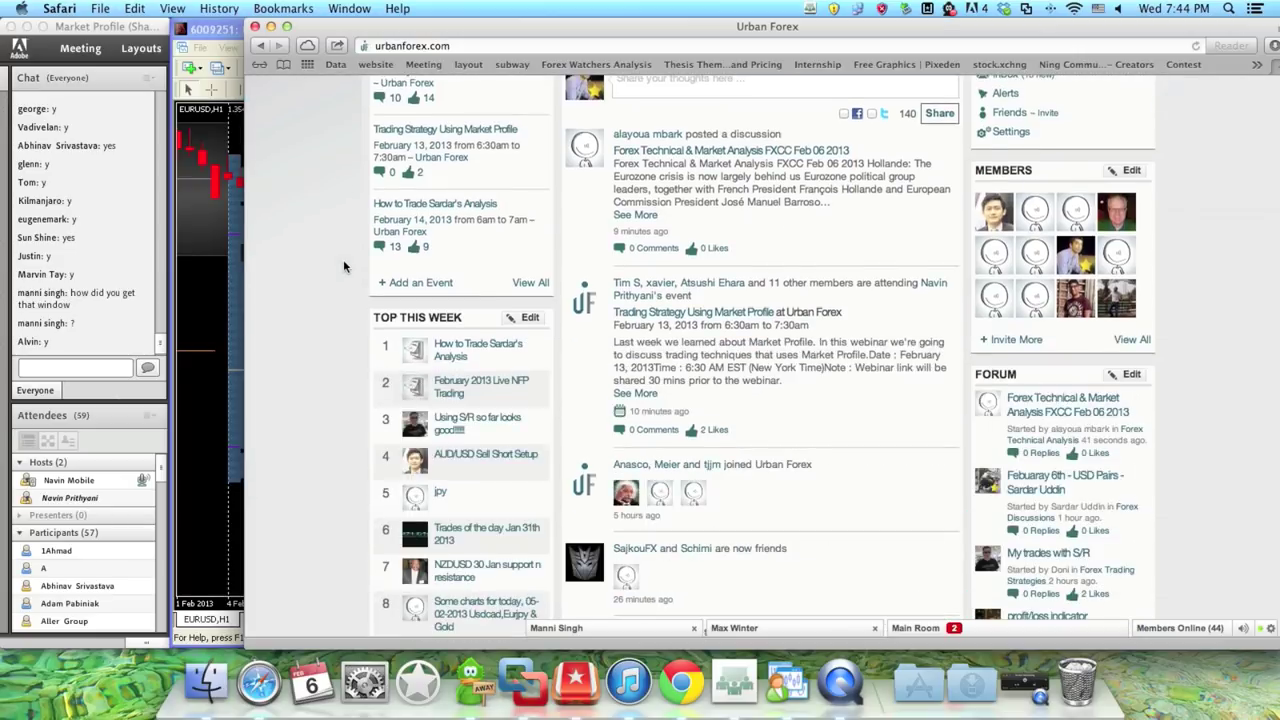
pyautogui.scroll(-10, 344, 258)
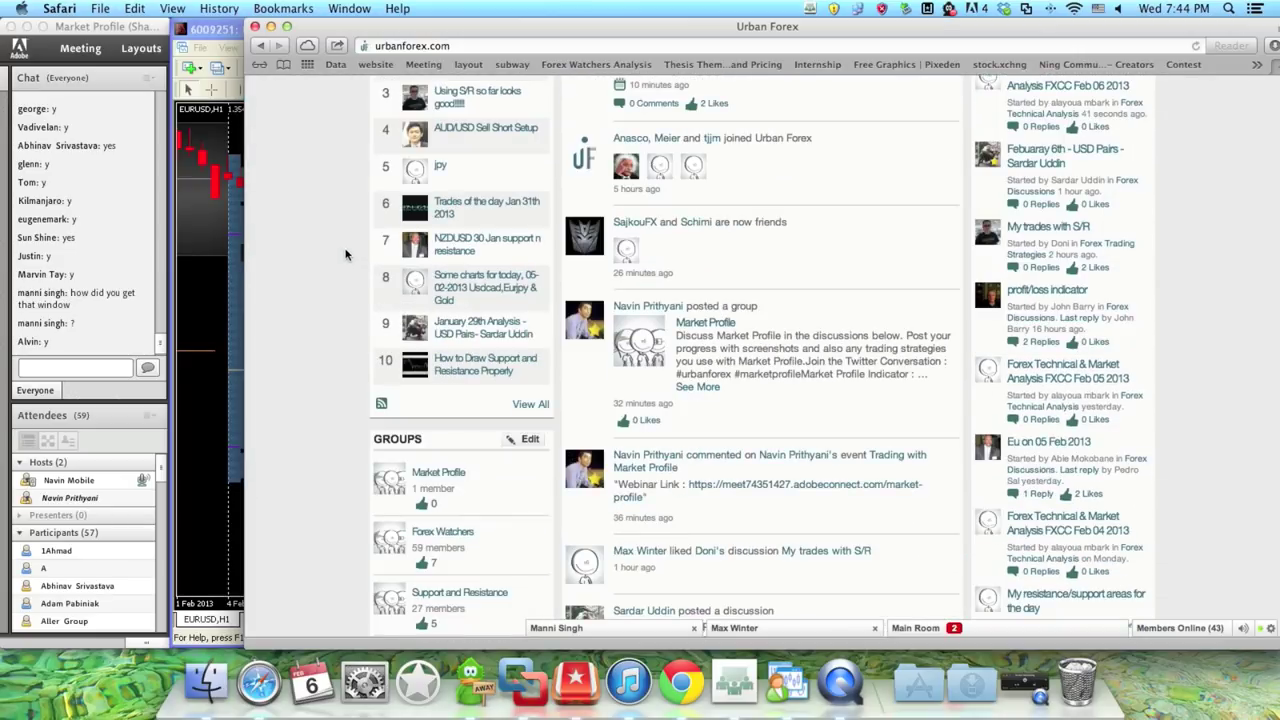
pyautogui.scroll(3, 348, 260)
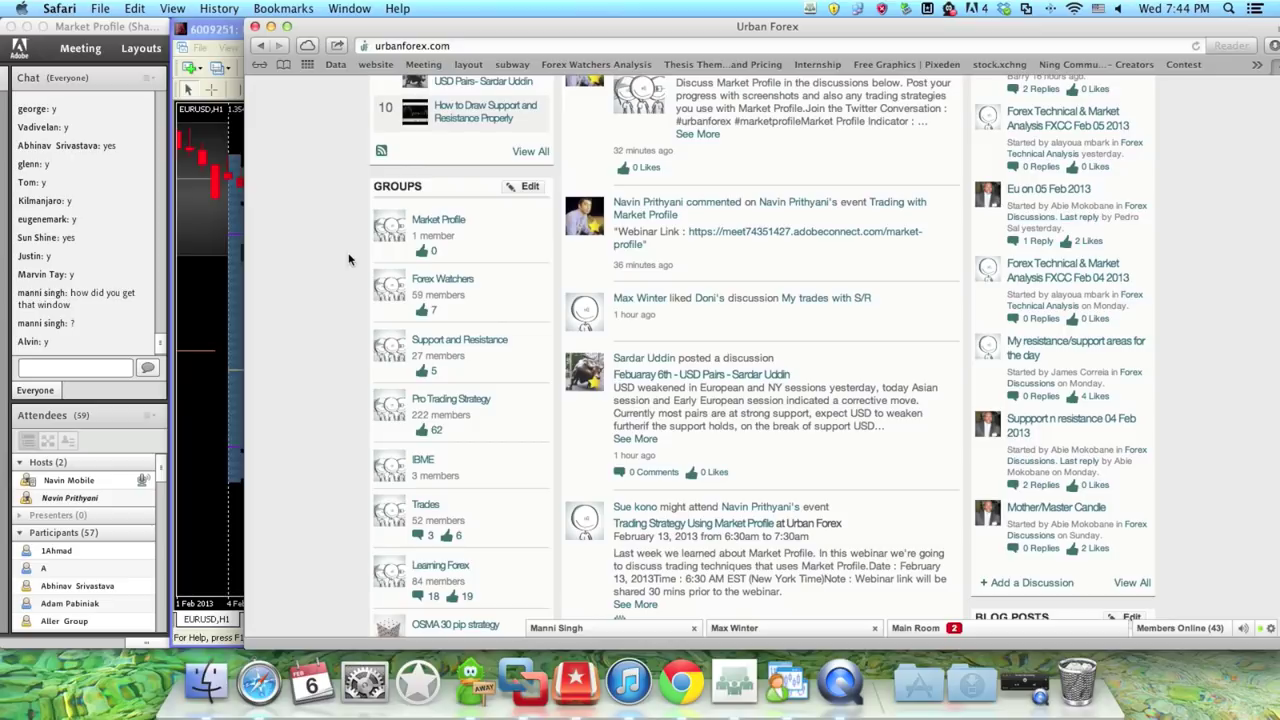
pyautogui.click(436, 228)
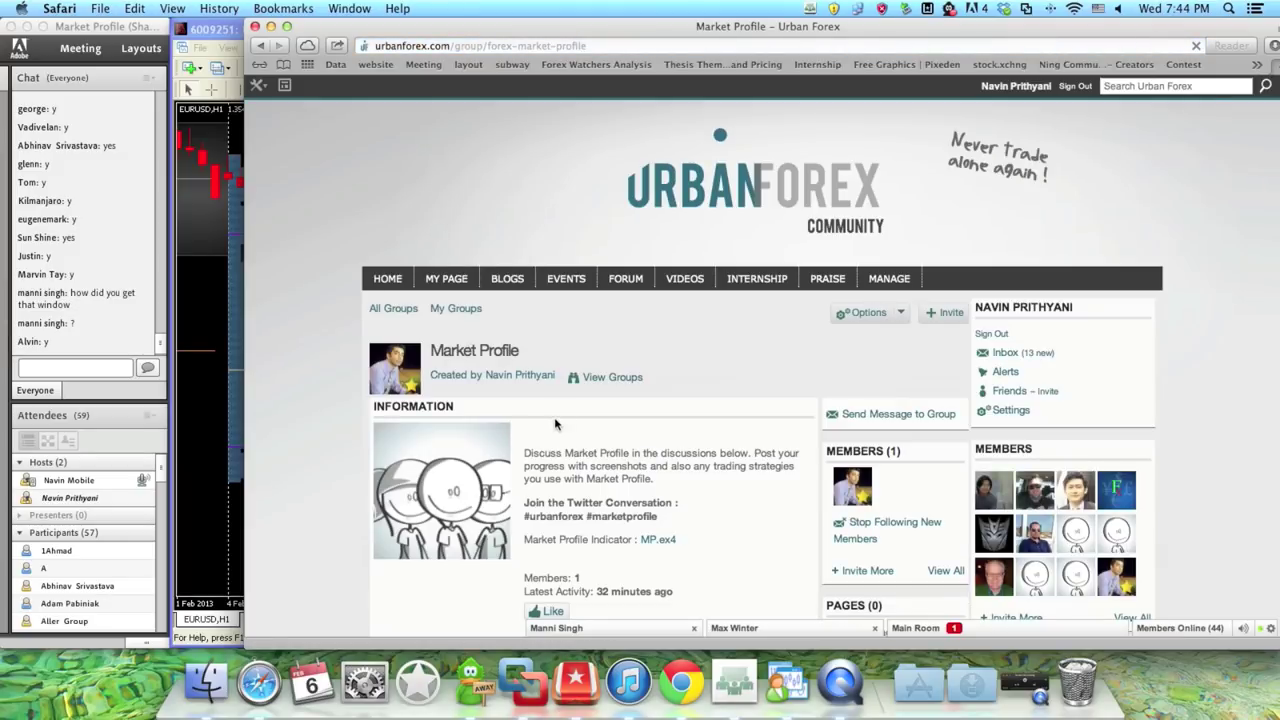
# Step: Highlight the Market Profile Indicator line with the MP.ex4 link in the group information, and minimise the browser window
pyautogui.scroll(-2, 598, 438)
pyautogui.moveTo(524, 450); pyautogui.dragTo(684, 452)
pyautogui.click(687, 455)
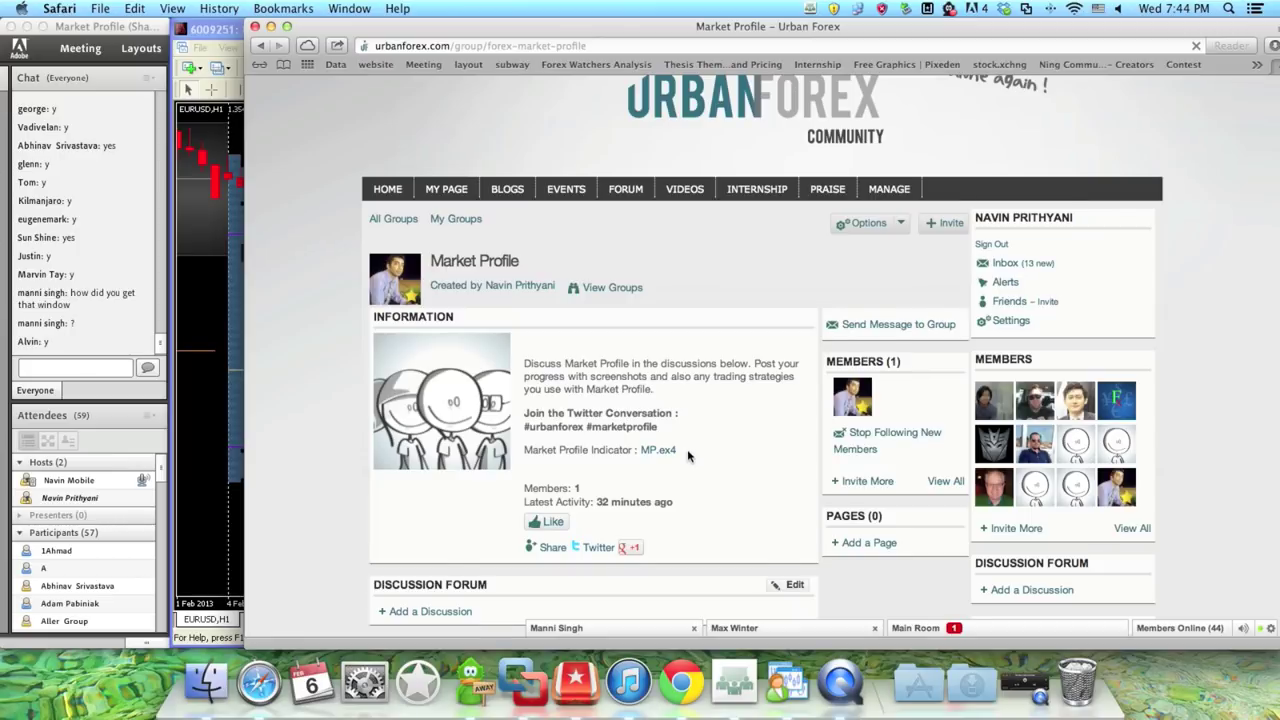
pyautogui.scroll(-1, 687, 455)
pyautogui.scroll(3, 687, 455)
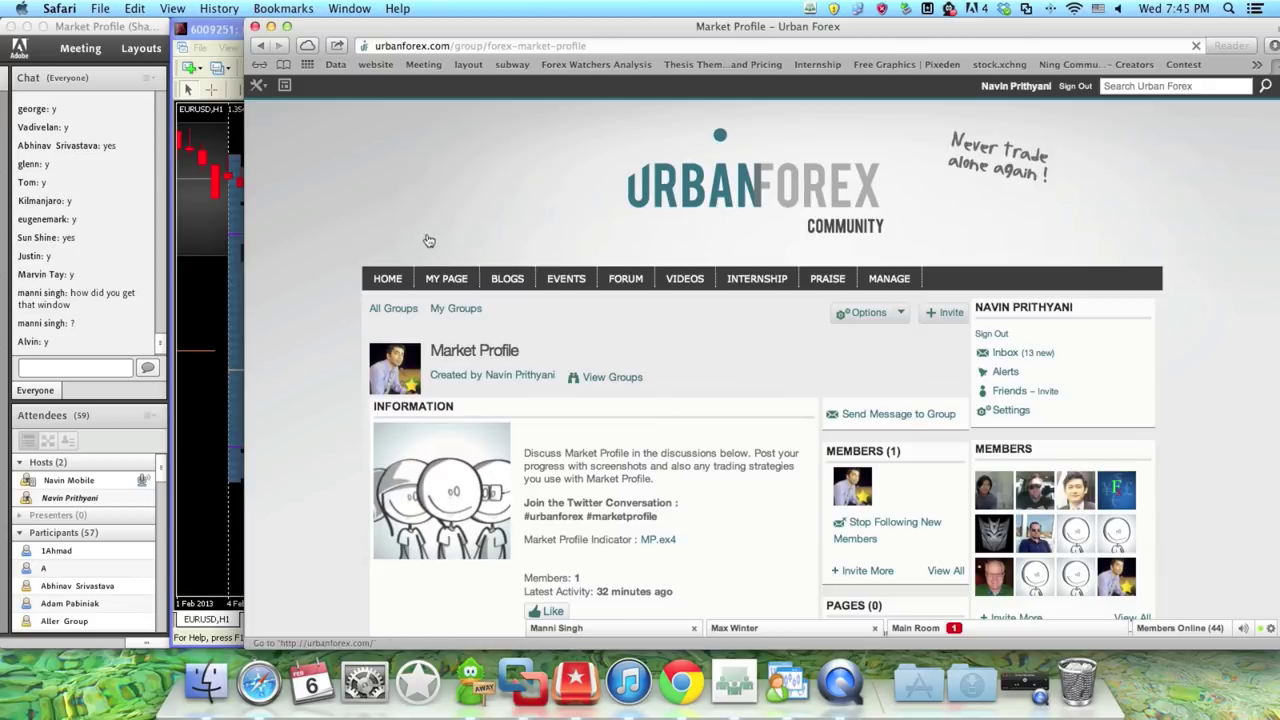
pyautogui.click(270, 27)
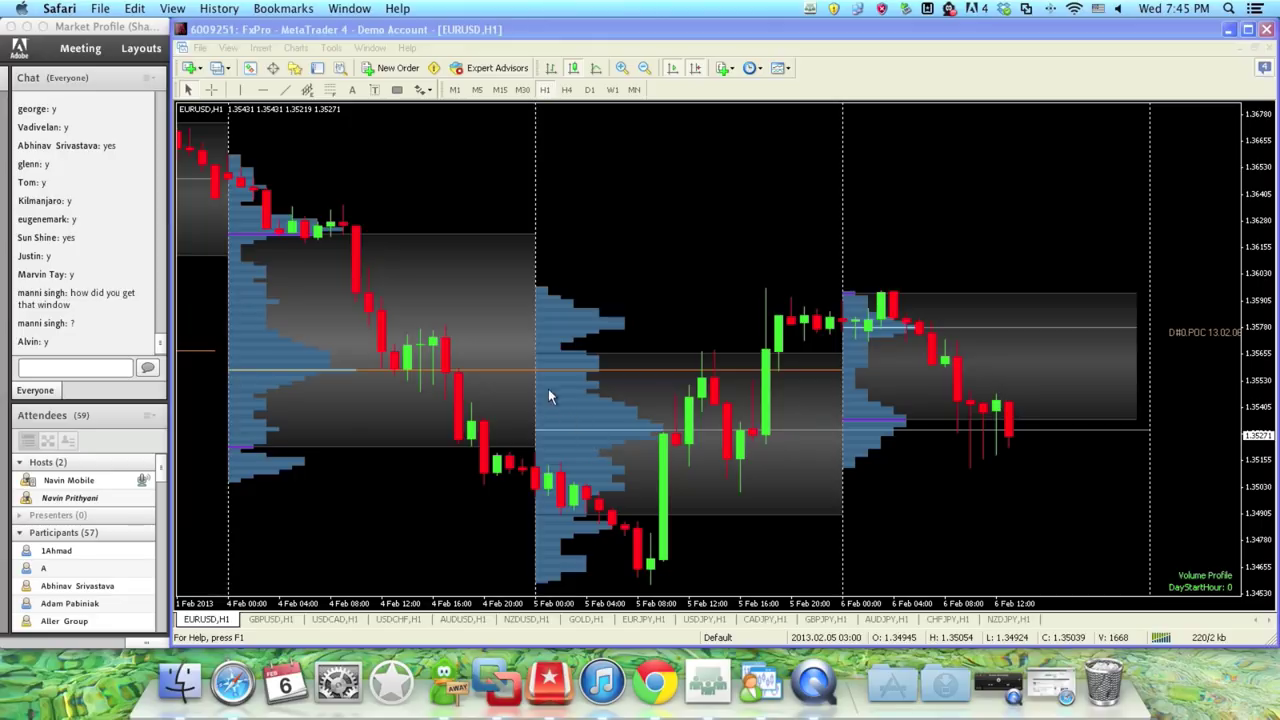
# Step: Draw yellow horizontal lines at the upper and lower edges of the 4 Feb value area, at about 1.36219 and 1.35221
pyautogui.click(263, 89)
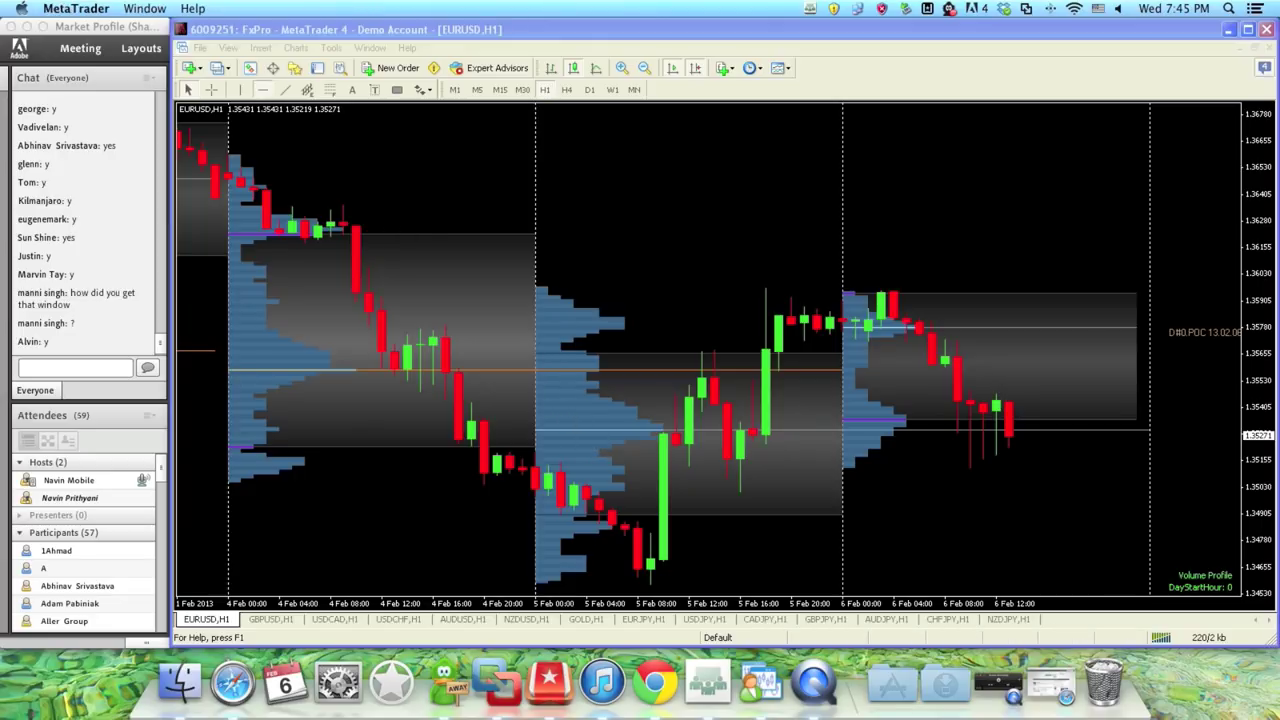
pyautogui.click(444, 235)
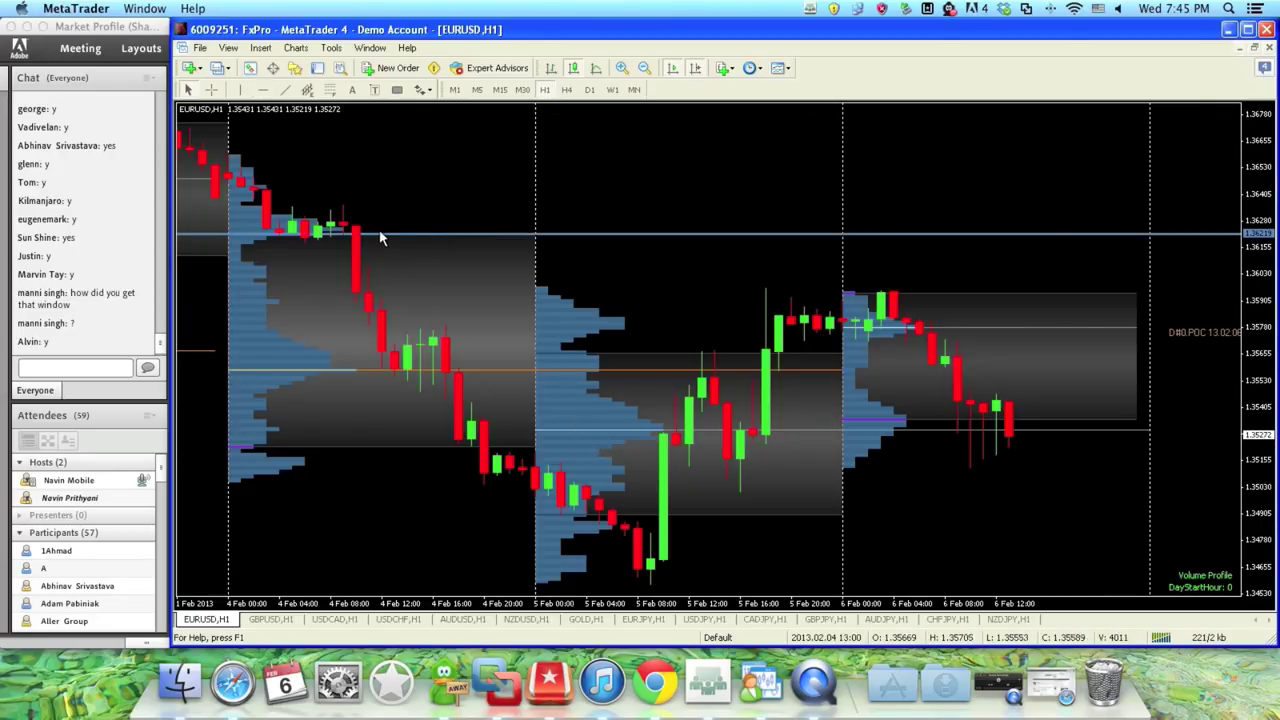
pyautogui.rightClick(616, 236)
pyautogui.click(640, 246)
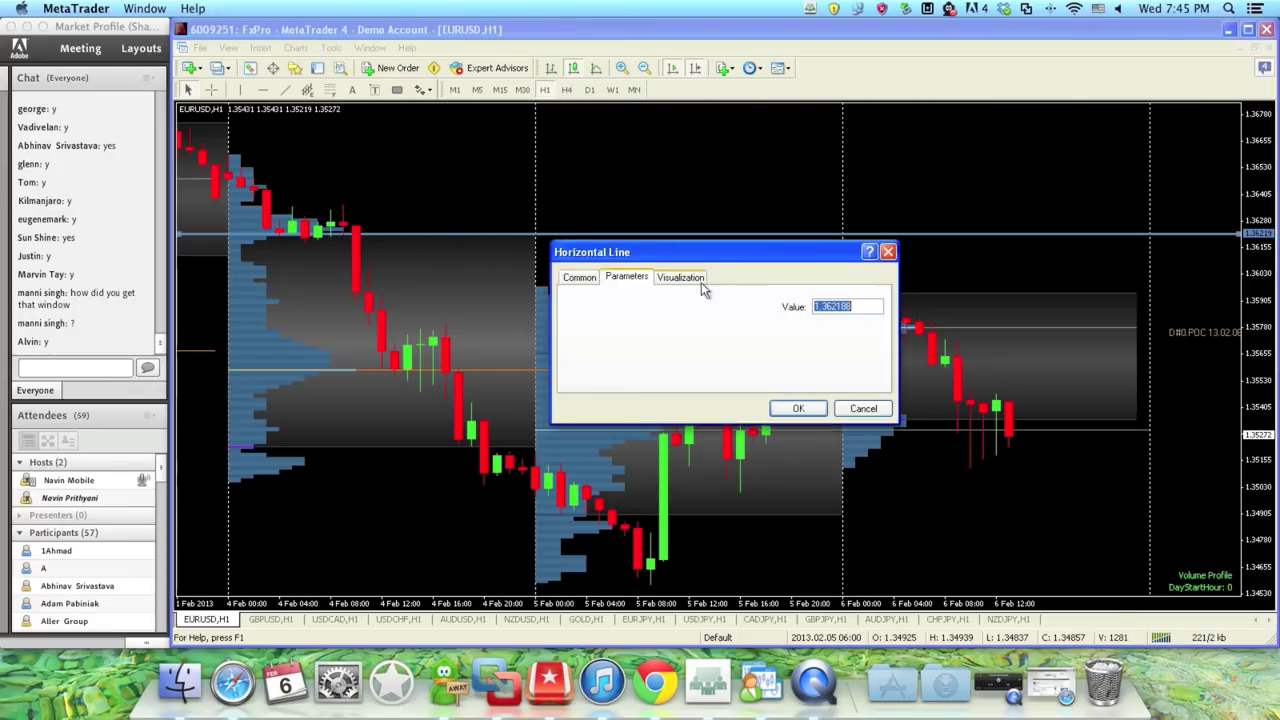
pyautogui.click(582, 277)
pyautogui.click(739, 351)
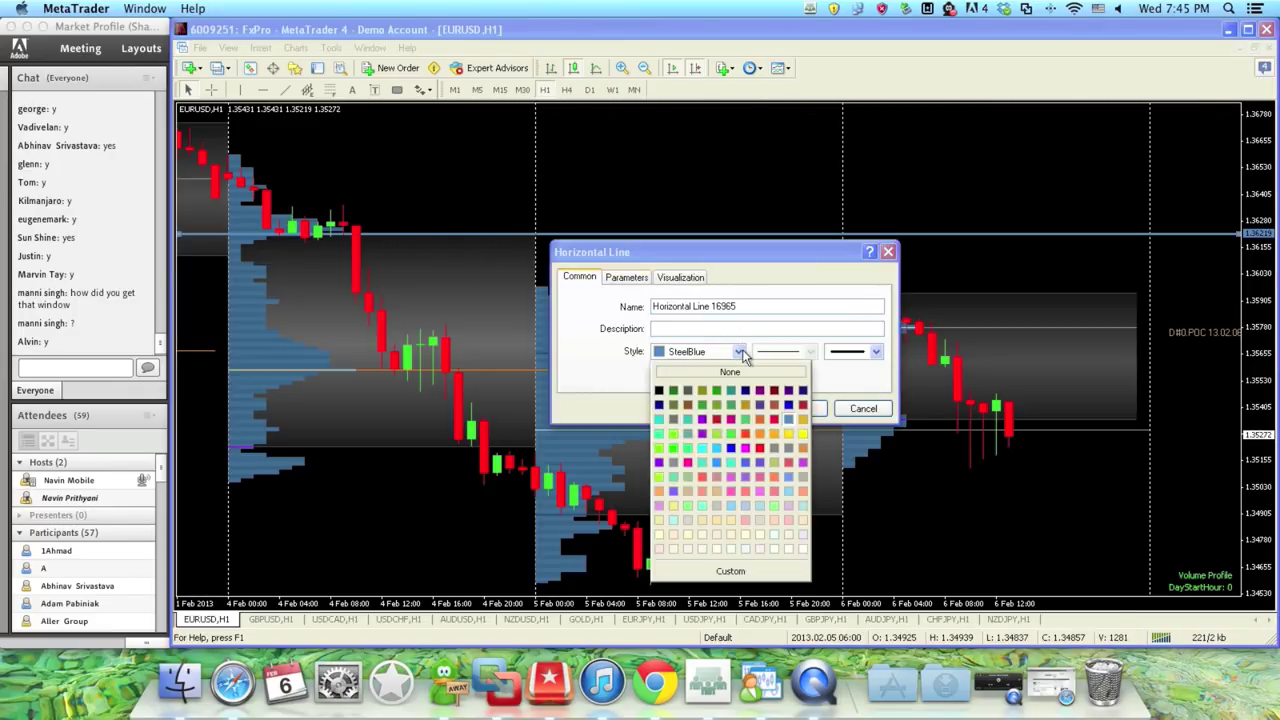
pyautogui.click(789, 433)
pyautogui.click(797, 408)
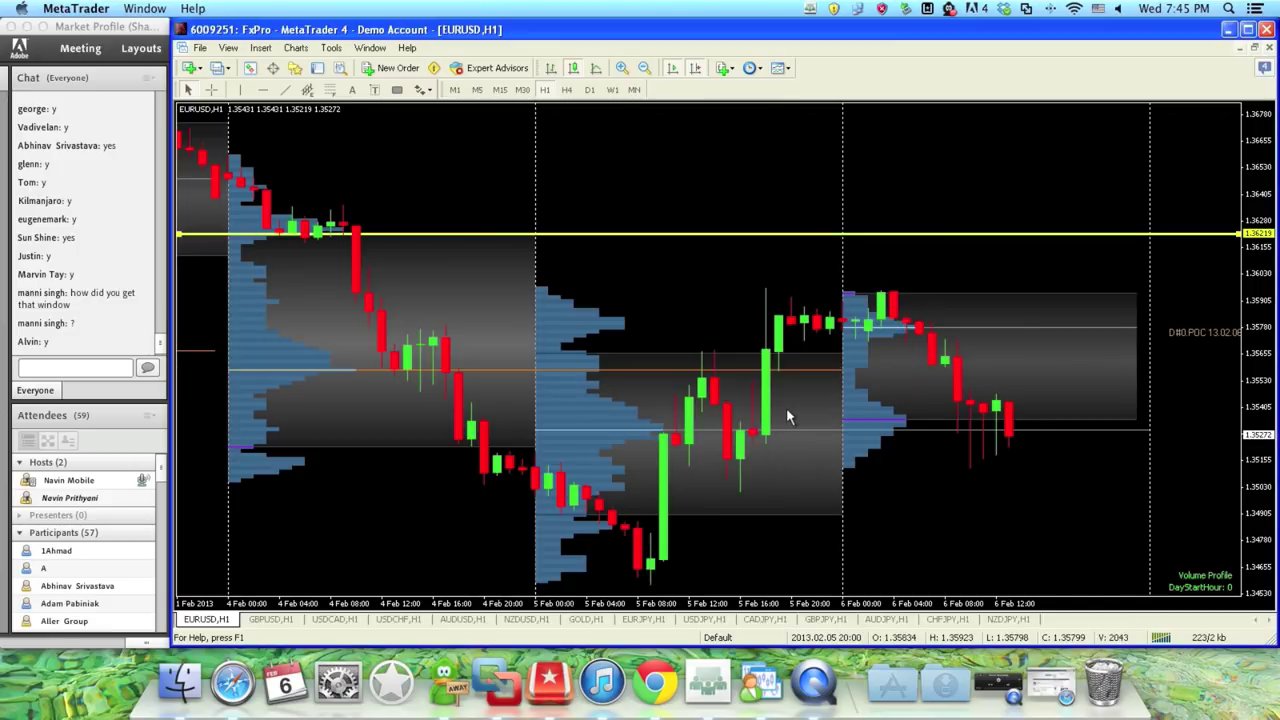
pyautogui.click(263, 90)
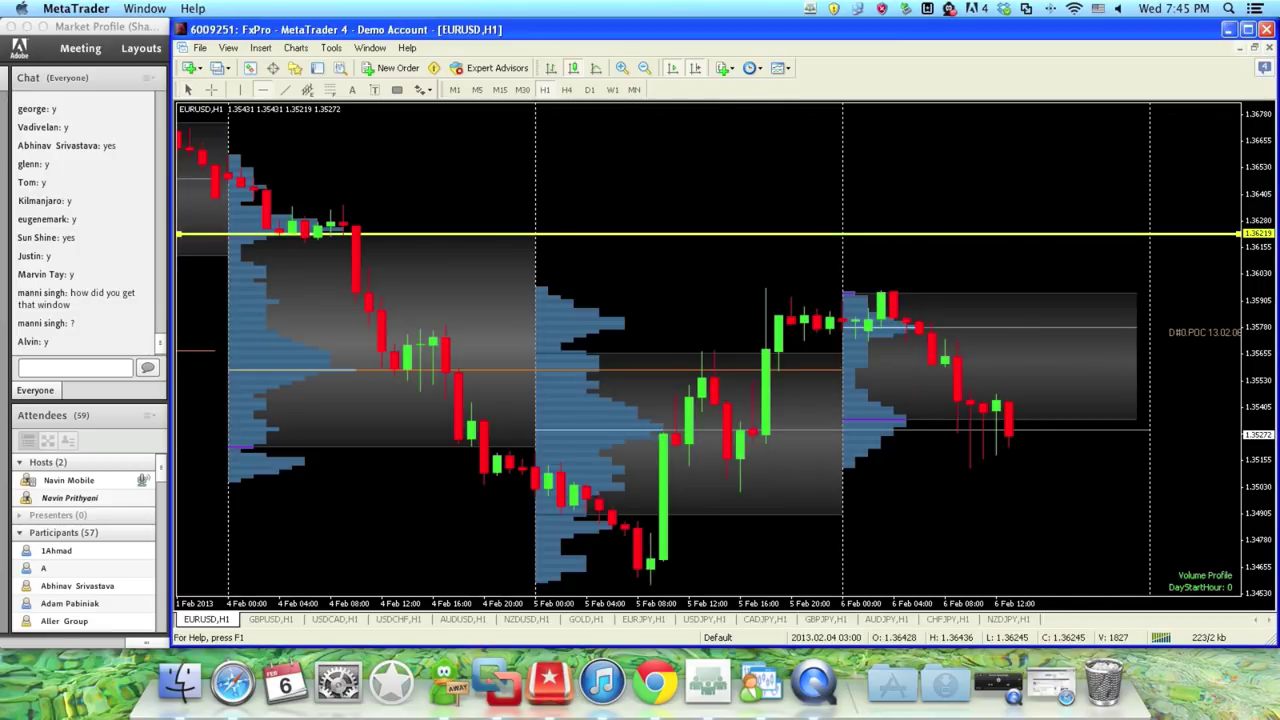
pyautogui.click(448, 447)
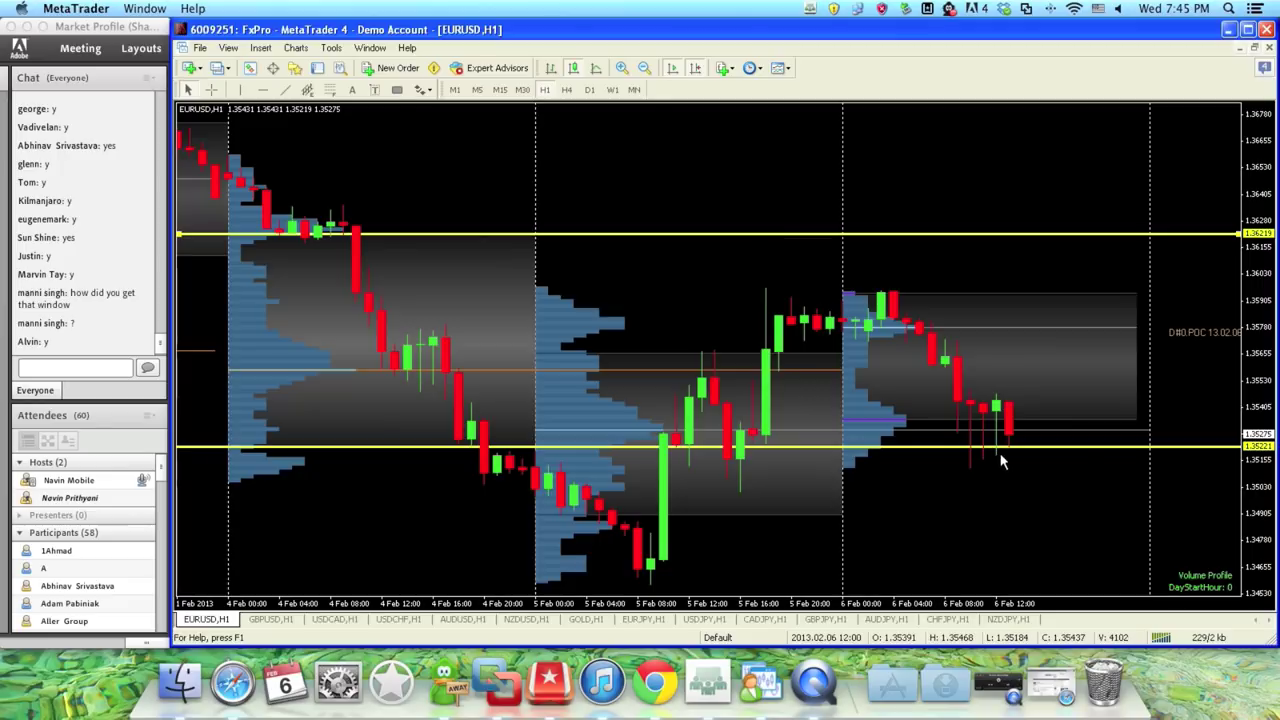
# Step: Delete both yellow horizontal lines from the EURUSD chart
pyautogui.rightClick(1082, 452)
pyautogui.click(1076, 455)
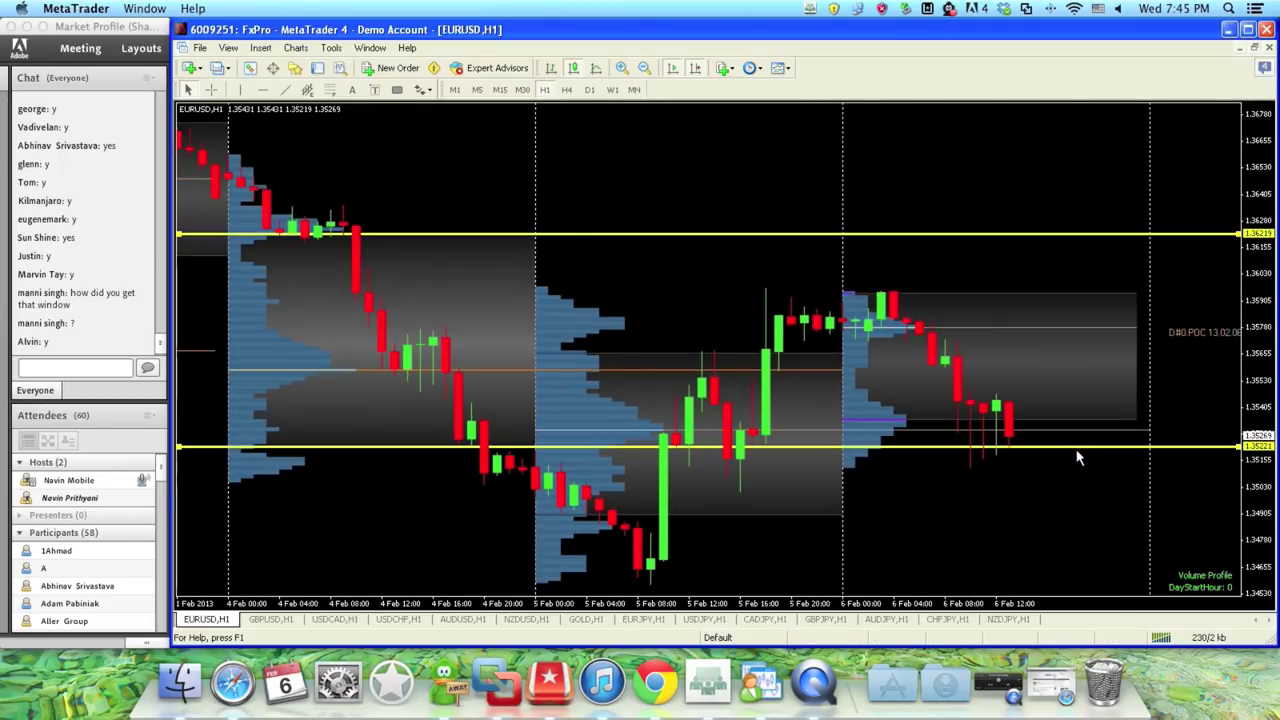
pyautogui.rightClick(1075, 448)
pyautogui.click(1122, 538)
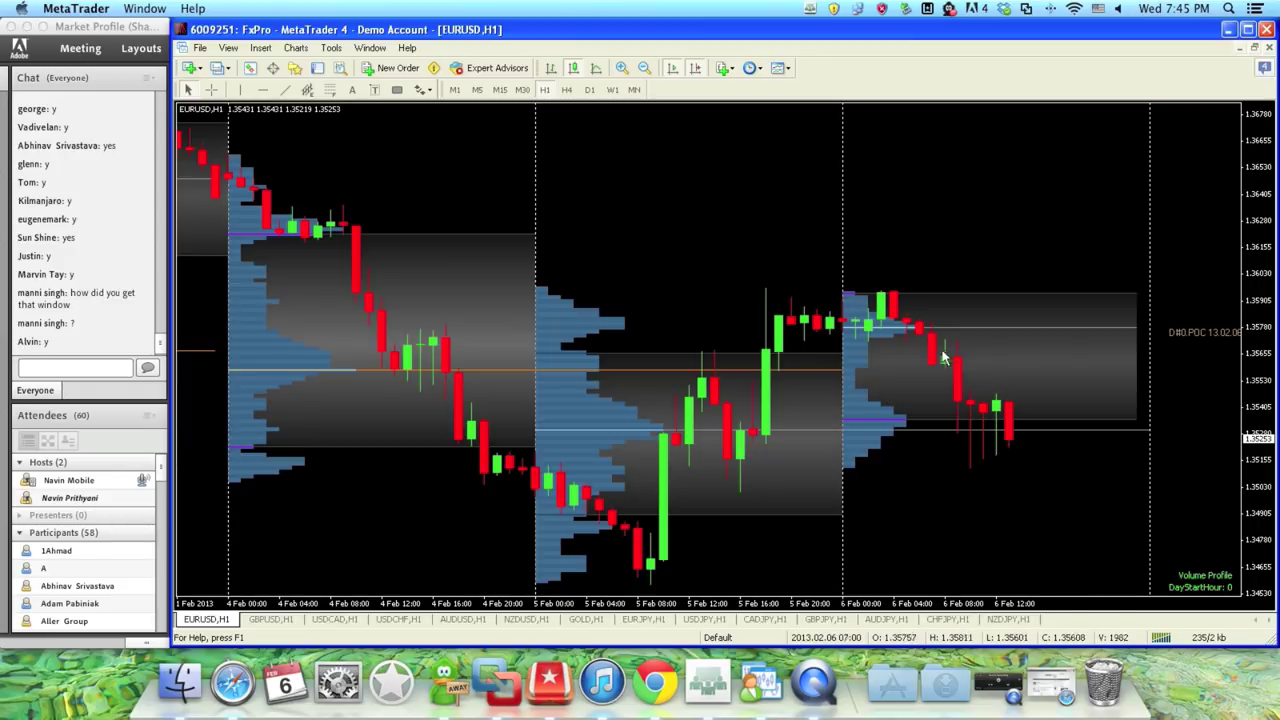
# Step: Draw two rectangles on the 6 Feb session, beside the upper and lower high-volume peaks of its profile
pyautogui.click(397, 90)
pyautogui.moveTo(969, 300); pyautogui.dragTo(907, 341)
pyautogui.click(397, 90)
pyautogui.moveTo(1018, 418); pyautogui.dragTo(918, 430)
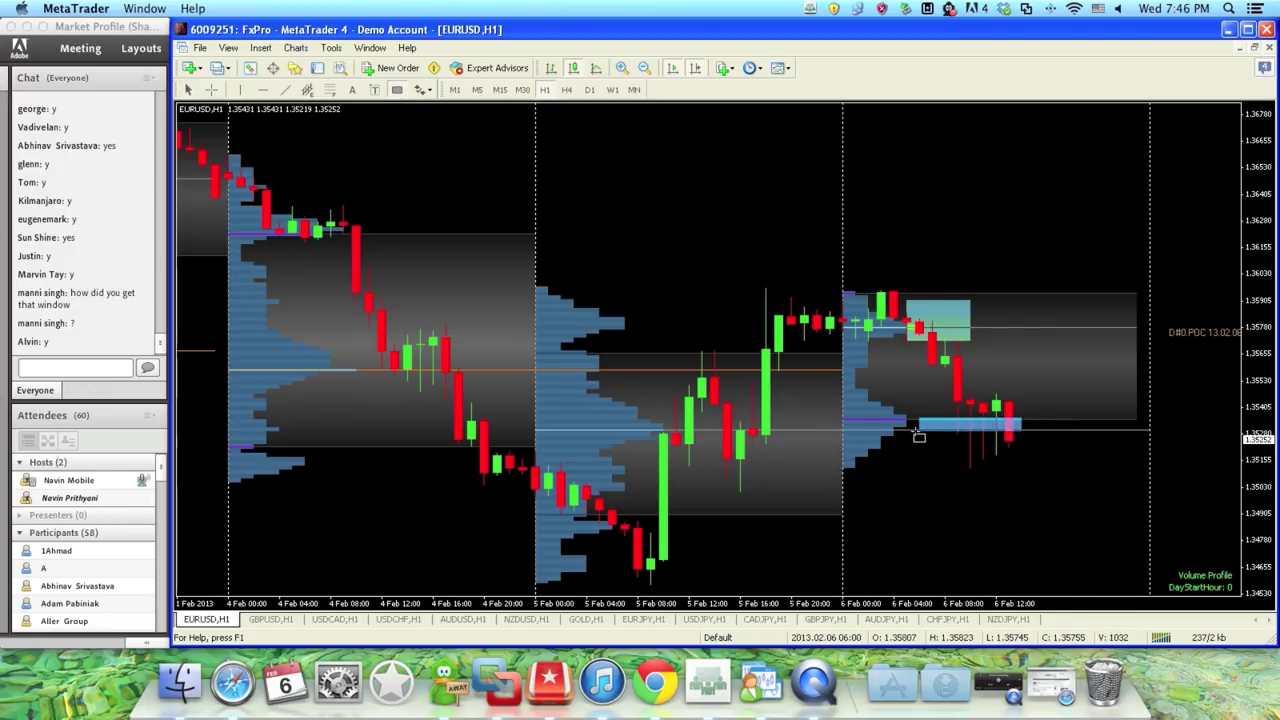
# Step: Place a horizontal line at the bottom of the 6 Feb profile and move it to the top of the 5 Feb profile, about 1.35960
pyautogui.click(262, 89)
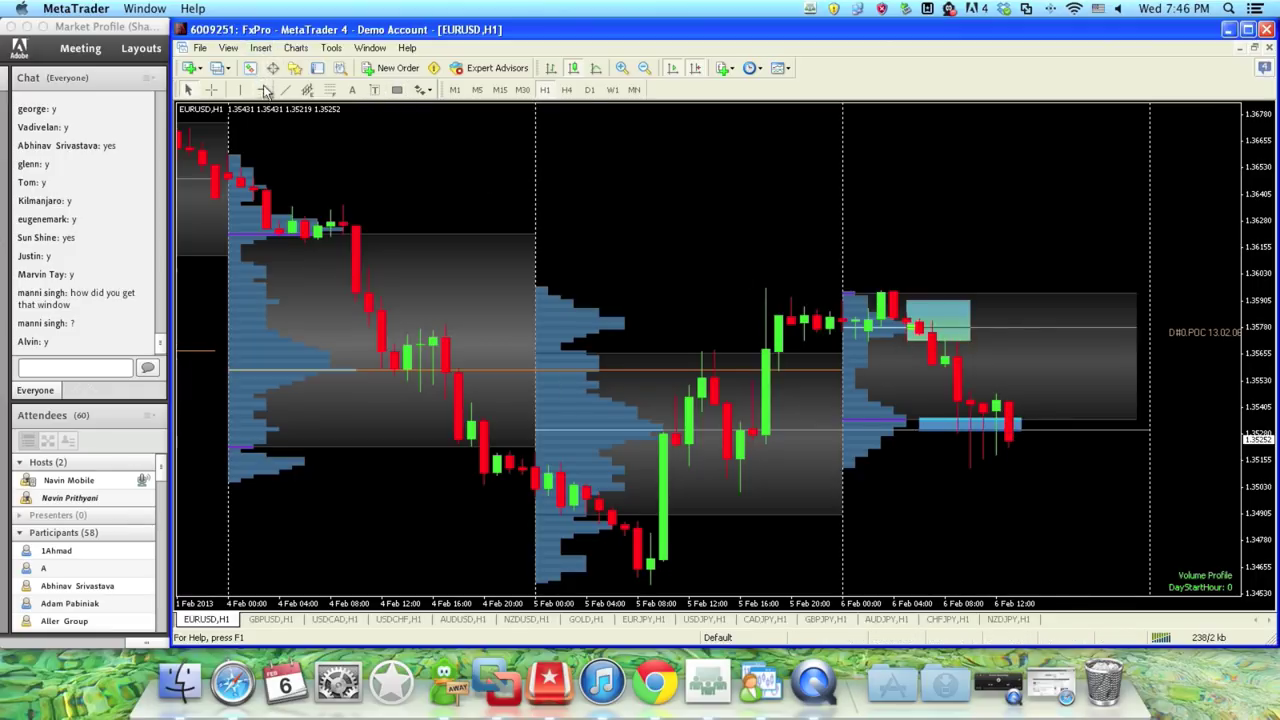
pyautogui.click(903, 462)
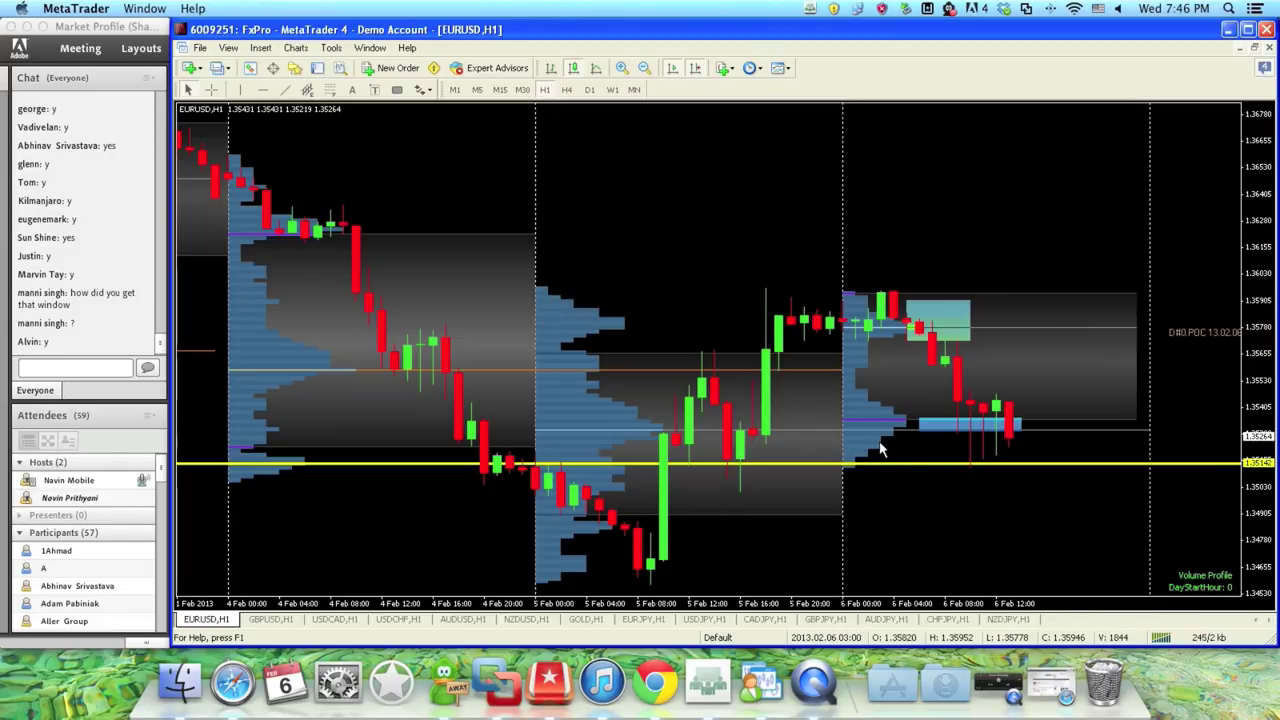
pyautogui.doubleClick(1137, 466)
pyautogui.moveTo(1137, 466); pyautogui.dragTo(553, 294)
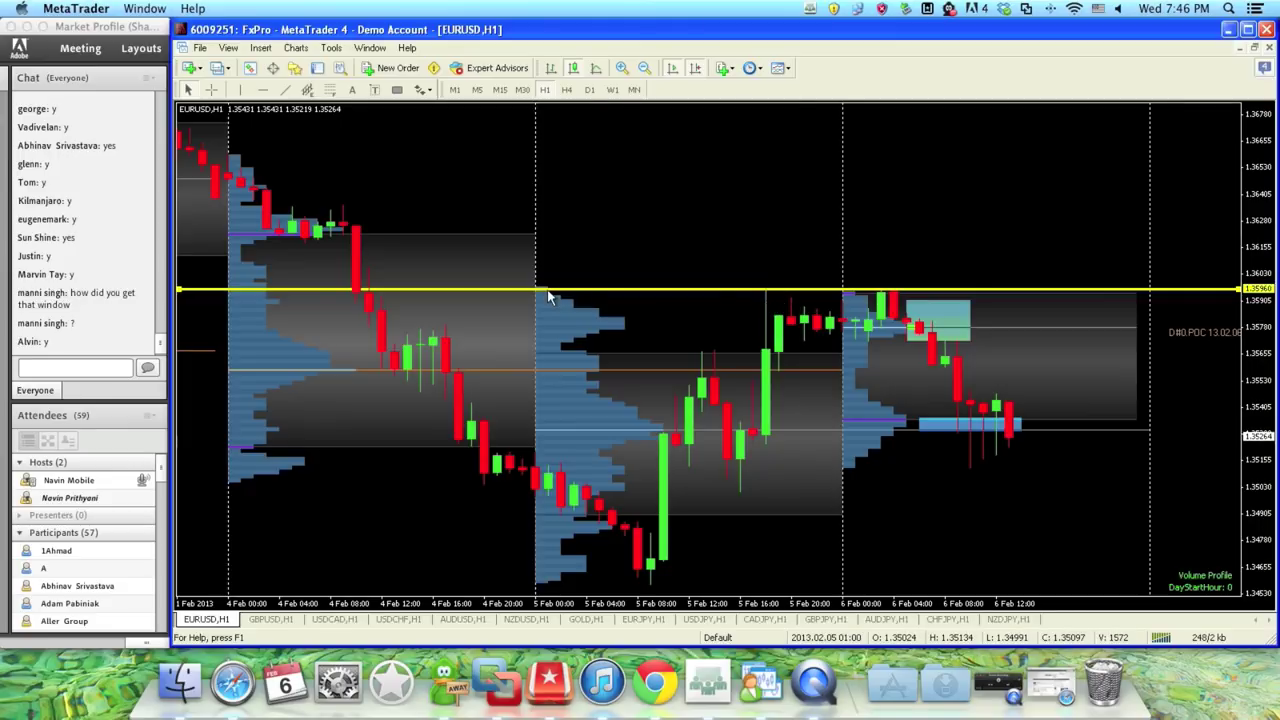
# Step: Move the yellow horizontal line to the 5 Feb value area's upper edge, about 1.35671, and on to that profile's lowest point, about 1.34584
pyautogui.moveTo(641, 296); pyautogui.dragTo(588, 351)
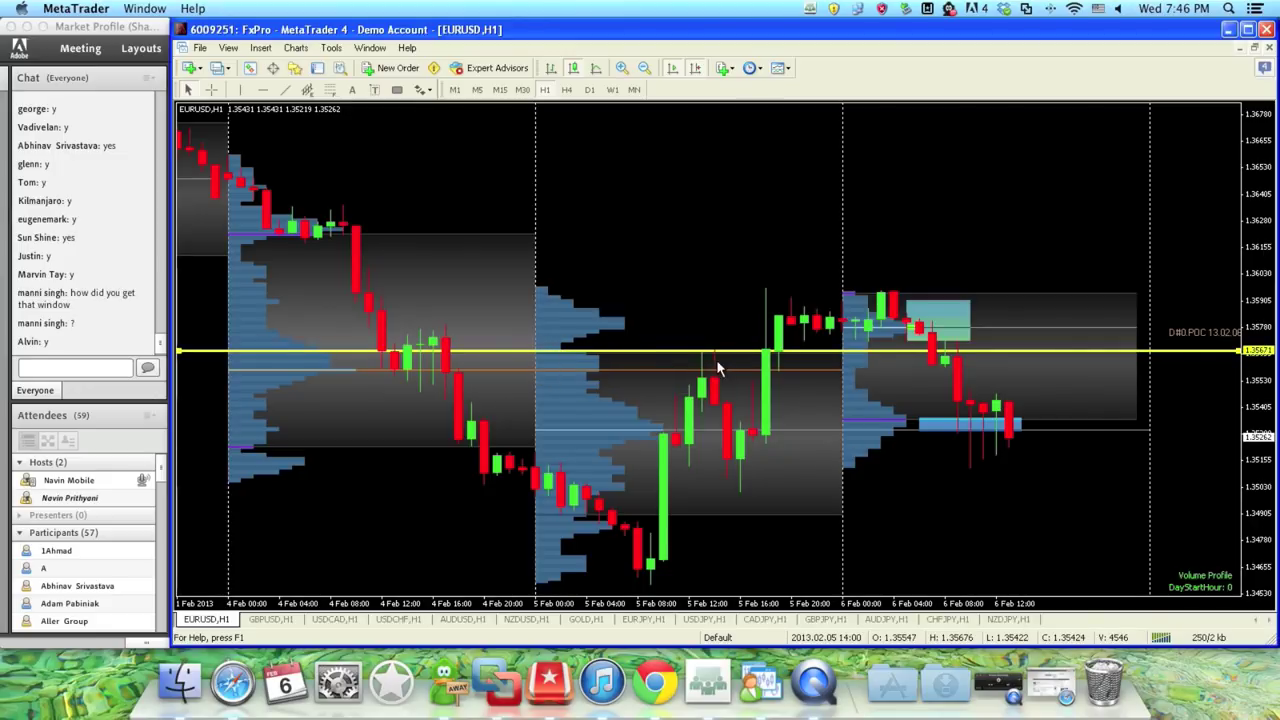
pyautogui.moveTo(710, 358); pyautogui.dragTo(557, 589)
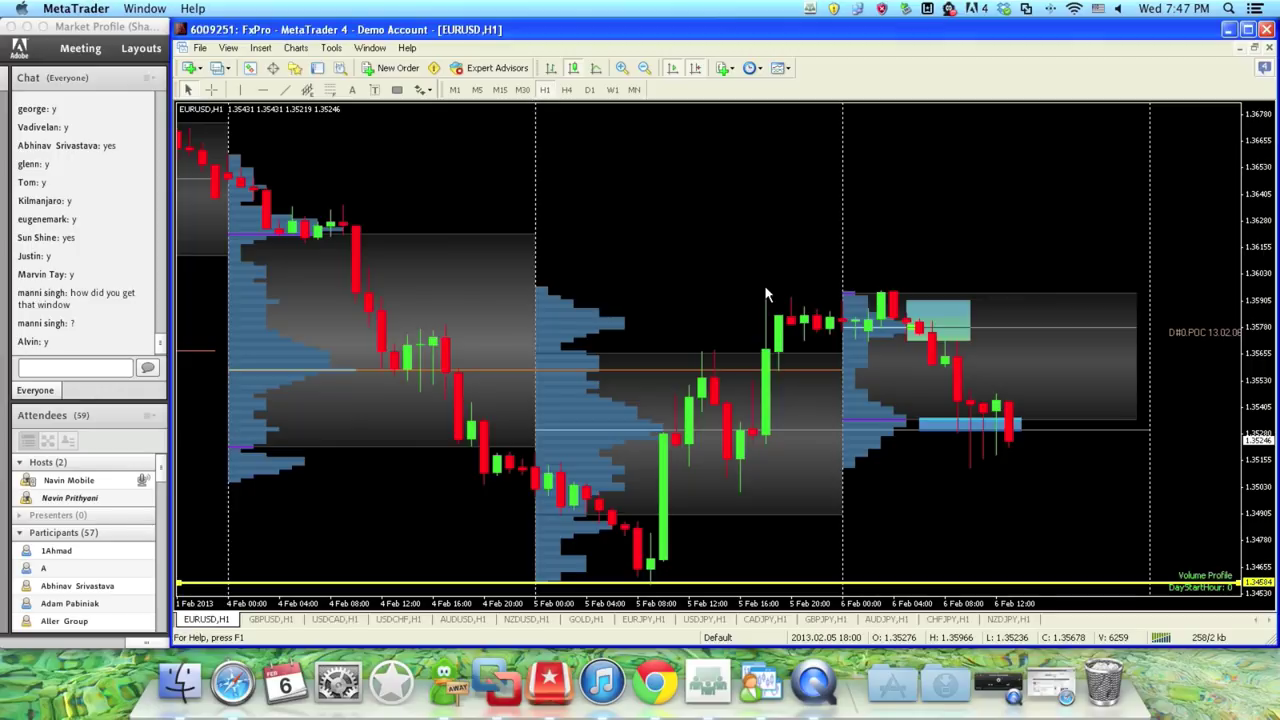
pyautogui.moveTo(876, 320)
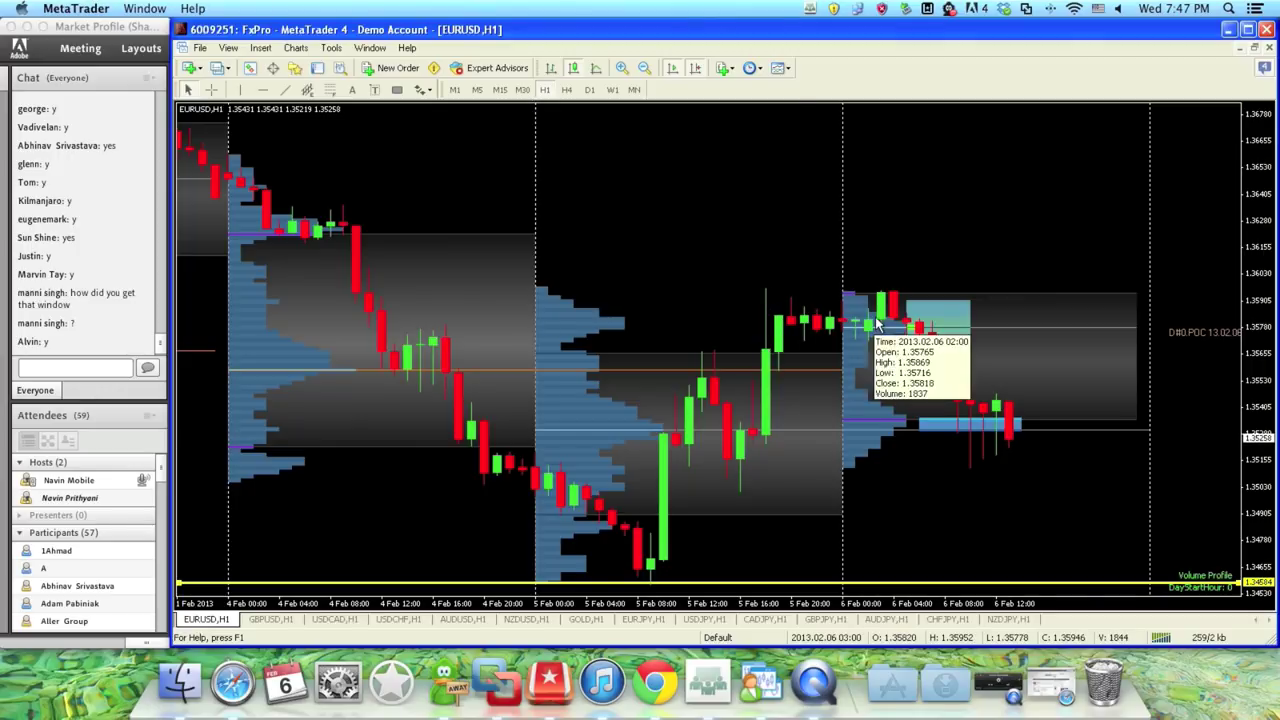
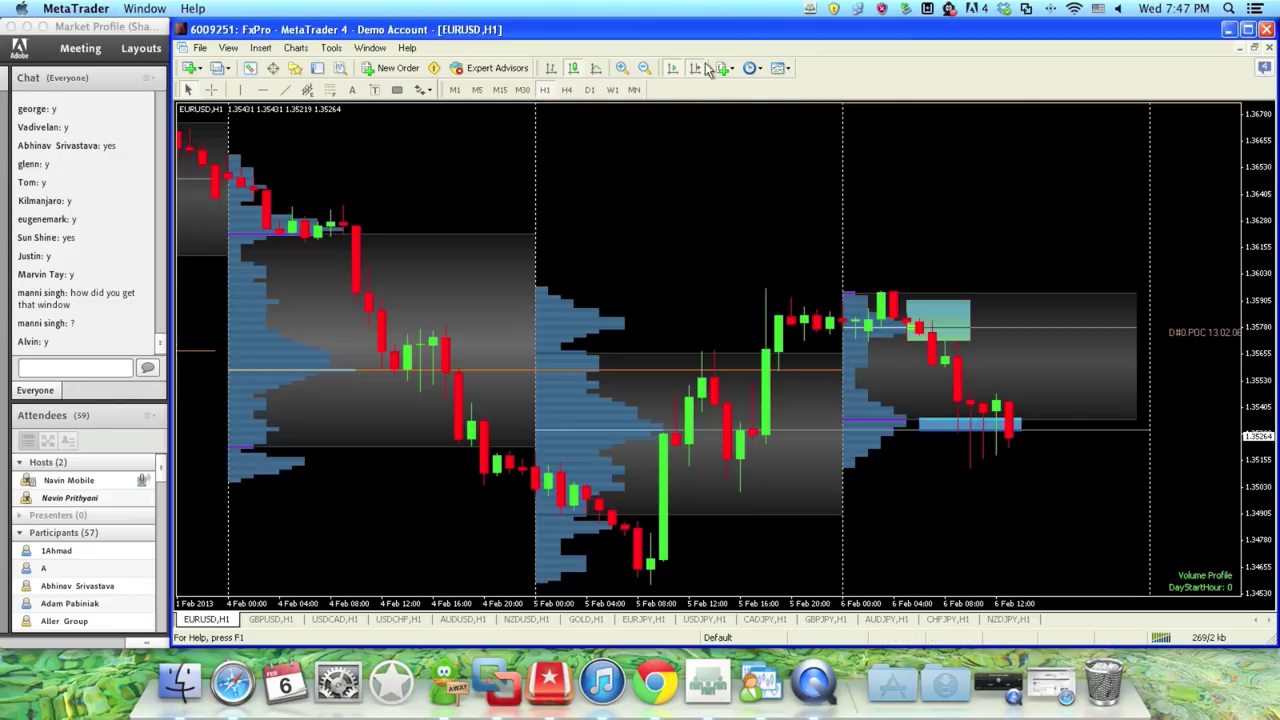
# Step: Place a horizontal line between the two high-volume peaks of the 22 Jan profile, at about 1.33232
pyautogui.hscroll(-7, 614, 186)
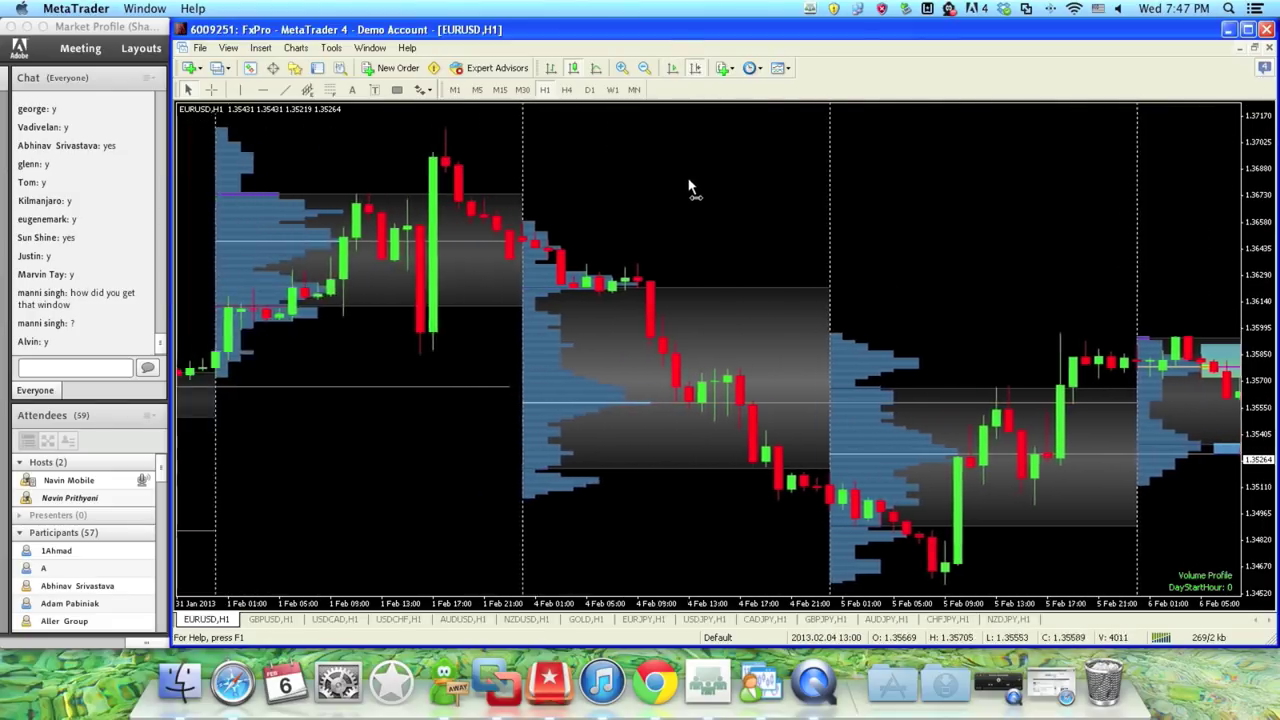
pyautogui.hscroll(-4, 688, 186)
pyautogui.hscroll(-12, 714, 187)
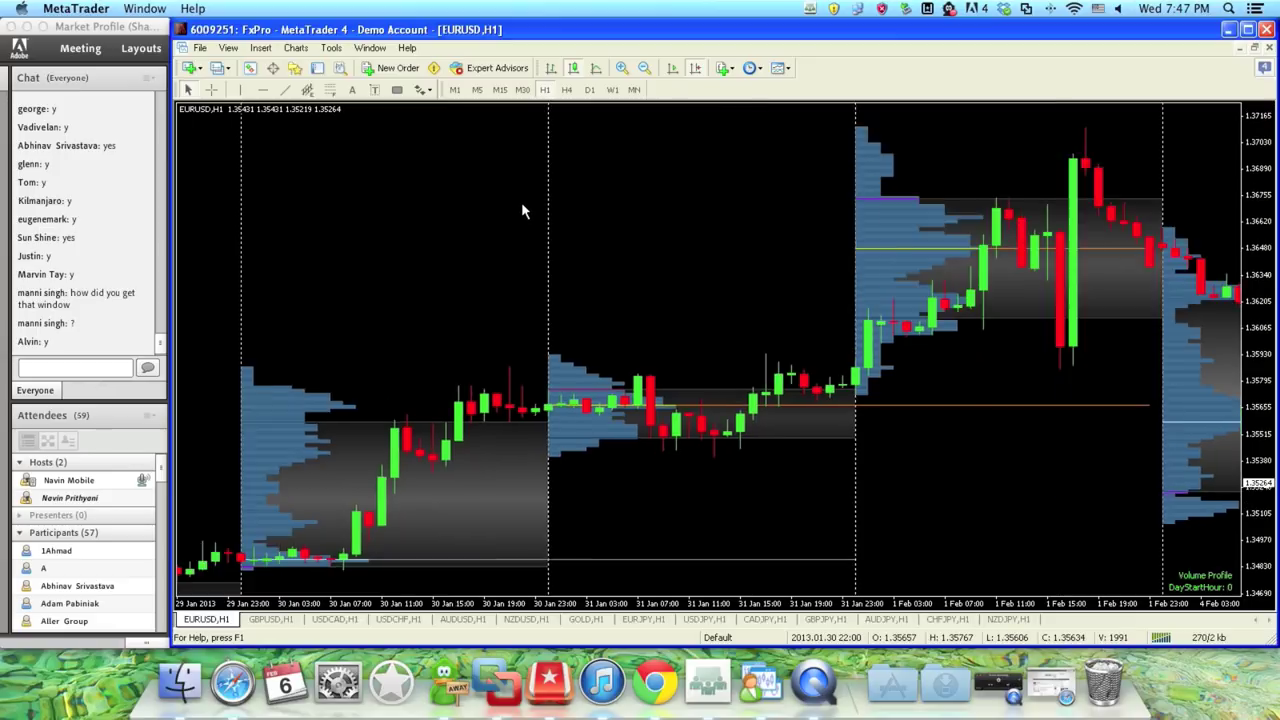
pyautogui.hscroll(-20, 521, 205)
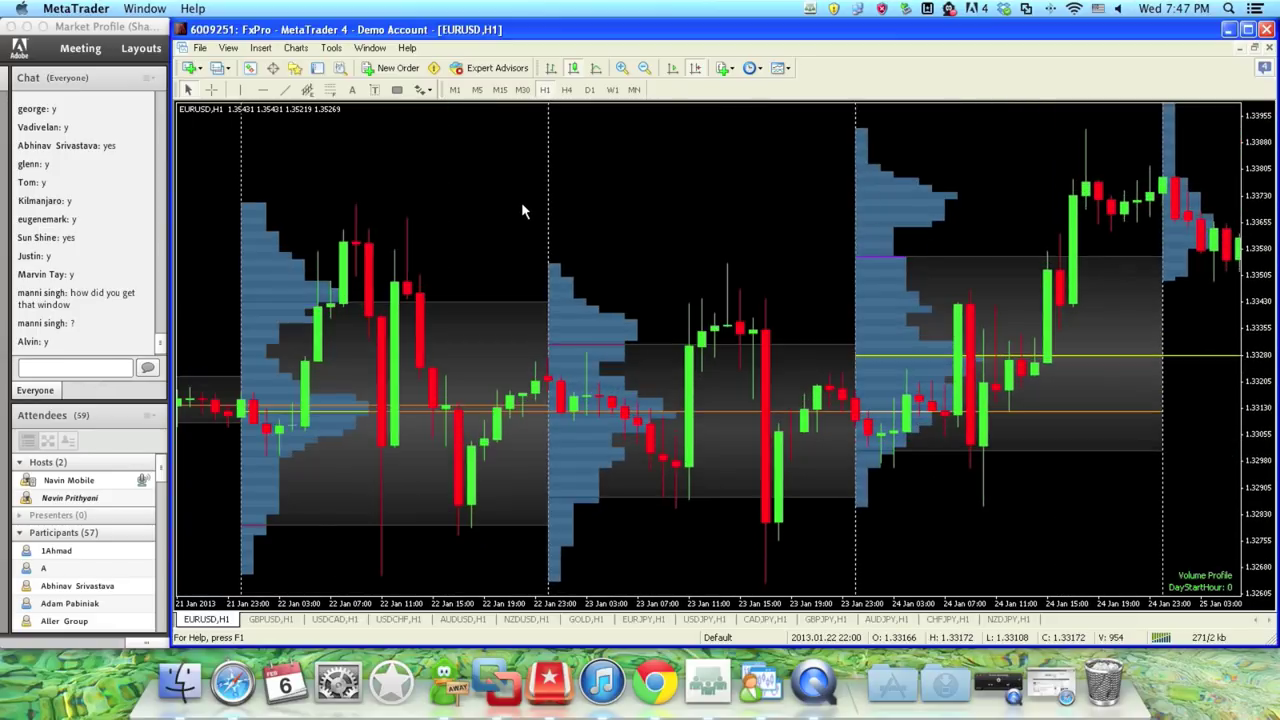
pyautogui.hscroll(-4, 575, 185)
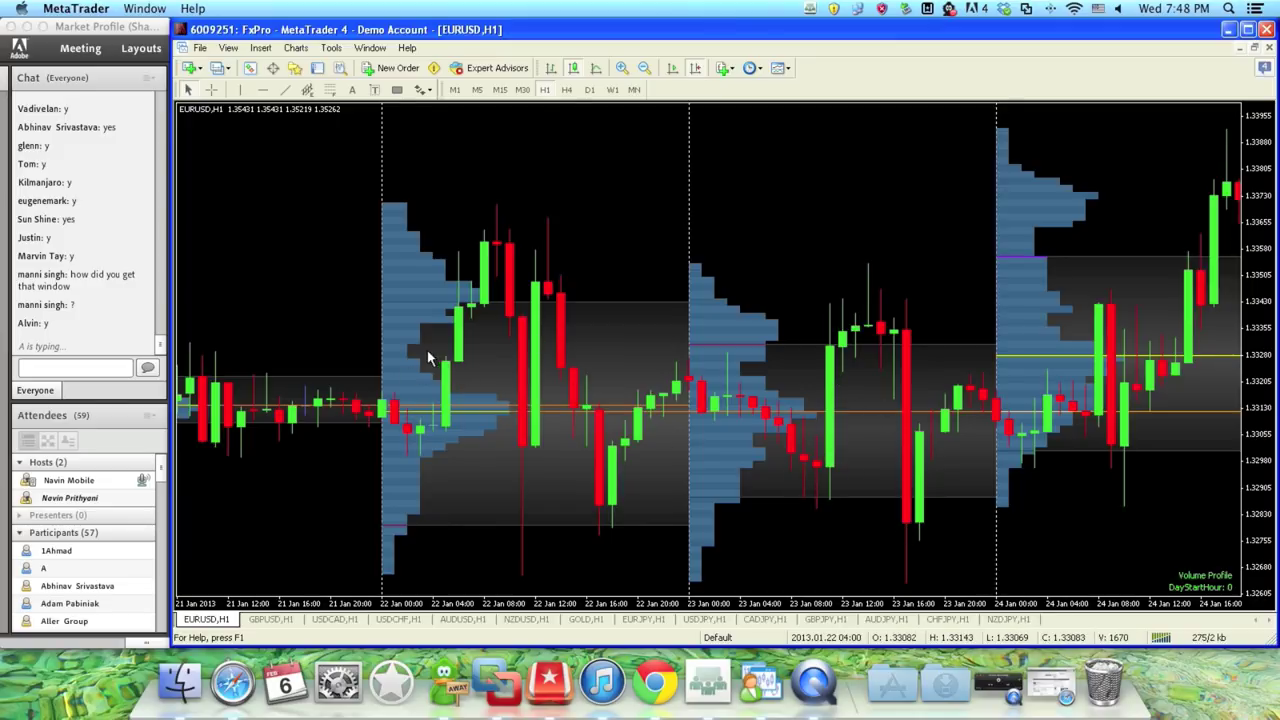
pyautogui.click(265, 93)
pyautogui.moveTo(285, 282); pyautogui.dragTo(312, 373)
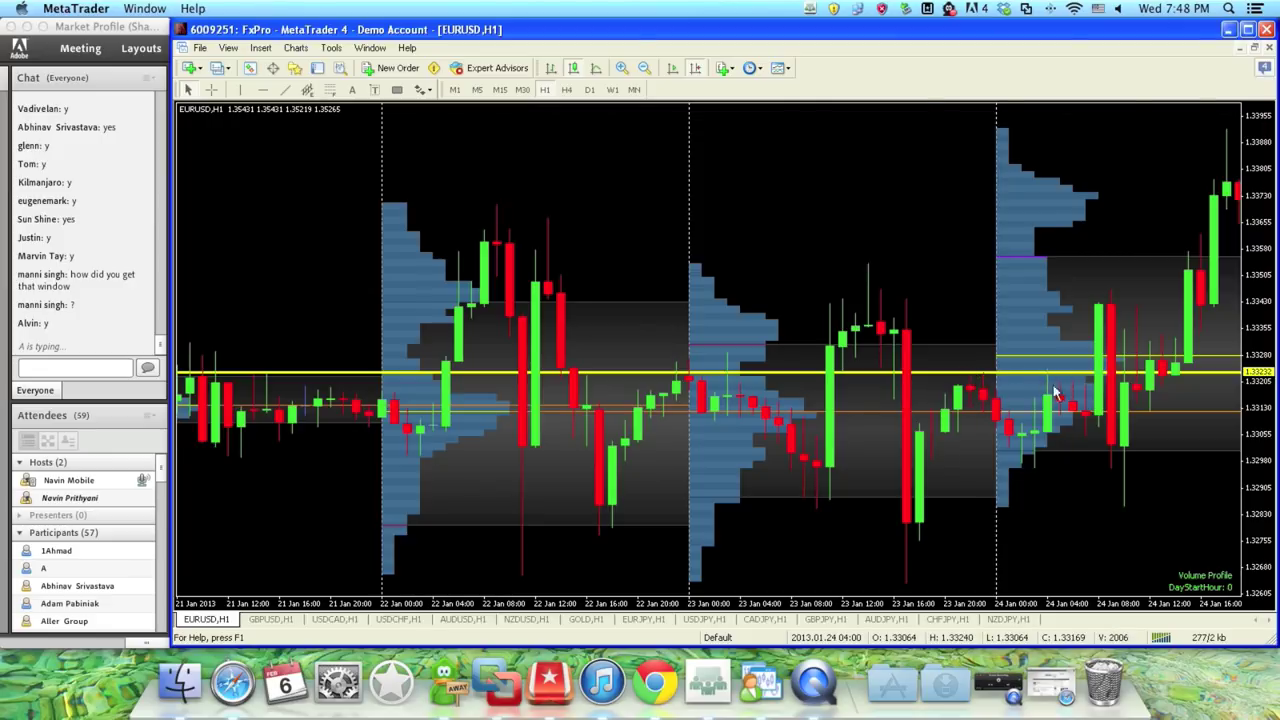
# Step: Compare the 18 and 21 Jan sessions with the yellow horizontal line, and delete the line from the chart
pyautogui.moveTo(262, 310); pyautogui.dragTo(500, 363)
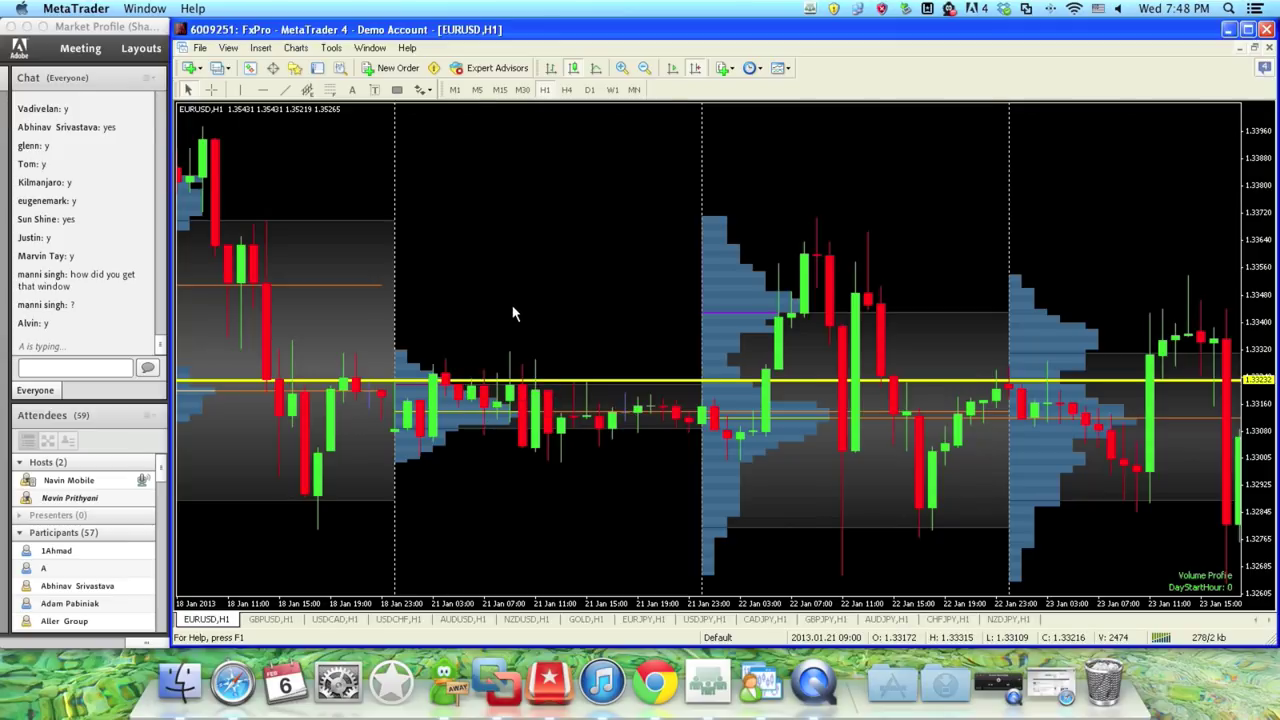
pyautogui.moveTo(515, 322); pyautogui.dragTo(593, 320)
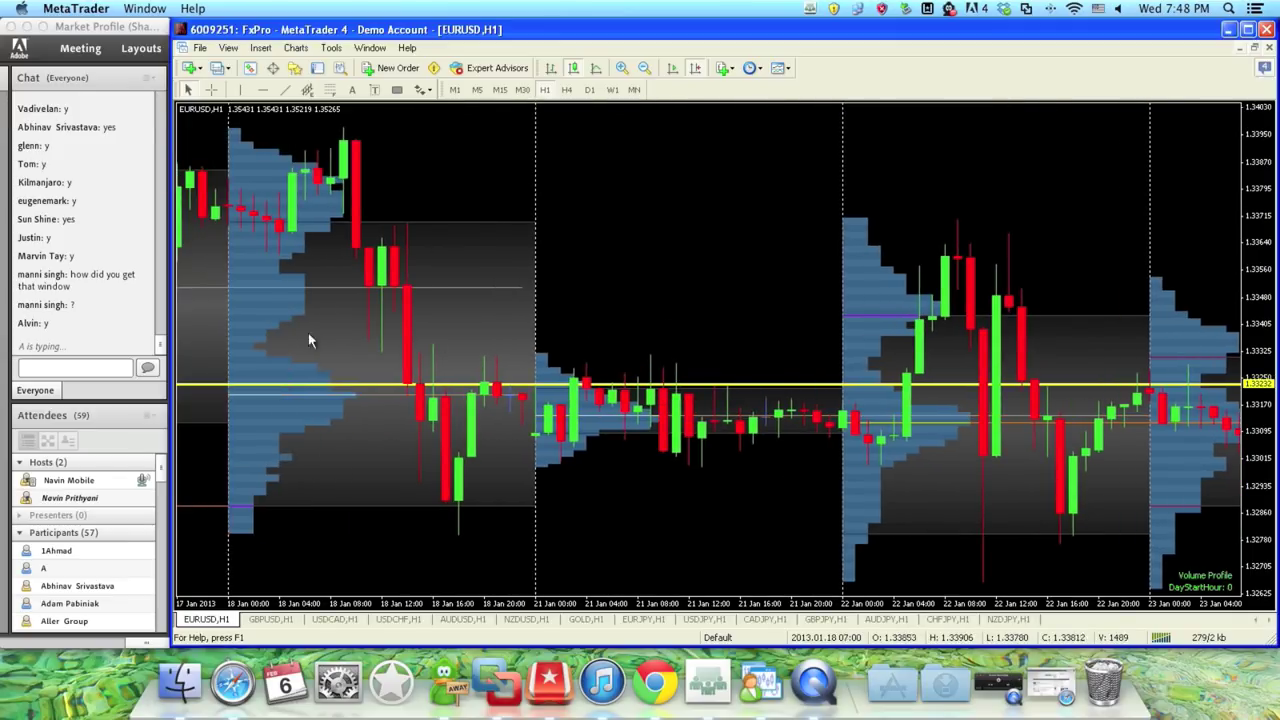
pyautogui.rightClick(753, 385)
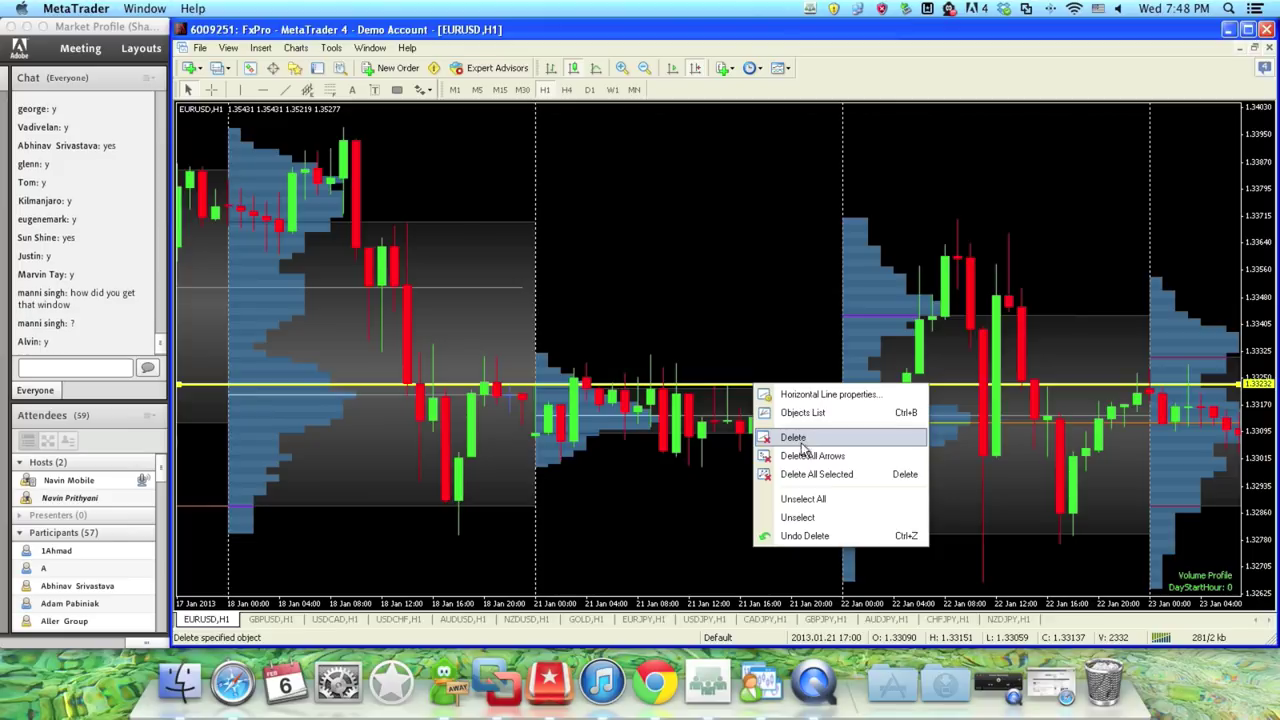
pyautogui.click(800, 440)
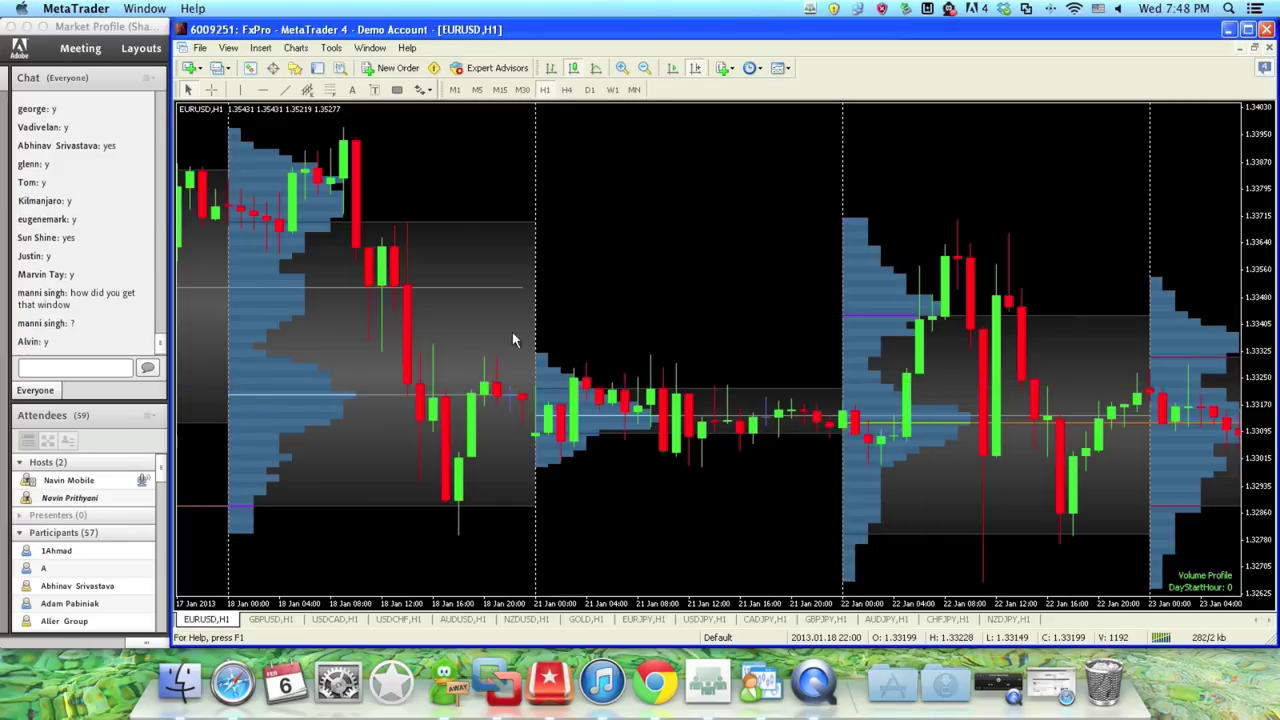
# Step: Draw two horizontal lines around the thin upper tail of the 4 Jan profile, at about 1.30797 and 1.30882
pyautogui.scroll(5, 610, 255)
pyautogui.scroll(10, 762, 283)
pyautogui.moveTo(823, 553); pyautogui.dragTo(1005, 514)
pyautogui.moveTo(448, 278); pyautogui.dragTo(849, 297)
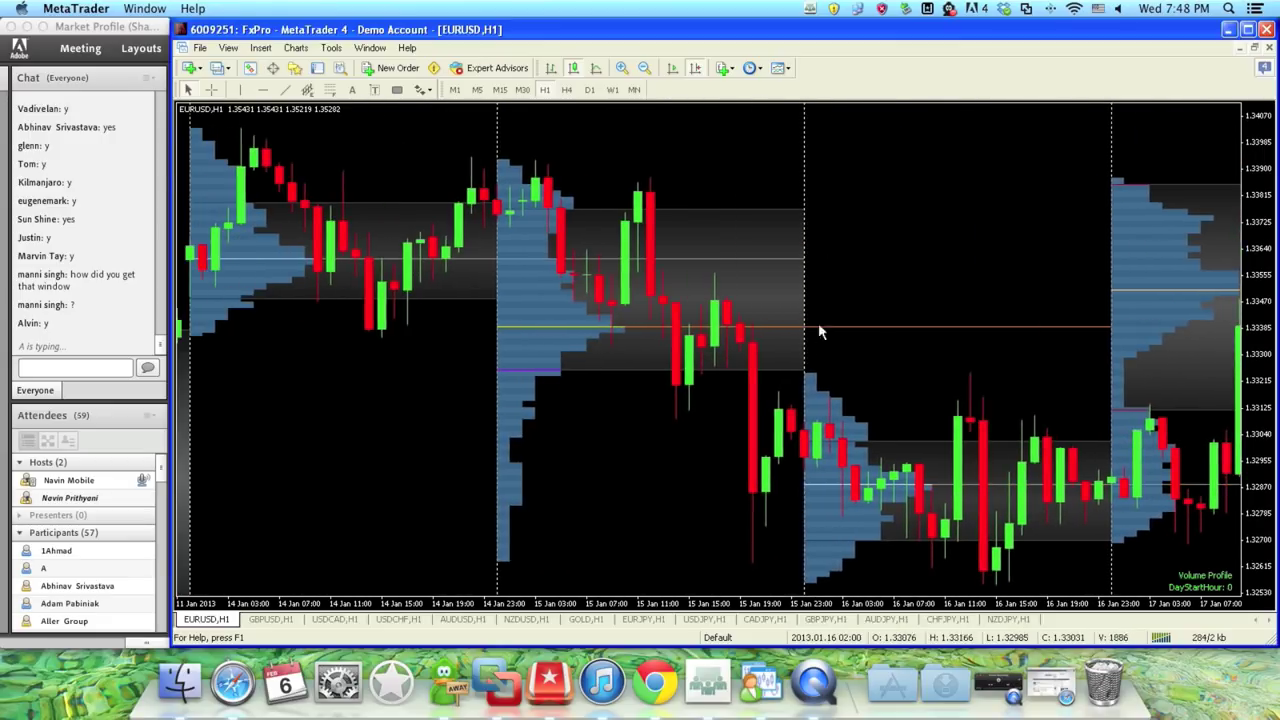
pyautogui.moveTo(457, 357); pyautogui.dragTo(1087, 428)
pyautogui.moveTo(534, 320); pyautogui.dragTo(922, 312)
pyautogui.moveTo(728, 446); pyautogui.dragTo(812, 437)
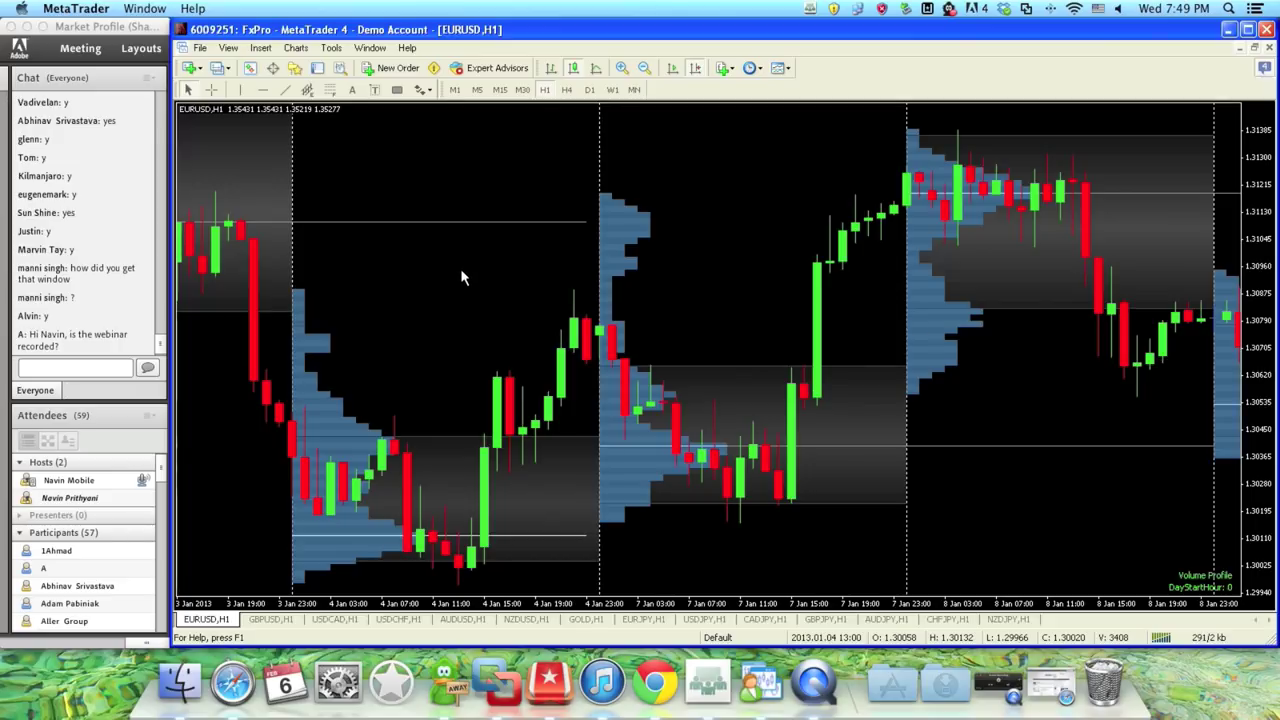
pyautogui.click(263, 89)
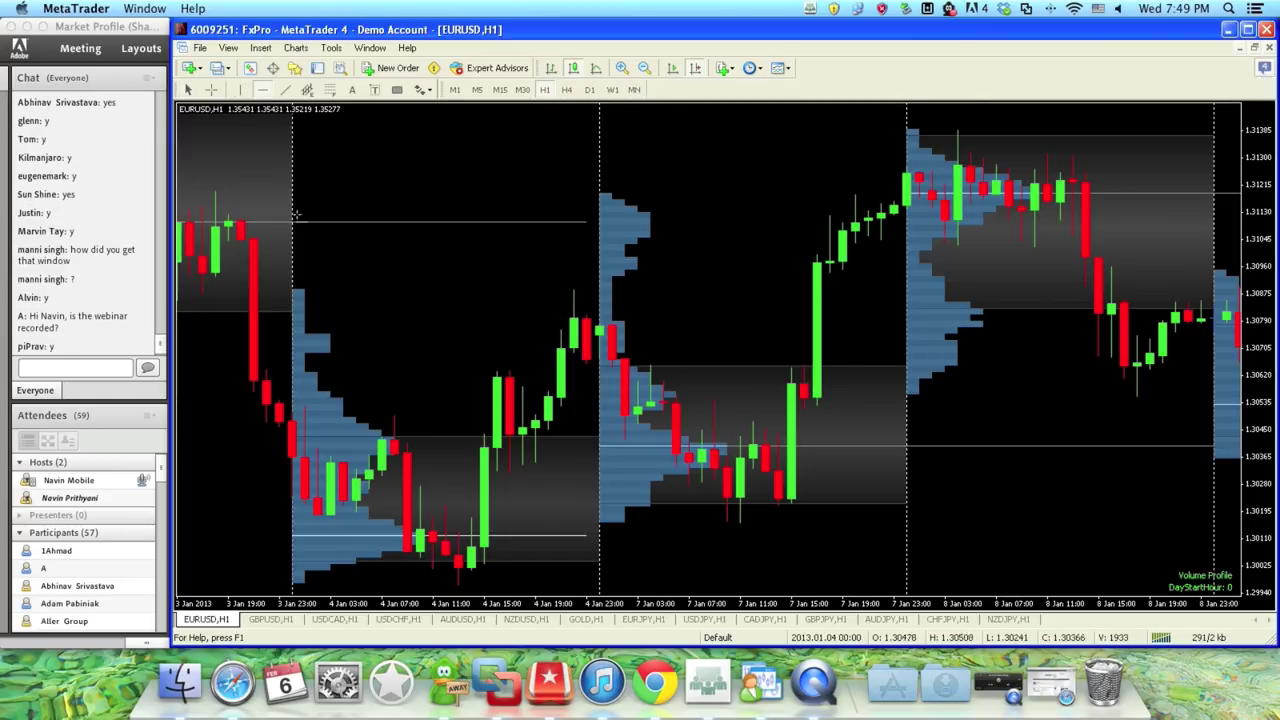
pyautogui.moveTo(385, 328); pyautogui.dragTo(422, 320)
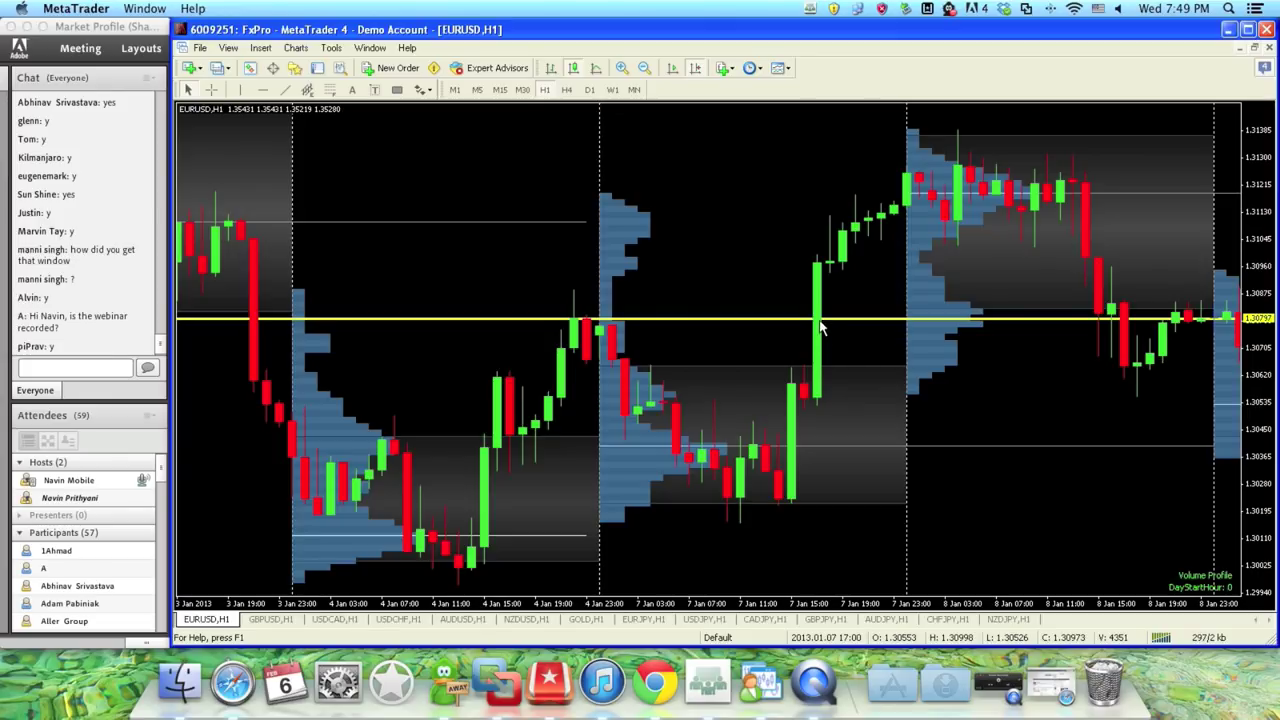
pyautogui.click(262, 89)
pyautogui.click(569, 293)
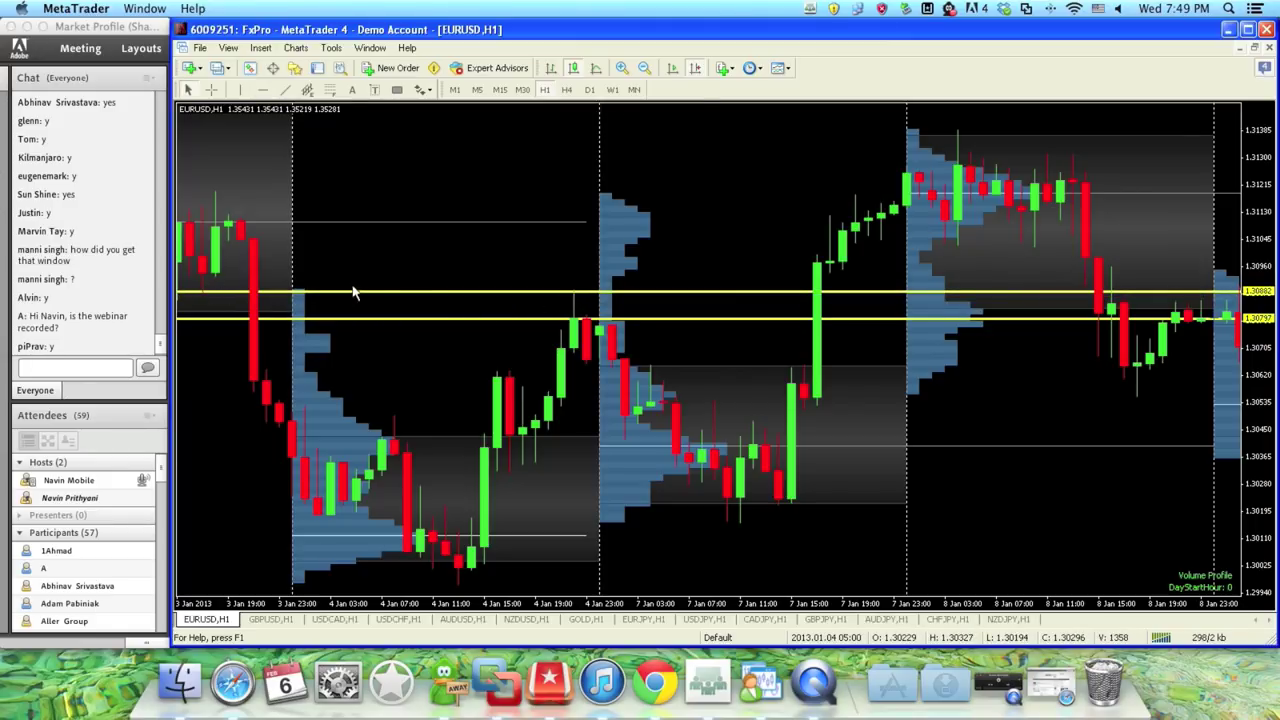
# Step: Examine how price behaves around the two yellow lines across the sessions from 3 to 11 Jan
pyautogui.scroll(5, 389, 269)
pyautogui.scroll(2, 416, 262)
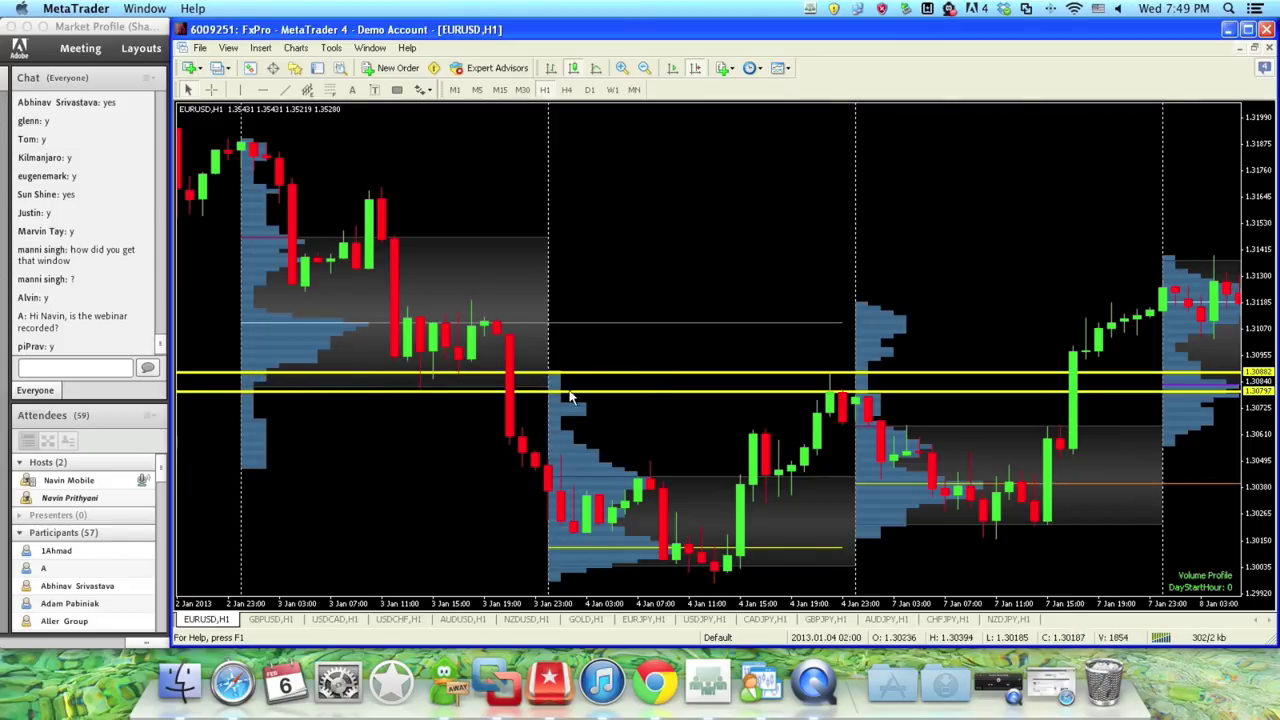
pyautogui.scroll(-3, 734, 347)
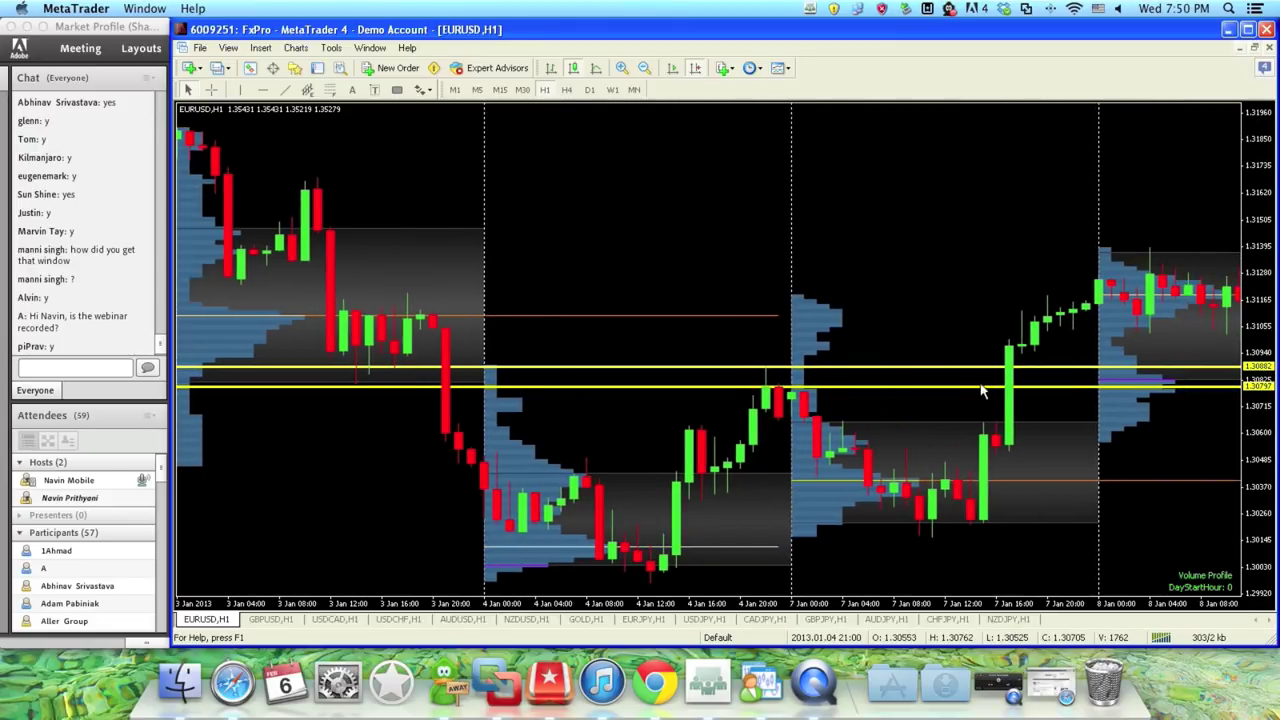
pyautogui.scroll(-2, 944, 330)
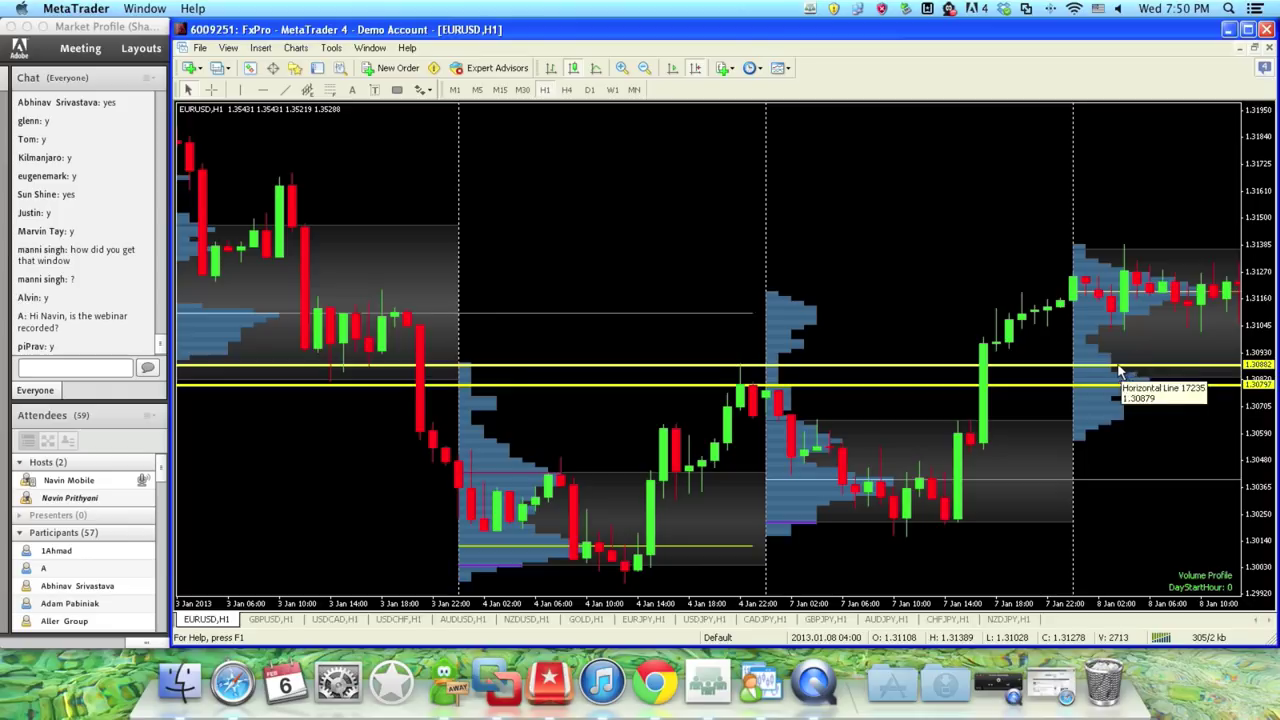
pyautogui.scroll(-10, 931, 337)
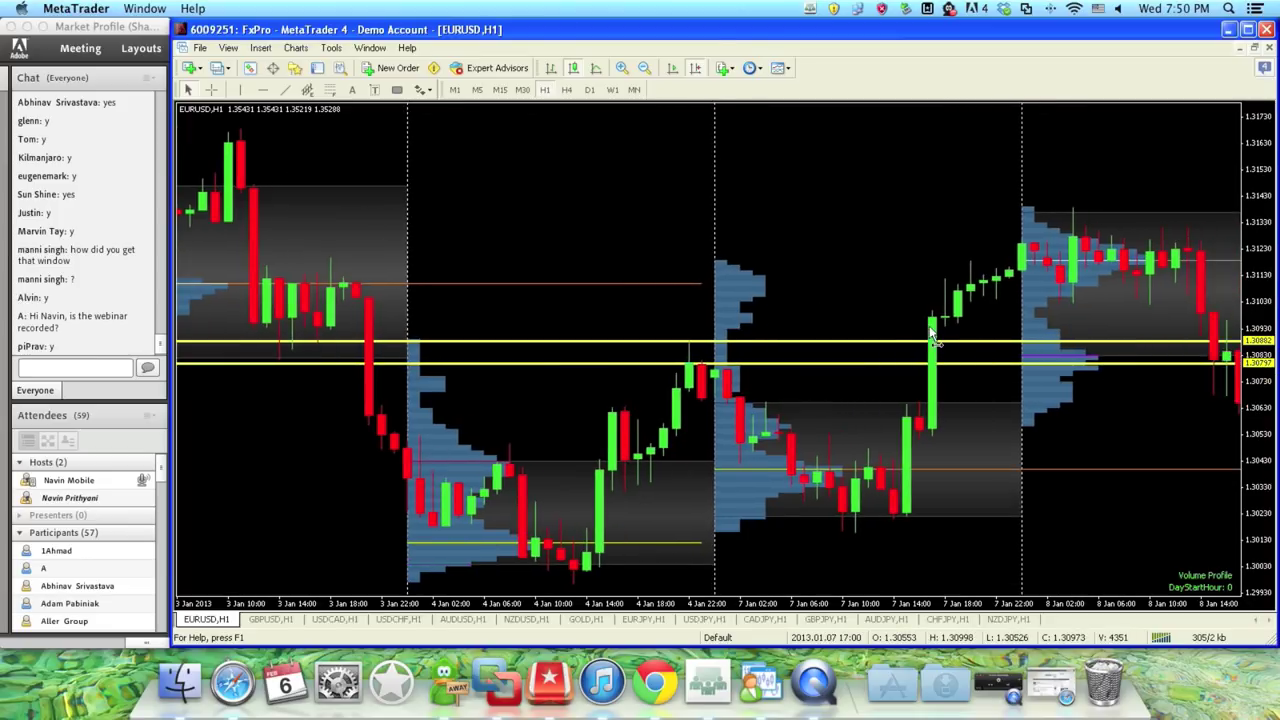
pyautogui.scroll(-8, 910, 330)
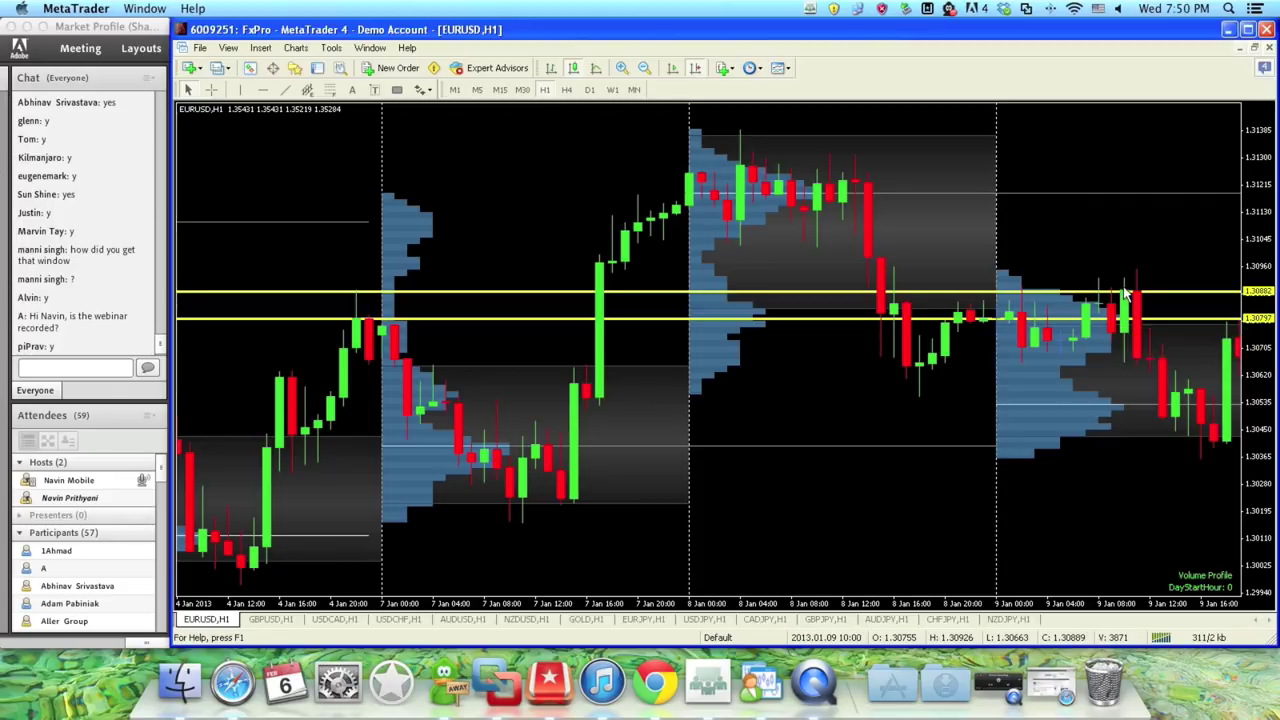
pyautogui.moveTo(1124, 295)
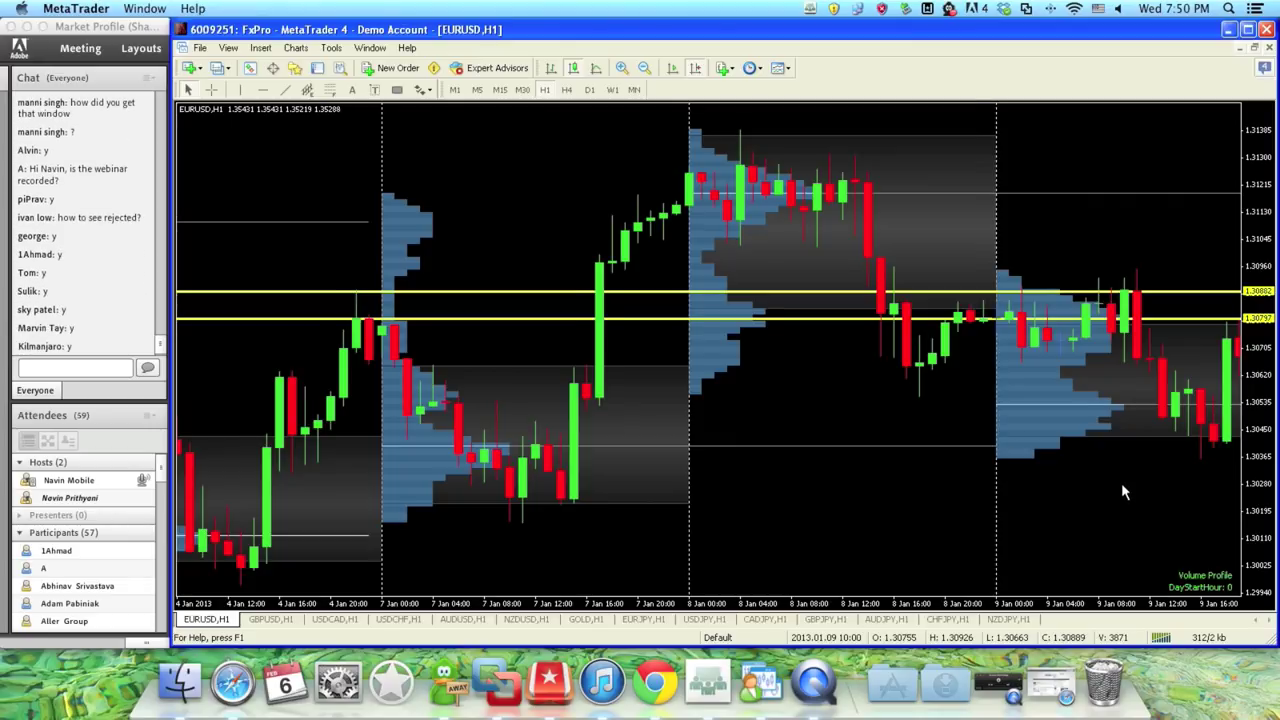
pyautogui.scroll(-2, 1120, 490)
pyautogui.scroll(-2, 1118, 490)
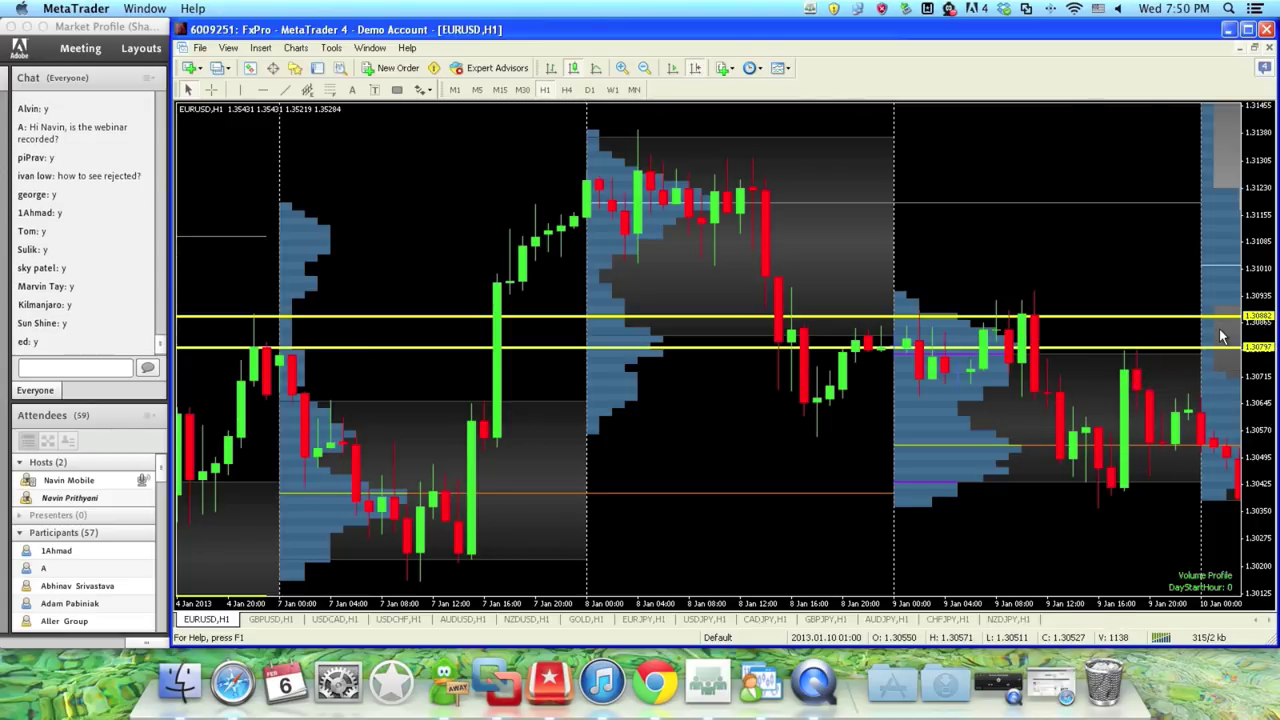
pyautogui.scroll(-2, 1138, 279)
pyautogui.scroll(-5, 1110, 268)
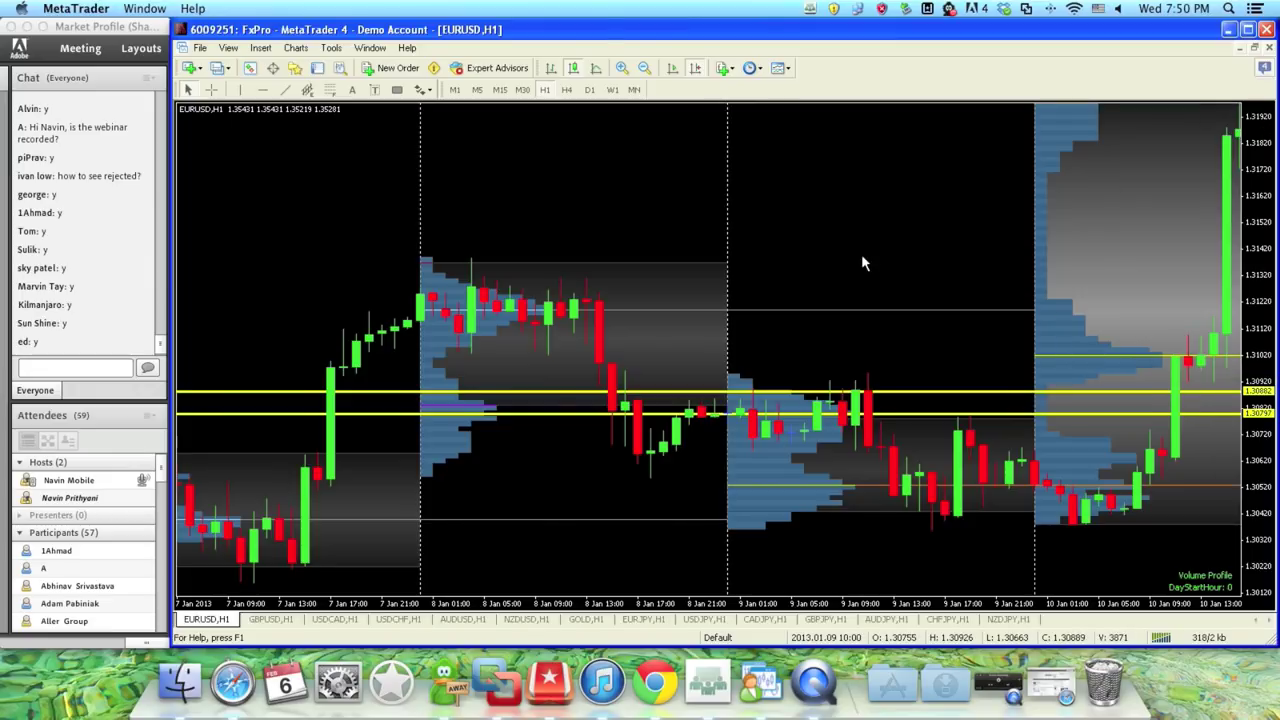
pyautogui.scroll(-5, 864, 262)
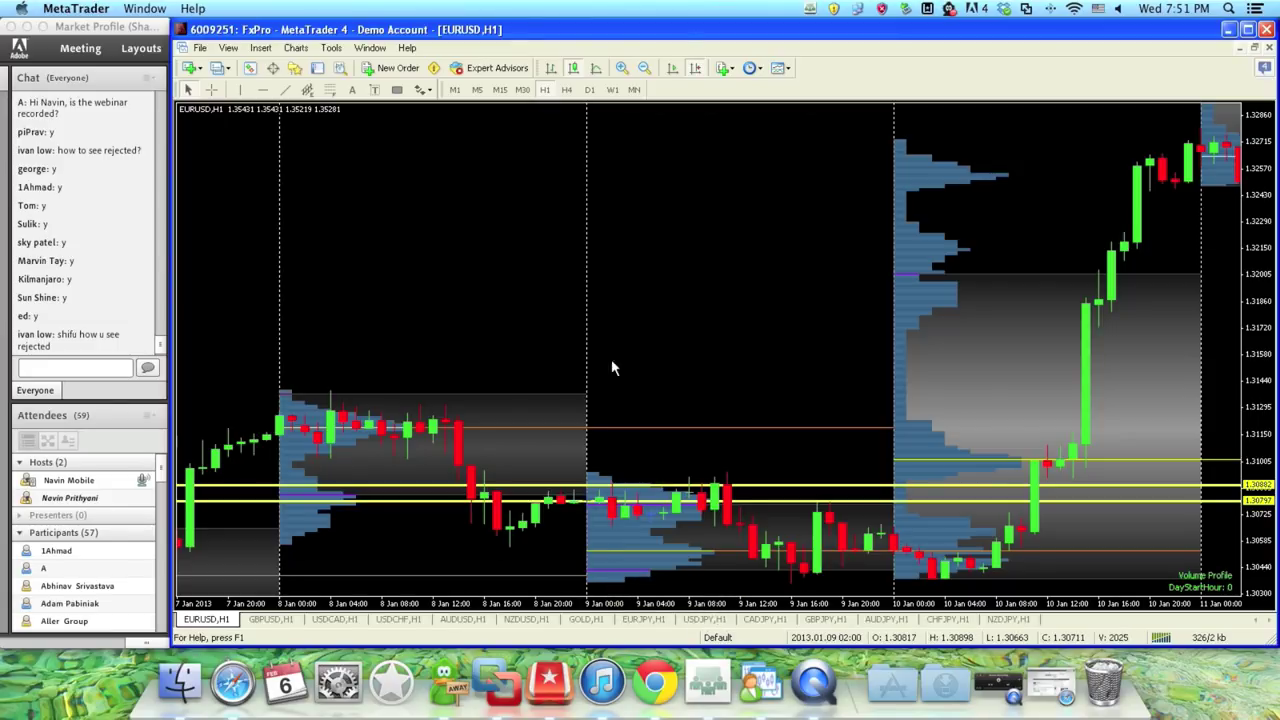
pyautogui.moveTo(640, 331); pyautogui.dragTo(357, 334)
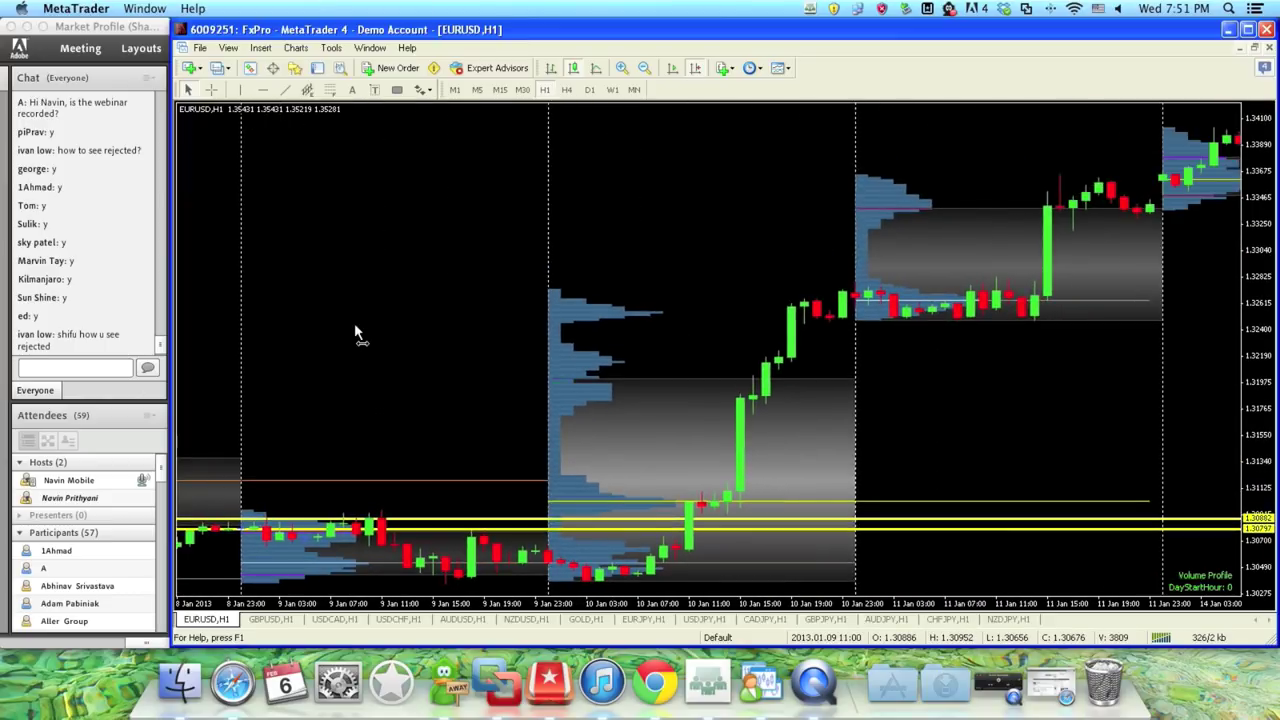
pyautogui.moveTo(1057, 407); pyautogui.dragTo(930, 417)
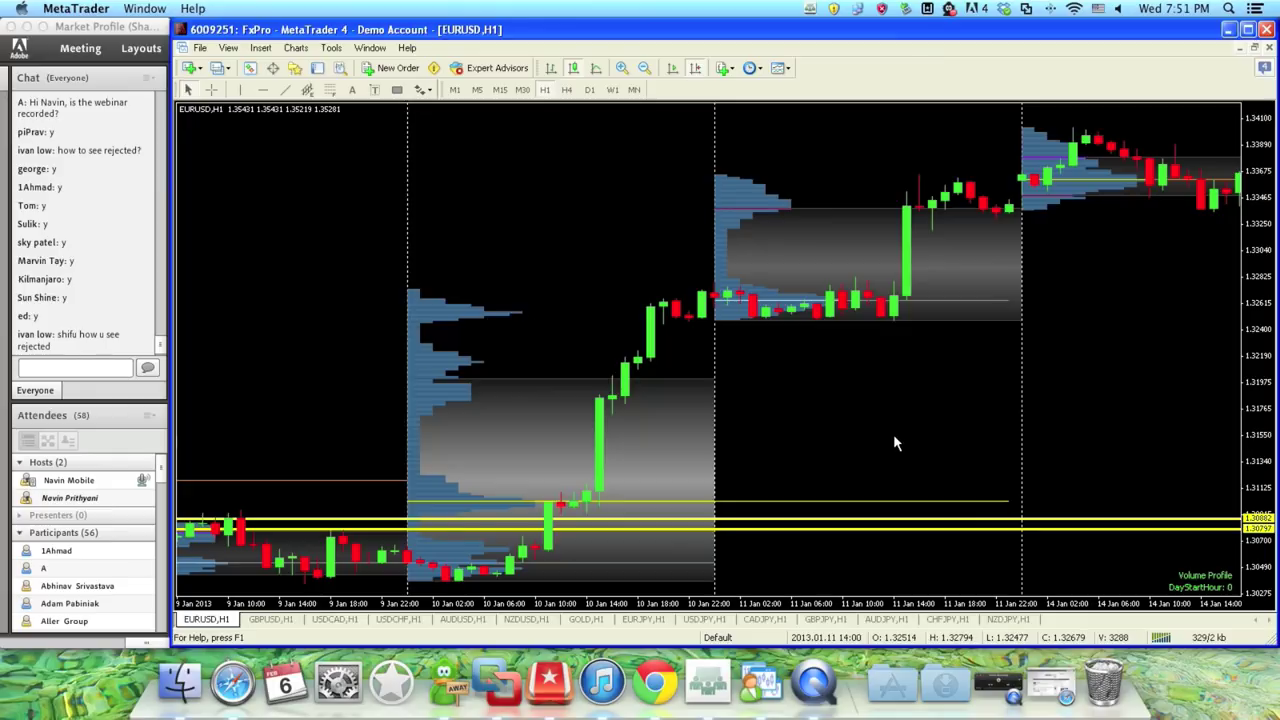
# Step: Place a horizontal line at the 17 Jan profile's widest high-volume peak, about 1.33509
pyautogui.scroll(-1, 891, 438)
pyautogui.scroll(-10, 893, 443)
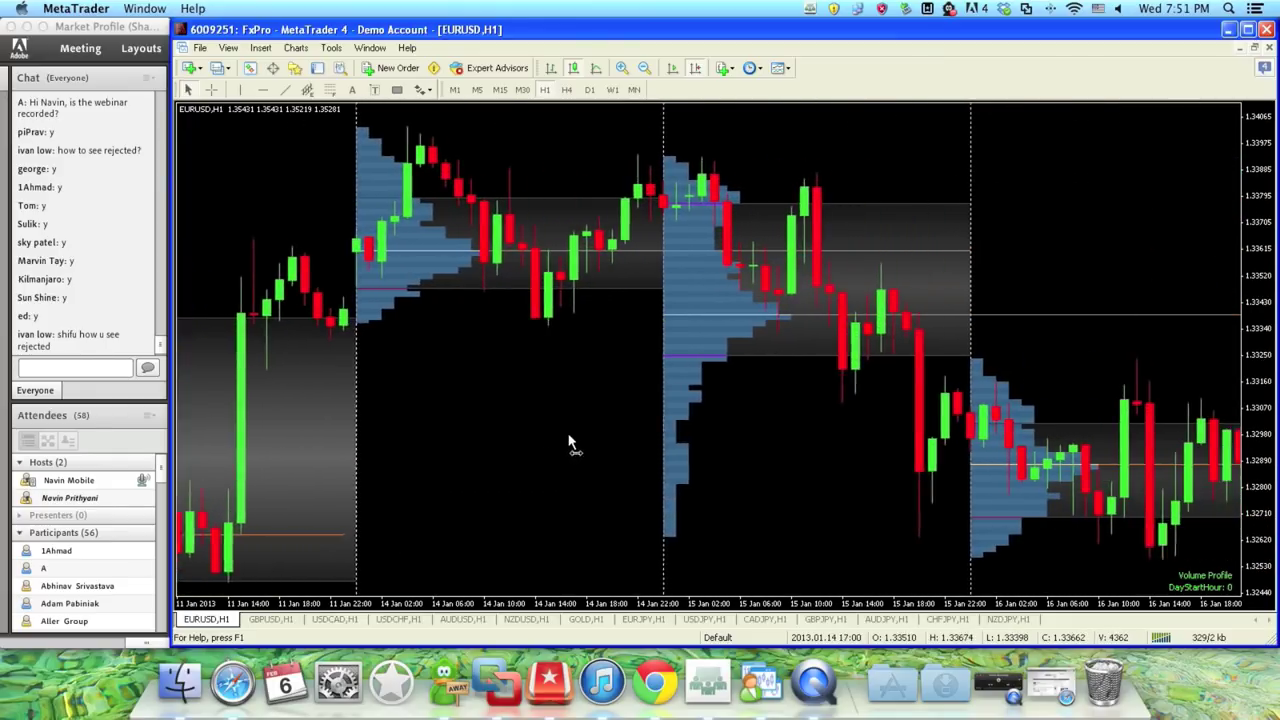
pyautogui.scroll(-5, 600, 455)
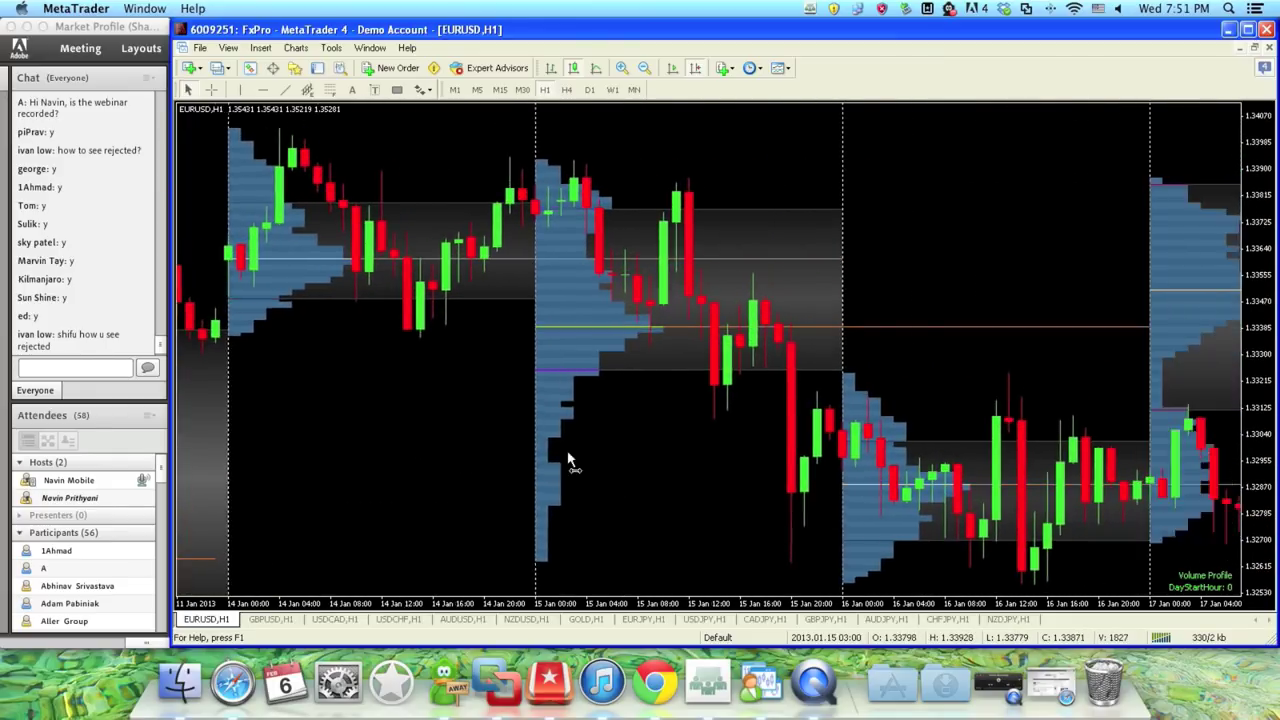
pyautogui.scroll(-2, 320, 455)
pyautogui.scroll(-6, 860, 515)
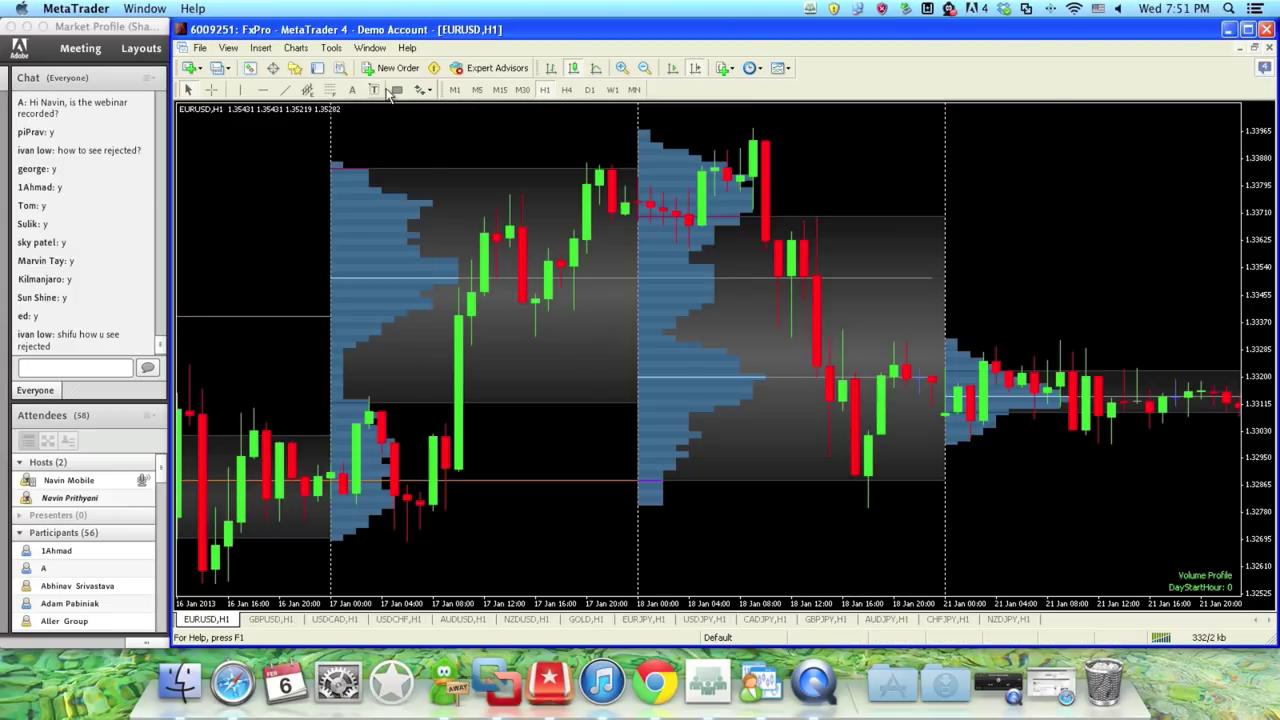
pyautogui.click(263, 89)
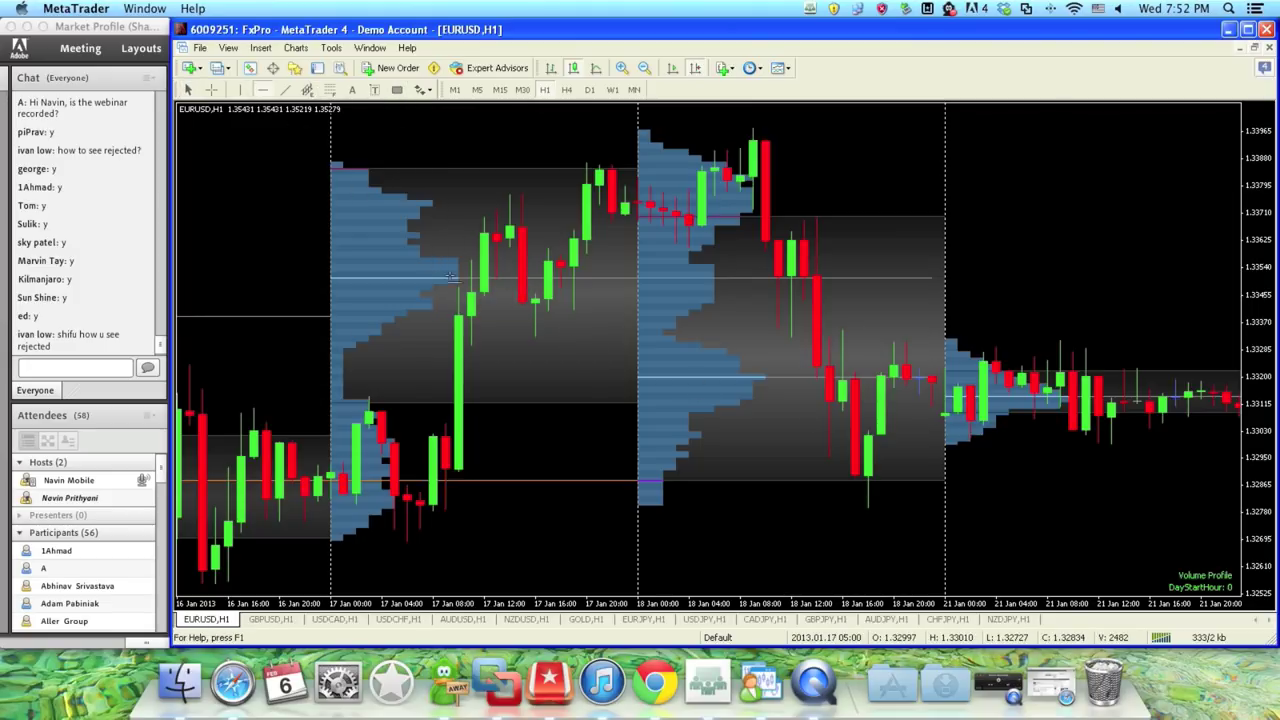
pyautogui.click(459, 278)
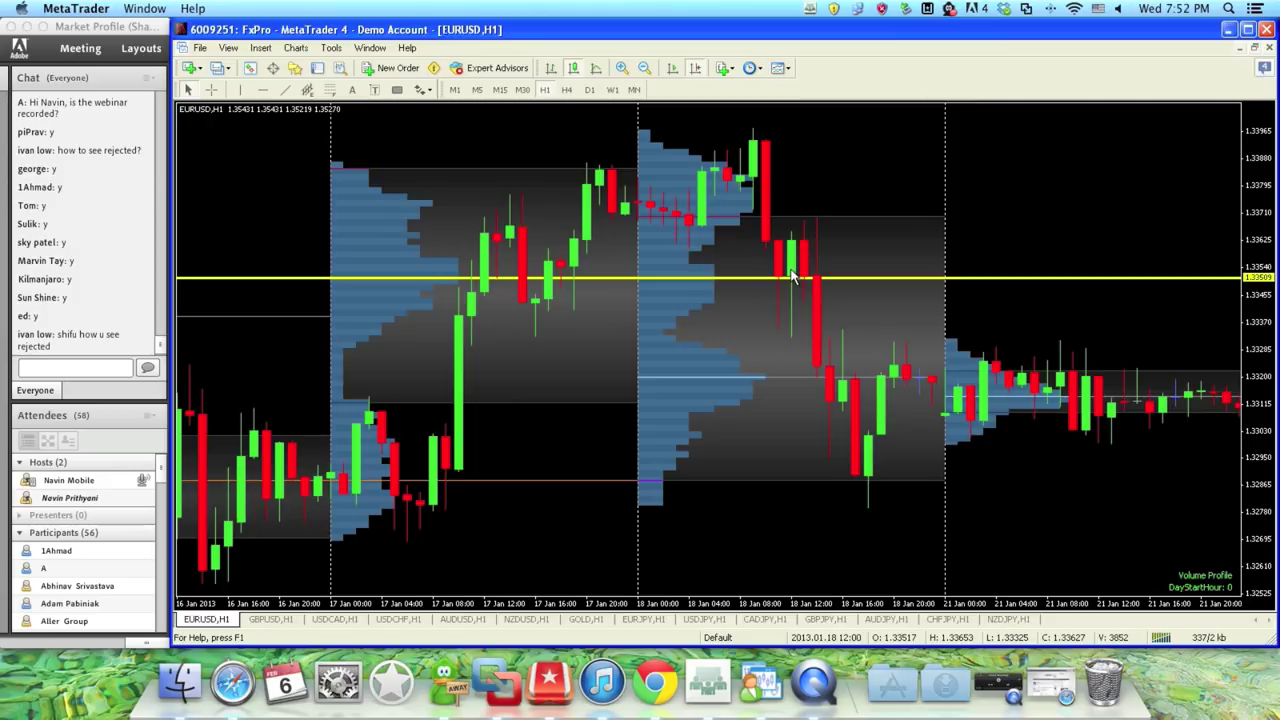
# Step: Delete the yellow horizontal line at 1.33509 from the chart
pyautogui.rightClick(981, 287)
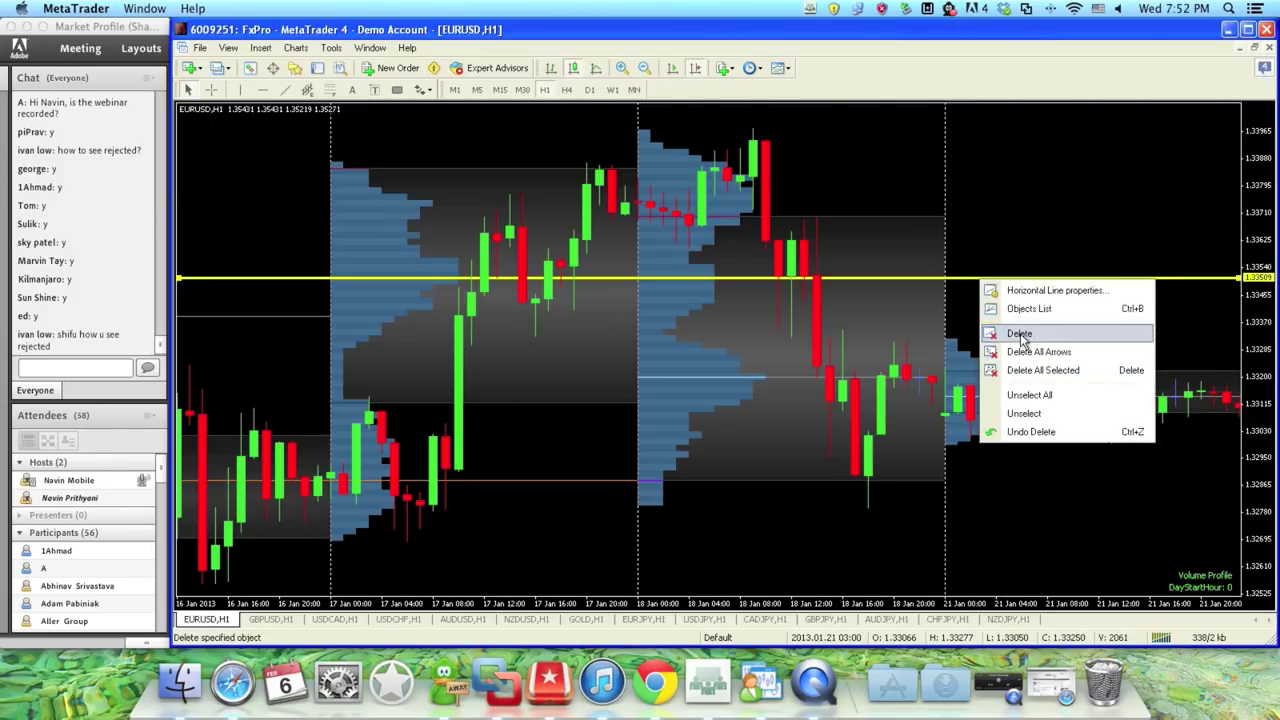
pyautogui.click(1020, 337)
# Step: Draw two horizontal lines around the narrow low-volume zone of the 18 Jan profile, at about 1.33255 and 1.33360
pyautogui.moveTo(1060, 283); pyautogui.dragTo(945, 288)
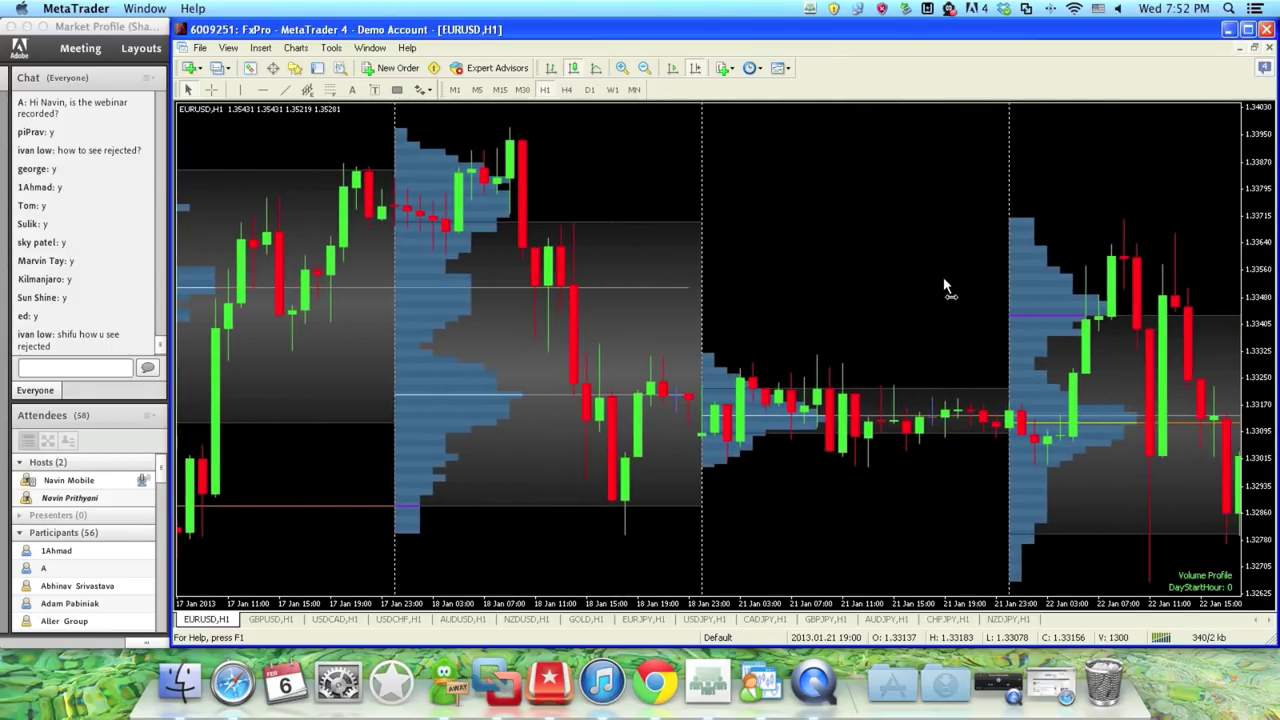
pyautogui.scroll(3, 948, 288)
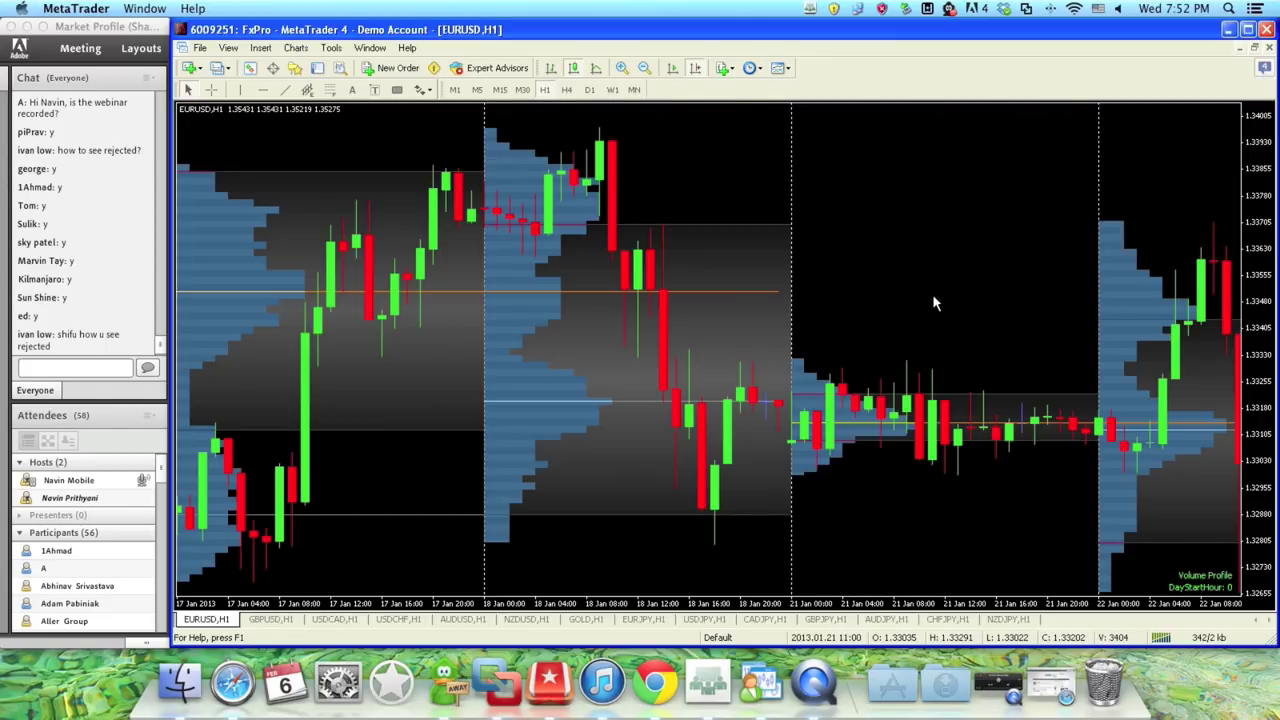
pyautogui.click(263, 89)
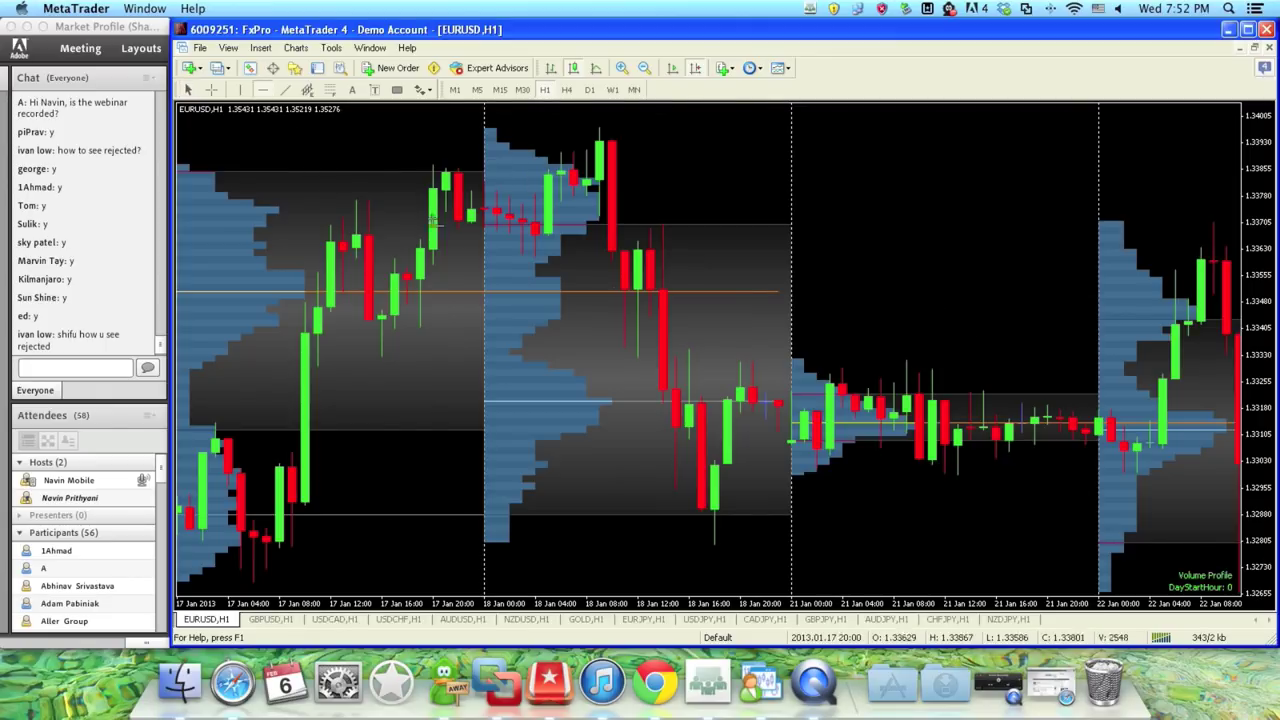
pyautogui.click(933, 381)
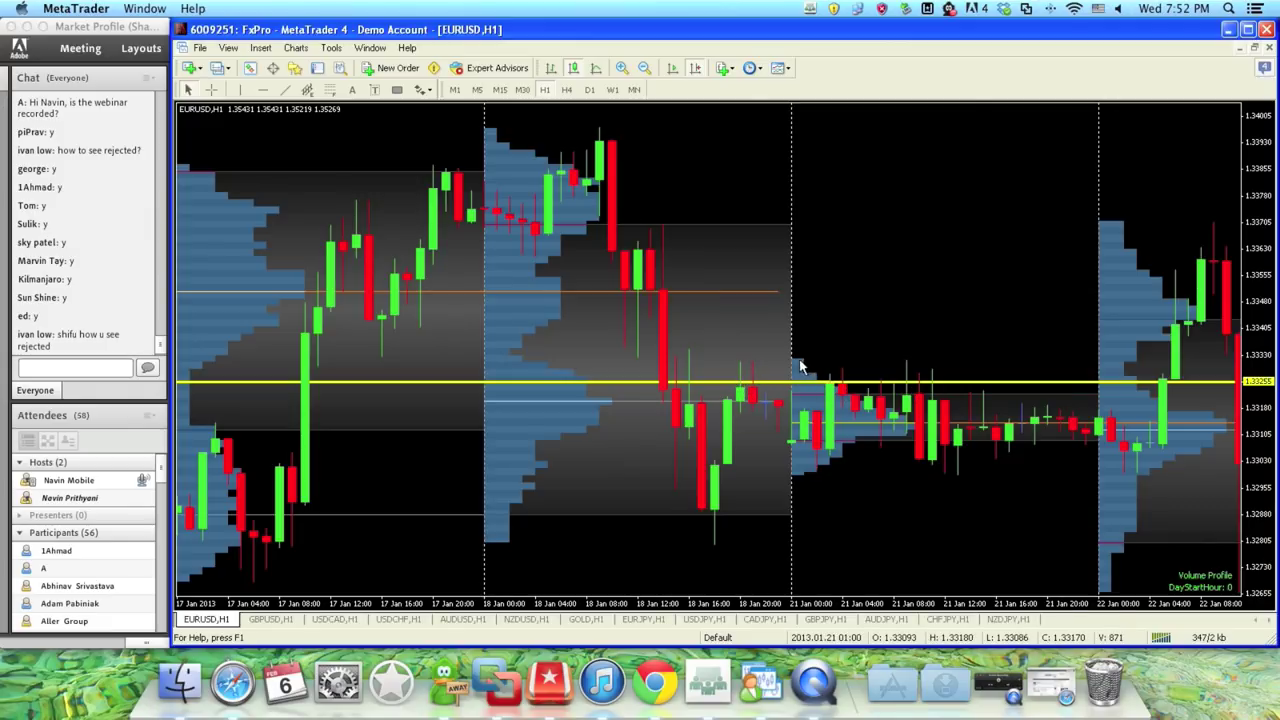
pyautogui.scroll(-1, 1058, 334)
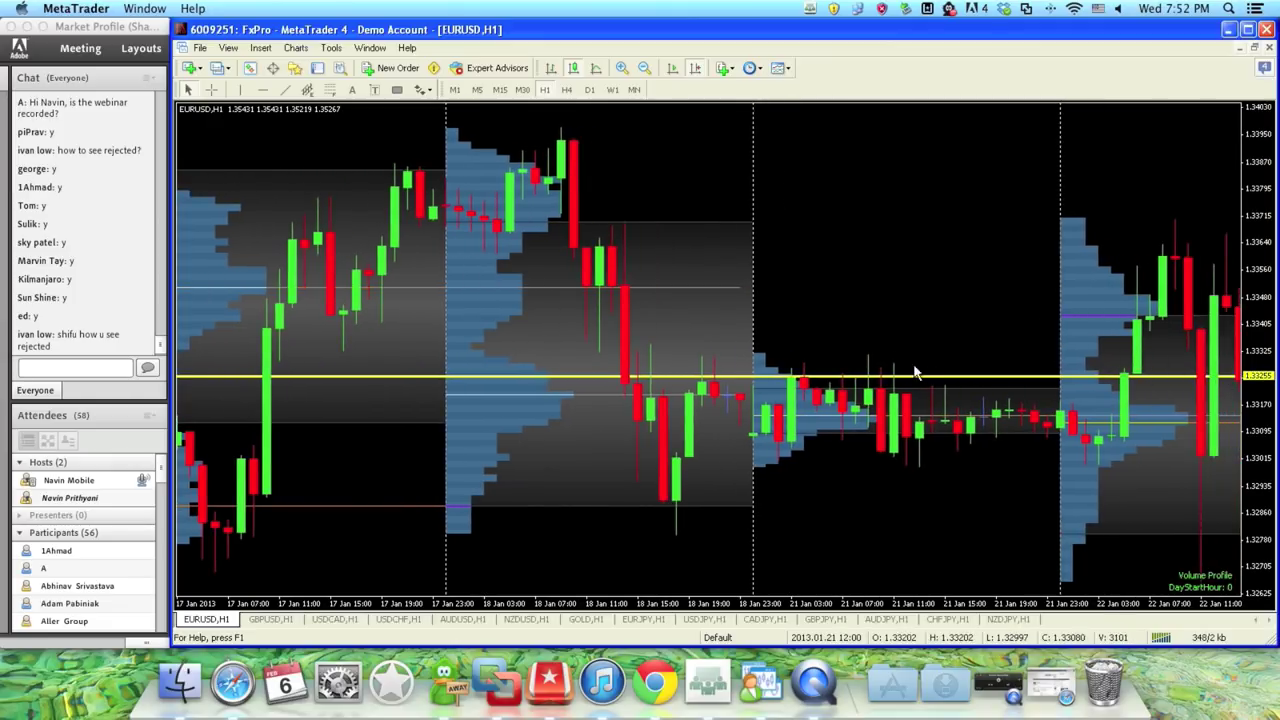
pyautogui.click(263, 89)
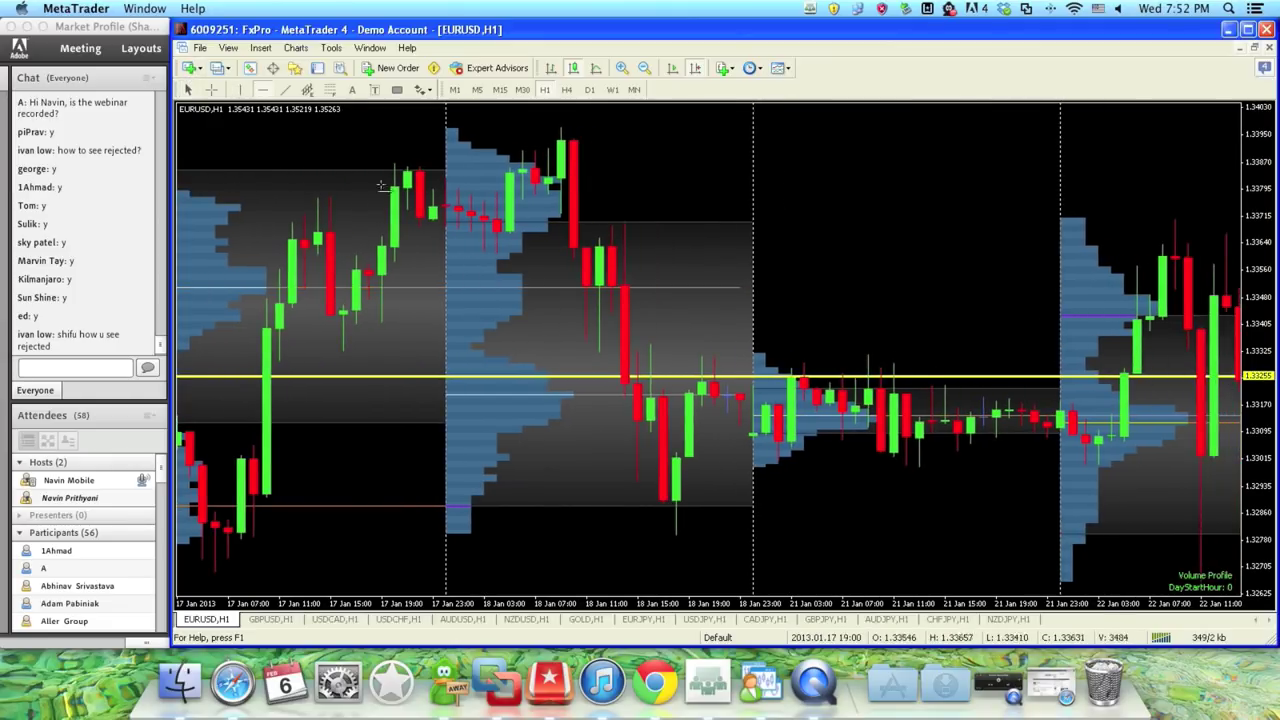
pyautogui.click(600, 340)
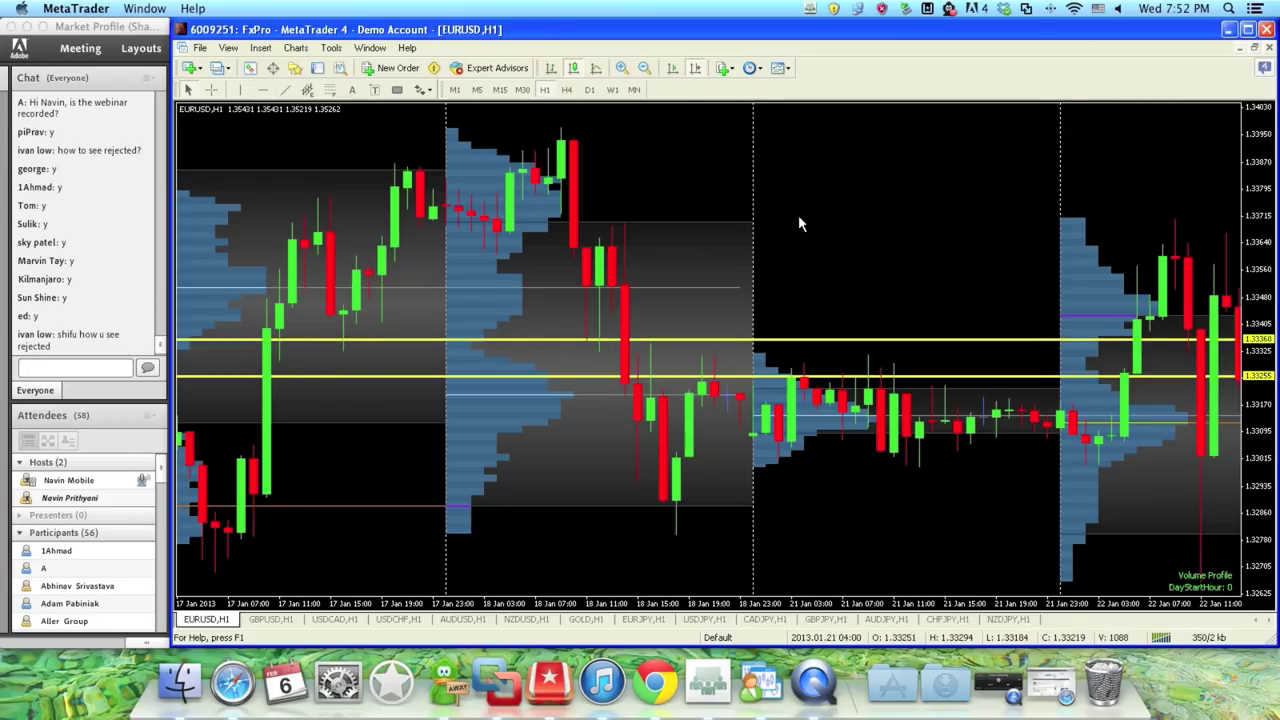
# Step: Draw a filled rectangle over the 23 Jan high wick above the two yellow lines, from about 1.3348 to 1.3358
pyautogui.scroll(2, 802, 220)
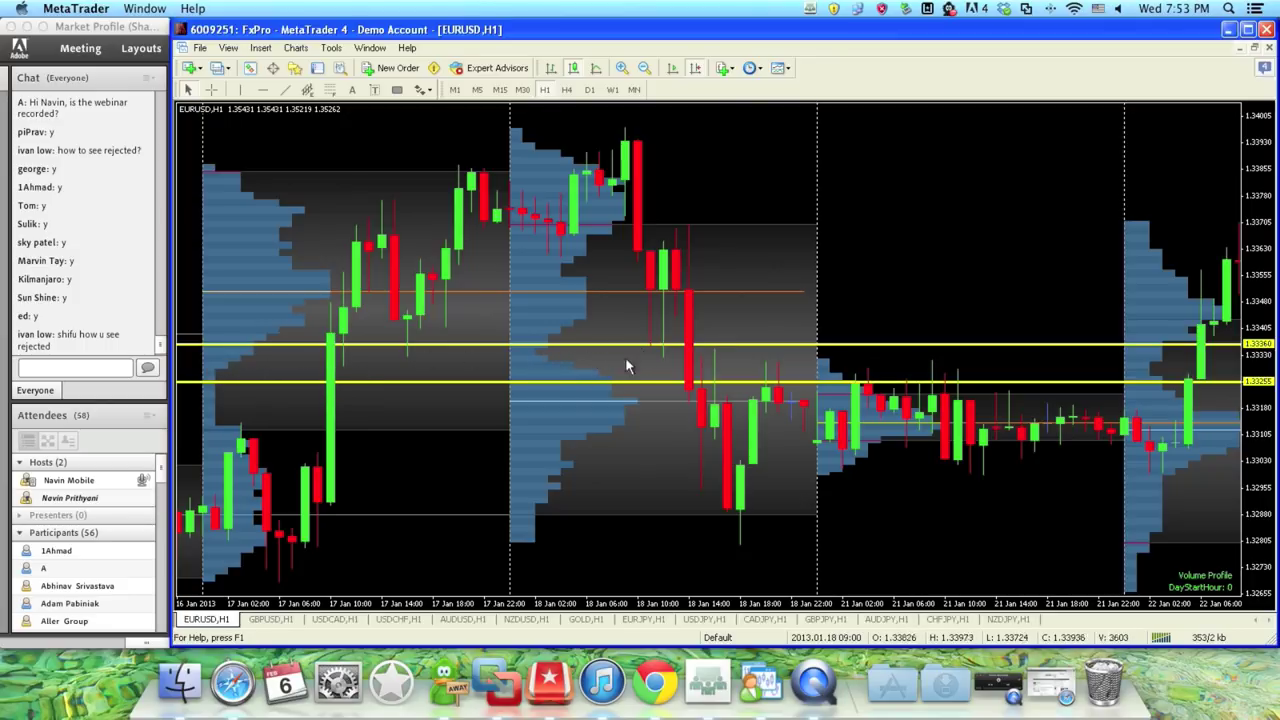
pyautogui.moveTo(1016, 300); pyautogui.dragTo(966, 302)
pyautogui.scroll(-9, 956, 291)
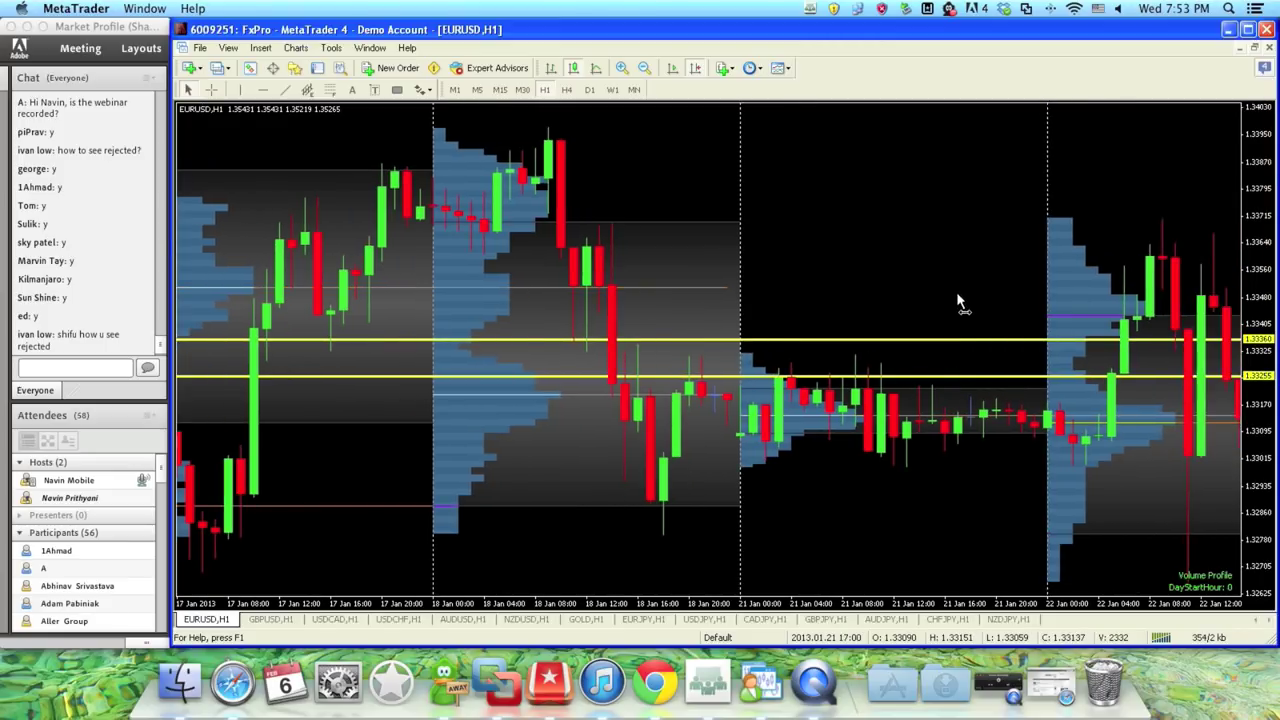
pyautogui.scroll(-12, 926, 289)
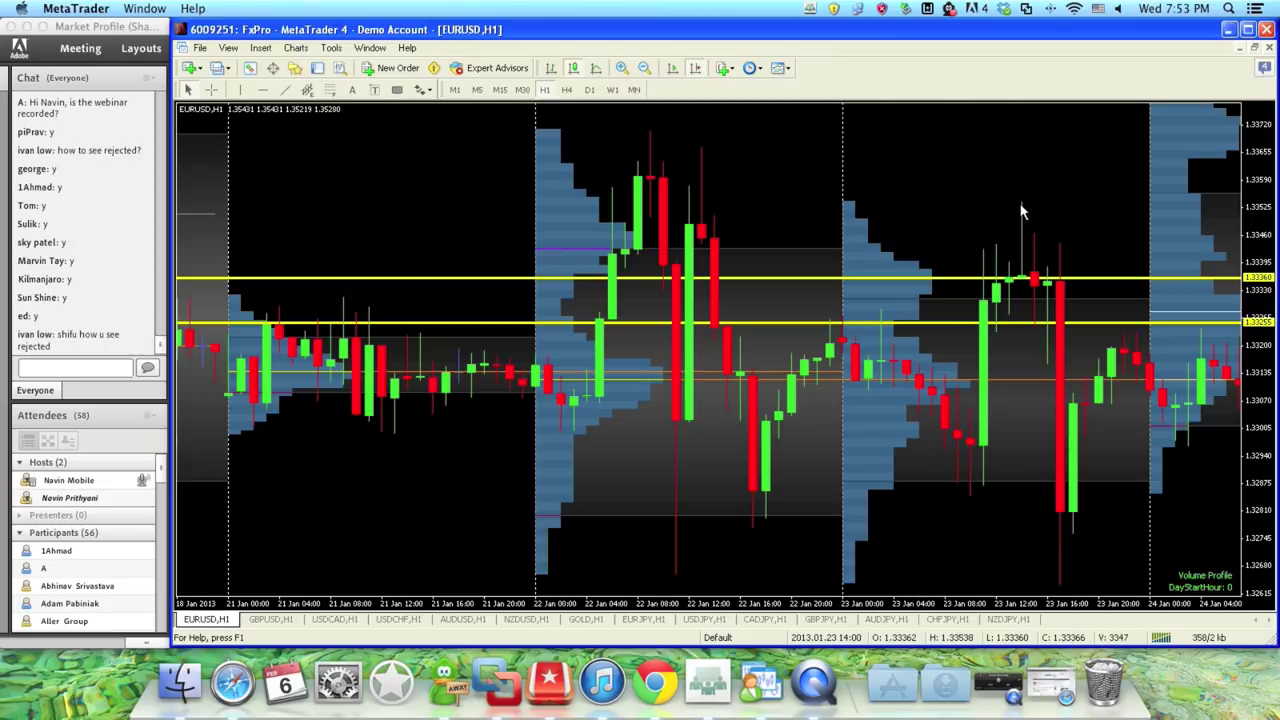
pyautogui.click(397, 89)
pyautogui.moveTo(970, 184); pyautogui.dragTo(1062, 226)
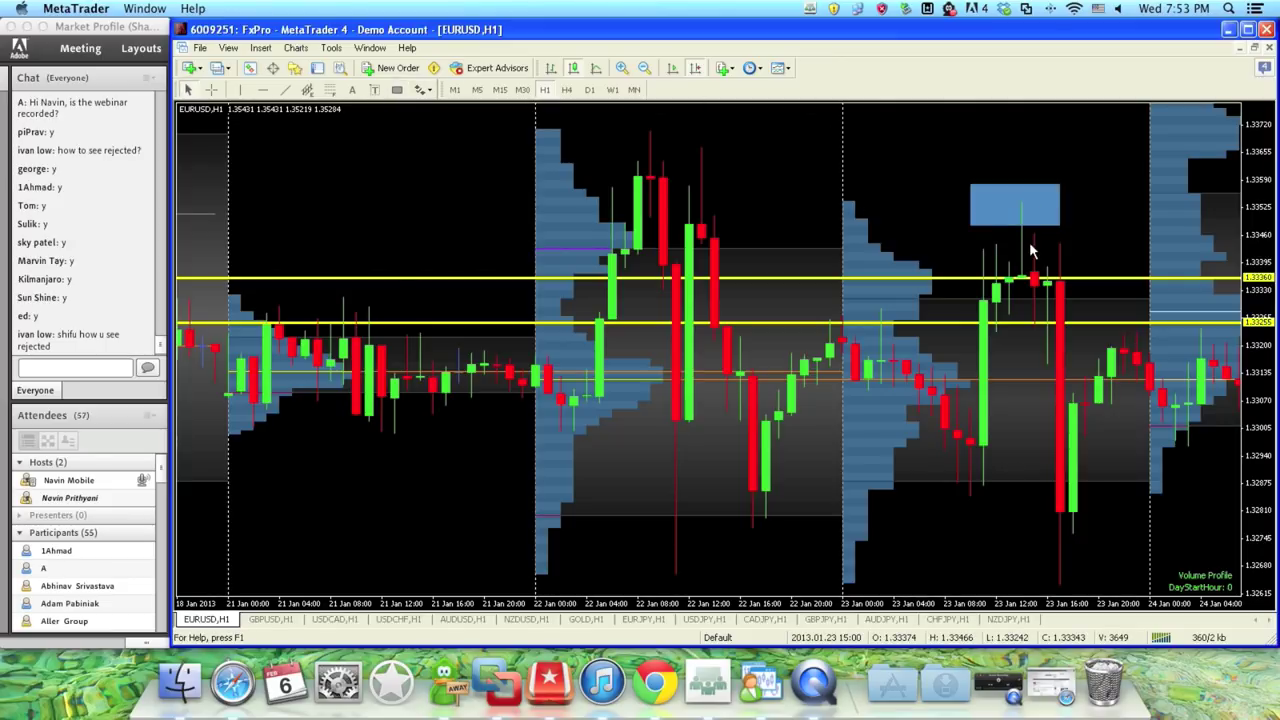
# Step: Delete the two yellow horizontal lines at 1.33360 and 1.33255 from the chart
pyautogui.moveTo(1038, 290)
pyautogui.doubleClick(971, 279)
pyautogui.rightClick(971, 279)
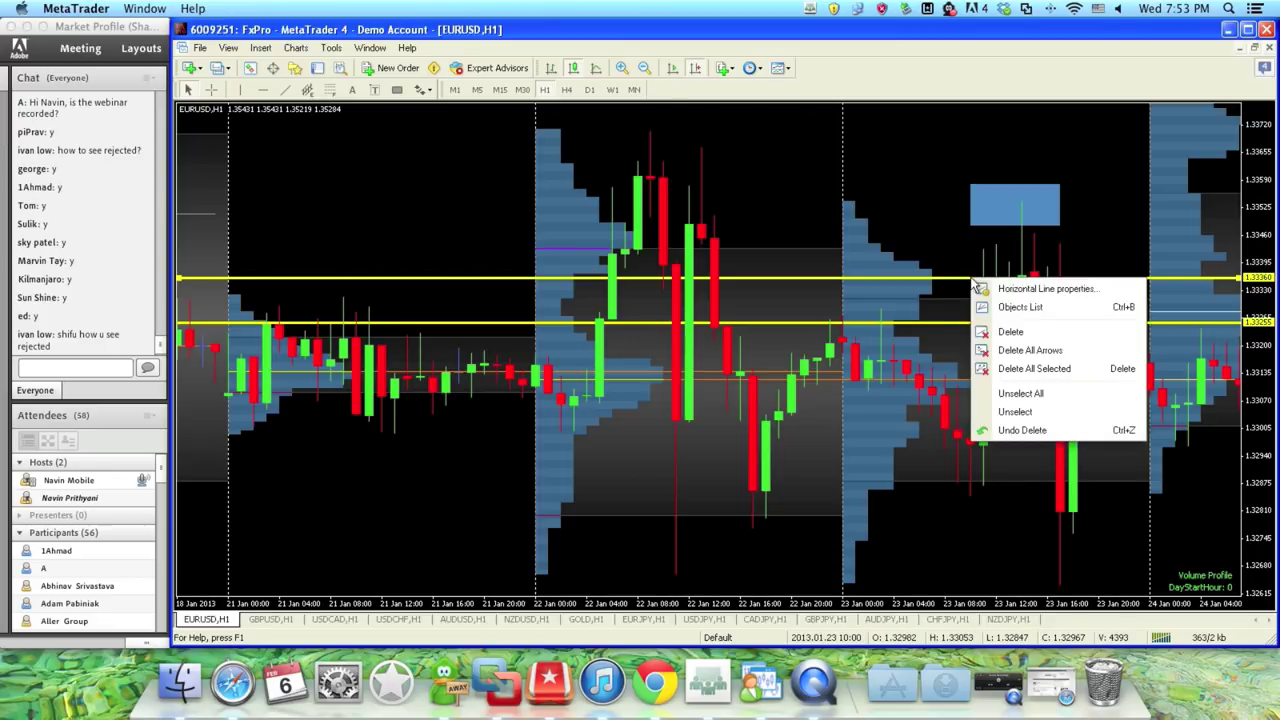
pyautogui.click(1010, 331)
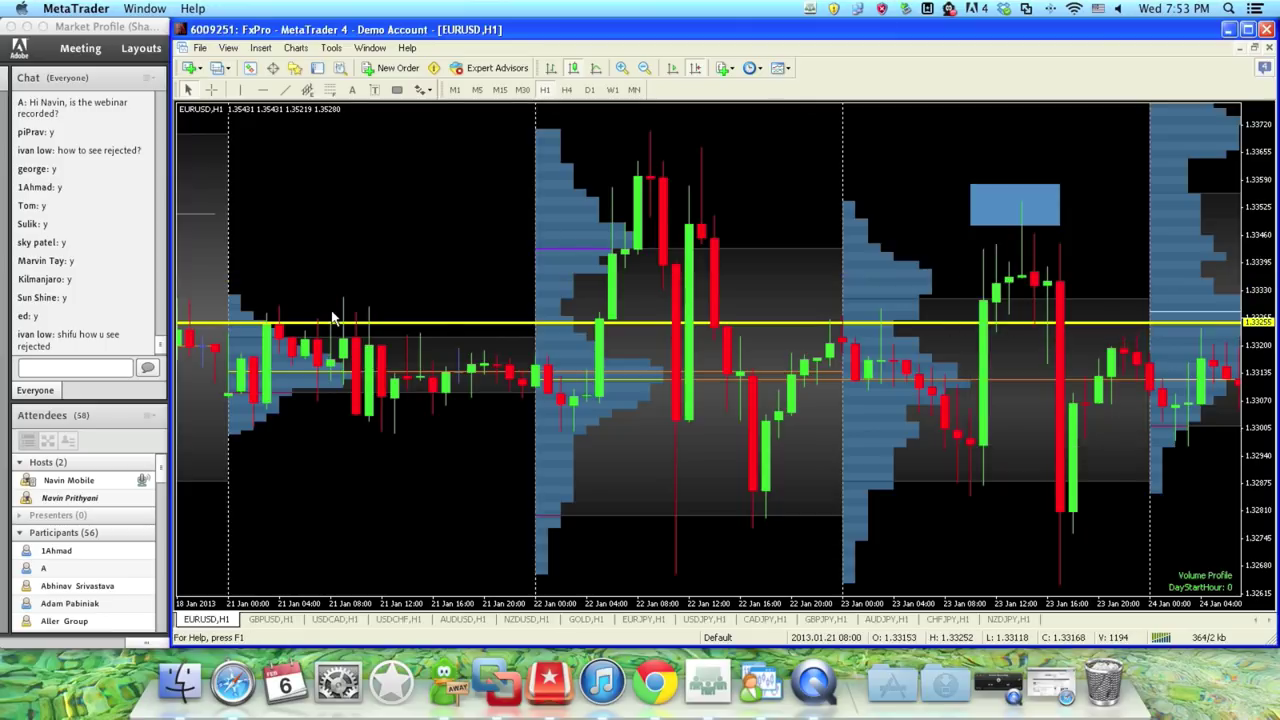
pyautogui.rightClick(432, 330)
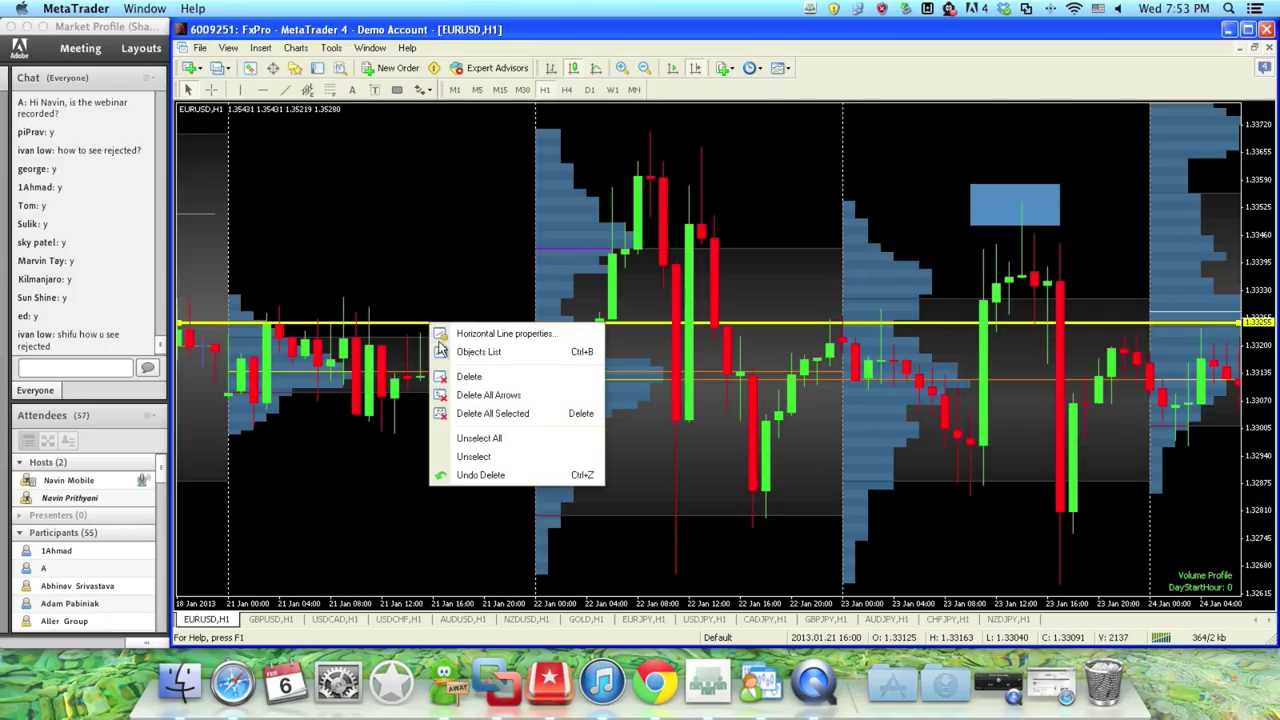
pyautogui.click(468, 377)
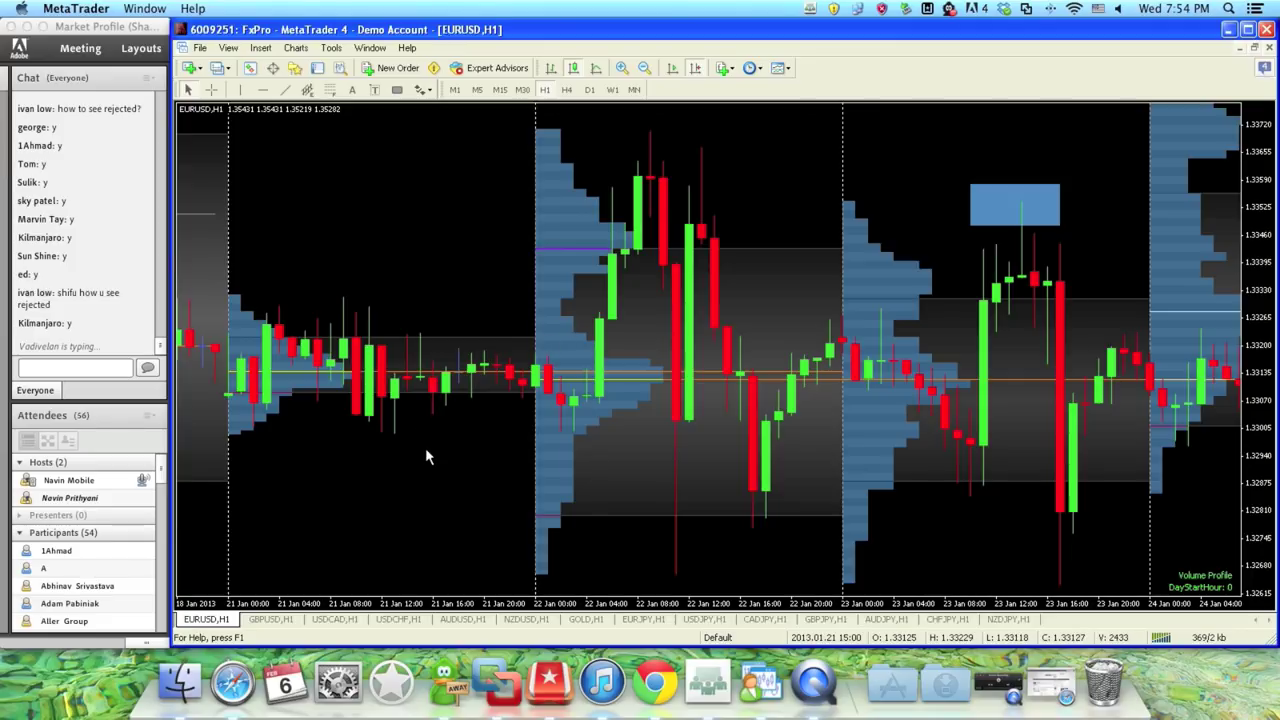
# Step: Draw two horizontal lines around the thin upper tail of the 25 Jan profile, at about 1.34670 and 1.34781
pyautogui.moveTo(466, 452); pyautogui.dragTo(286, 440)
pyautogui.moveTo(1088, 452); pyautogui.dragTo(897, 449)
pyautogui.moveTo(998, 456); pyautogui.dragTo(994, 456)
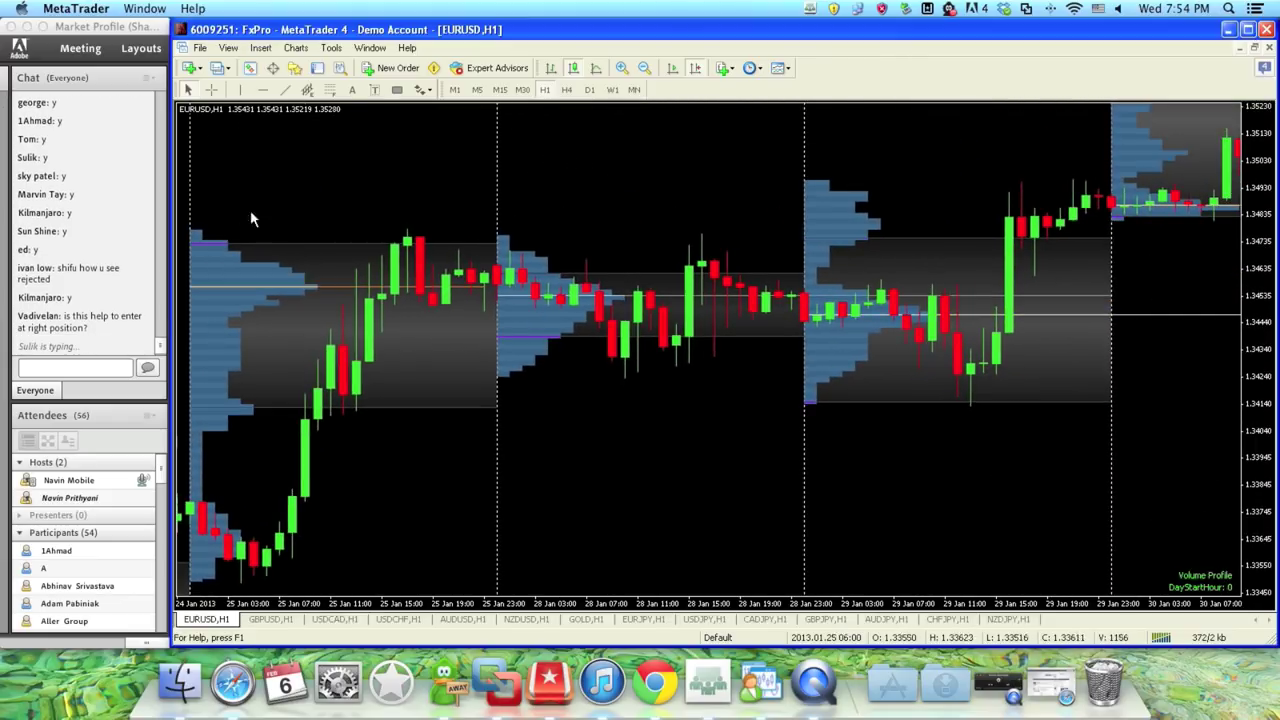
pyautogui.moveTo(450, 241)
pyautogui.click(262, 89)
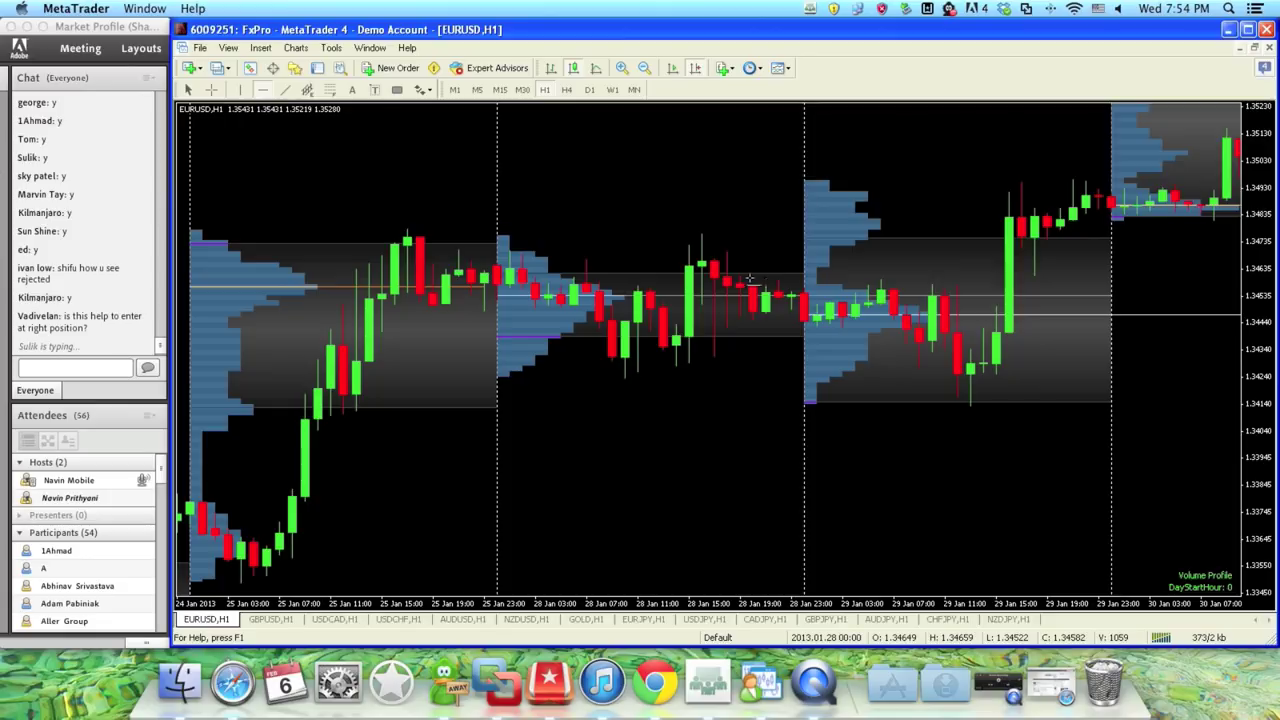
pyautogui.click(726, 260)
pyautogui.click(262, 89)
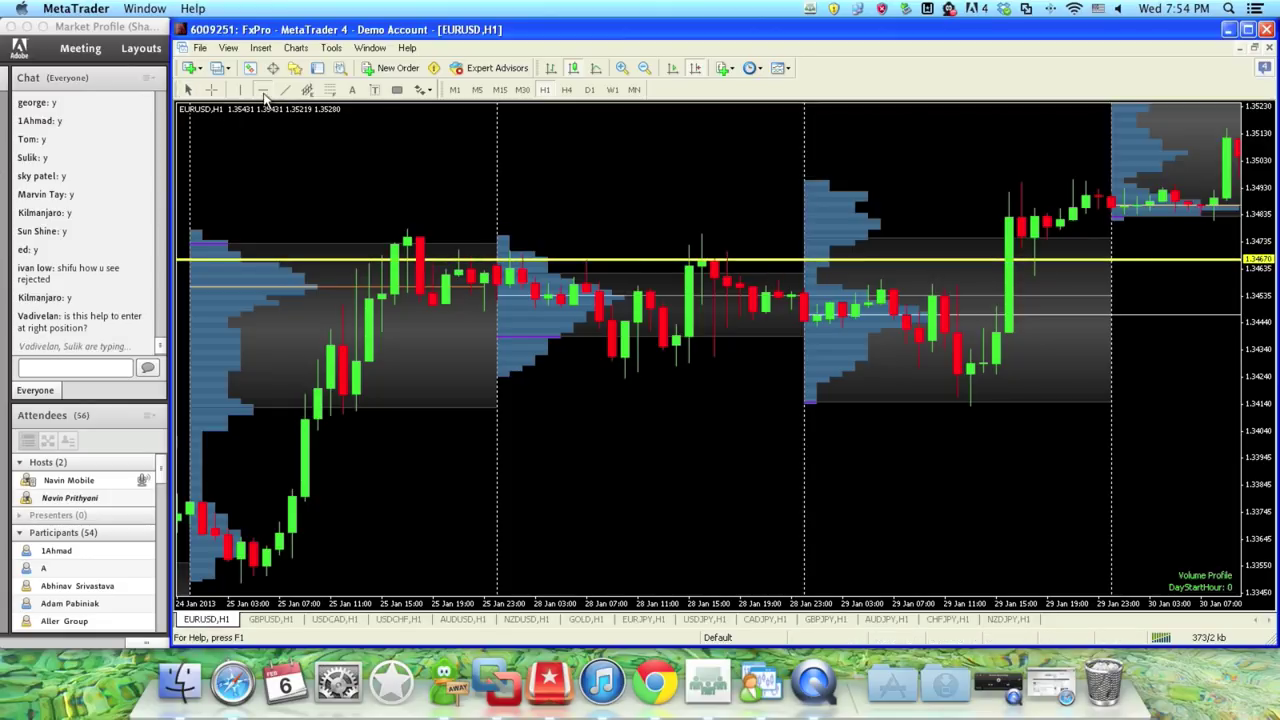
pyautogui.click(395, 230)
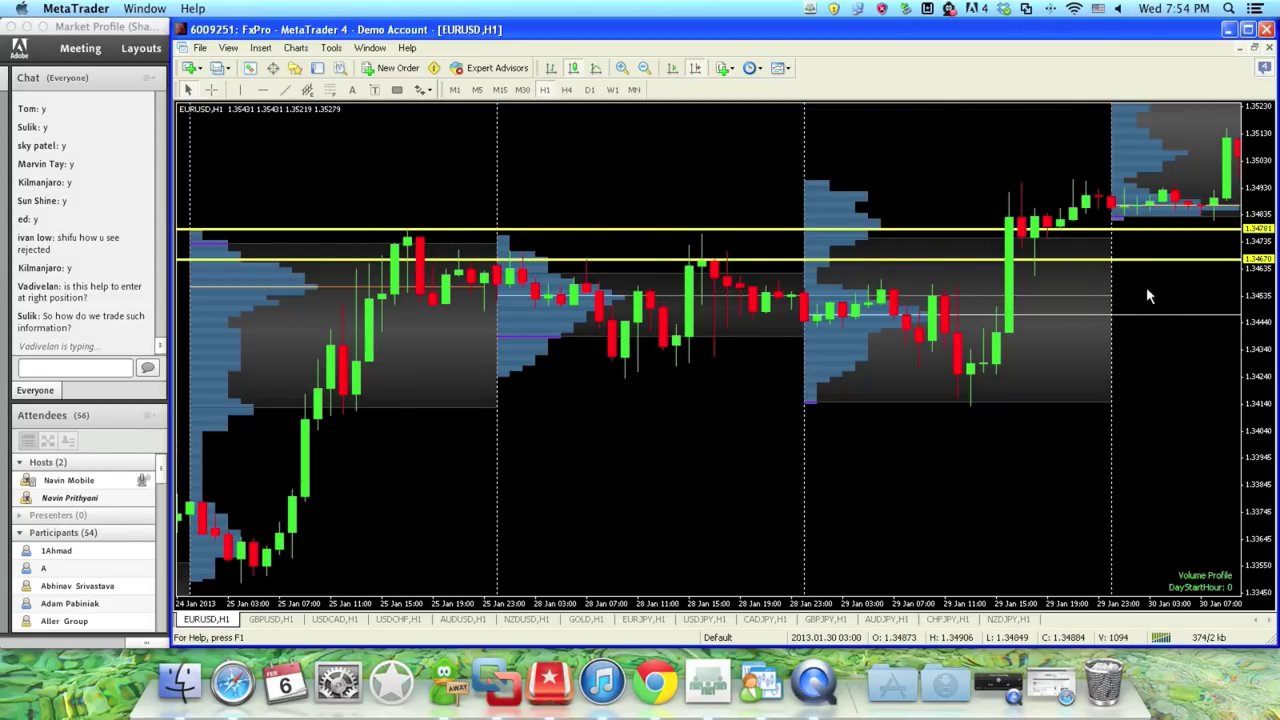
# Step: Examine how price behaves around the two yellow lines across the sessions from 29 Jan to 6 Feb
pyautogui.scroll(-6, 1140, 290)
pyautogui.scroll(-3, 1118, 310)
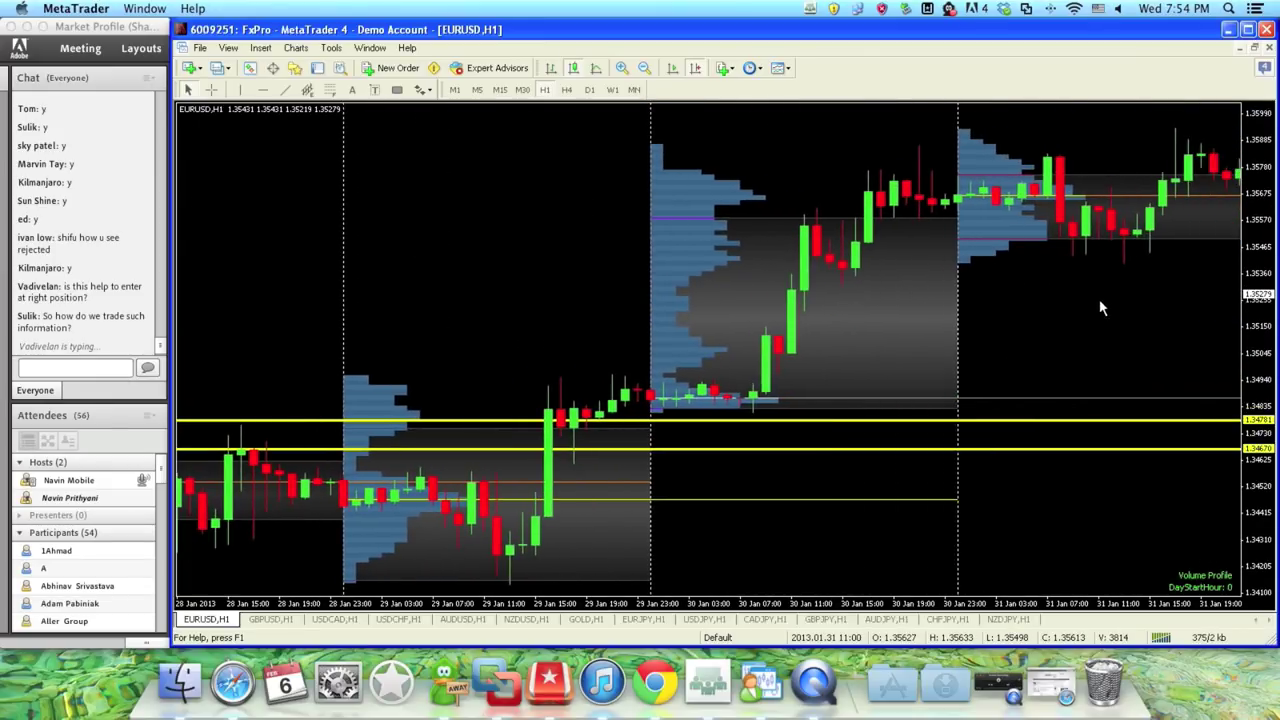
pyautogui.scroll(-15, 1108, 314)
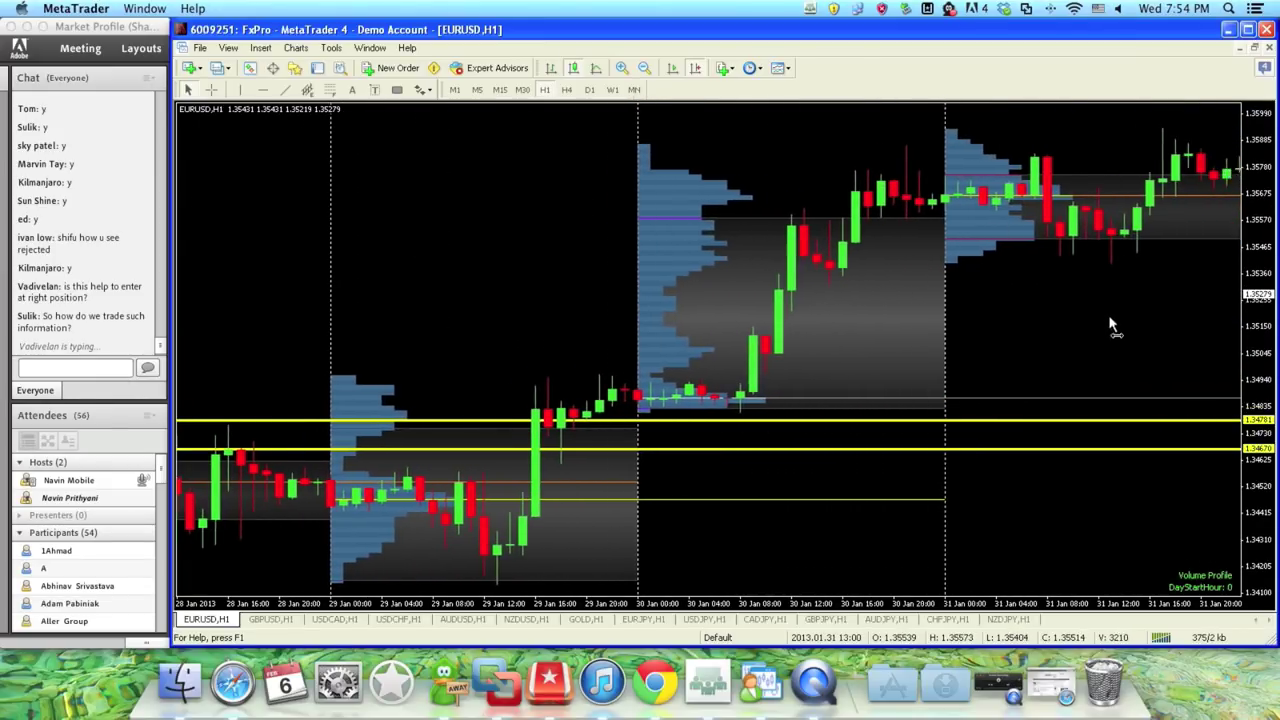
pyautogui.scroll(-8, 990, 335)
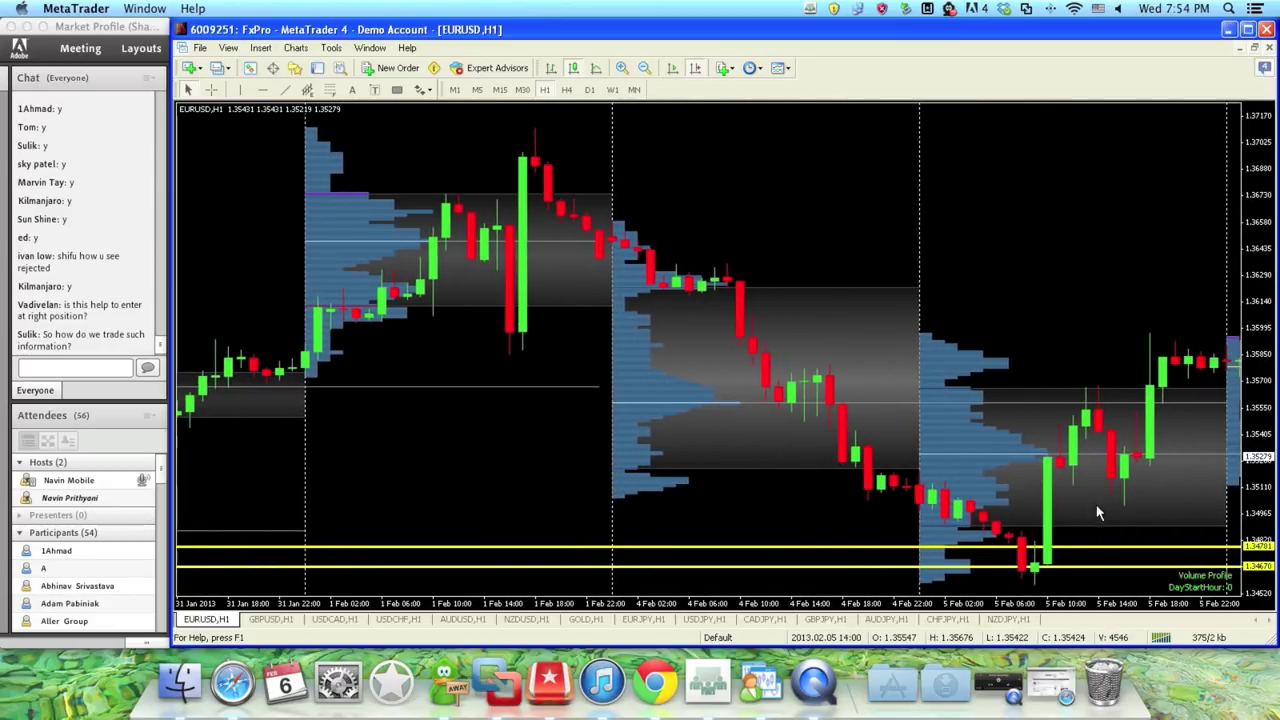
pyautogui.scroll(-3, 1107, 572)
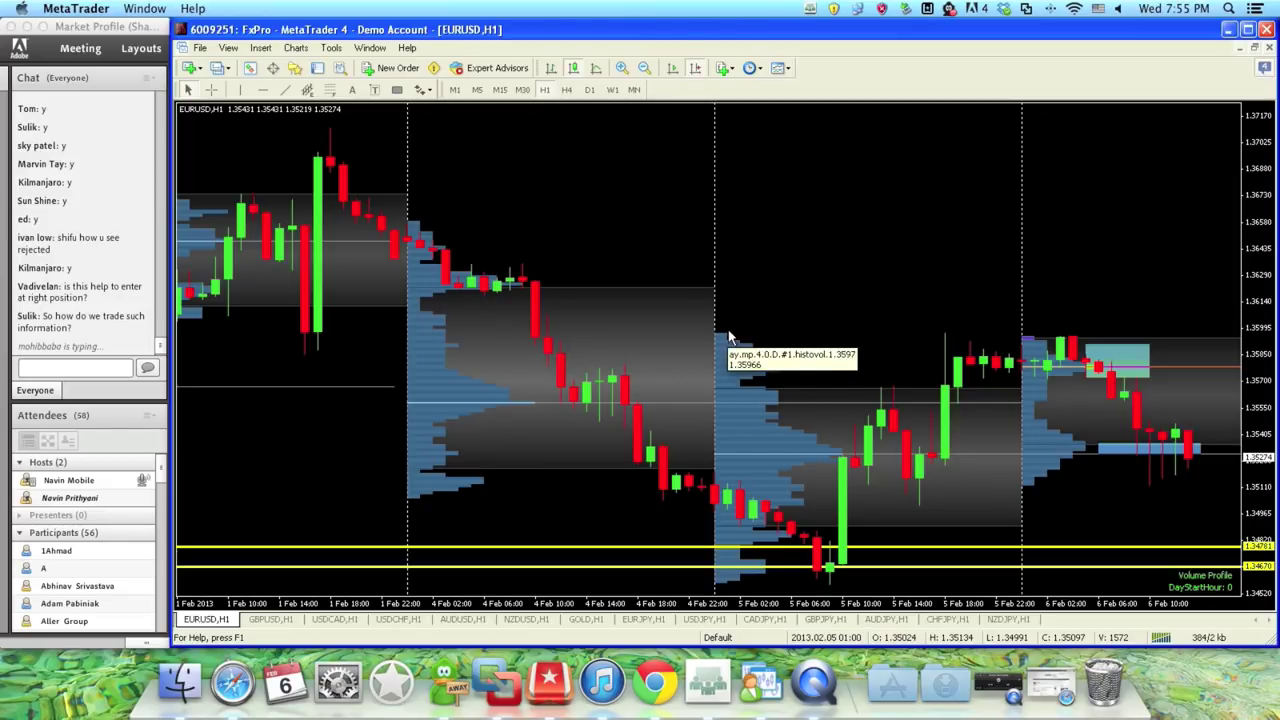
pyautogui.scroll(-1, 782, 260)
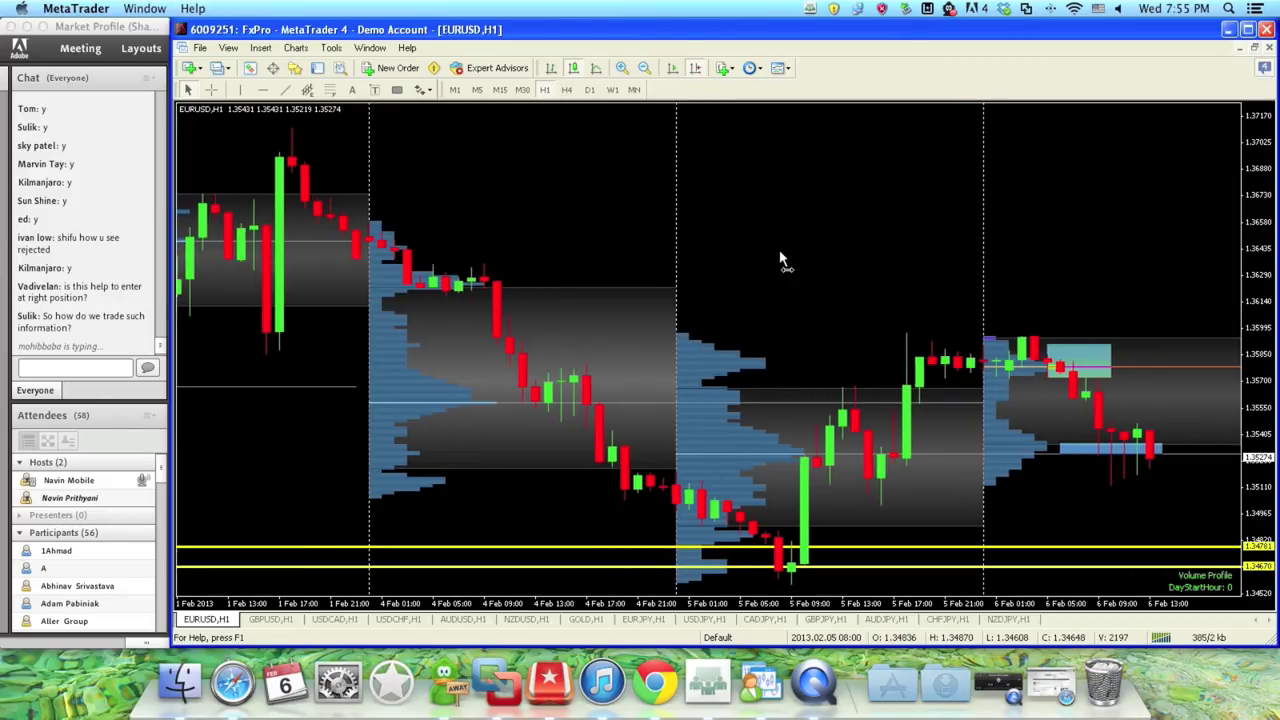
pyautogui.scroll(-1, 782, 260)
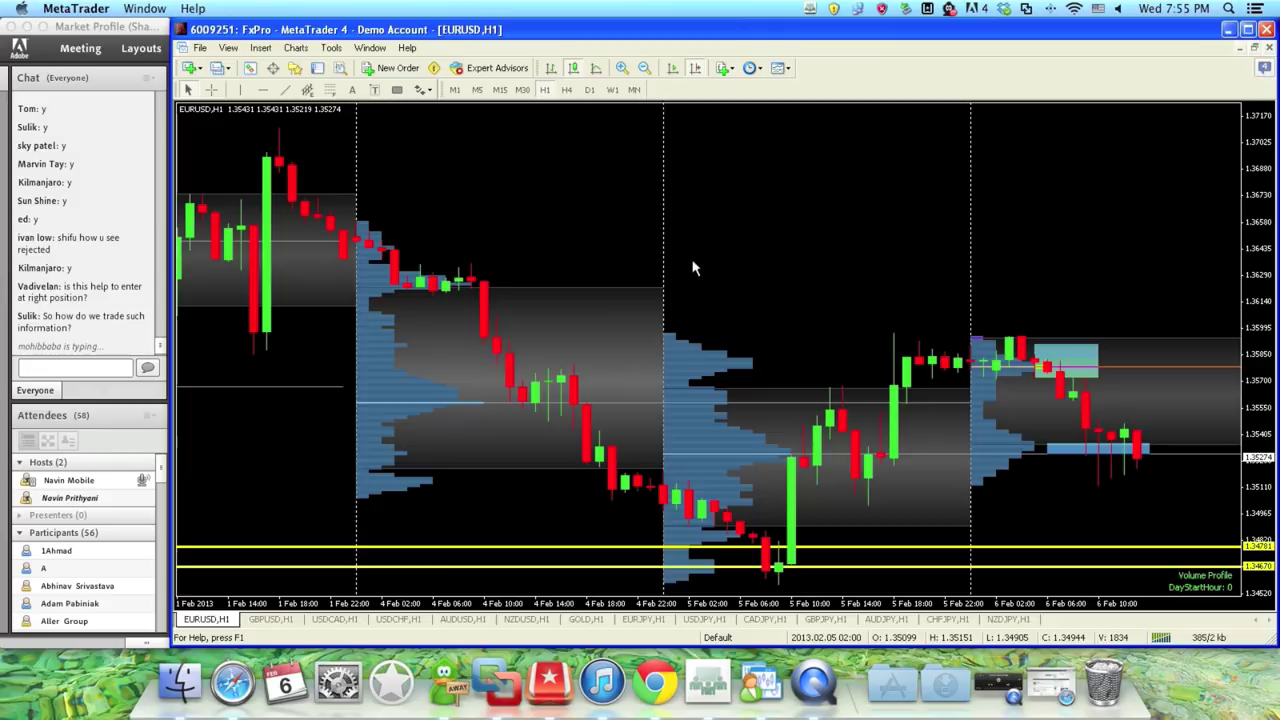
# Step: Mark the 5 Feb profile's edge at about 1.3569 with a thin rectangle and place a horizontal line at its high, about 1.35968
pyautogui.click(396, 91)
pyautogui.moveTo(707, 384); pyautogui.dragTo(650, 386)
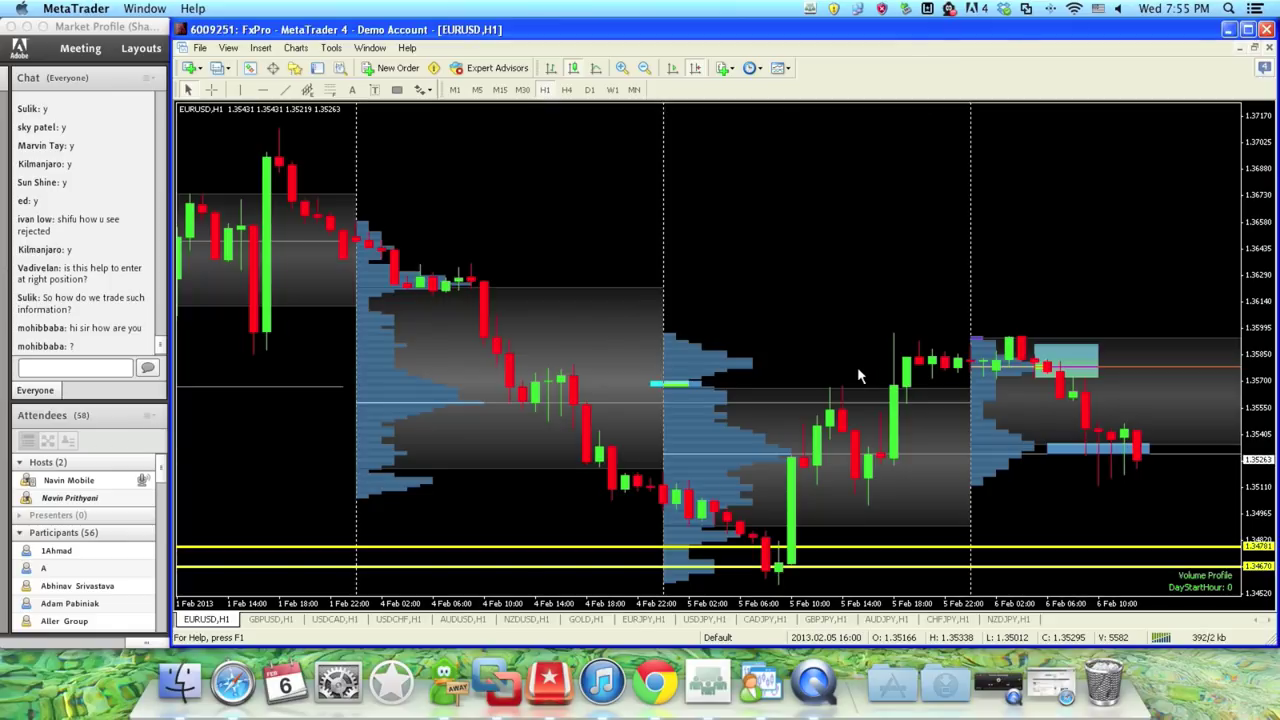
pyautogui.click(270, 332)
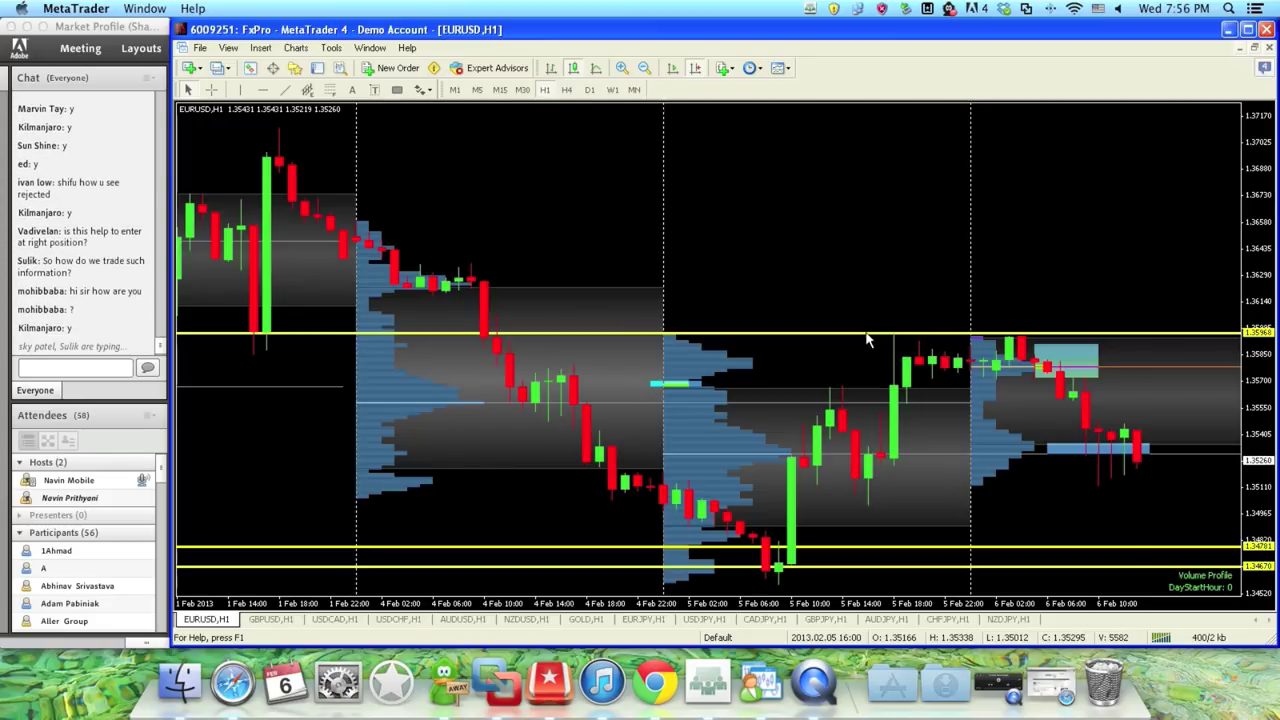
# Step: Select the three yellow horizontal lines at 1.35968, 1.34781 and 1.34670 and delete them together
pyautogui.rightClick(868, 341)
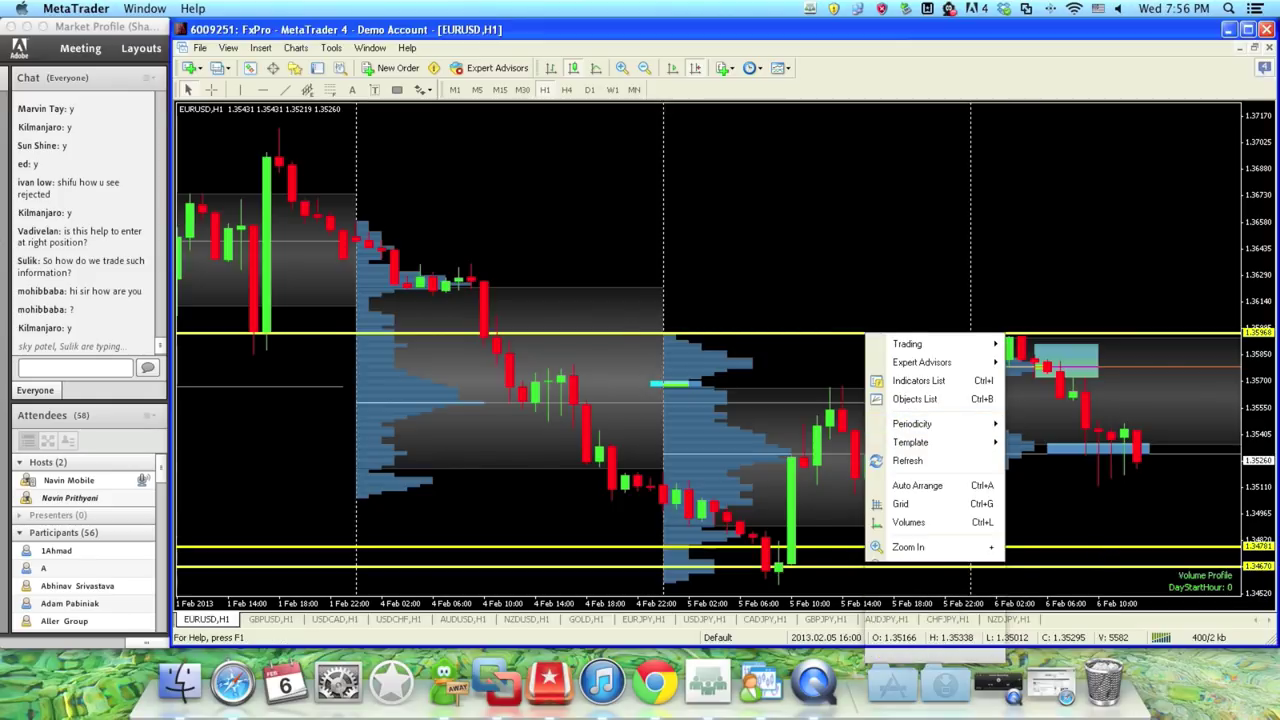
pyautogui.scroll(3, 1100, 550)
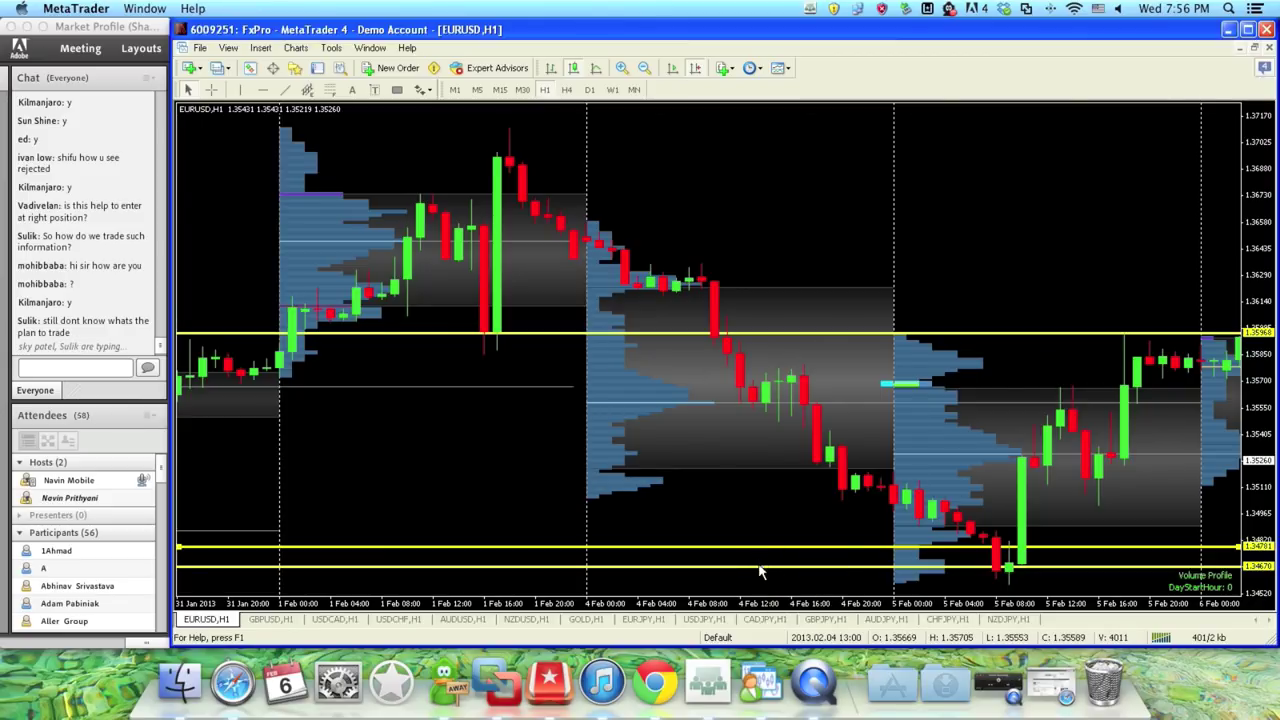
pyautogui.rightClick(1051, 333)
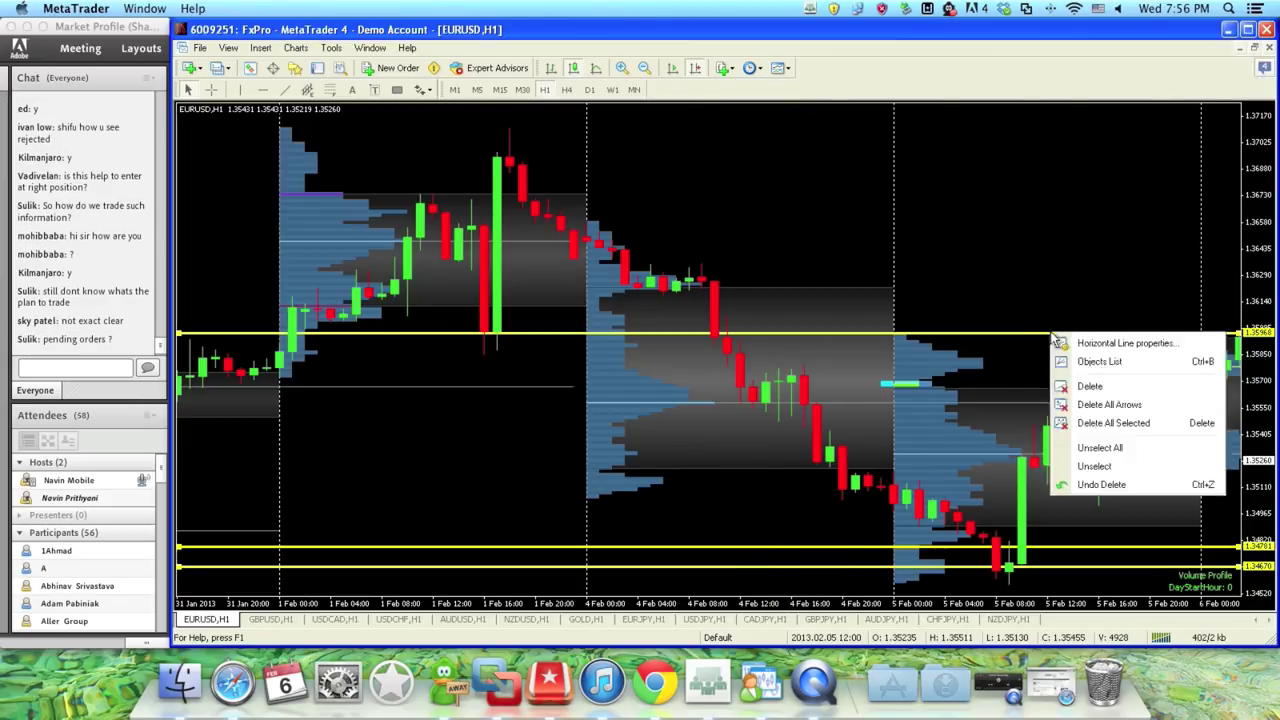
pyautogui.click(1098, 424)
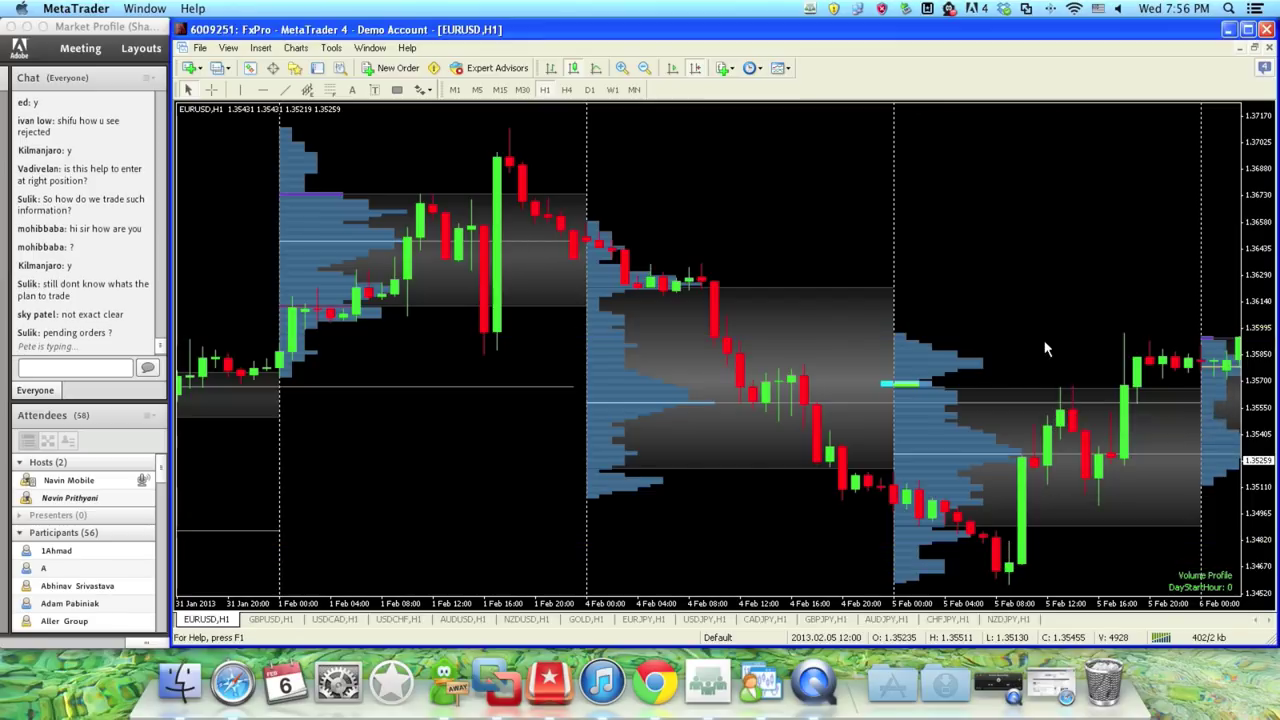
# Step: Review the volume profiles and price action of the sessions from 1 to 6 Feb
pyautogui.moveTo(1051, 263); pyautogui.dragTo(743, 261)
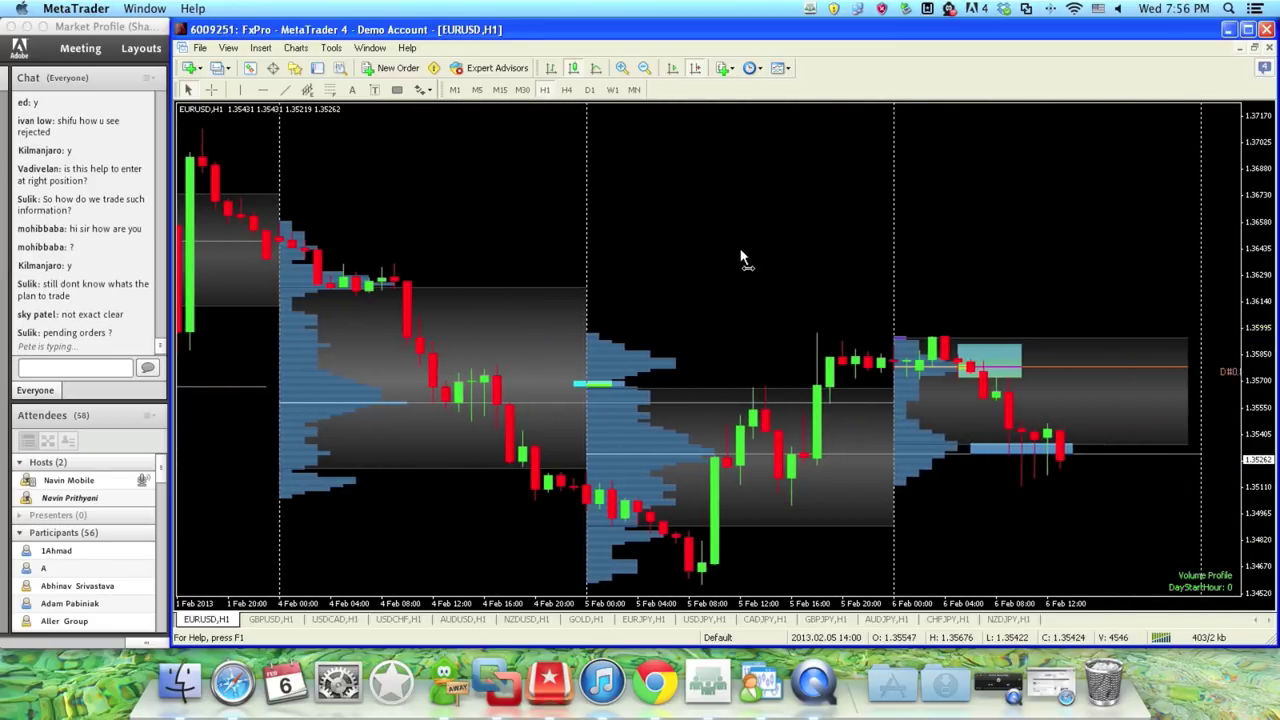
pyautogui.moveTo(893, 263); pyautogui.dragTo(770, 260)
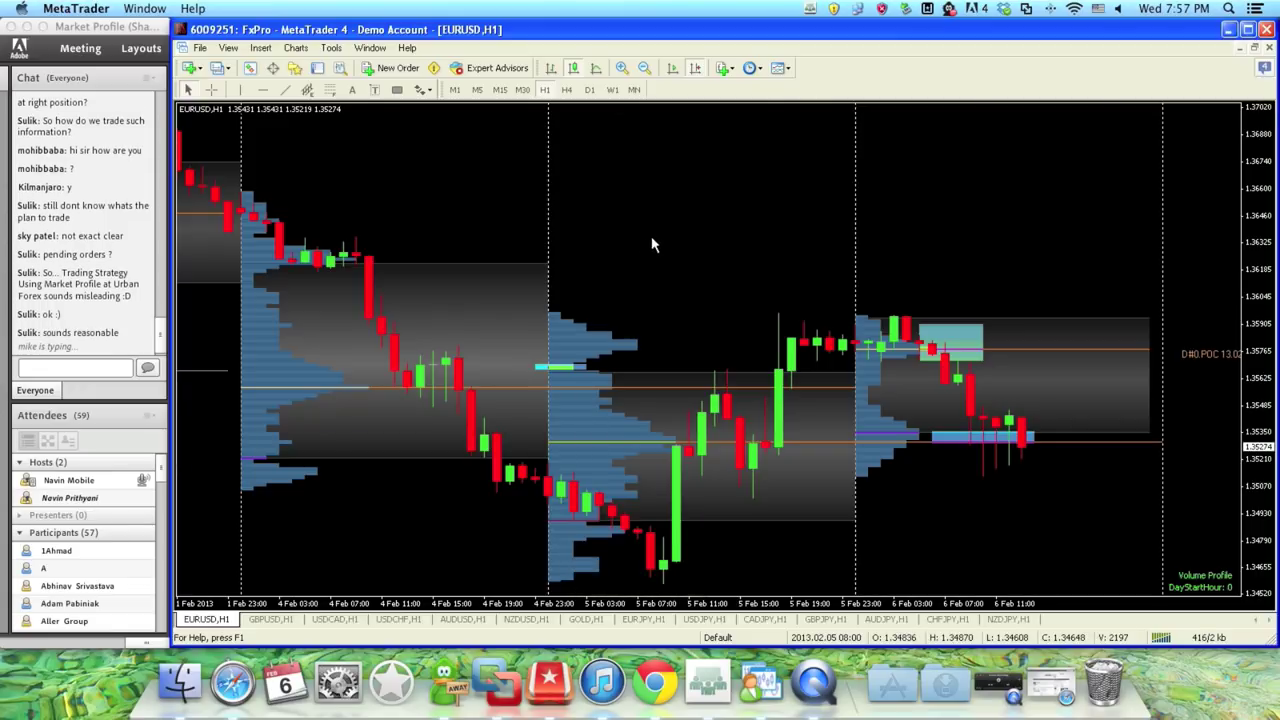
pyautogui.scroll(2, 651, 243)
pyautogui.scroll(8, 660, 240)
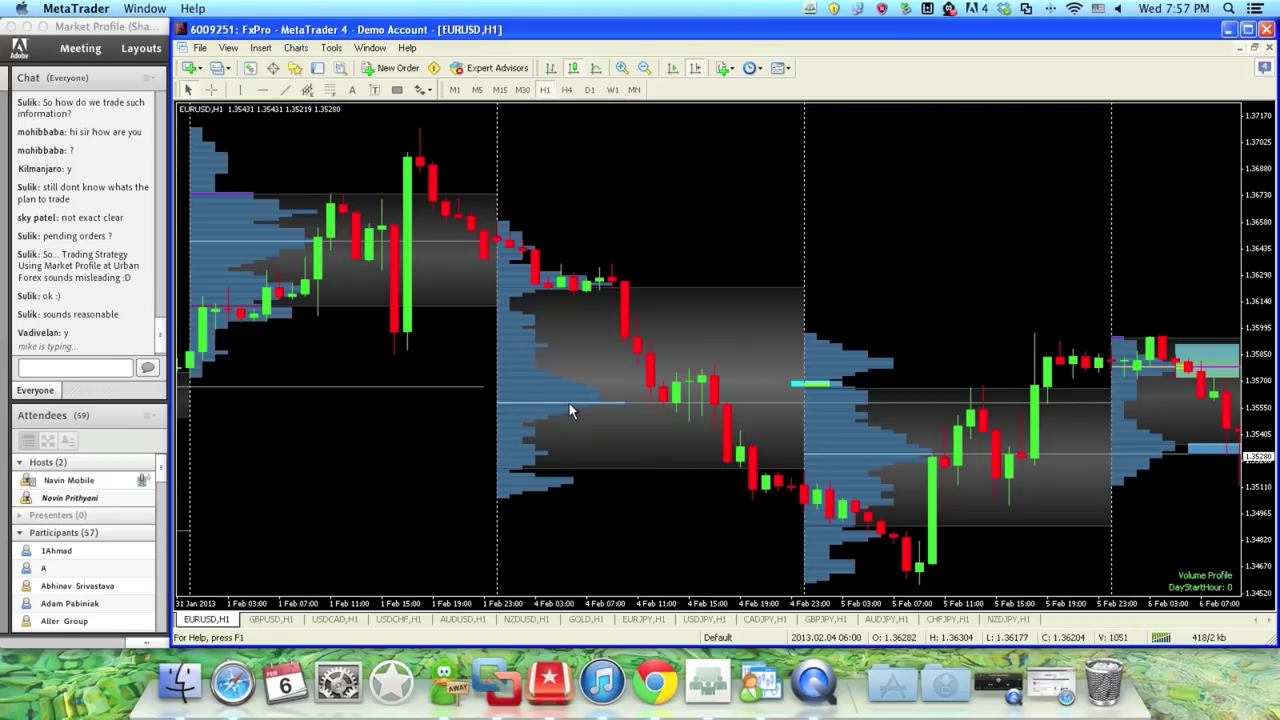
# Step: Mark the thin upper tip of the 1 Feb profile, around 1.371, with a small rectangle and check its level with the crosshair
pyautogui.moveTo(636, 404)
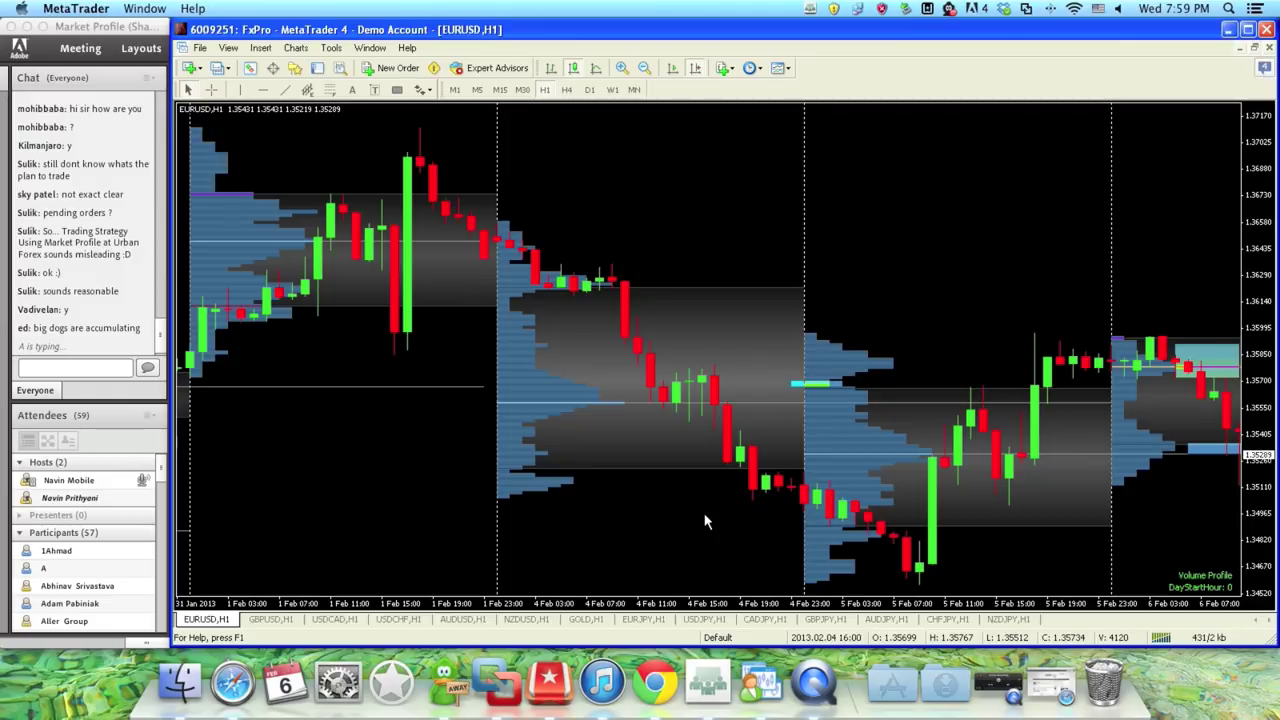
pyautogui.scroll(5, 705, 520)
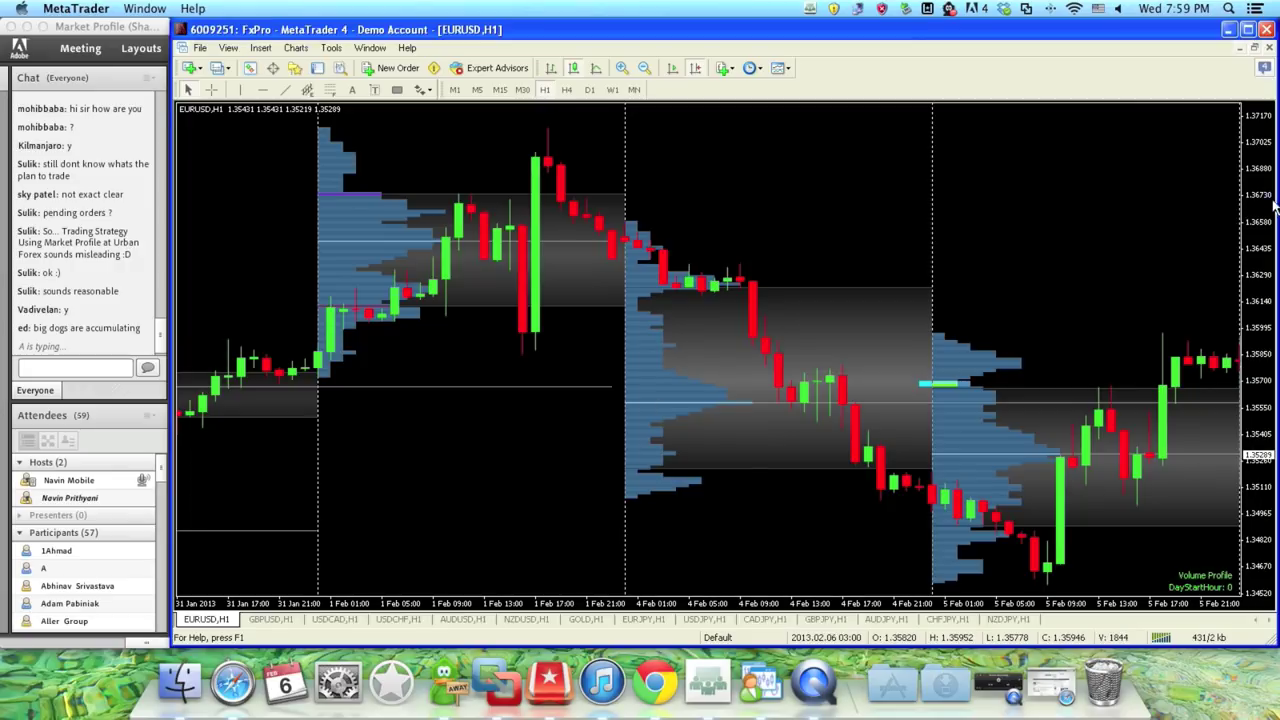
pyautogui.click(397, 90)
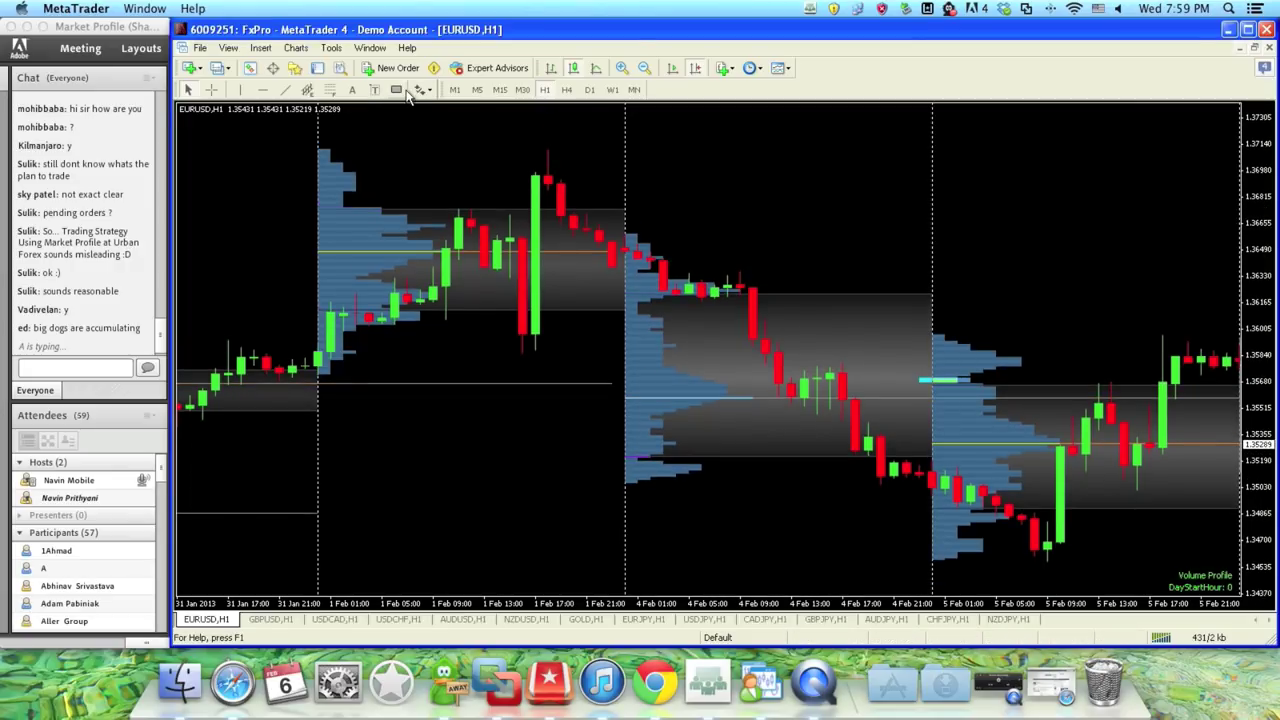
pyautogui.moveTo(305, 142); pyautogui.dragTo(346, 168)
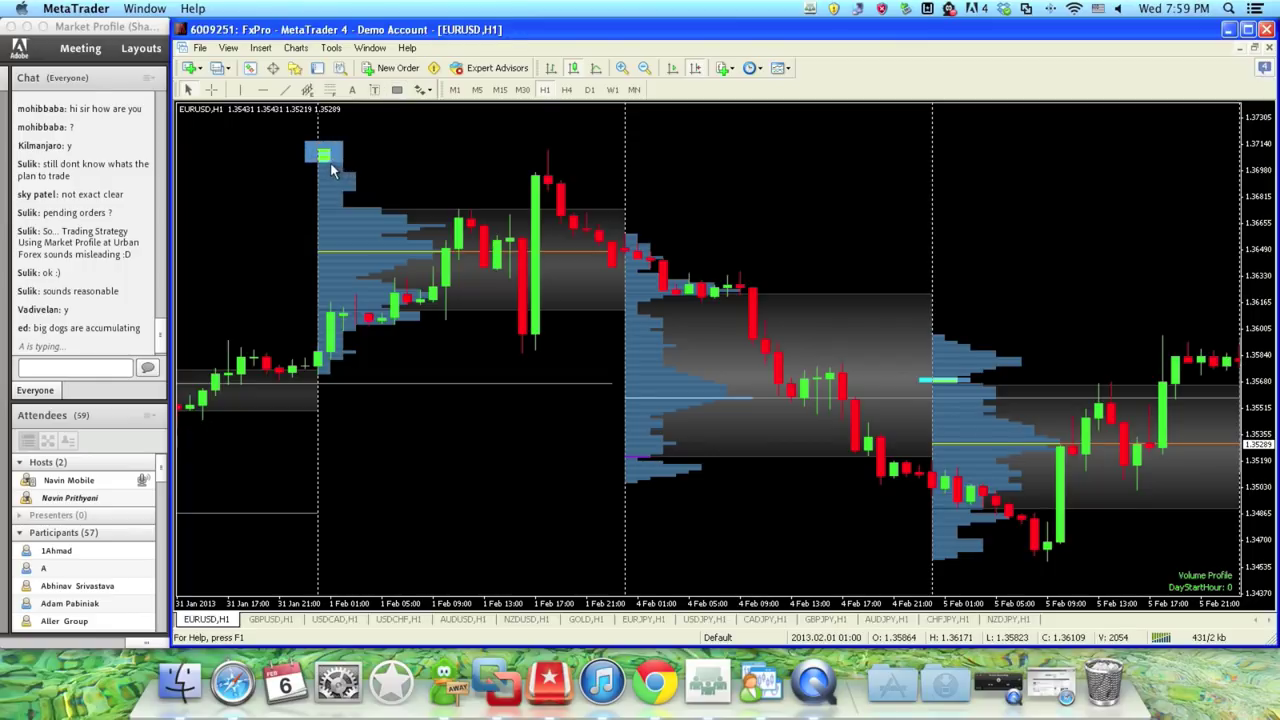
pyautogui.middleClick(328, 152)
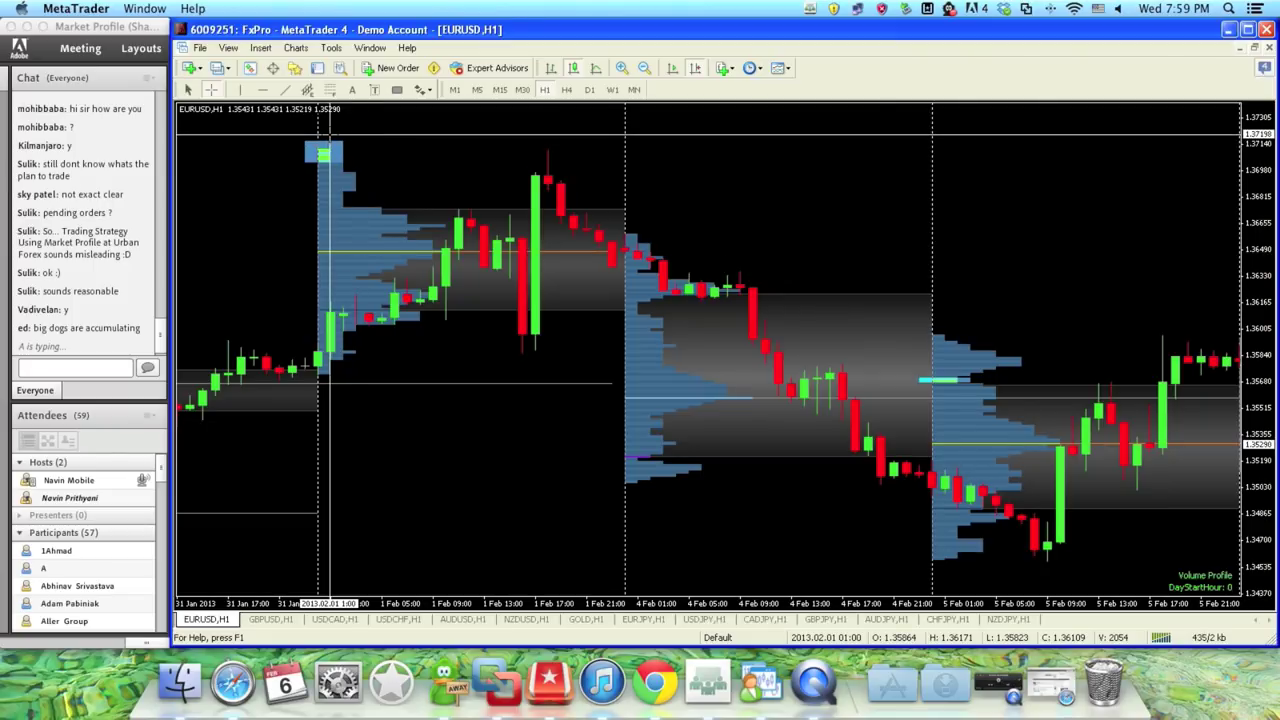
pyautogui.middleClick(321, 134)
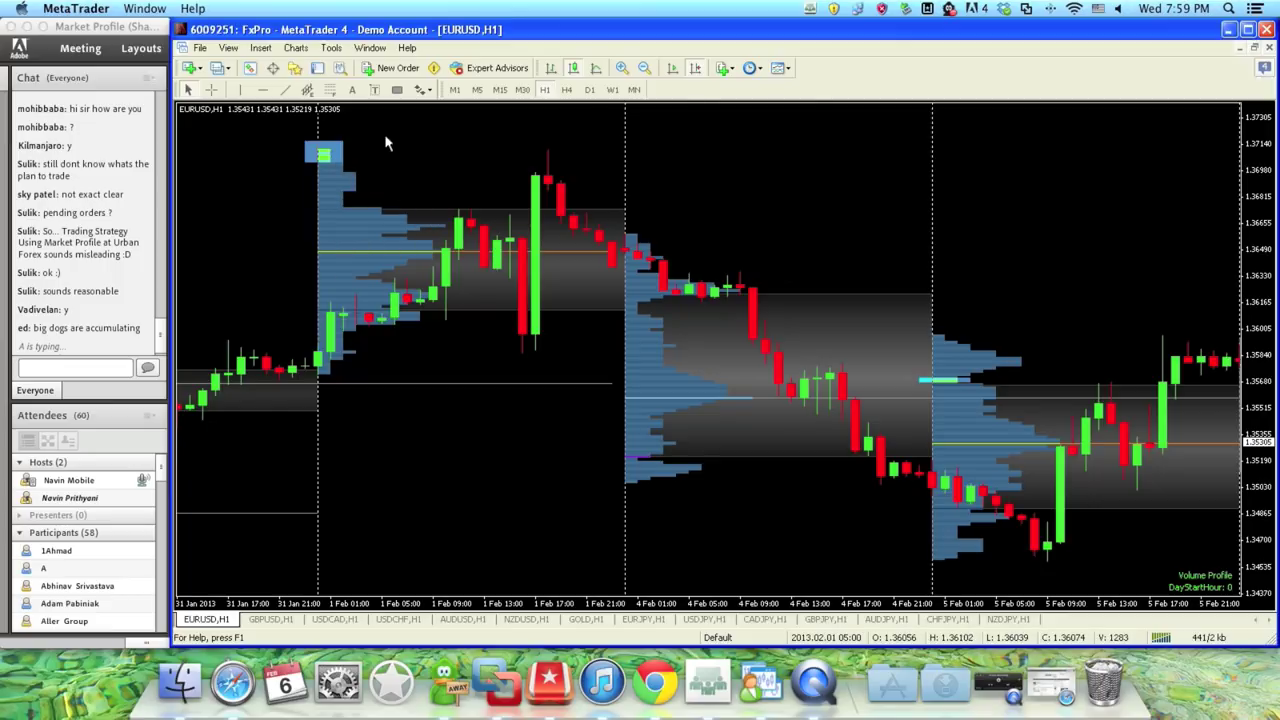
# Step: Place a red down arrow just above the highest candle of the 1 Feb session
pyautogui.click(421, 89)
pyautogui.click(432, 152)
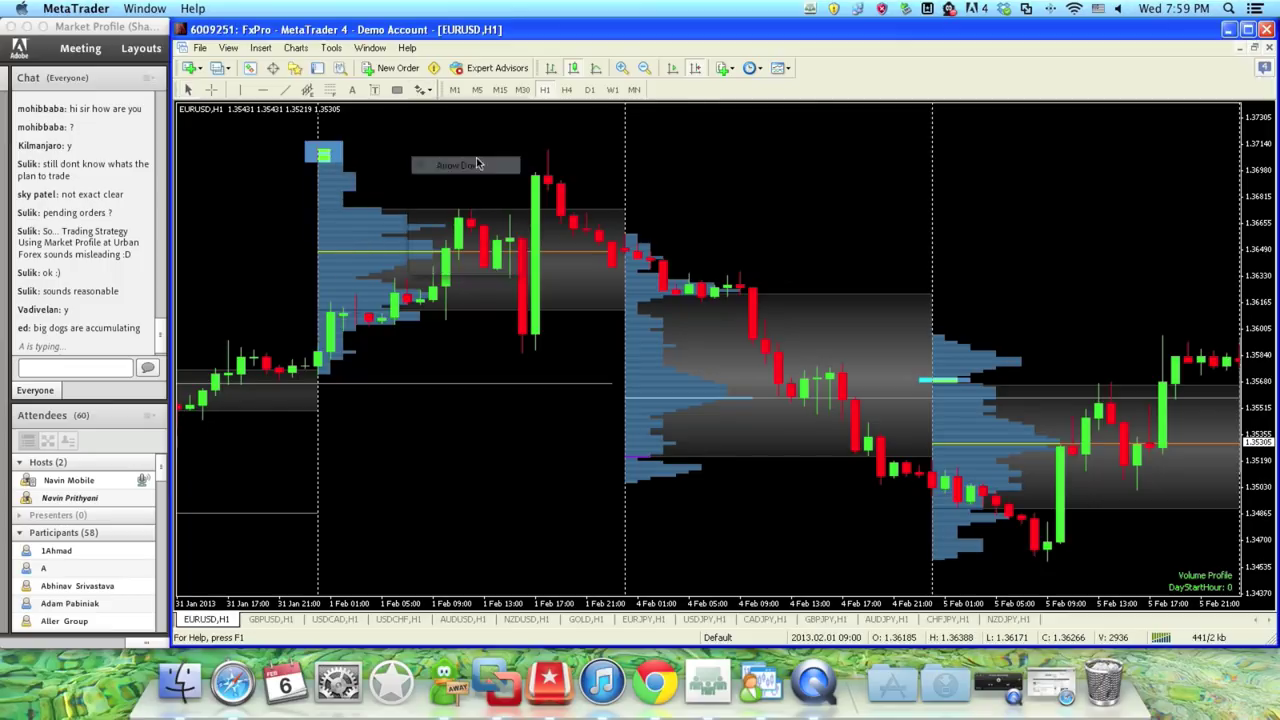
pyautogui.click(551, 129)
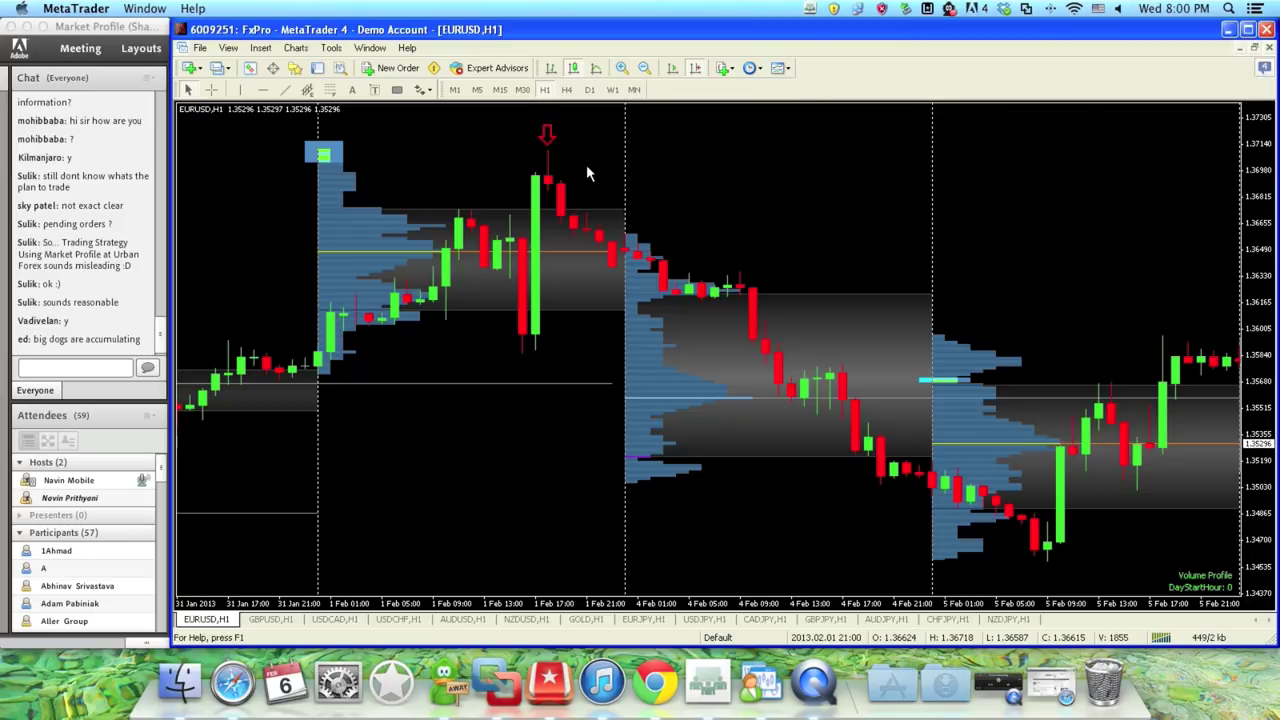
# Step: Check the low of the 6 Feb profile with the crosshair and place a horizontal line near it at 1.35172
pyautogui.moveTo(900, 244); pyautogui.dragTo(575, 243)
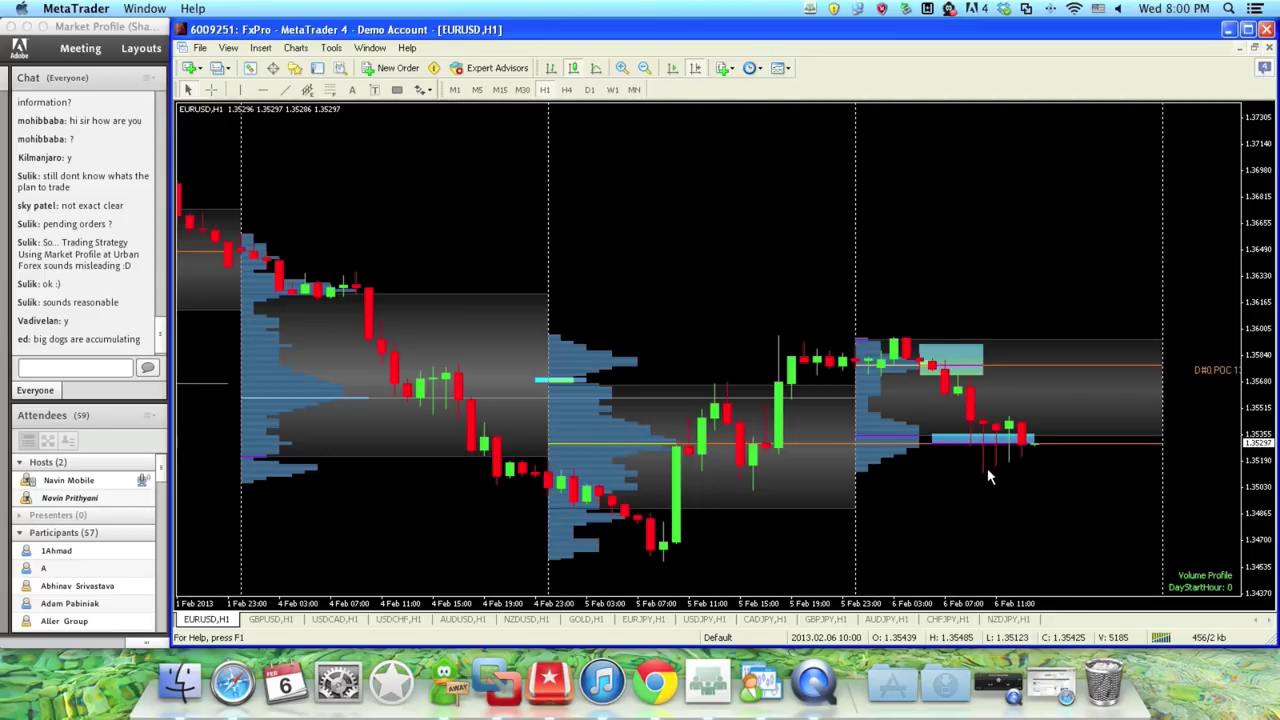
pyautogui.middleClick(902, 477)
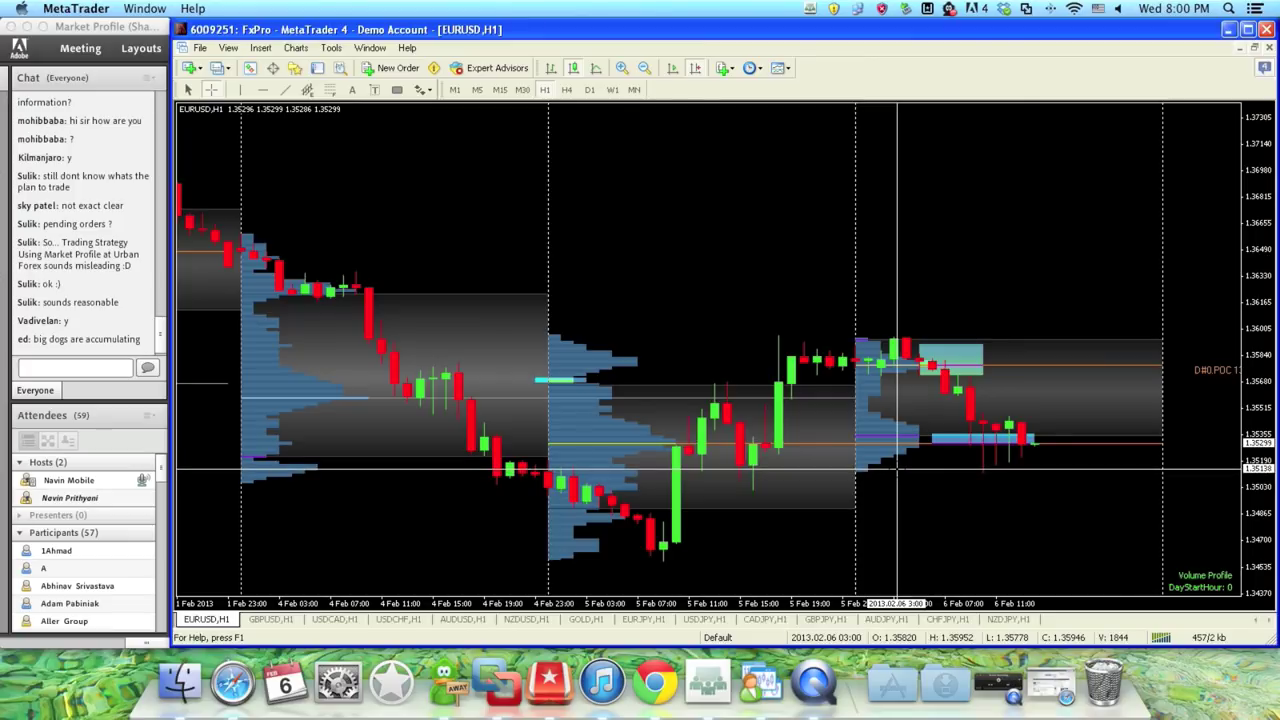
pyautogui.middleClick(984, 464)
pyautogui.moveTo(984, 430)
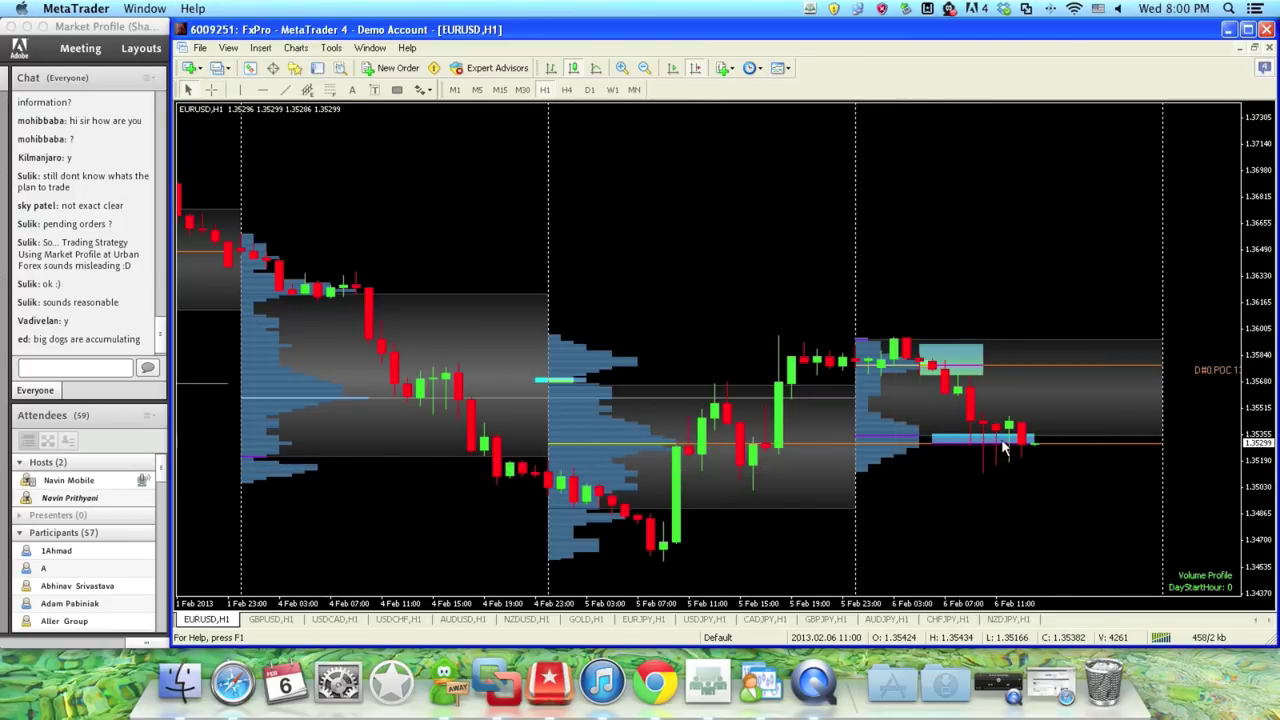
pyautogui.moveTo(950, 443)
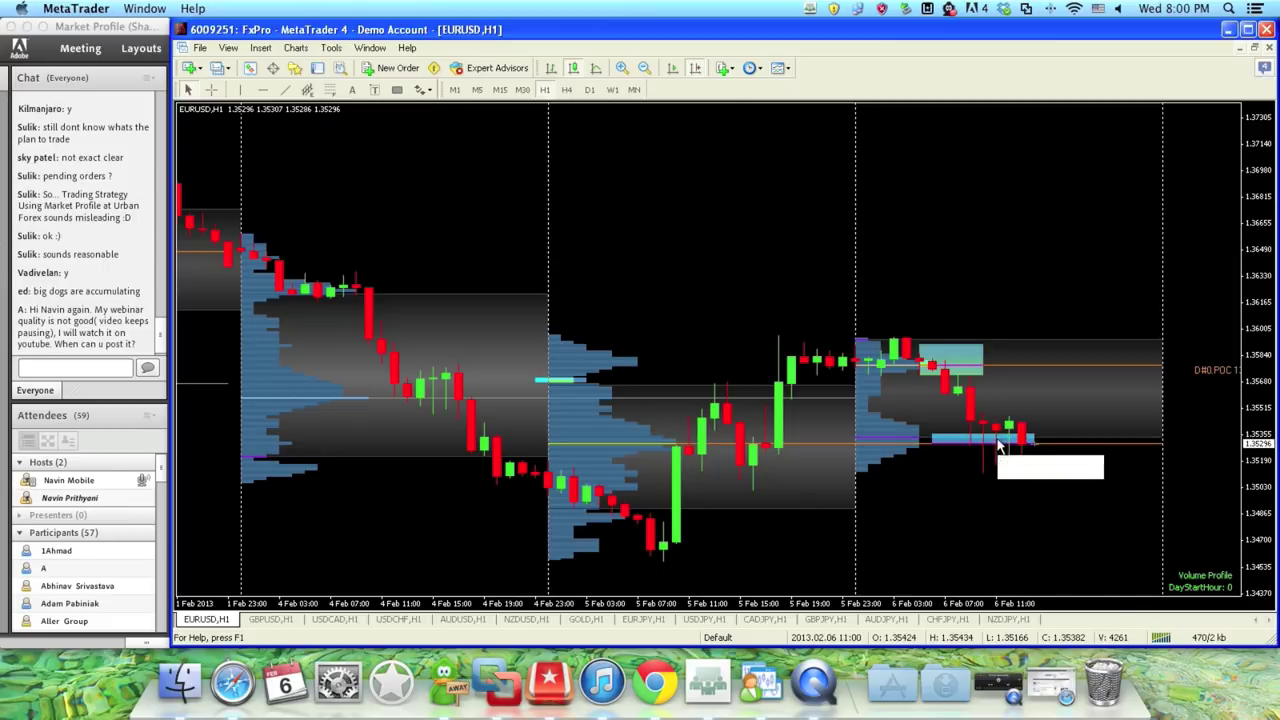
pyautogui.click(261, 90)
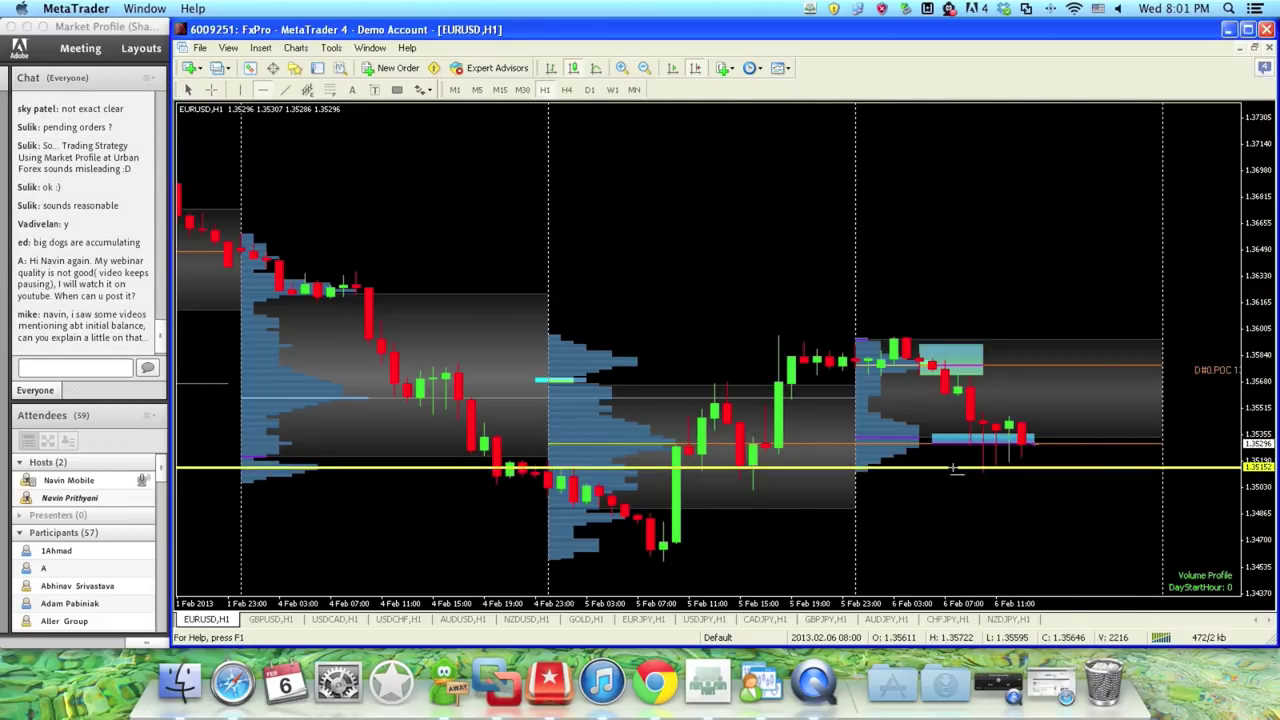
pyautogui.moveTo(955, 469); pyautogui.dragTo(955, 465)
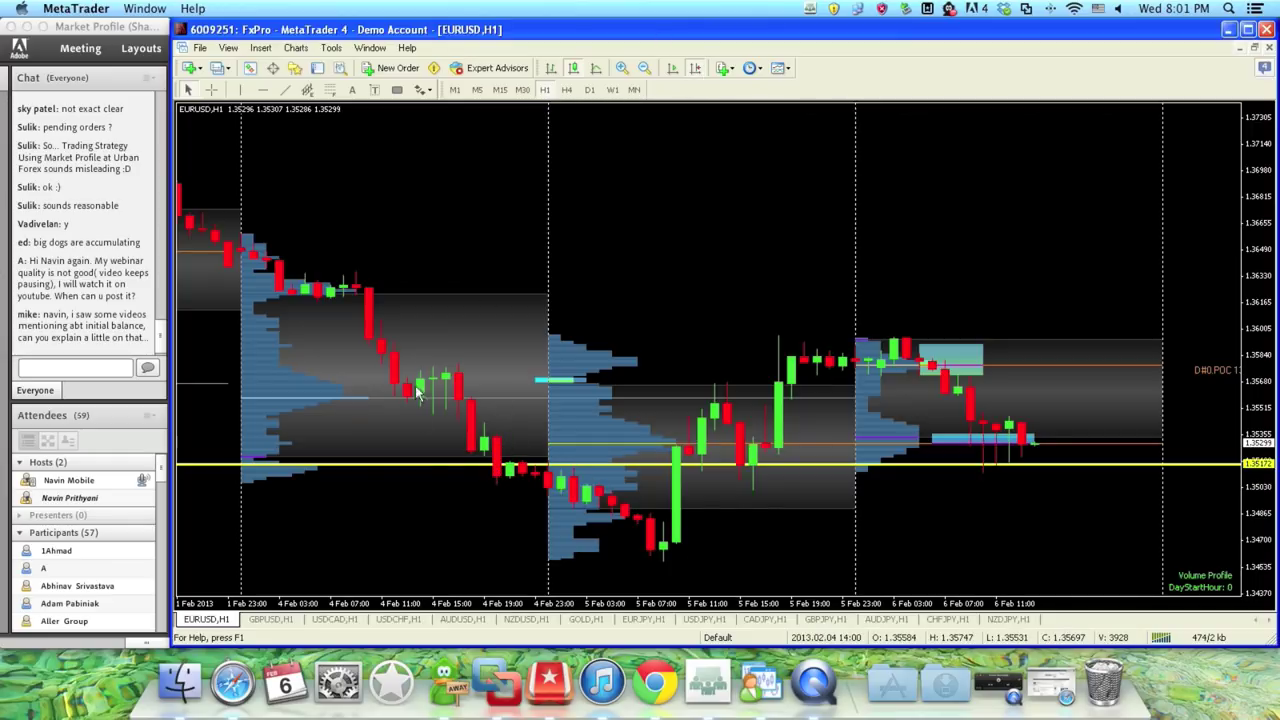
# Step: Examine how price behaves around the 1.35172 line from the 28 Jan session through to the latest 6 Feb candles
pyautogui.moveTo(425, 528); pyautogui.dragTo(930, 515)
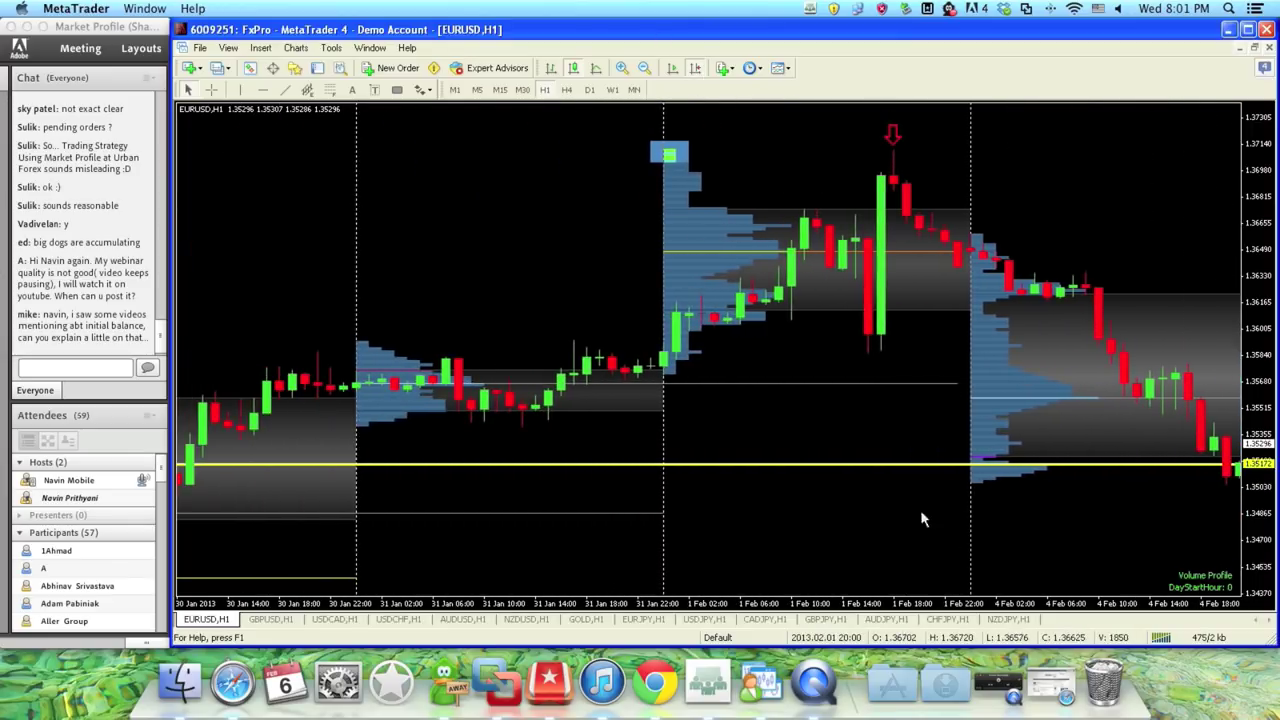
pyautogui.moveTo(669, 535); pyautogui.dragTo(1040, 530)
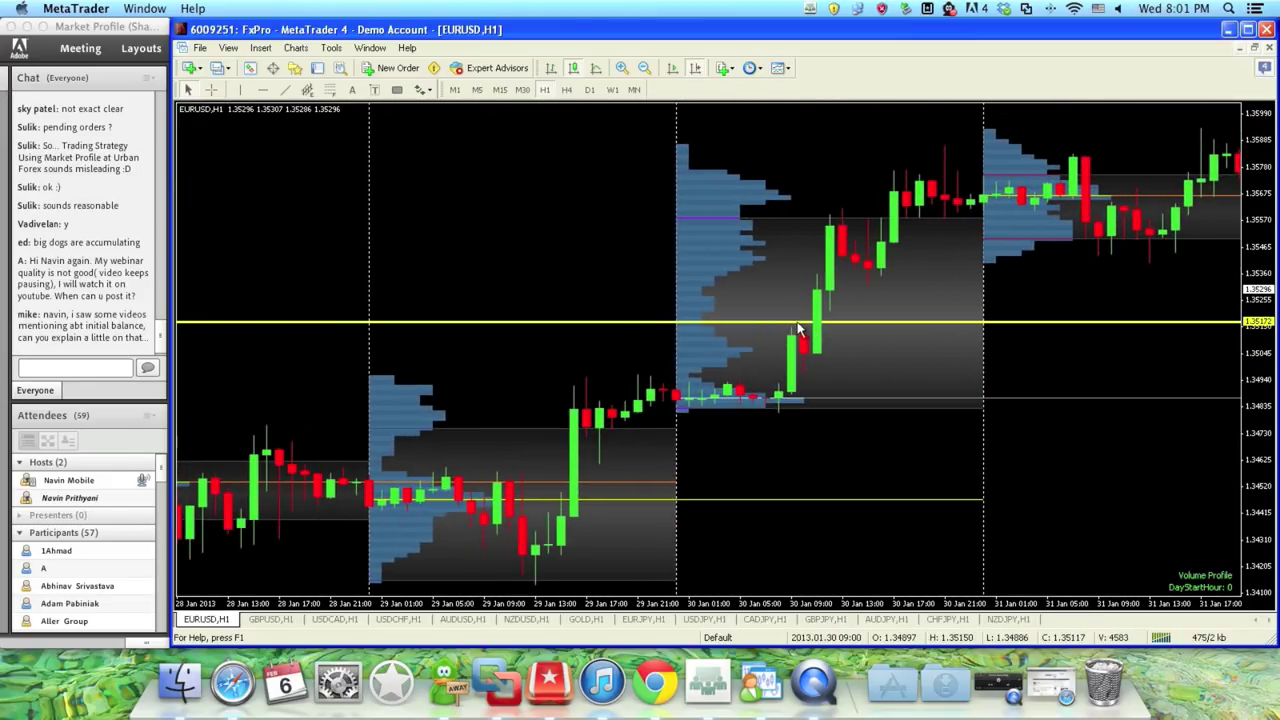
pyautogui.moveTo(506, 351); pyautogui.dragTo(1172, 506)
pyautogui.moveTo(533, 222); pyautogui.dragTo(763, 229)
pyautogui.click(695, 67)
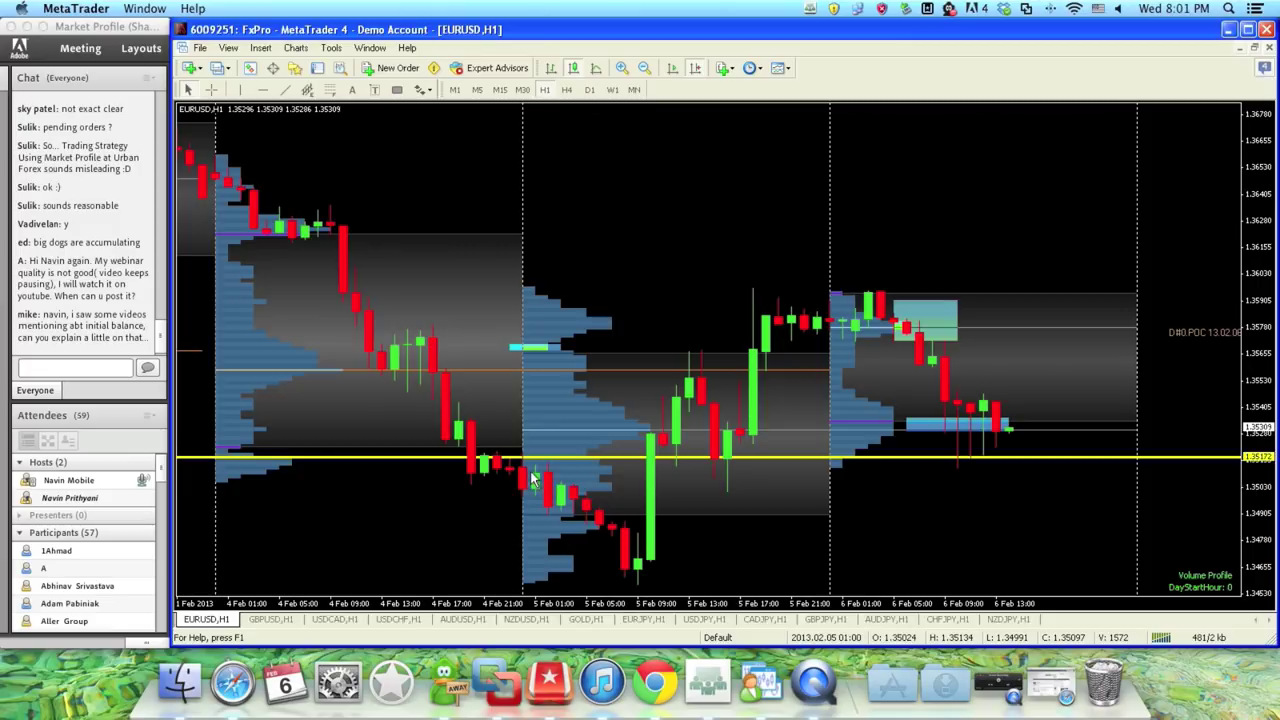
pyautogui.moveTo(533, 480)
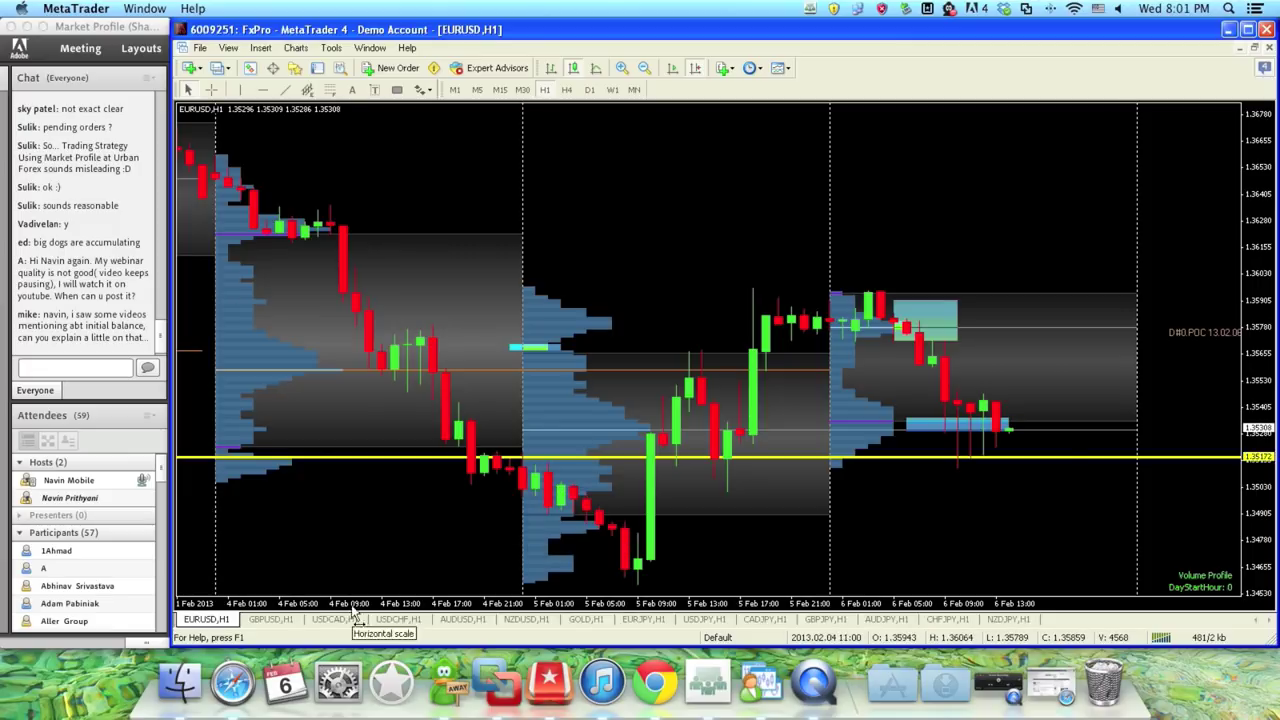
# Step: Switch to the GBPUSD H1 chart
pyautogui.click(252, 620)
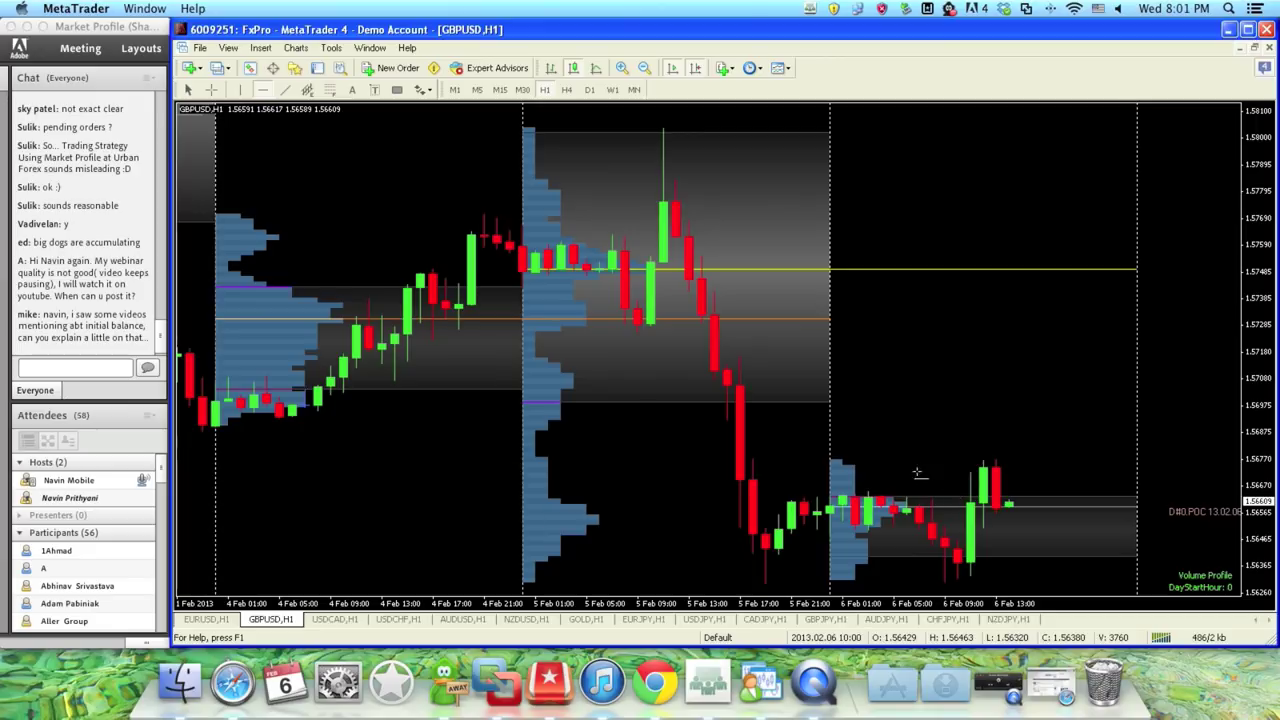
pyautogui.click(875, 460)
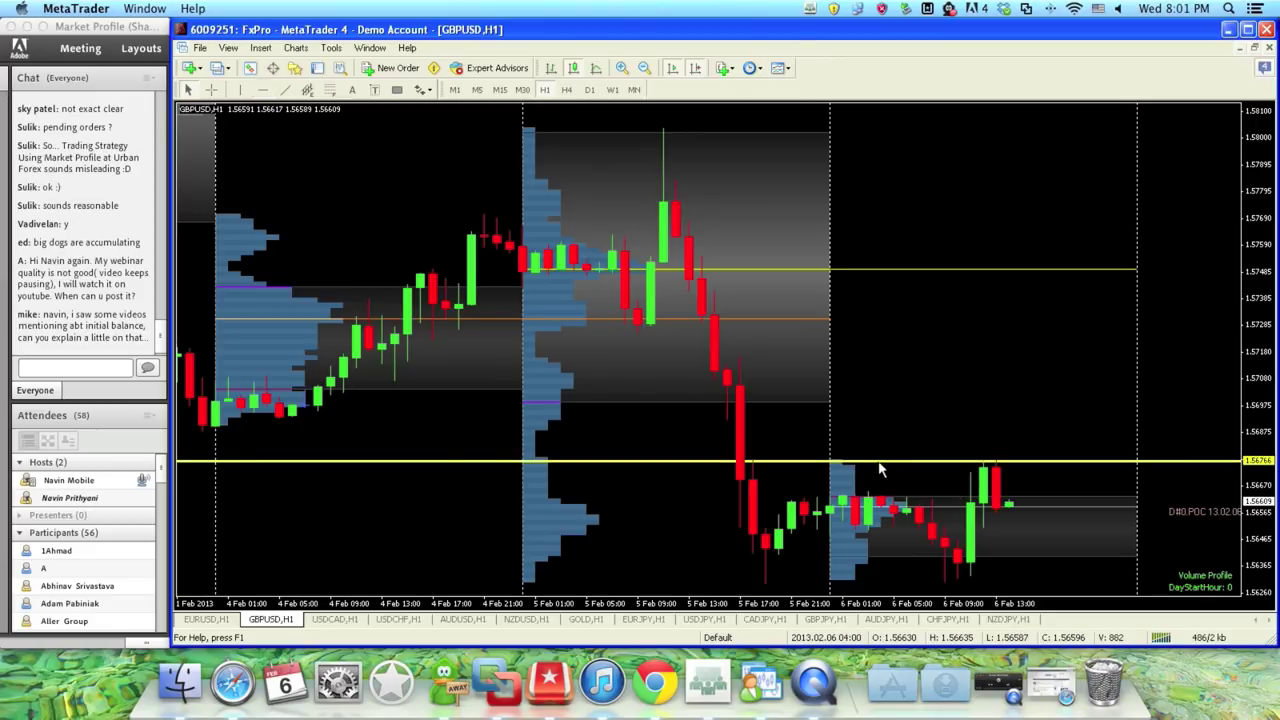
pyautogui.rightClick(882, 466)
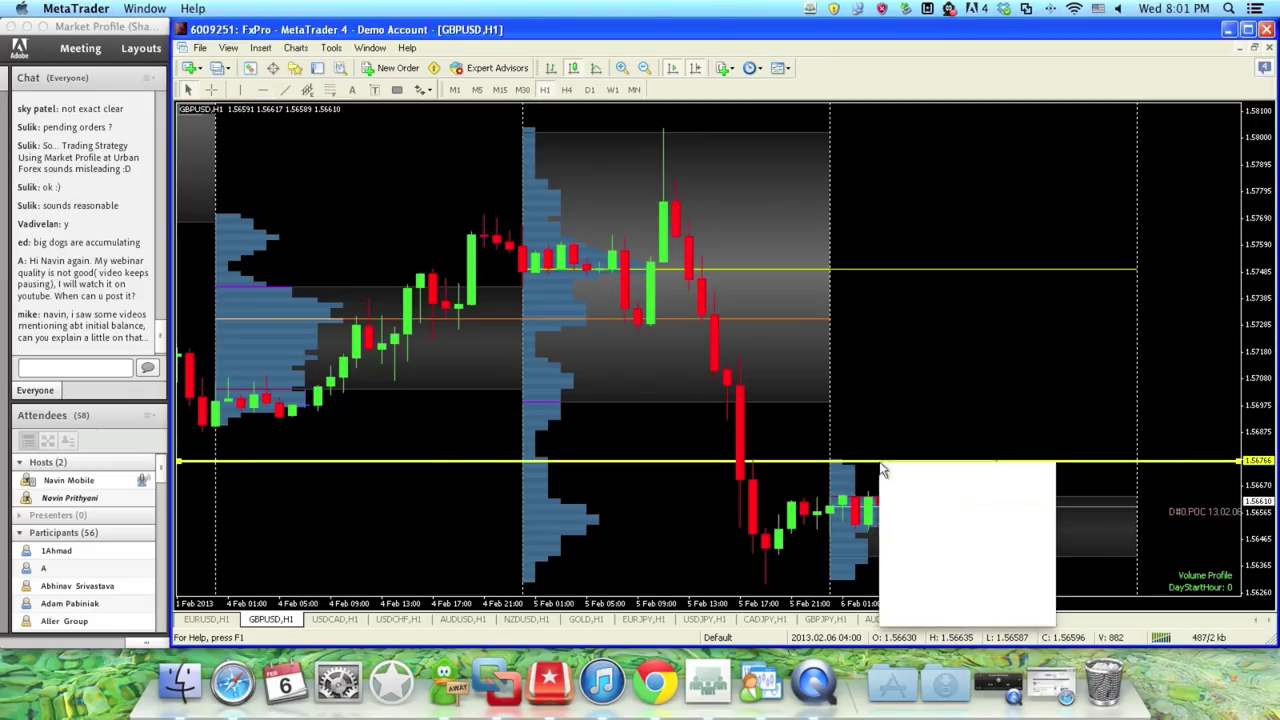
pyautogui.click(917, 516)
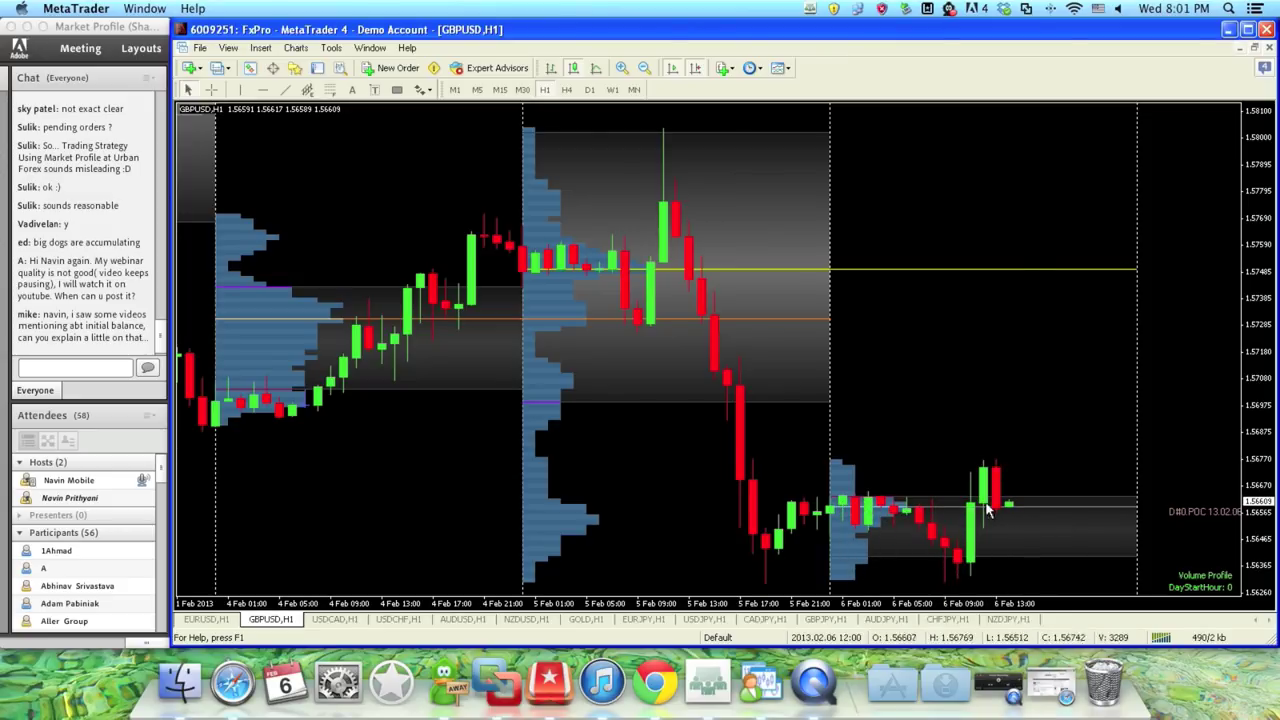
# Step: Place a vertical line at 6 Feb 01:00 and a horizontal line at the 6 Feb profile's high, 1.56763
pyautogui.click(239, 89)
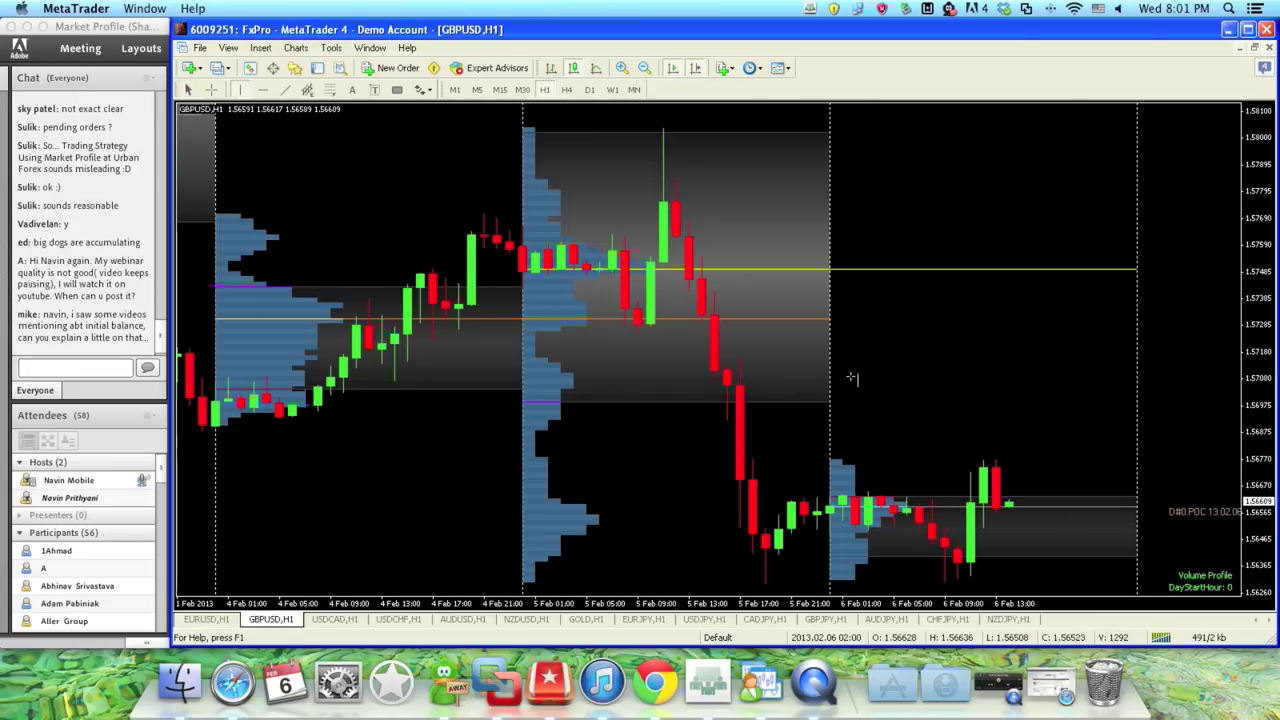
pyautogui.moveTo(886, 384); pyautogui.dragTo(860, 380)
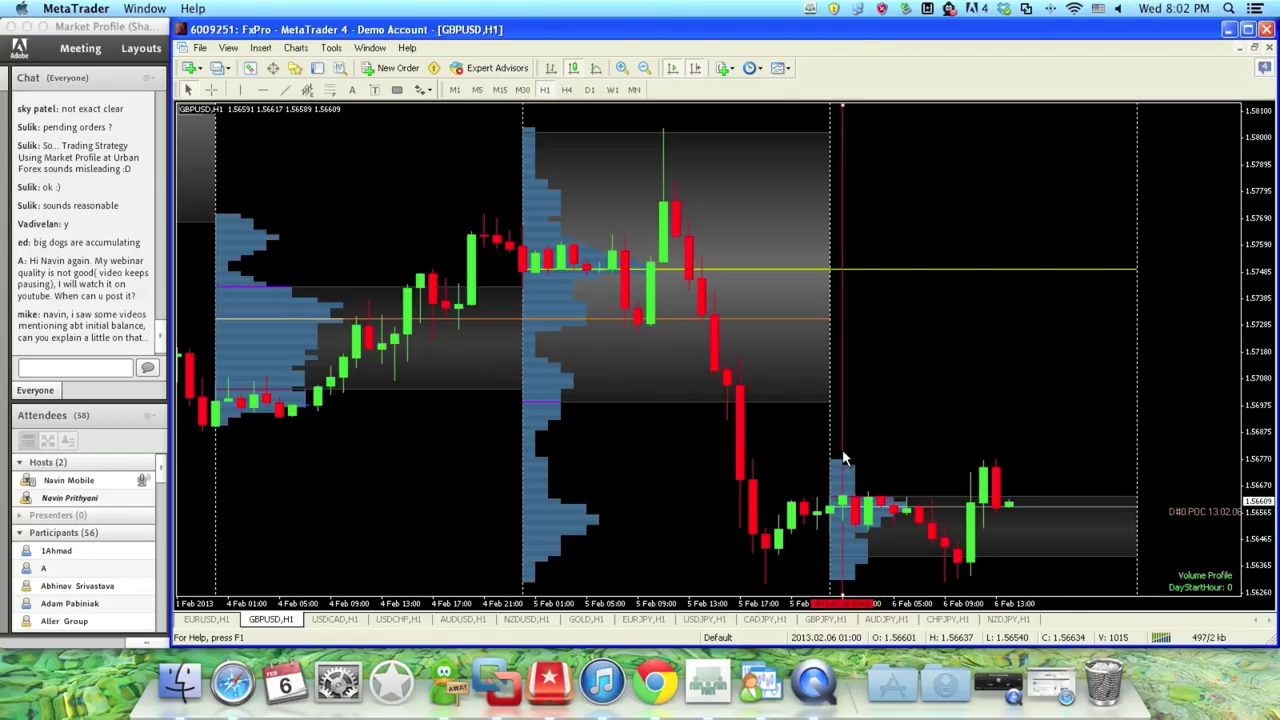
pyautogui.click(902, 465)
pyautogui.moveTo(902, 465); pyautogui.dragTo(902, 462)
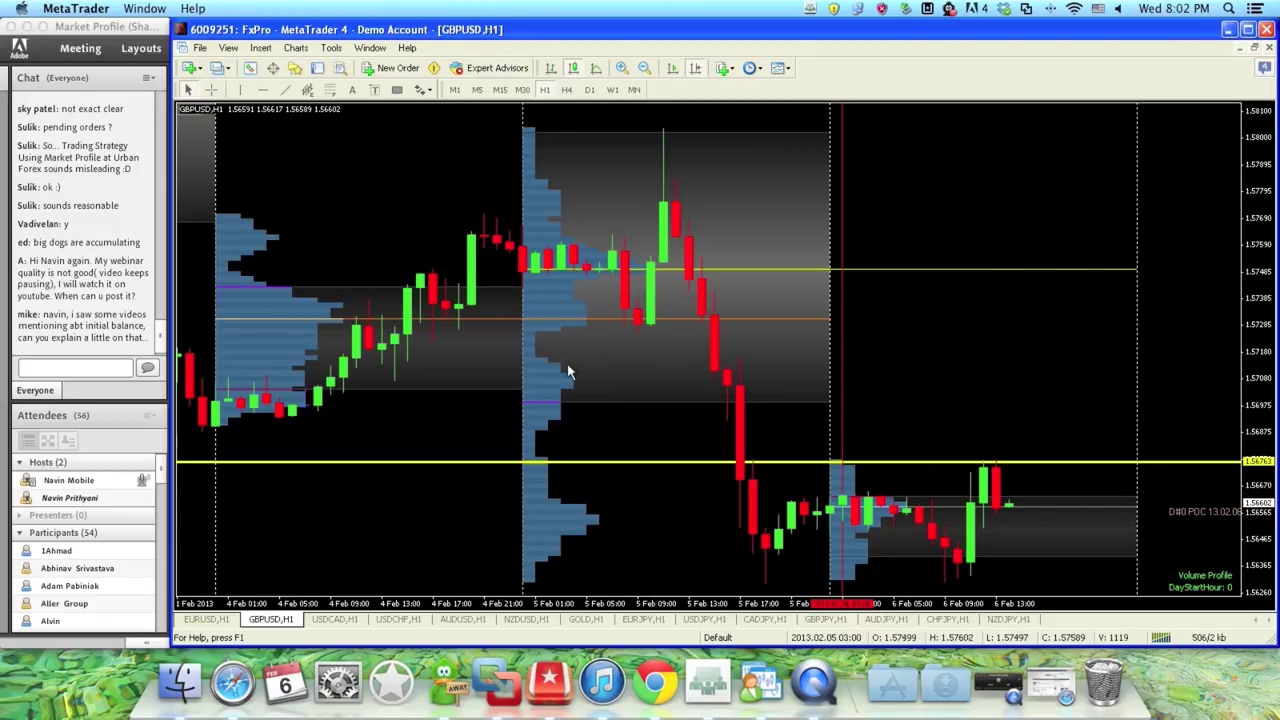
# Step: Add a second horizontal line at the low of the 4 Feb profile, 1.56897
pyautogui.scroll(3, 462, 423)
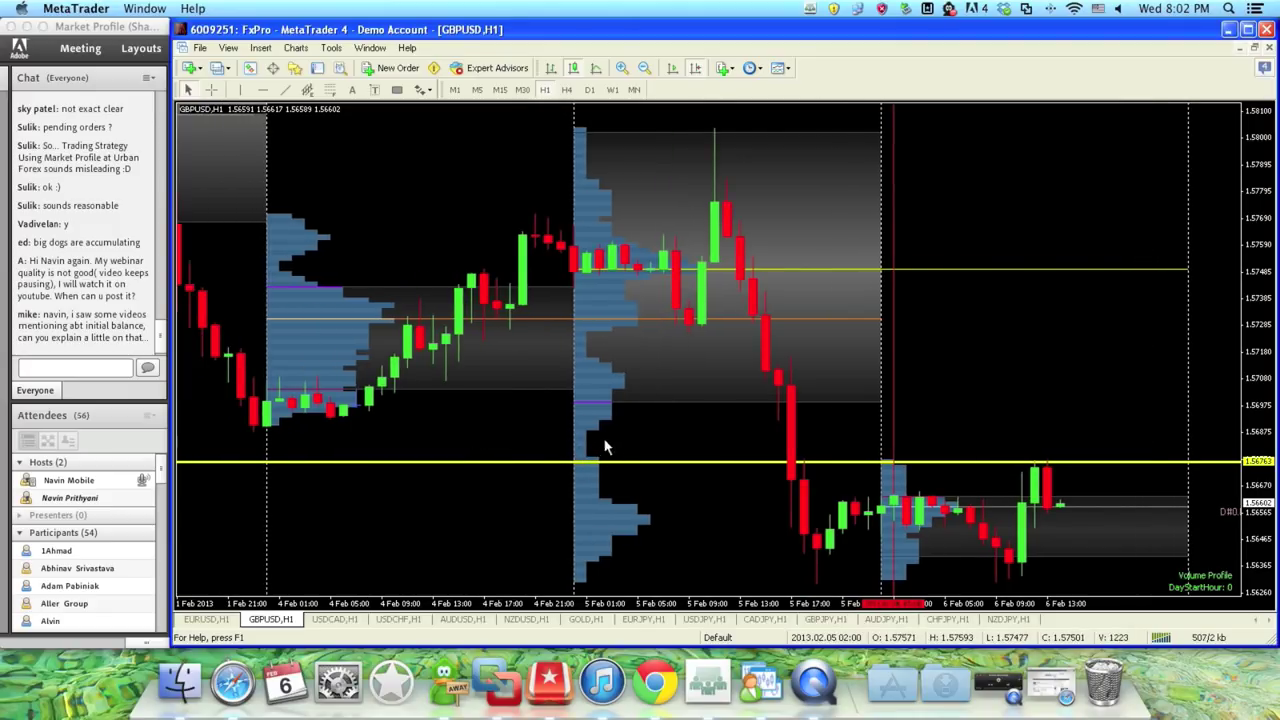
pyautogui.click(263, 90)
pyautogui.click(287, 424)
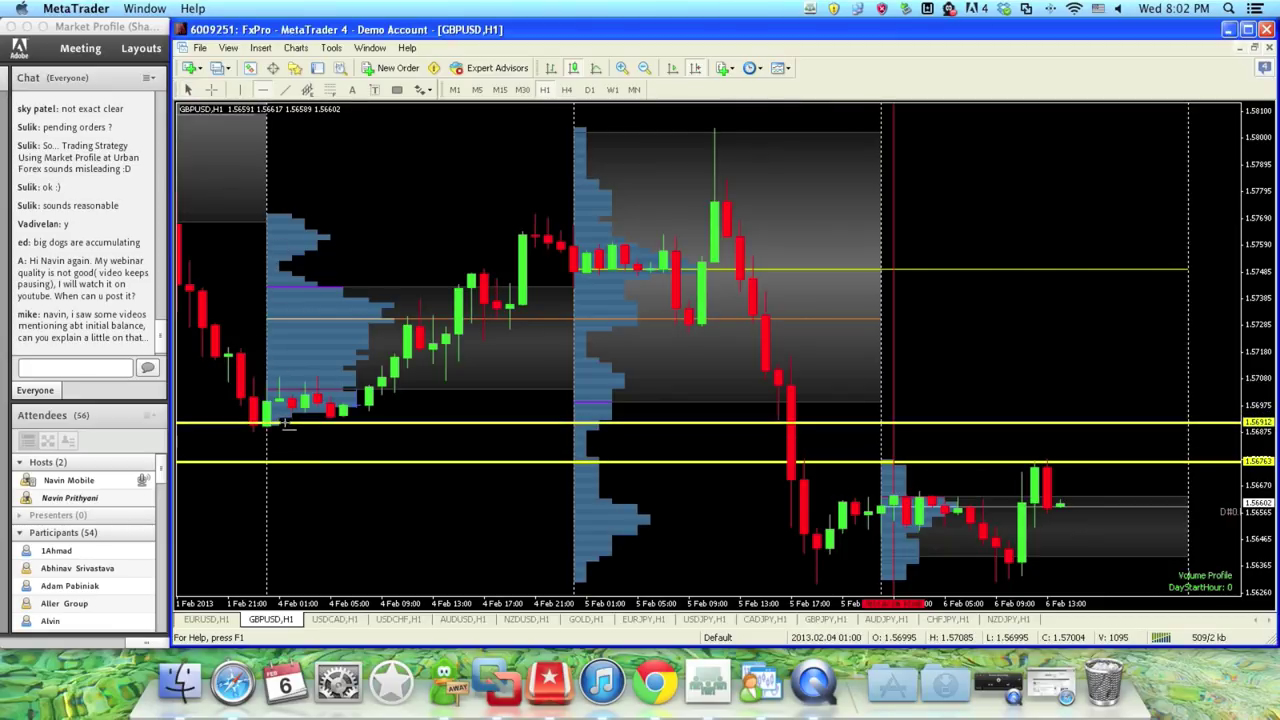
pyautogui.moveTo(287, 424); pyautogui.dragTo(287, 428)
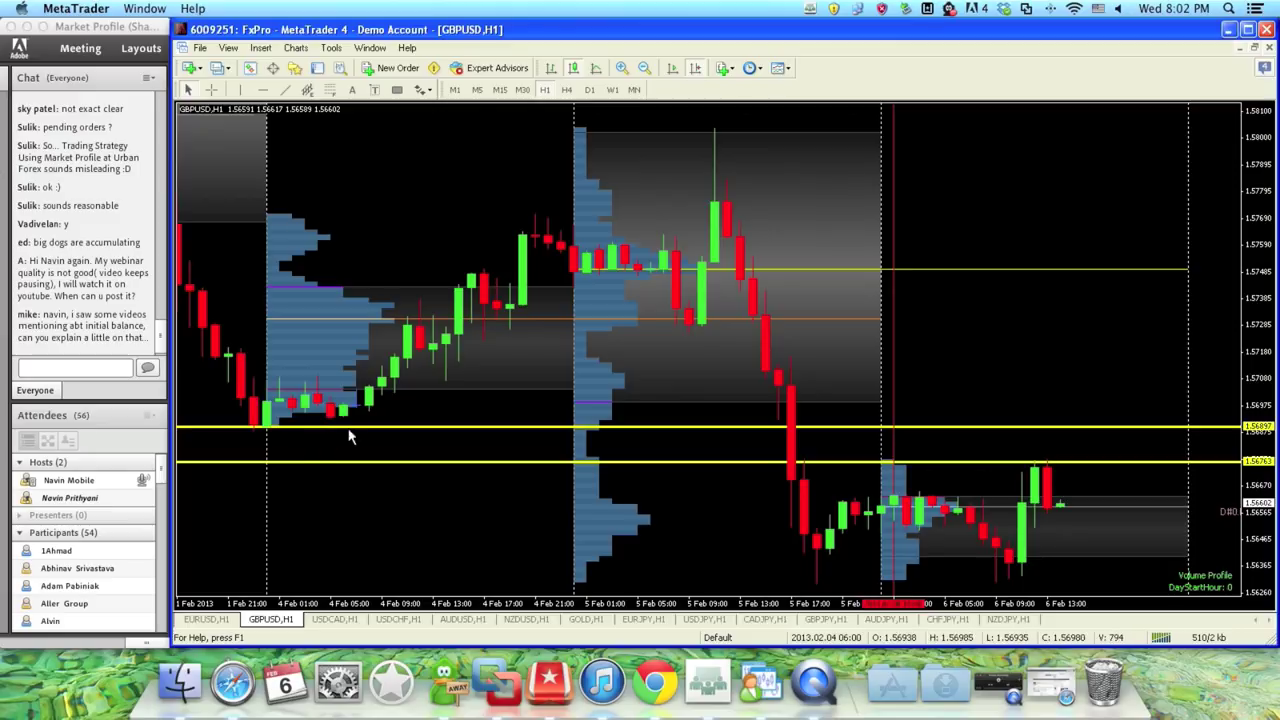
# Step: Examine past GBPUSD sessions around the 1.56897 and 1.56763 lines back to mid-November 2012, and return to the latest candles
pyautogui.moveTo(291, 505); pyautogui.dragTo(399, 505)
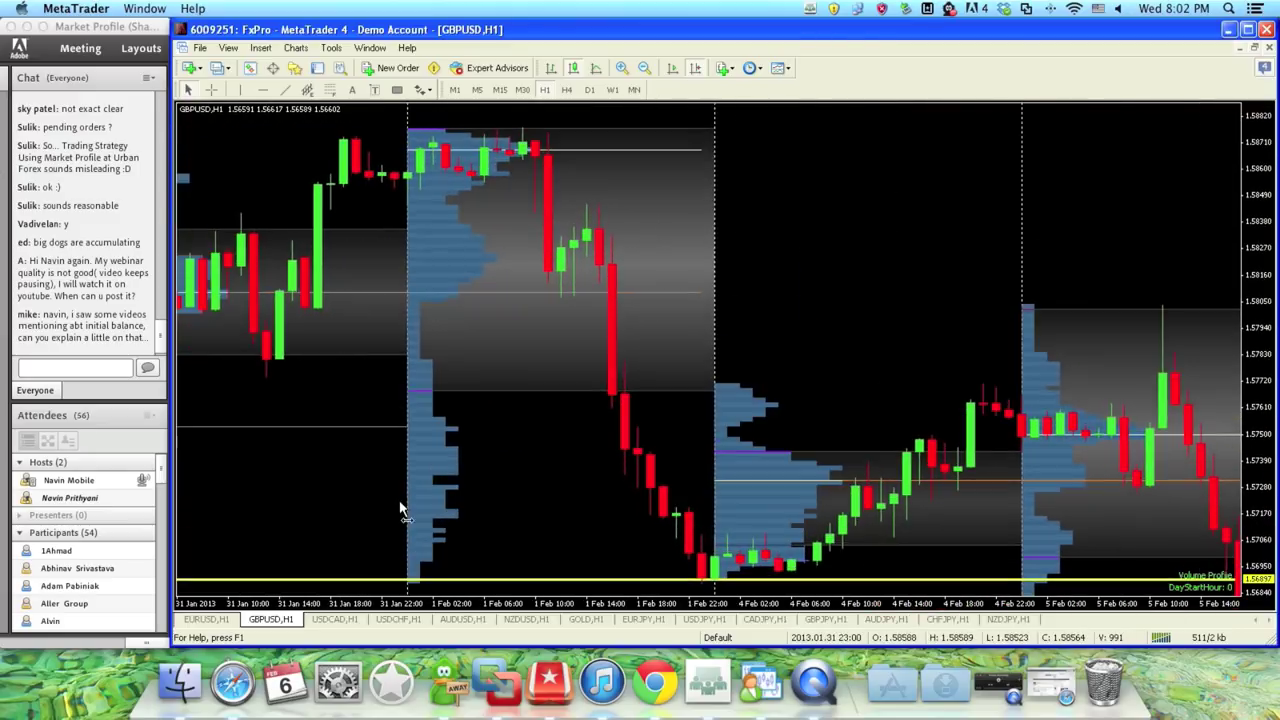
pyautogui.moveTo(512, 494); pyautogui.dragTo(672, 490)
pyautogui.moveTo(386, 457)
pyautogui.mouseDown()
pyautogui.moveTo(880, 471)
pyautogui.moveTo(837, 471)
pyautogui.moveTo(688, 590)
pyautogui.mouseUp()
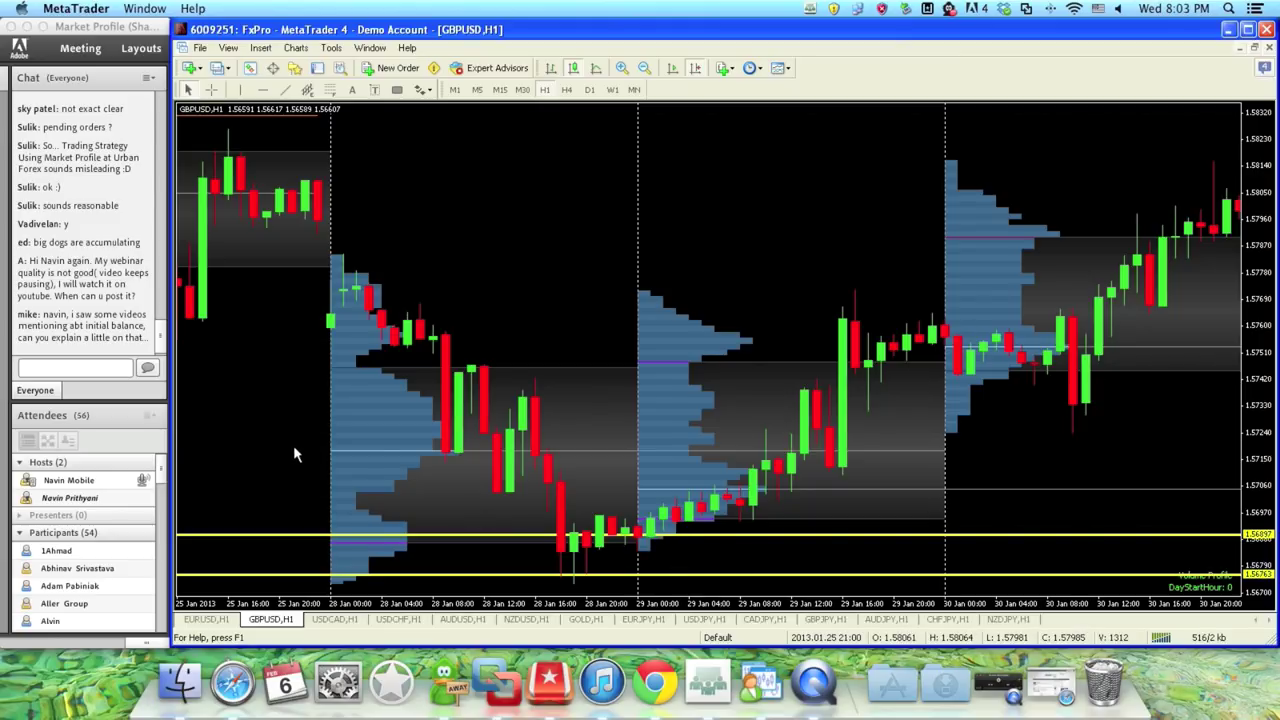
pyautogui.scroll(10, 294, 445)
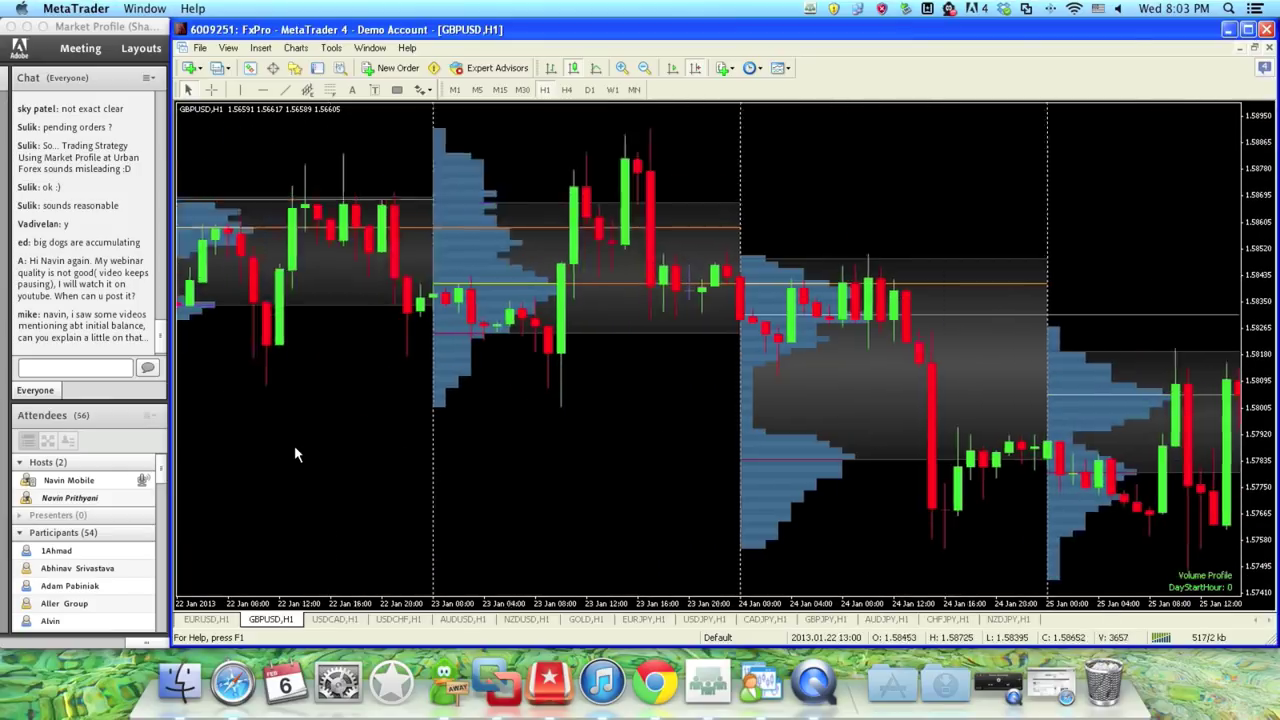
pyautogui.scroll(10, 294, 455)
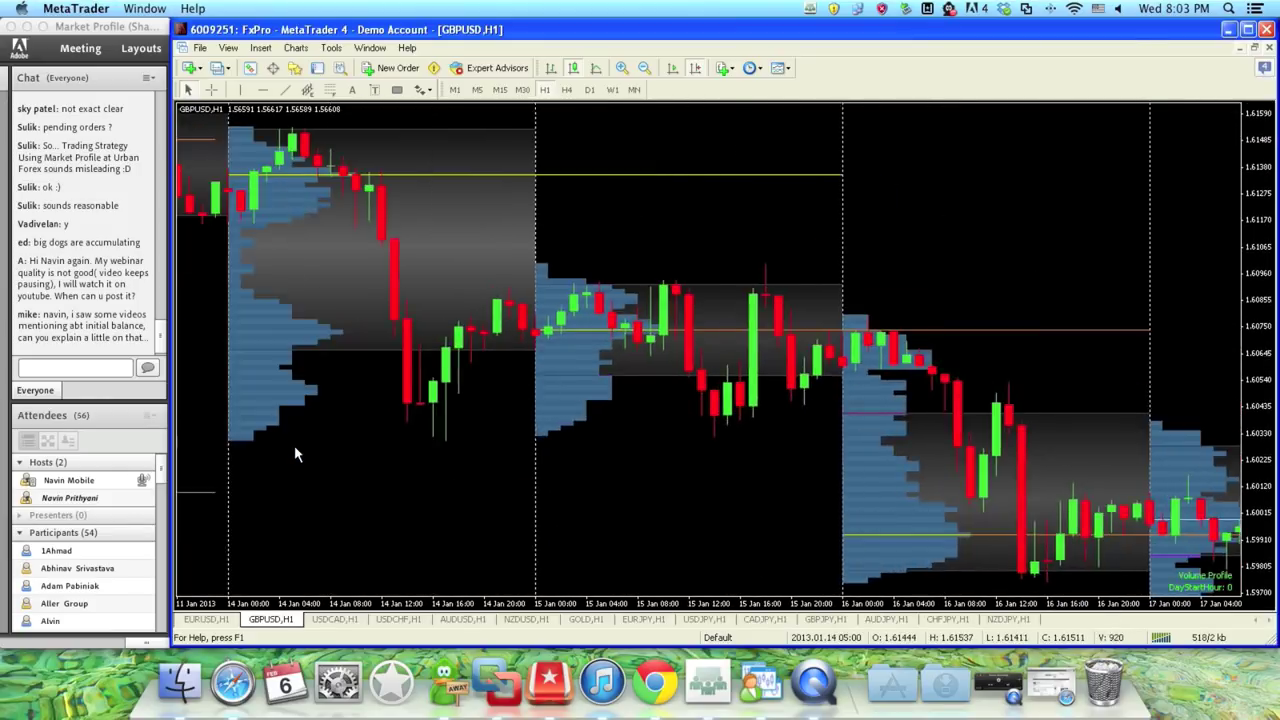
pyautogui.scroll(10, 294, 455)
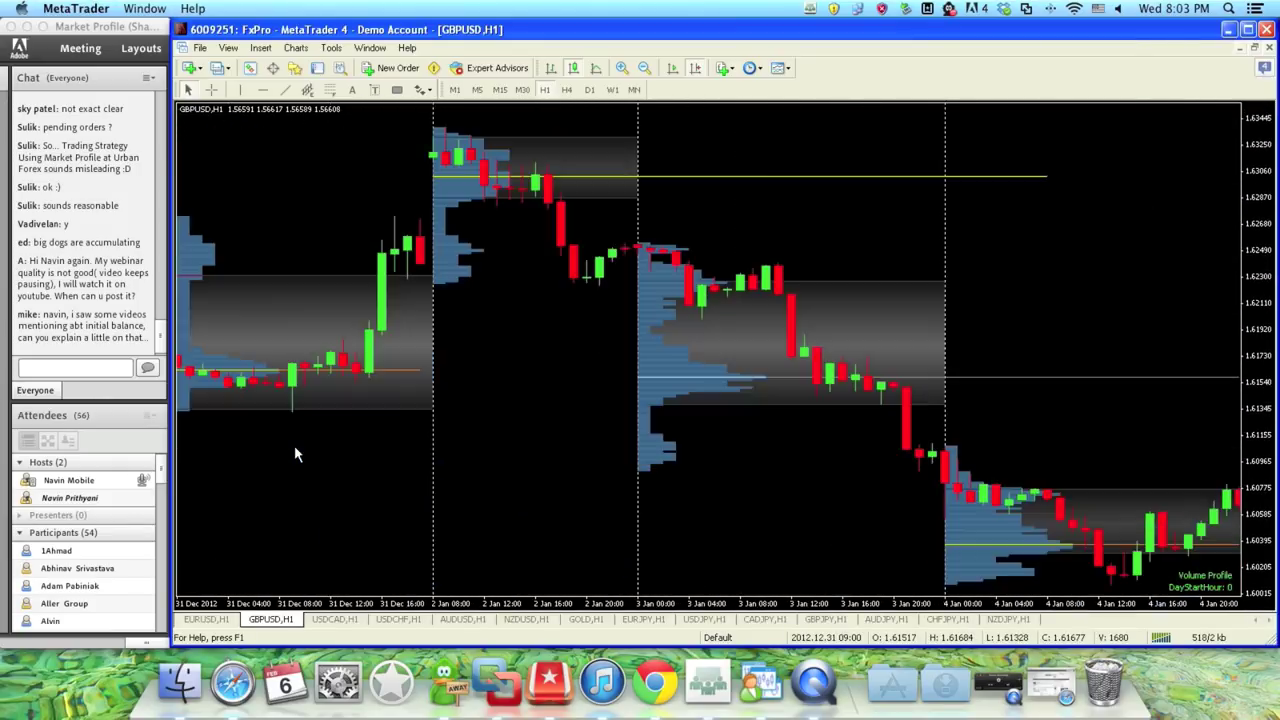
pyautogui.scroll(10, 294, 455)
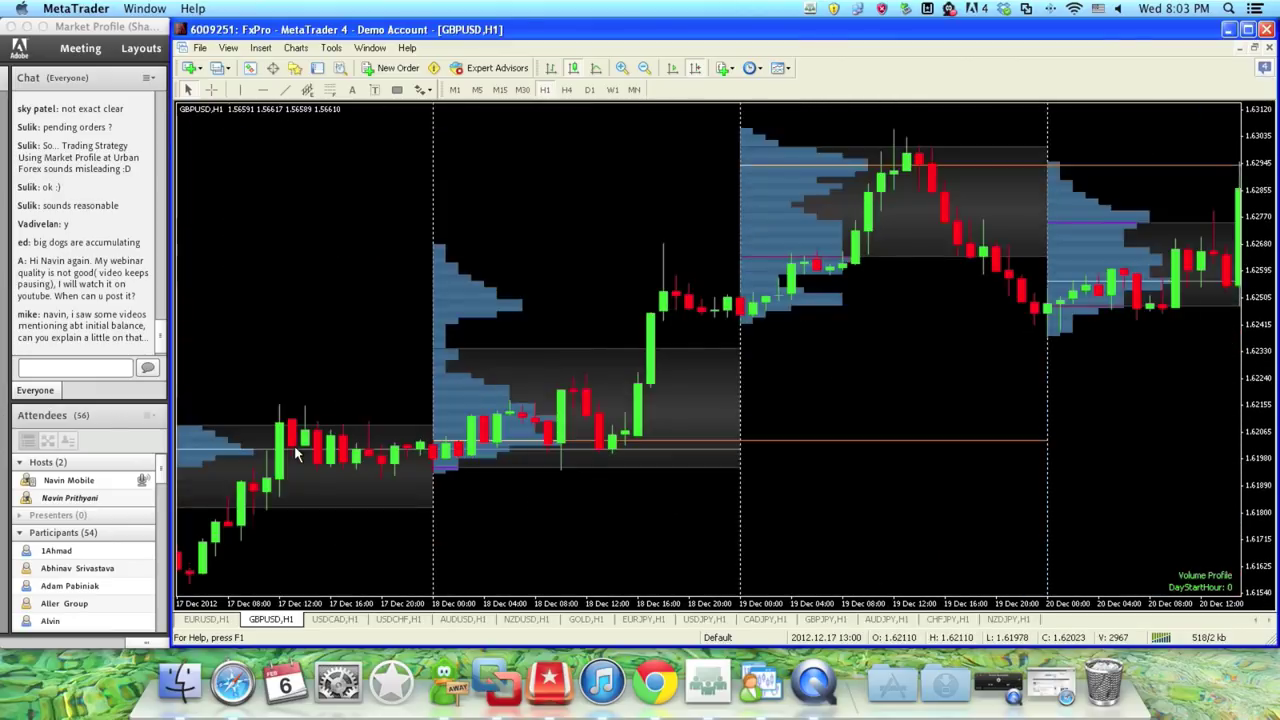
pyautogui.scroll(10, 294, 455)
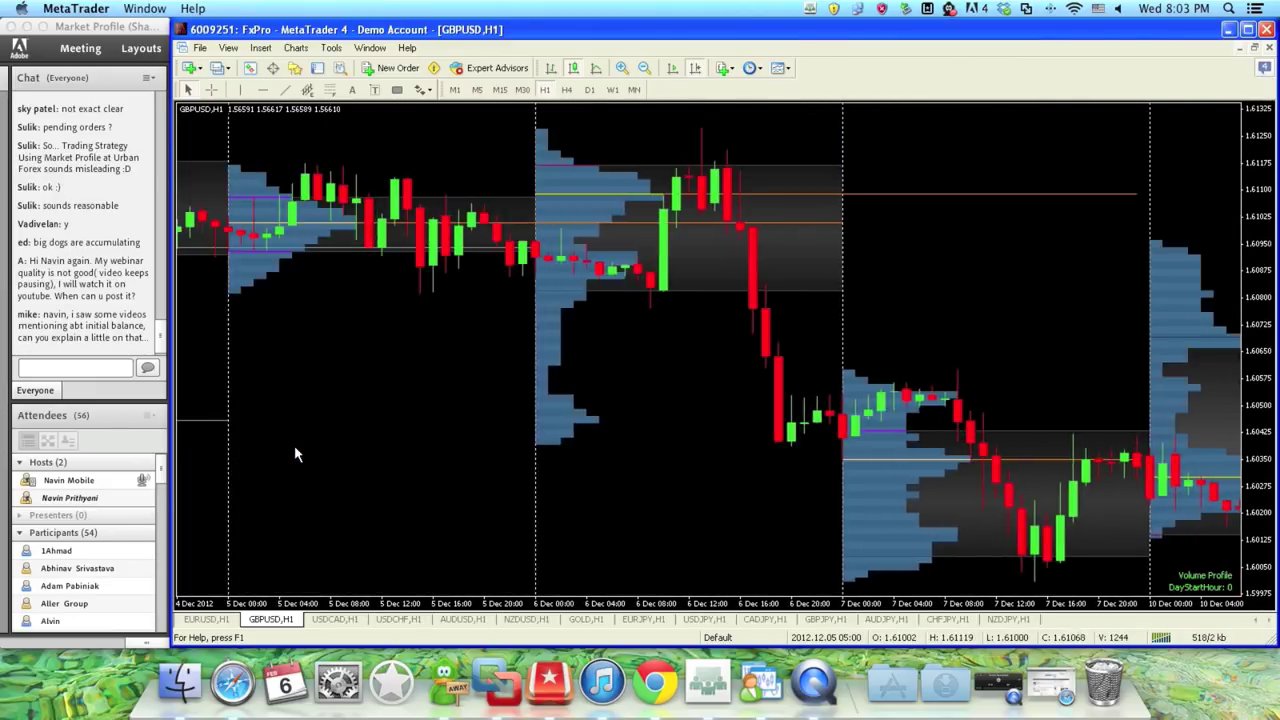
pyautogui.scroll(10, 294, 455)
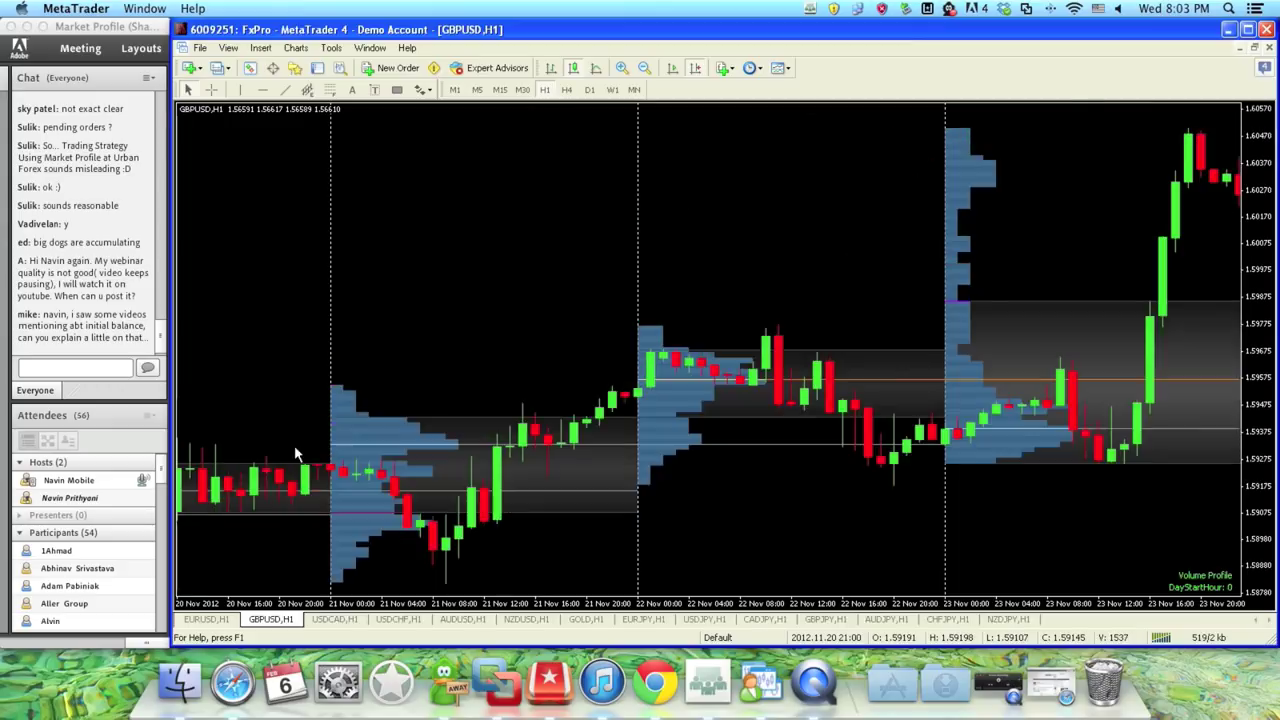
pyautogui.scroll(5, 294, 455)
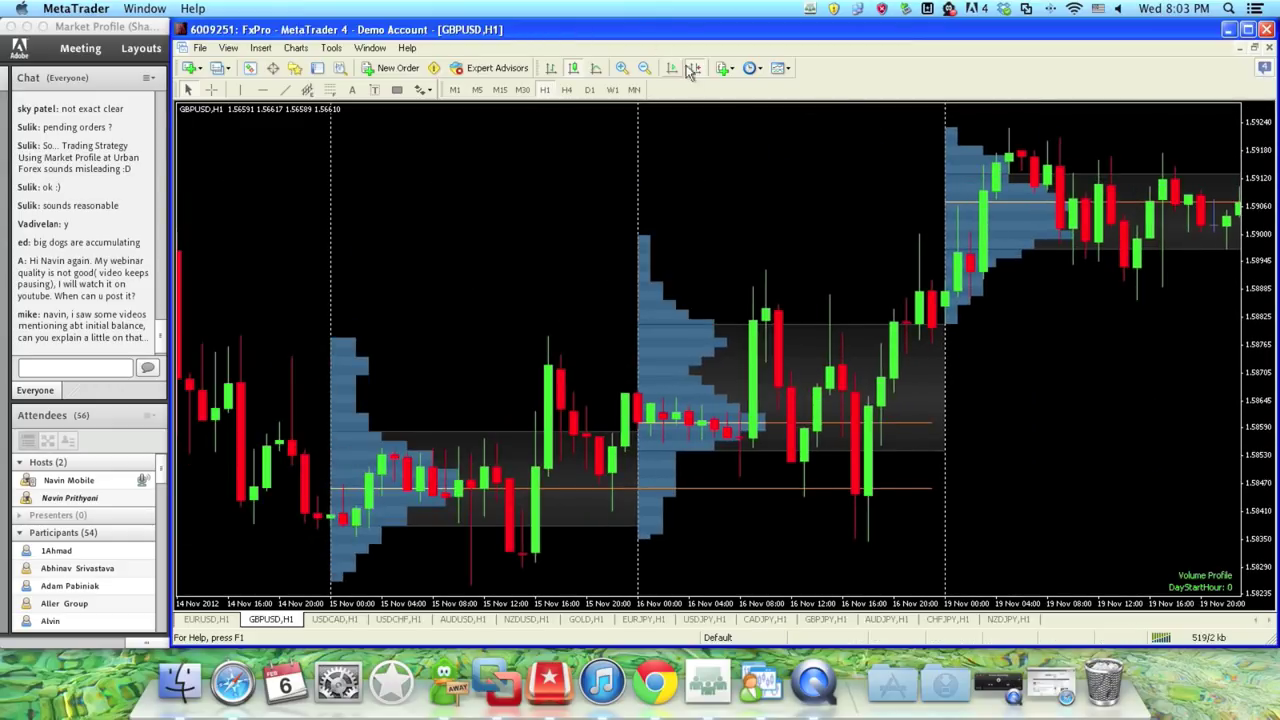
pyautogui.click(674, 67)
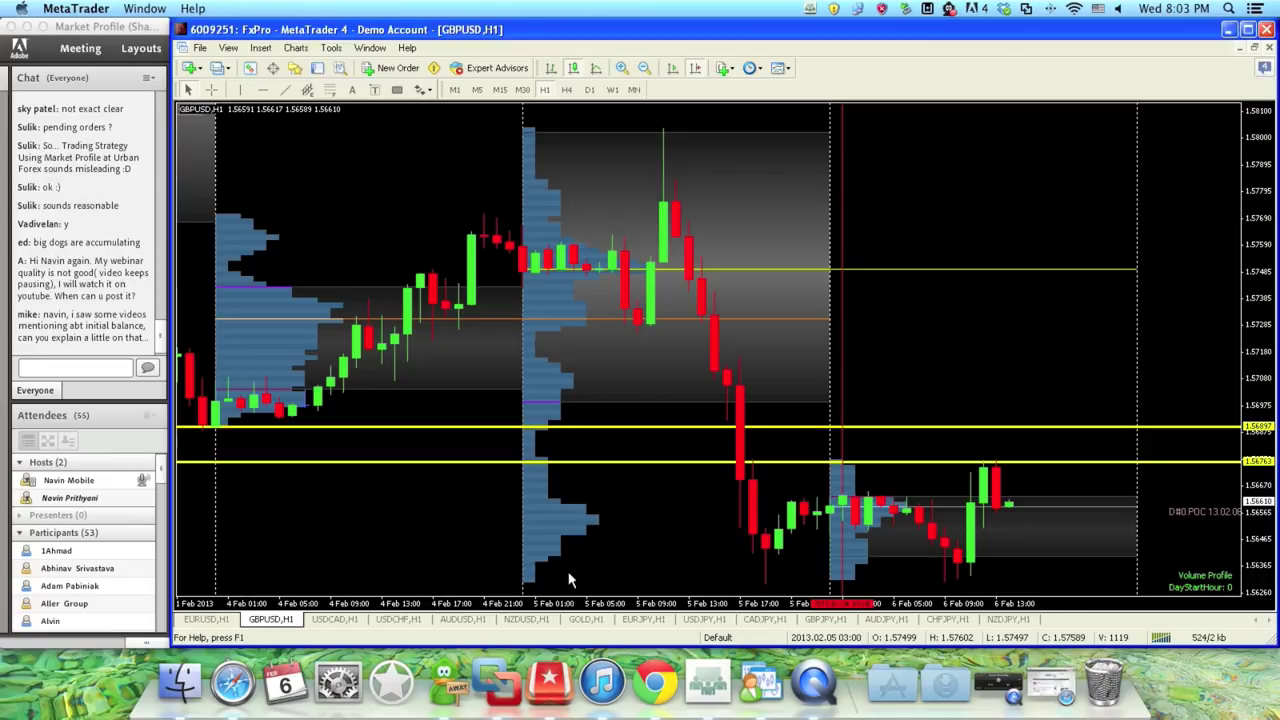
# Step: Switch to the USDCAD H1 chart and examine its volume profiles from 1 Feb through the latest 6 Feb candles
pyautogui.click(337, 620)
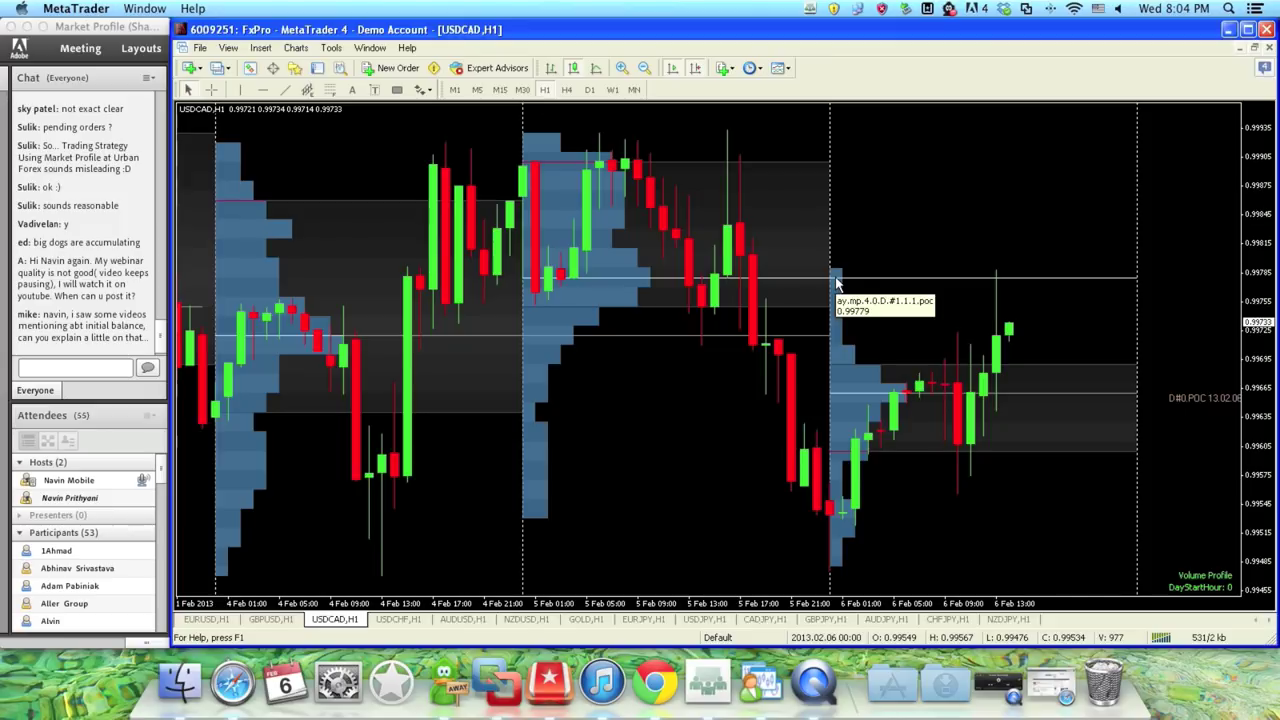
pyautogui.moveTo(884, 220); pyautogui.dragTo(912, 224)
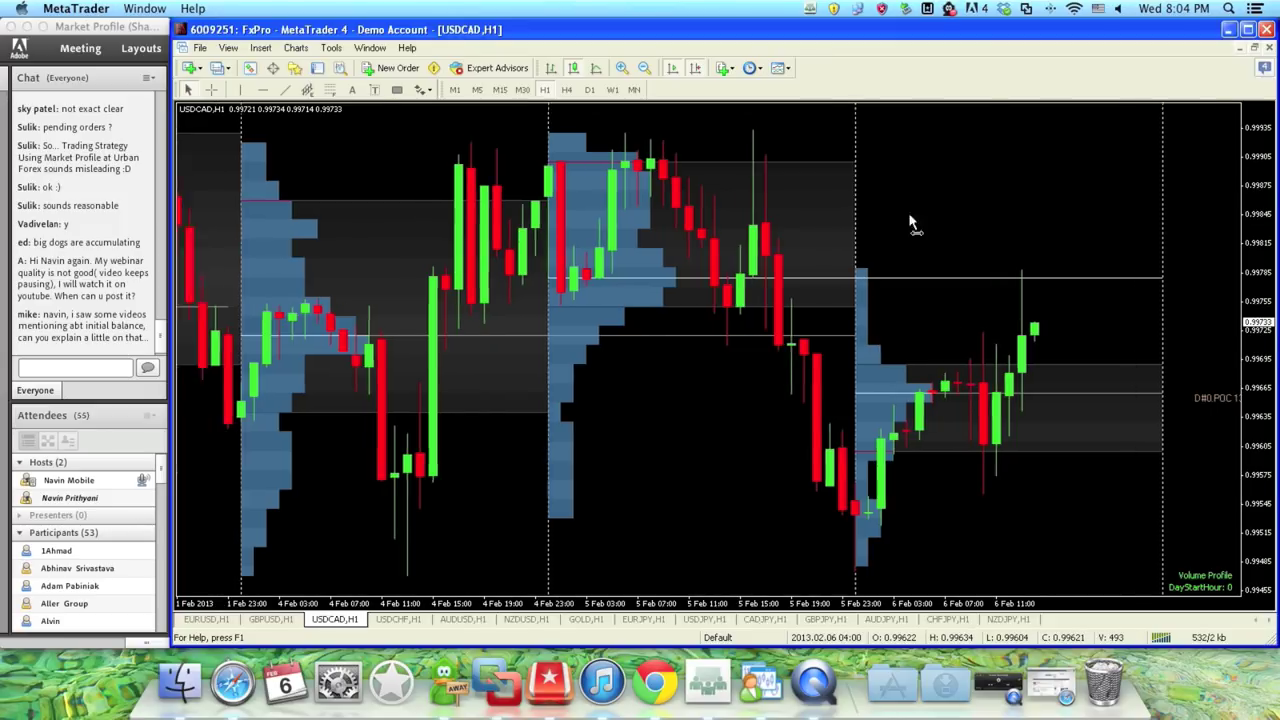
pyautogui.scroll(5, 915, 222)
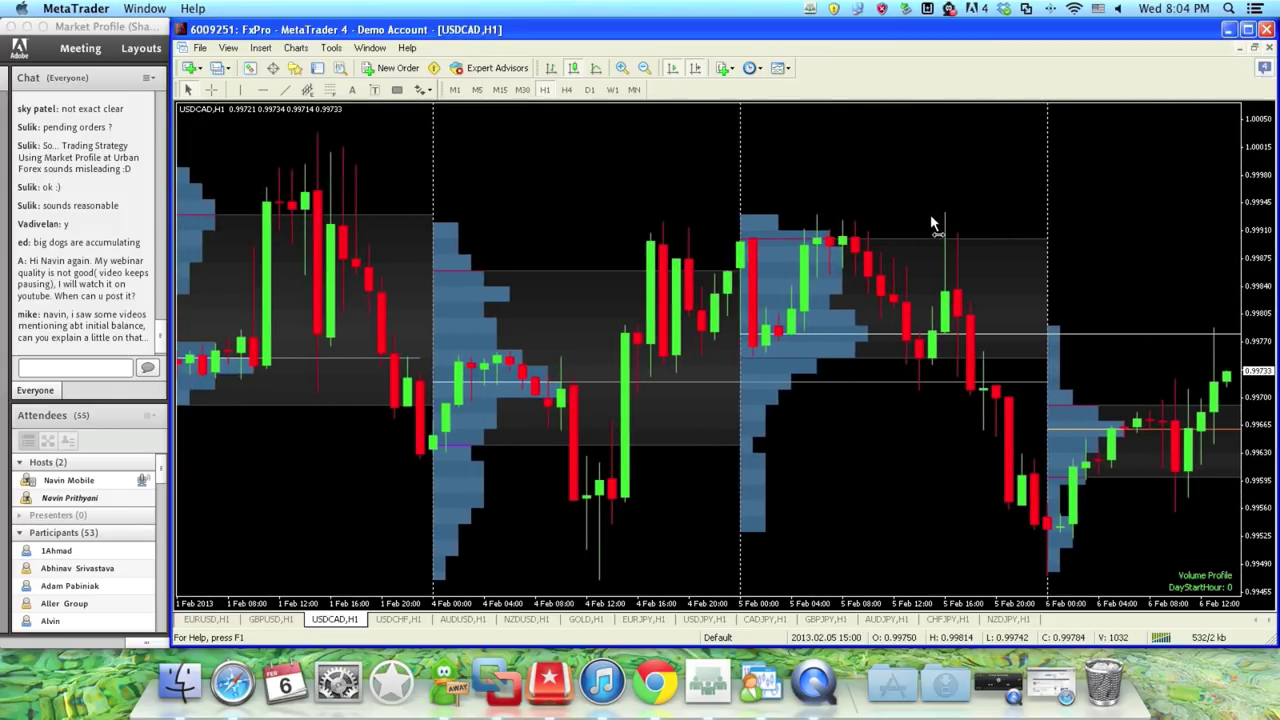
pyautogui.scroll(2, 932, 223)
pyautogui.scroll(-8, 937, 222)
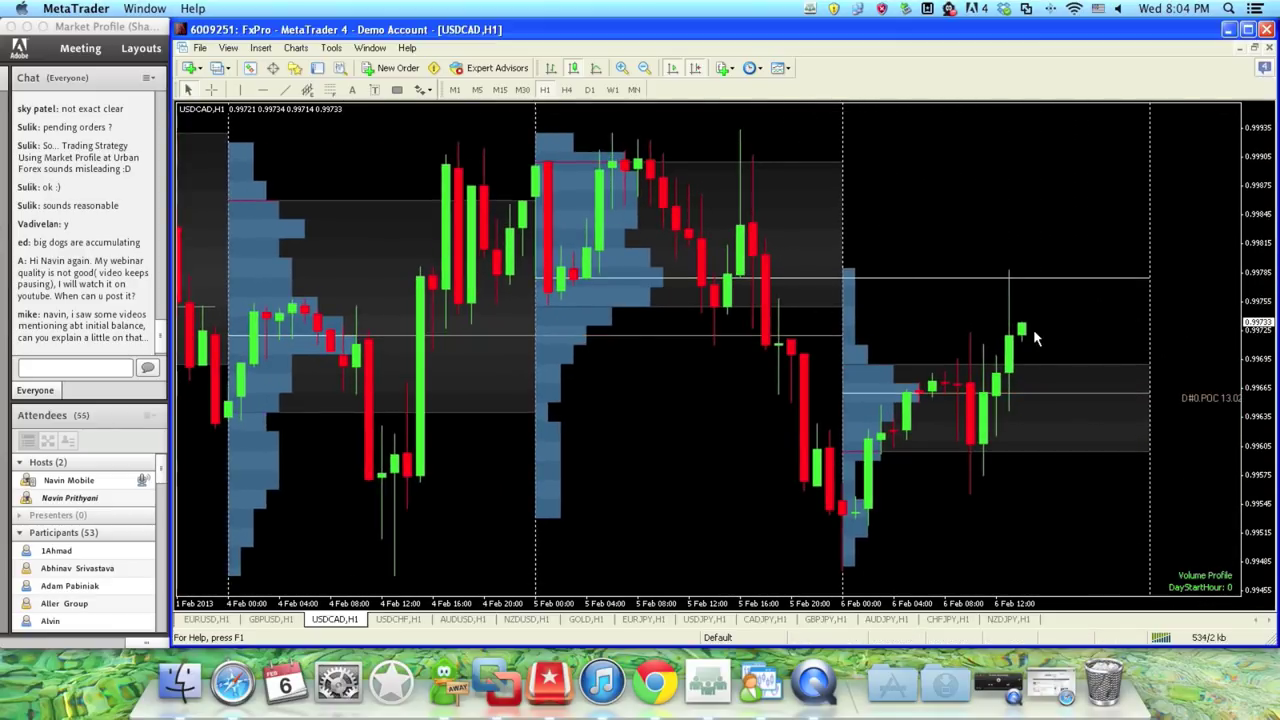
# Step: Switch to the USDCHF H1 chart and place horizontal lines at 0.91381 and 0.91424 near the 6 Feb profile's high
pyautogui.click(399, 620)
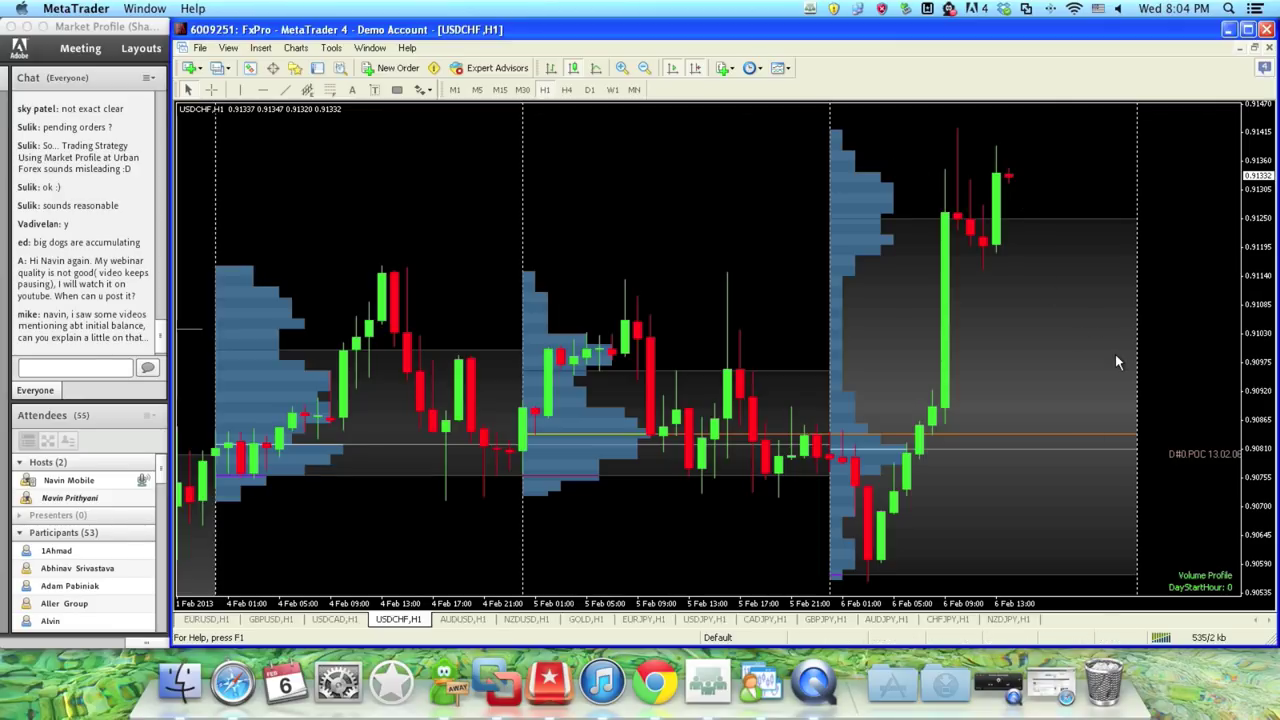
pyautogui.click(264, 90)
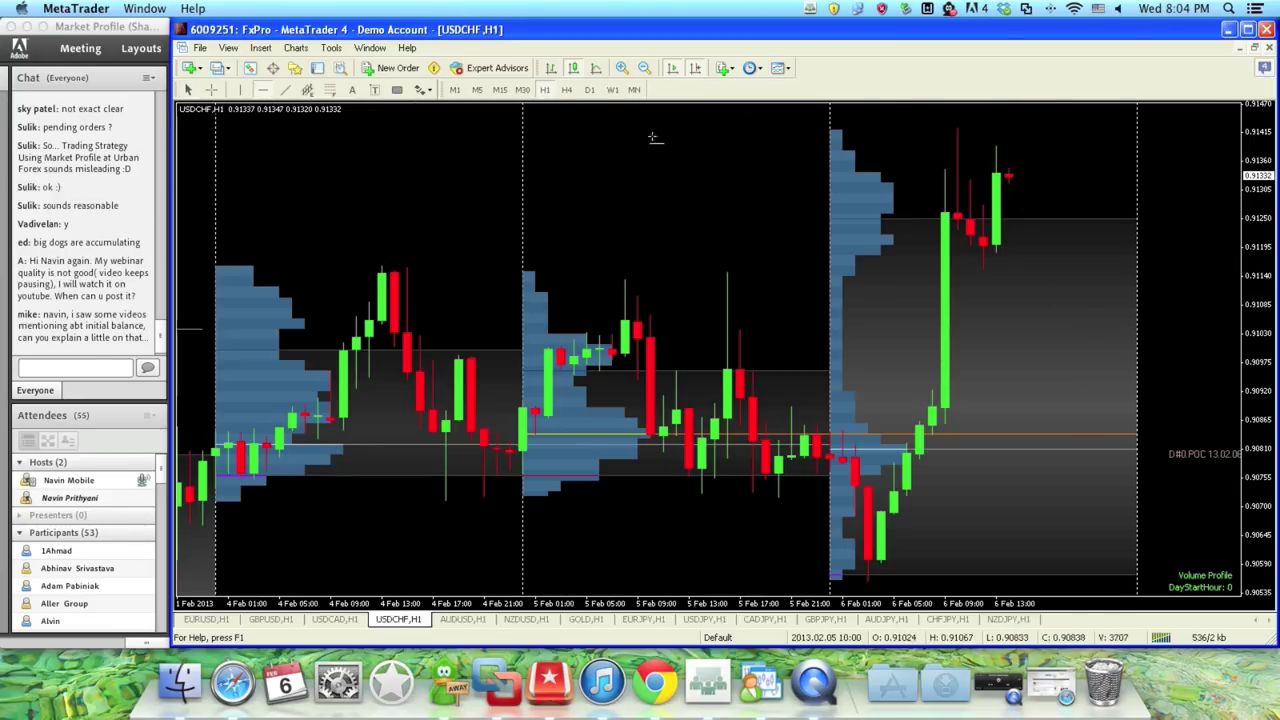
pyautogui.click(881, 148)
pyautogui.moveTo(881, 148); pyautogui.dragTo(881, 150)
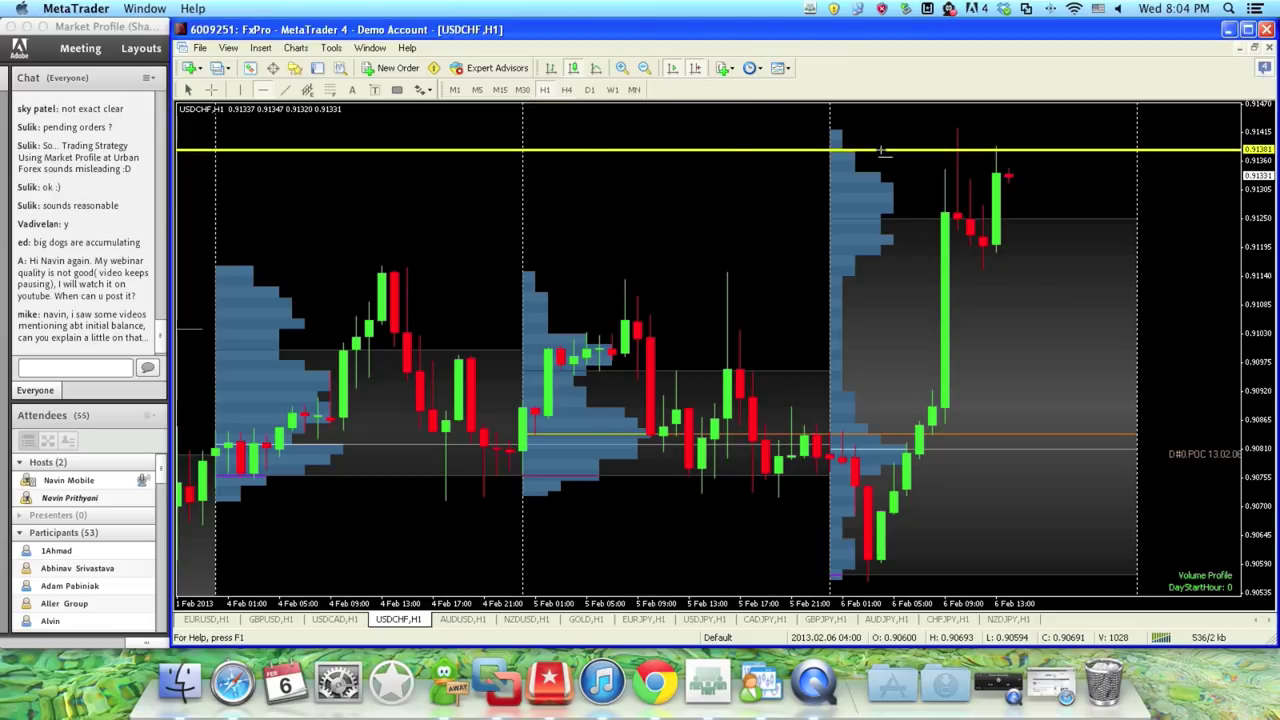
pyautogui.click(882, 135)
pyautogui.moveTo(915, 133); pyautogui.dragTo(918, 127)
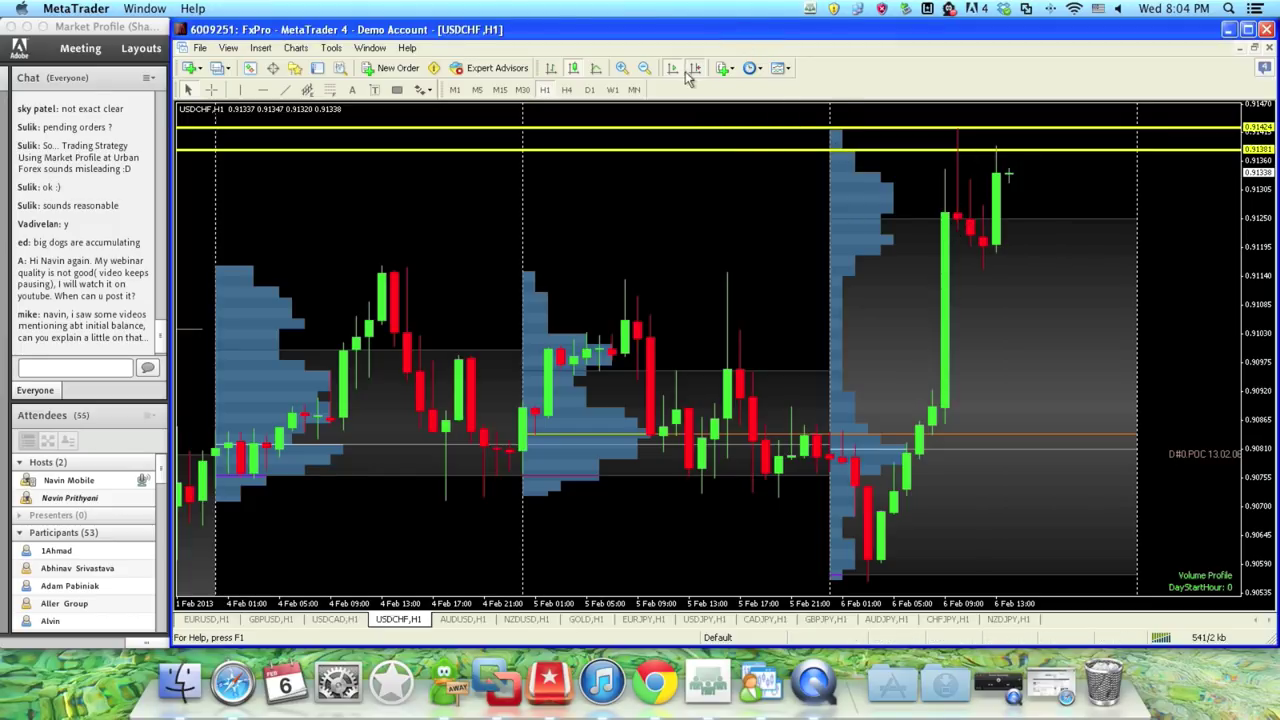
# Step: Examine how USDCHF price reacts around the 0.91381 and 0.91424 lines back to 27 Dec 2012, and return to the latest candles
pyautogui.scroll(1, 478, 201)
pyautogui.moveTo(478, 201); pyautogui.dragTo(925, 200)
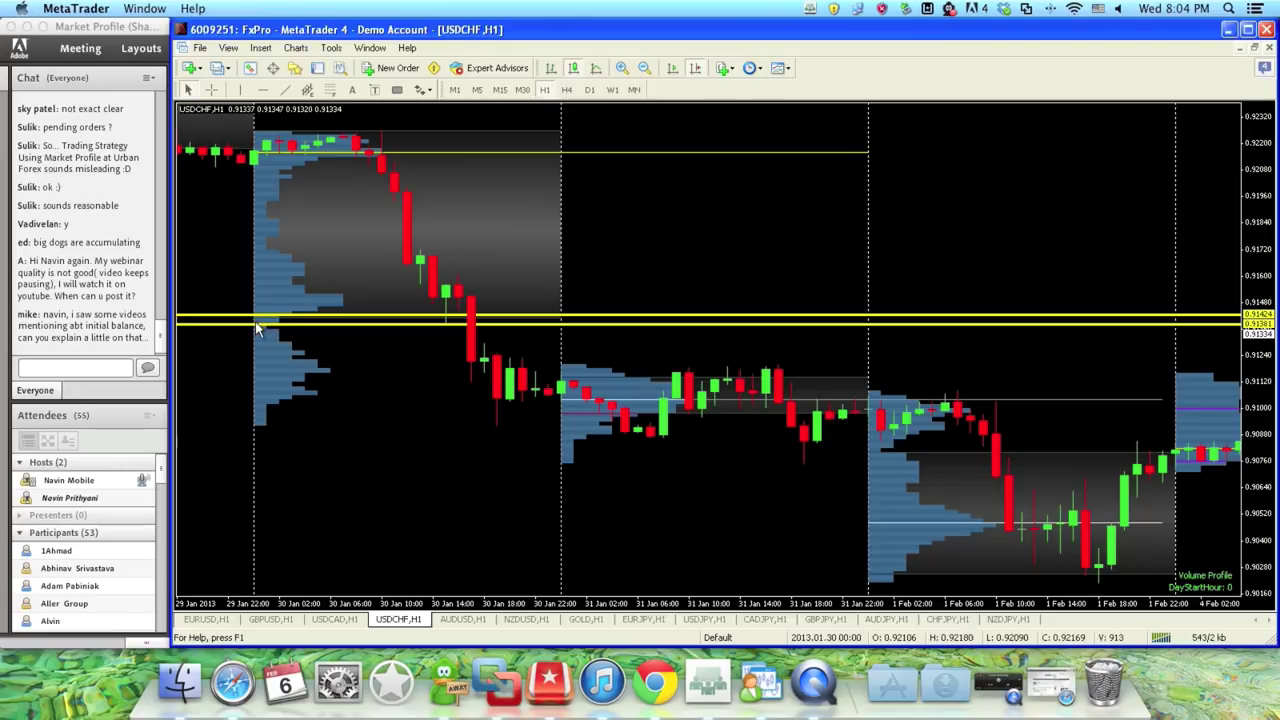
pyautogui.scroll(5, 368, 423)
pyautogui.scroll(15, 460, 470)
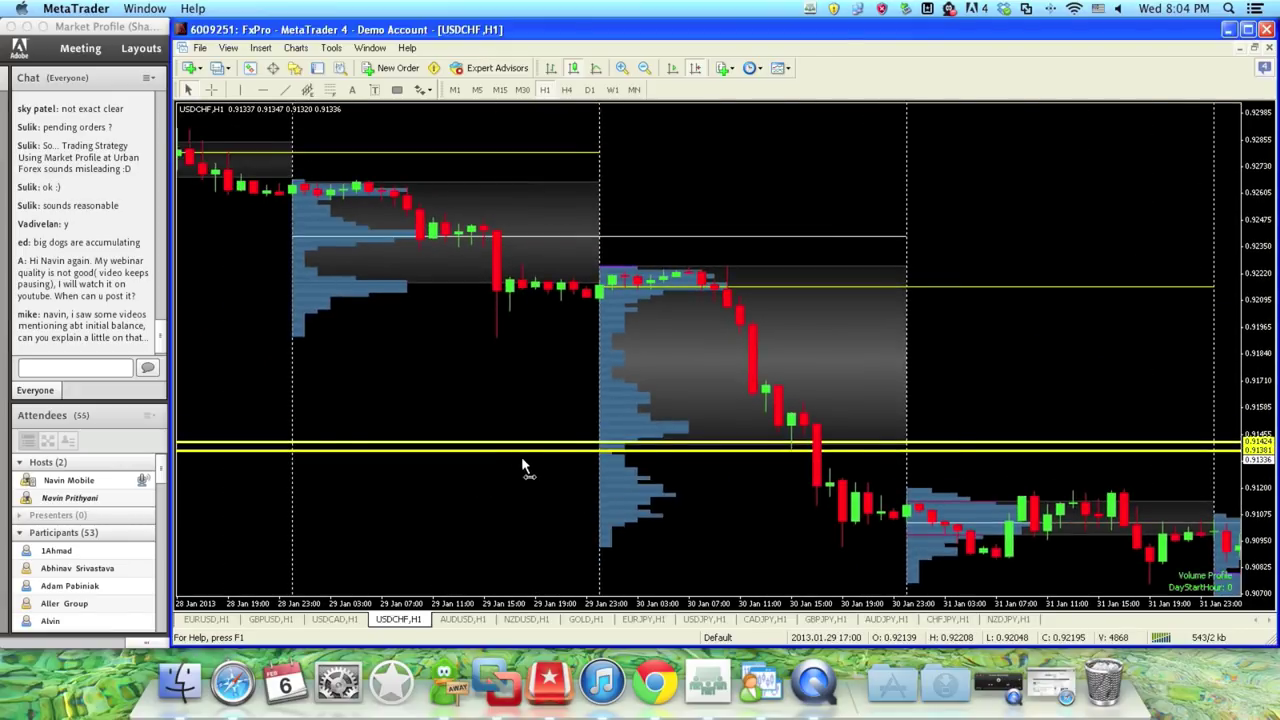
pyautogui.scroll(20, 871, 436)
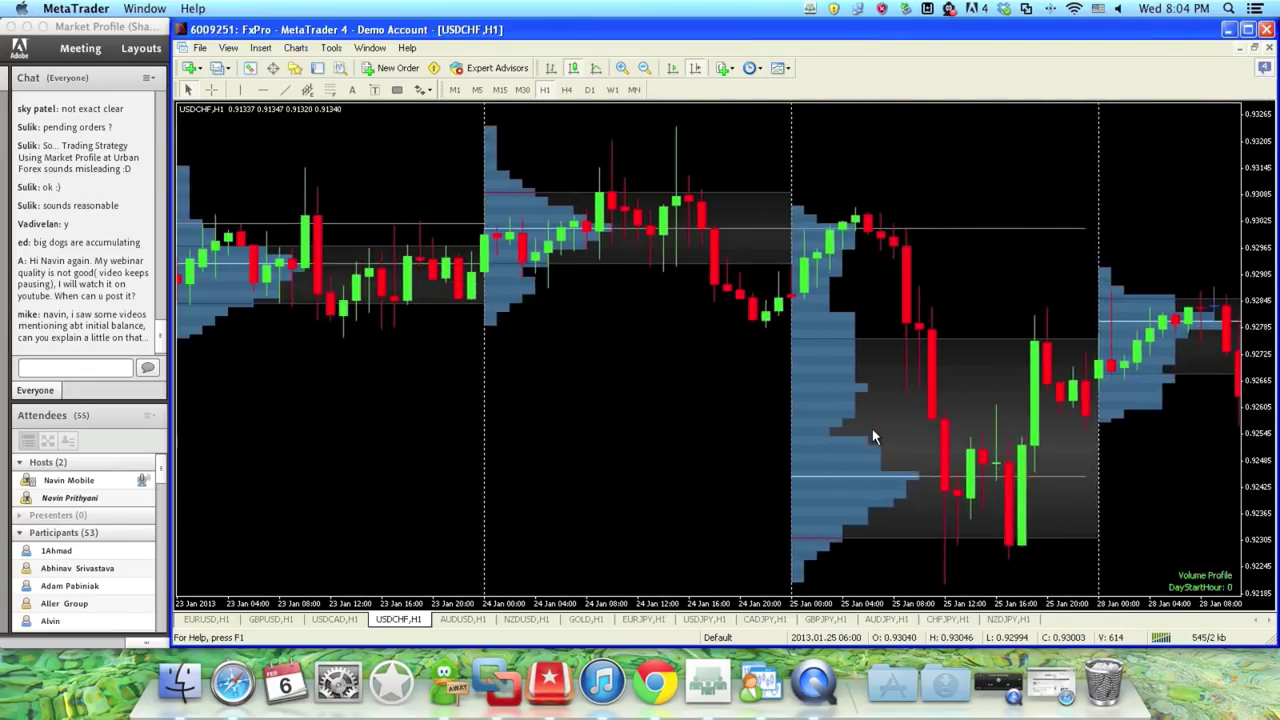
pyautogui.scroll(12, 871, 436)
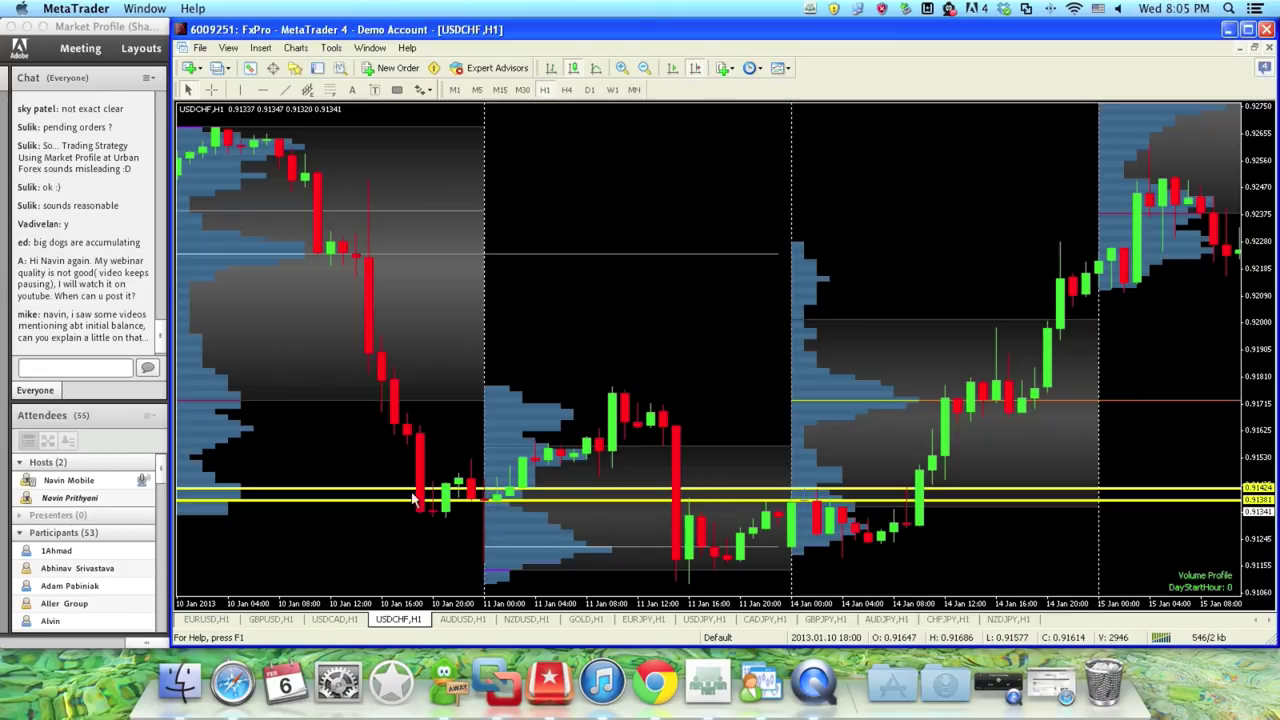
pyautogui.scroll(5, 396, 507)
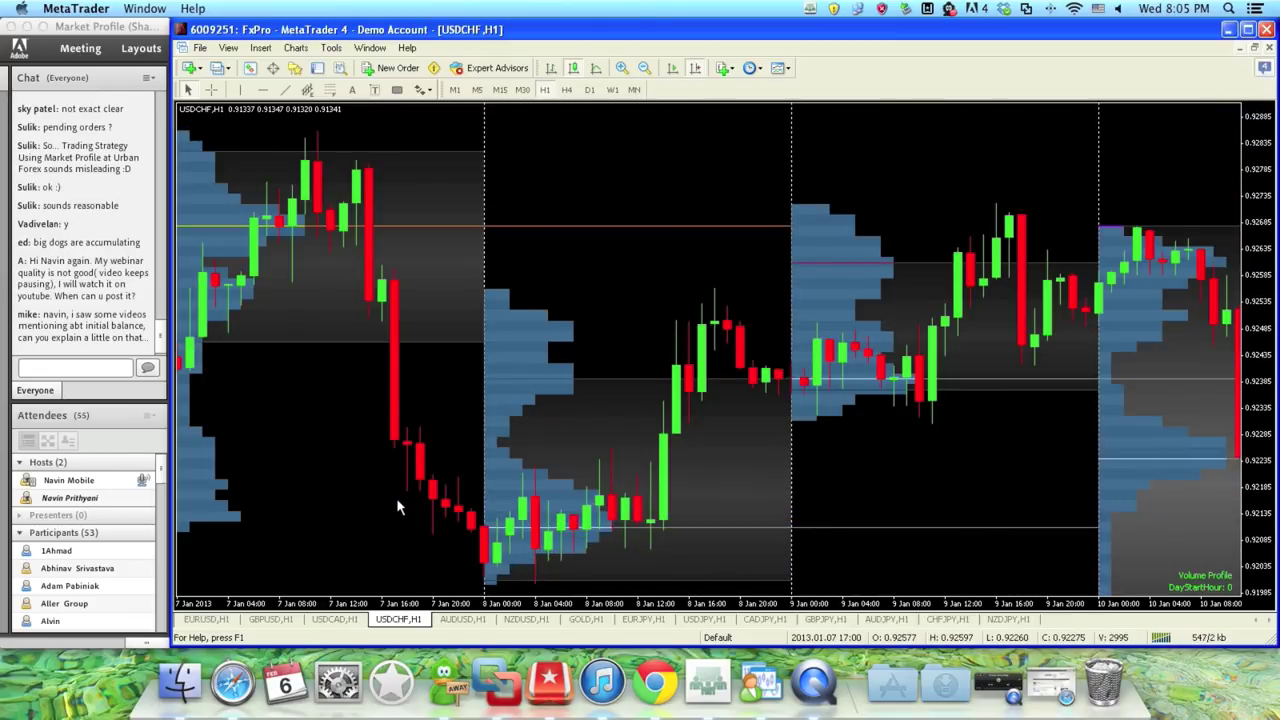
pyautogui.scroll(-5, 833, 519)
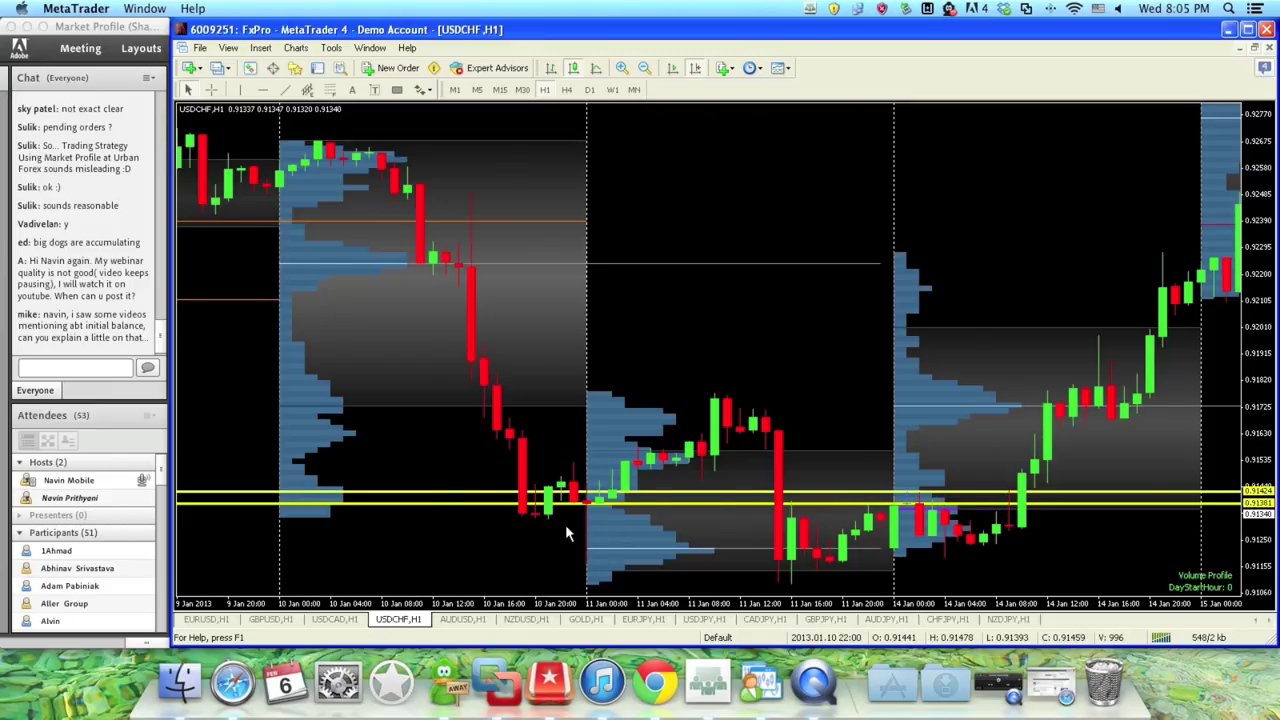
pyautogui.hscroll(-10, 565, 524)
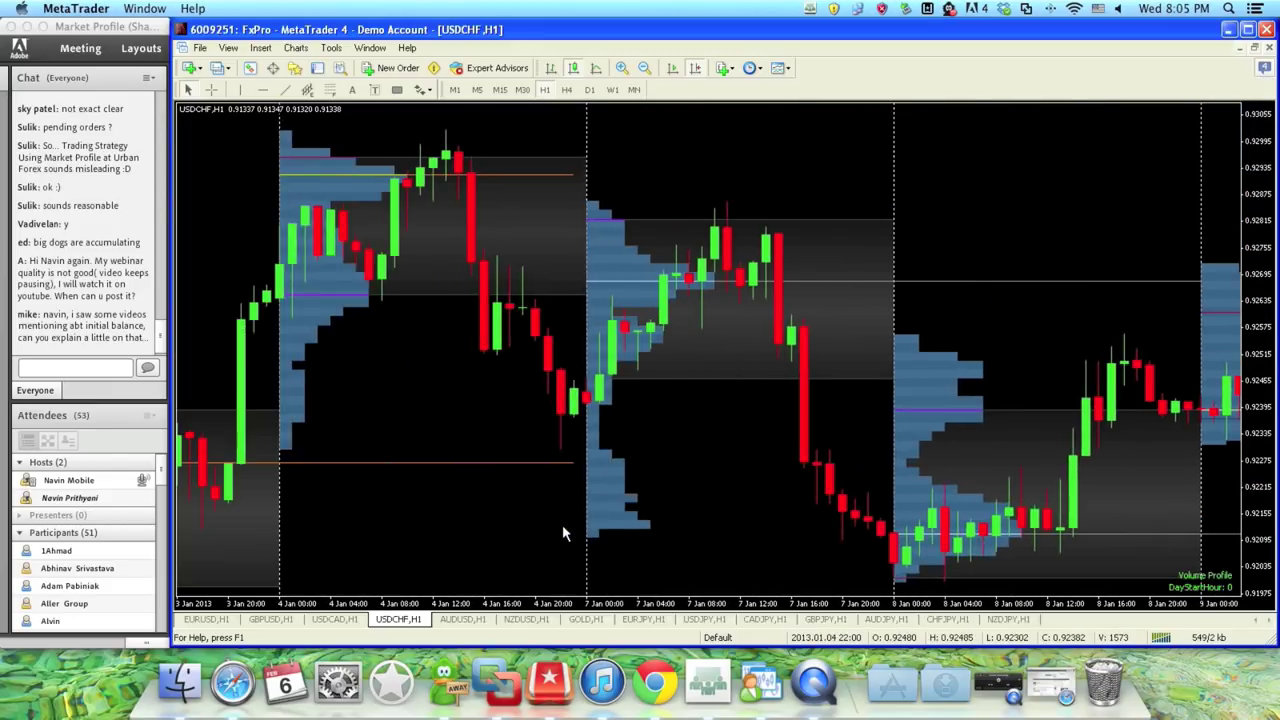
pyautogui.hscroll(-10, 562, 533)
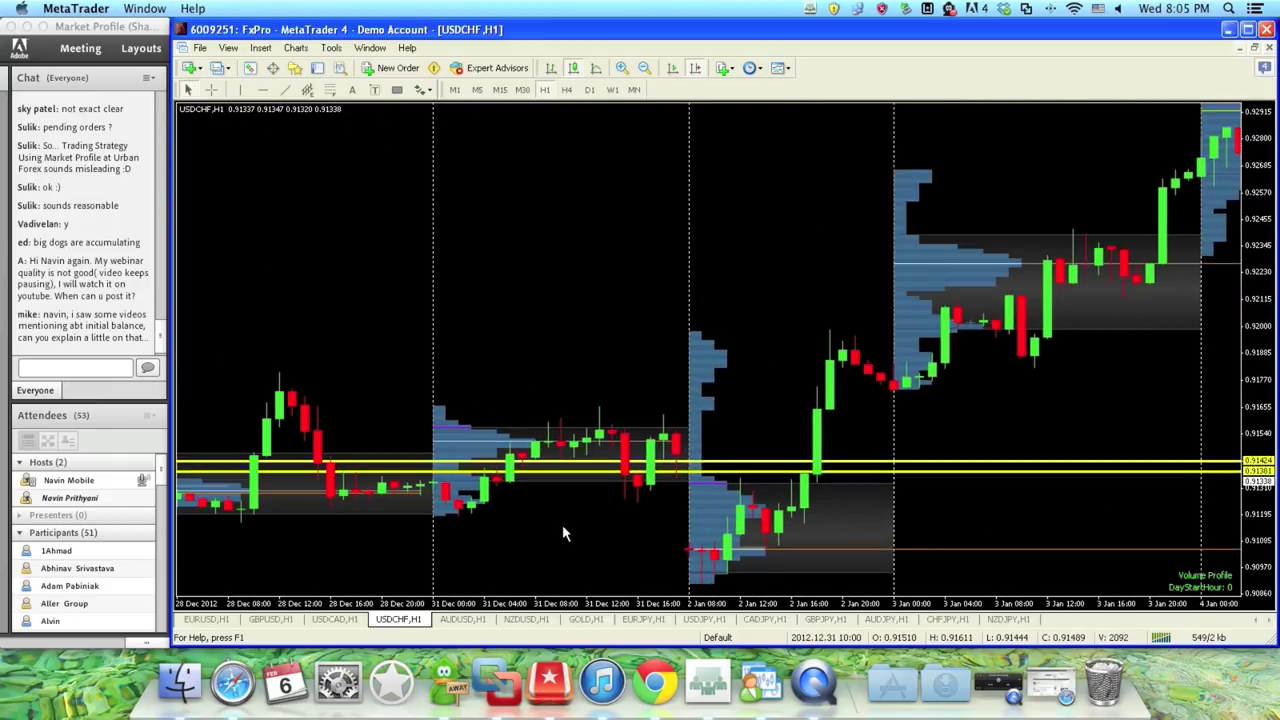
pyautogui.hscroll(-5, 580, 522)
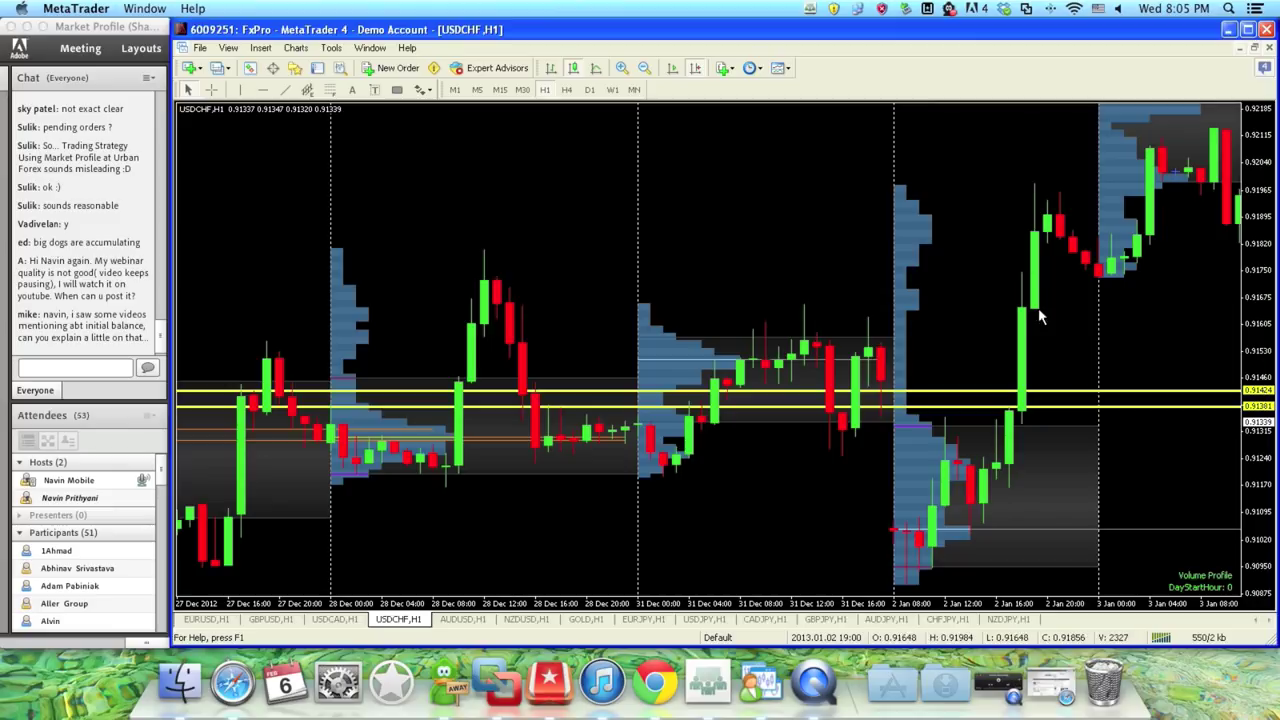
pyautogui.click(706, 68)
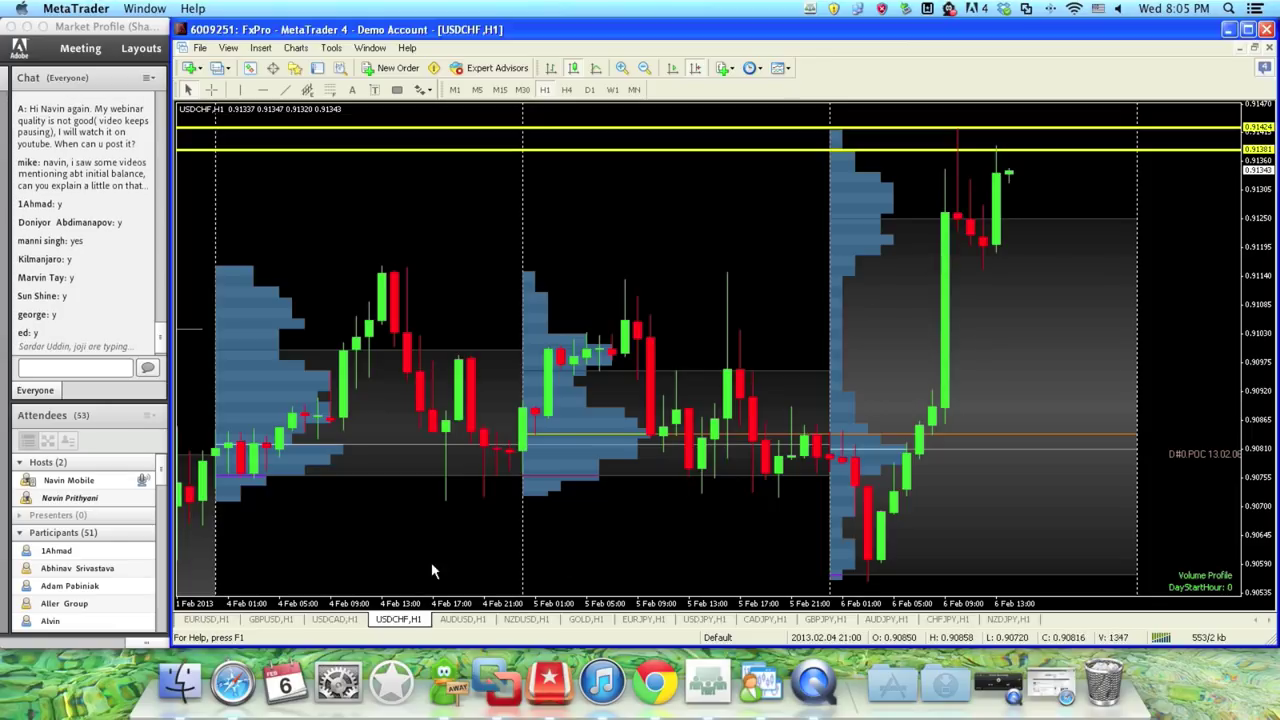
# Step: View the NZDUSD H1 chart briefly, and on the GOLD H1 chart place a horizontal line at the 6 Feb profile's low, 1668.28
pyautogui.click(525, 619)
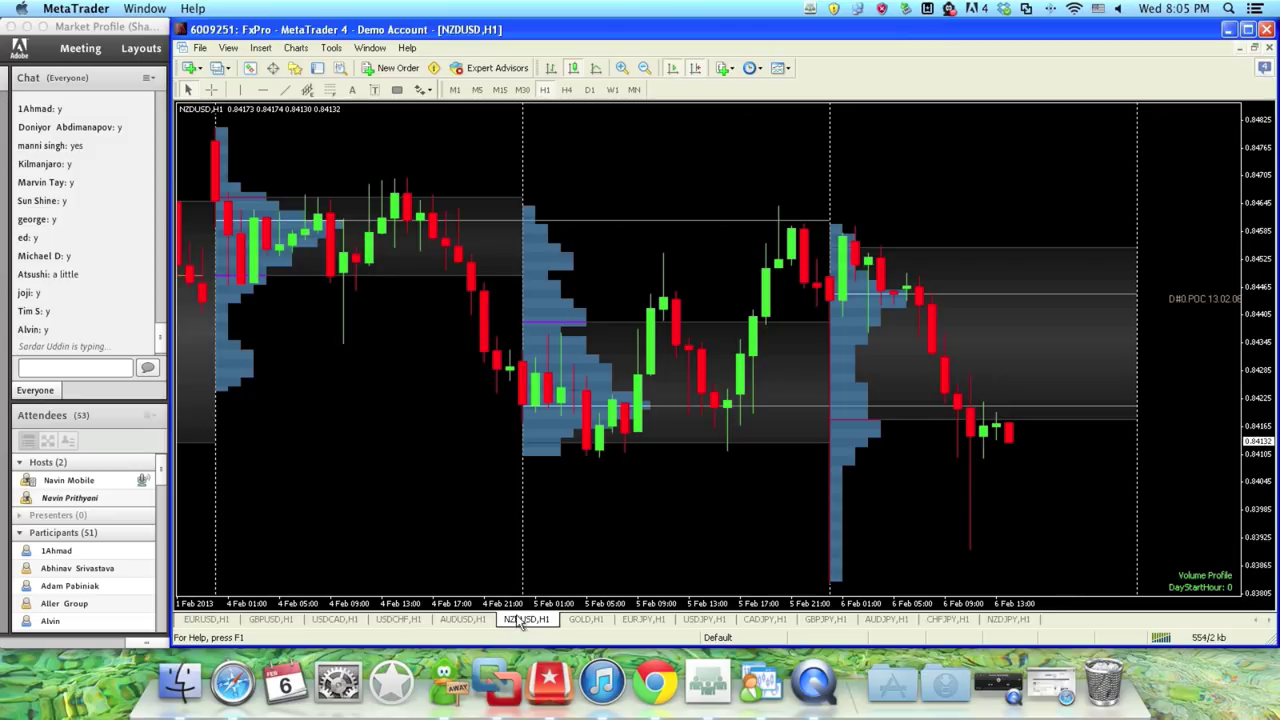
pyautogui.click(585, 619)
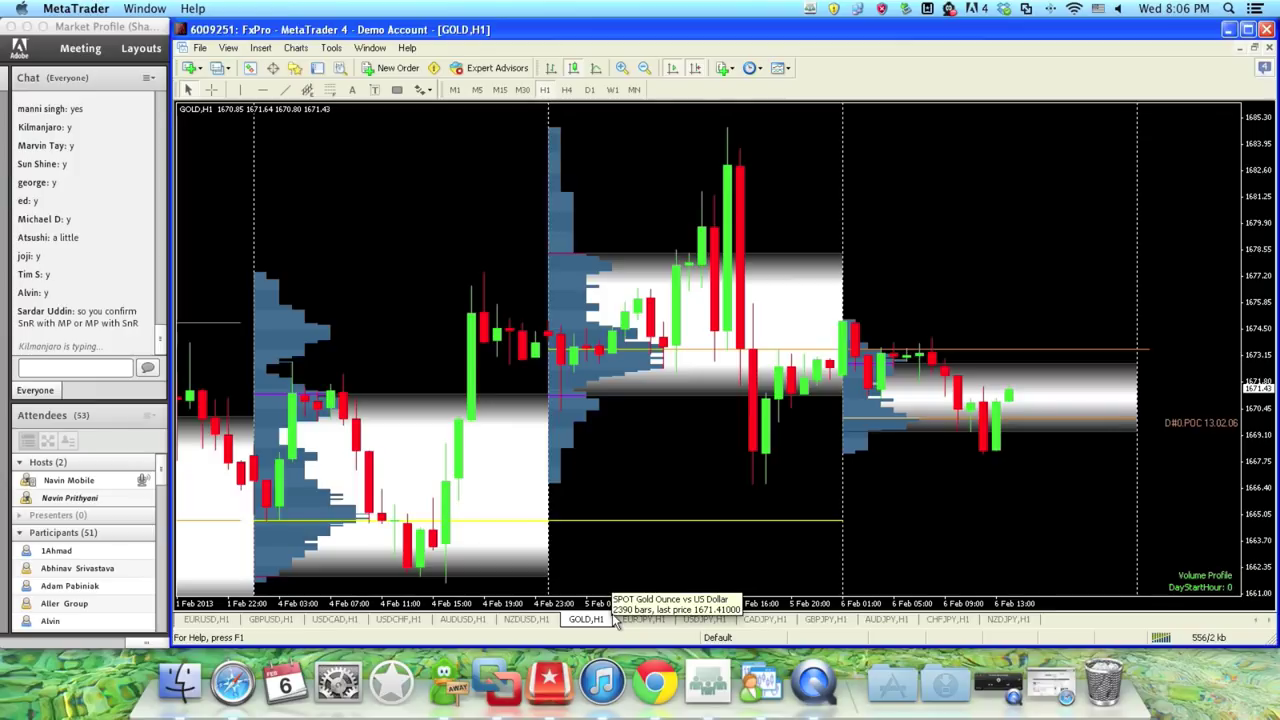
pyautogui.middleClick(860, 517)
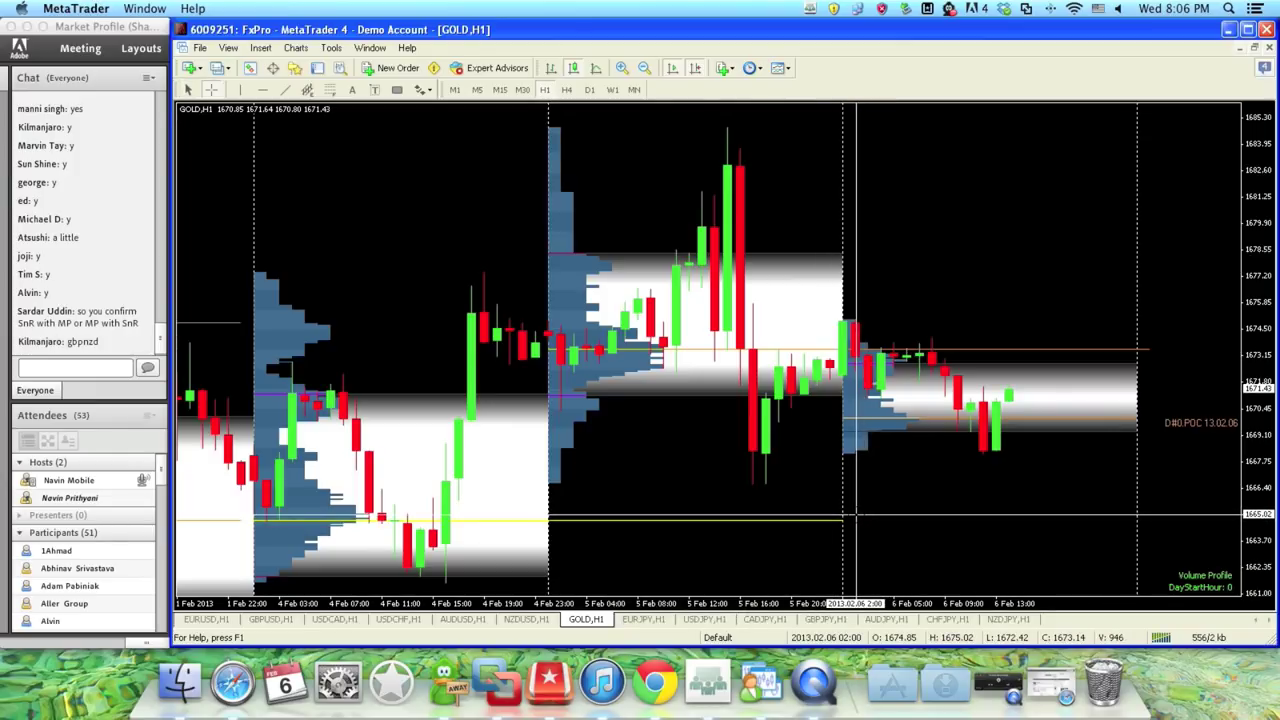
pyautogui.middleClick(856, 518)
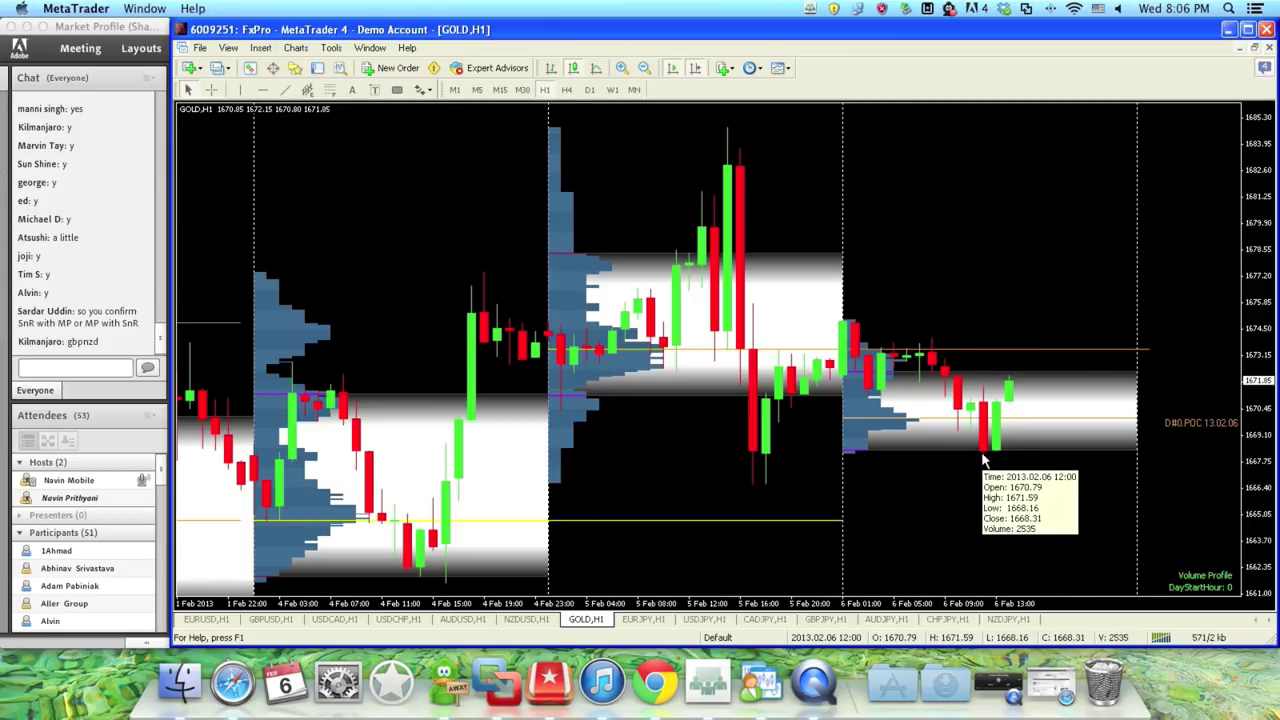
pyautogui.click(262, 89)
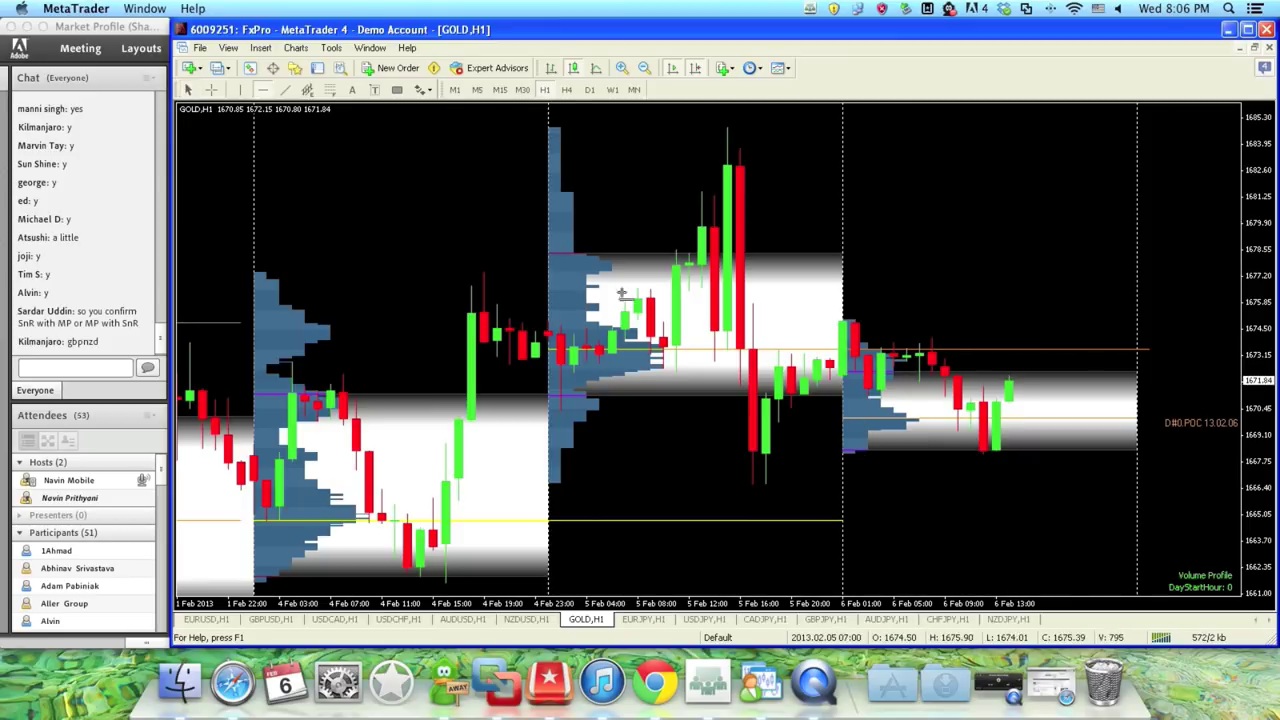
pyautogui.click(967, 452)
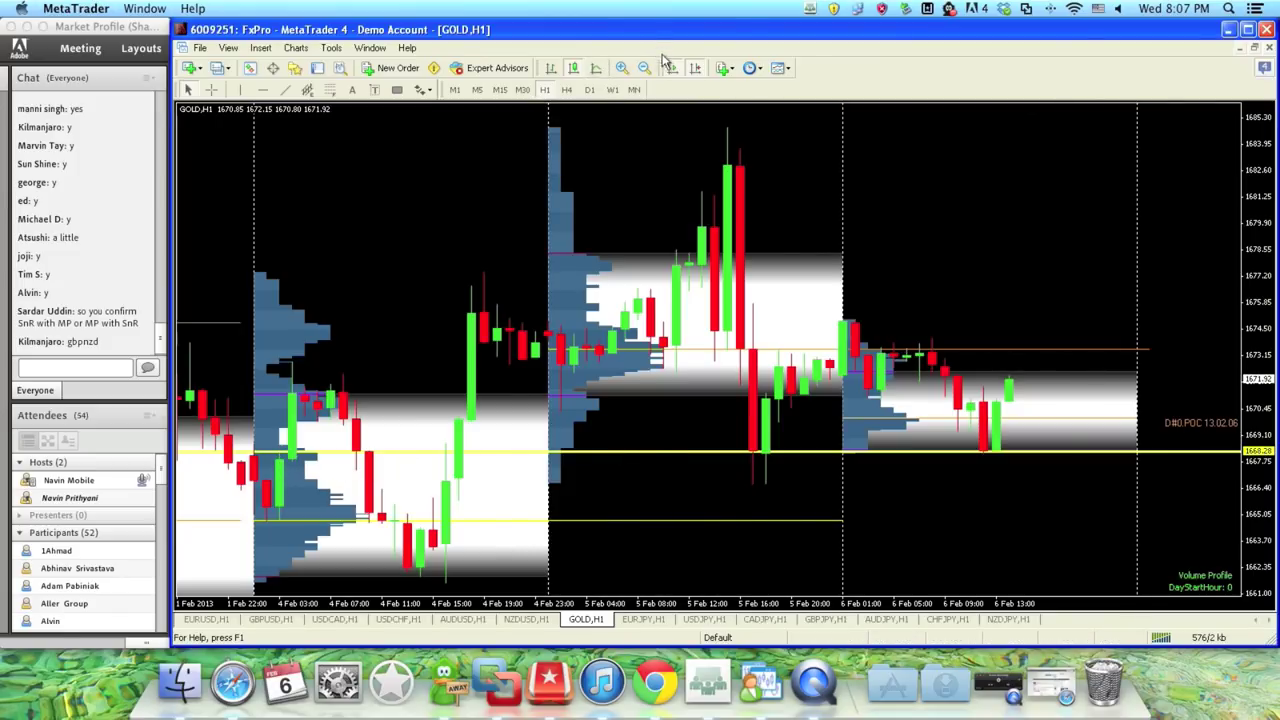
# Step: Examine how gold price reacts around the 1668.28 line back to 29 Jan 2013, and return to the latest candles
pyautogui.scroll(5, 570, 170)
pyautogui.scroll(1, 600, 252)
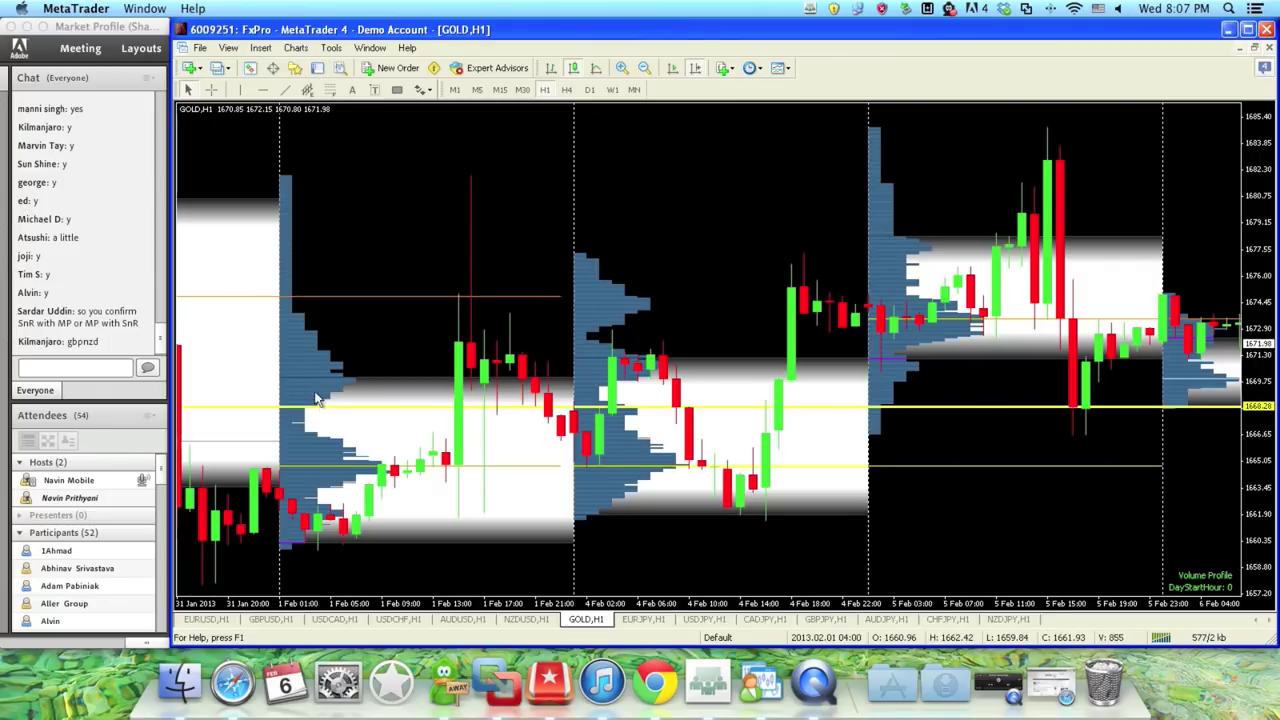
pyautogui.scroll(20, 372, 342)
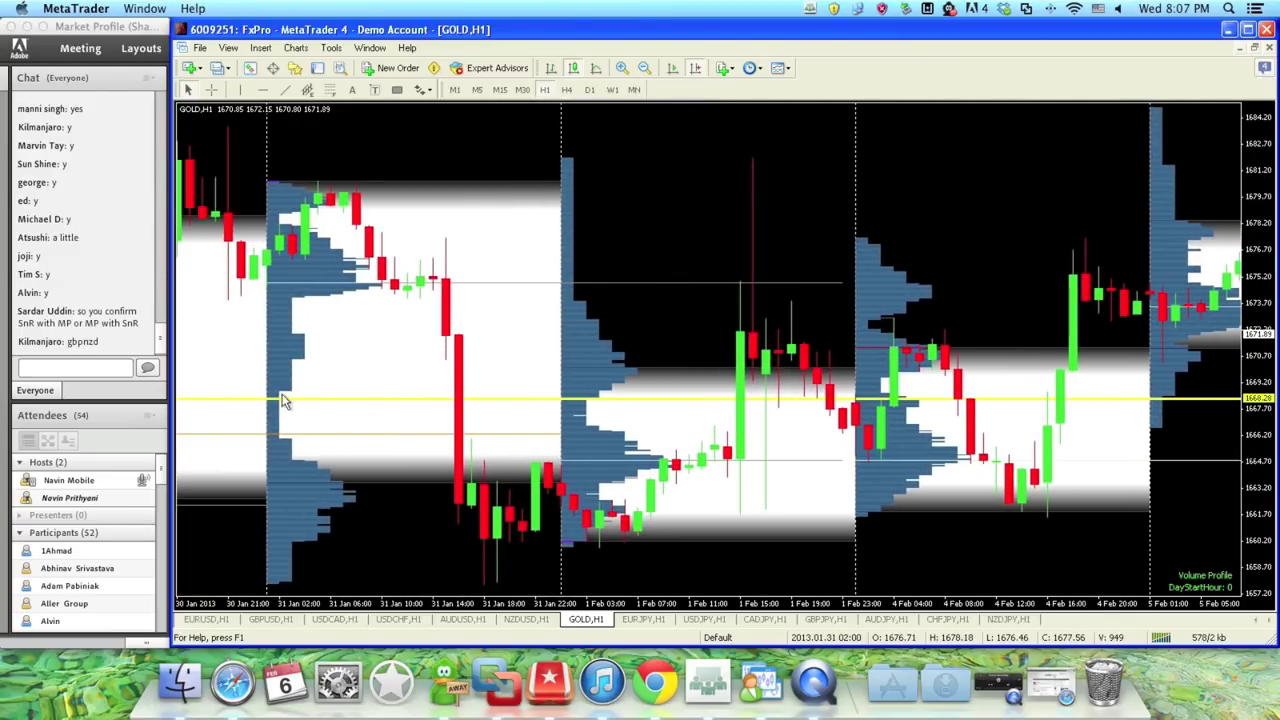
pyautogui.scroll(20, 696, 243)
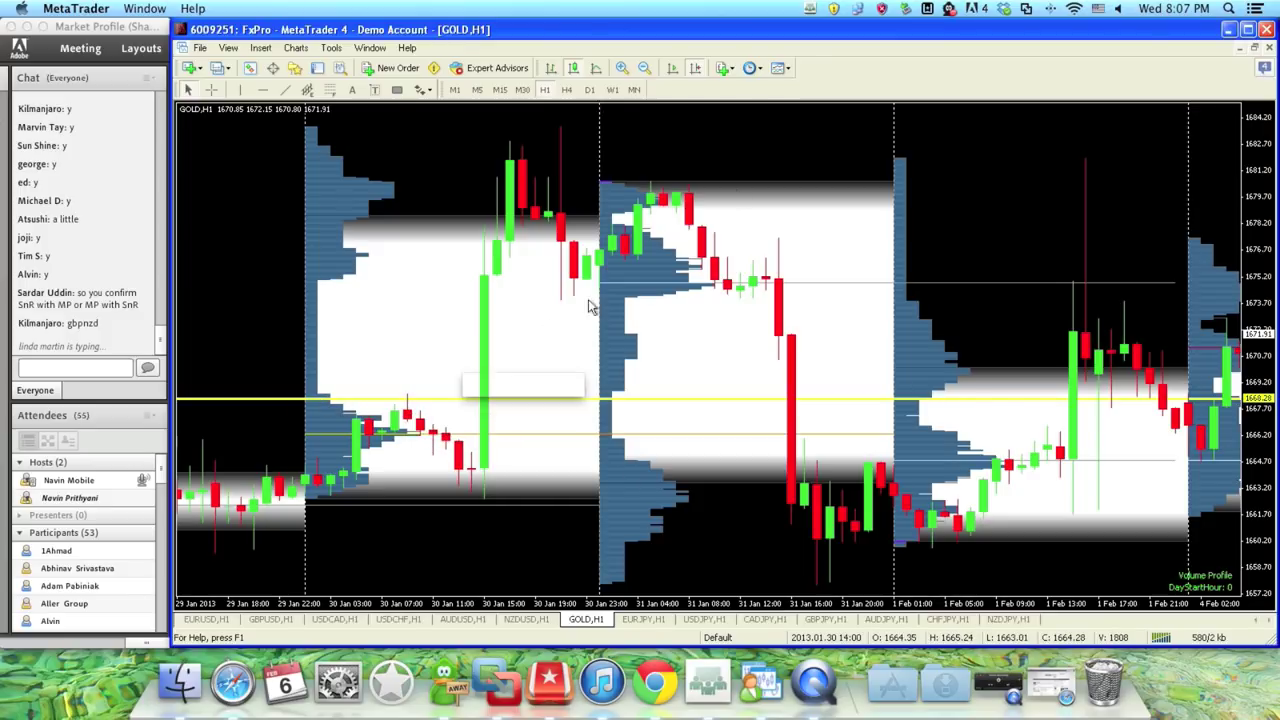
pyautogui.click(696, 69)
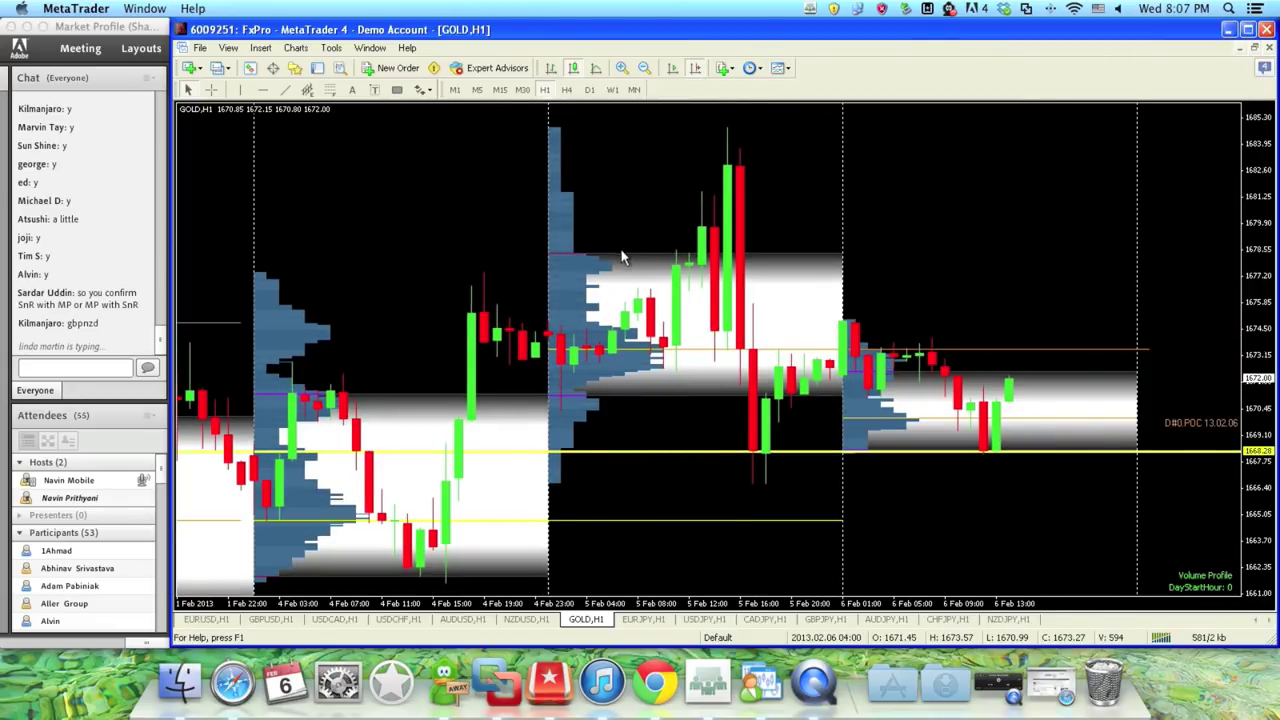
# Step: Place an up arrow below the 6 Feb candle that bounces from the 1668.28 line on the GOLD chart
pyautogui.click(431, 90)
pyautogui.click(460, 165)
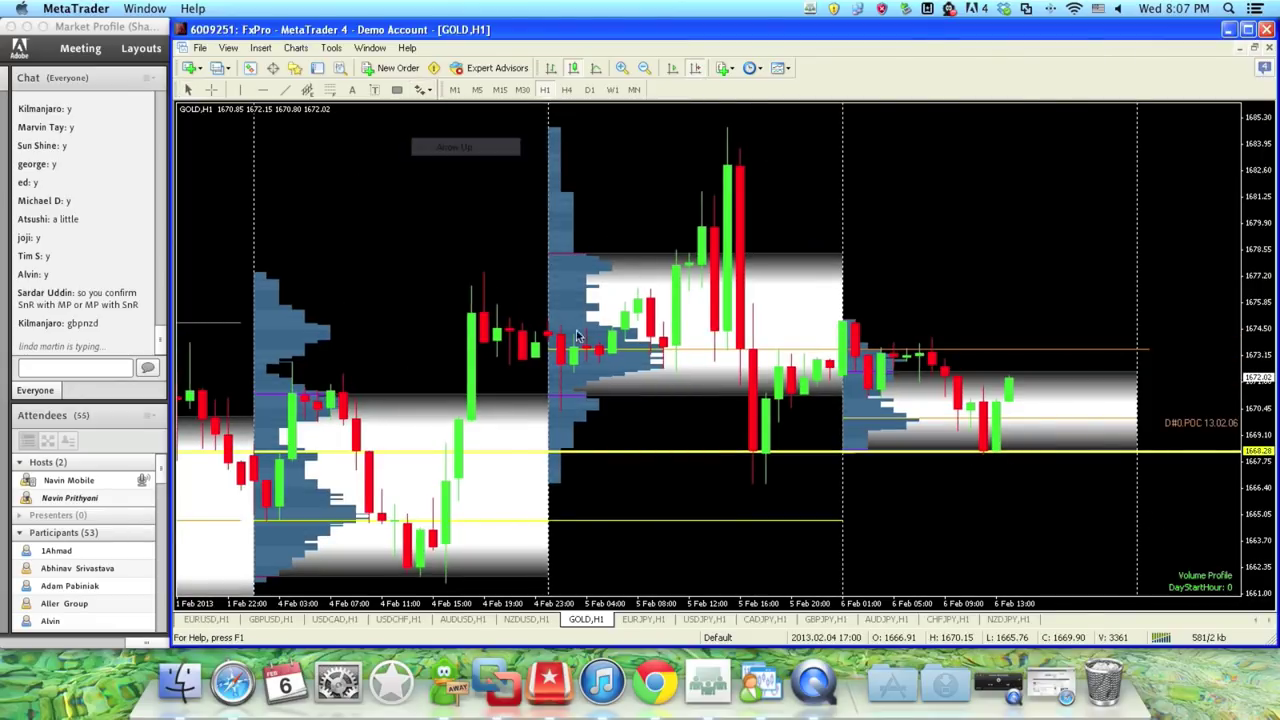
pyautogui.click(999, 470)
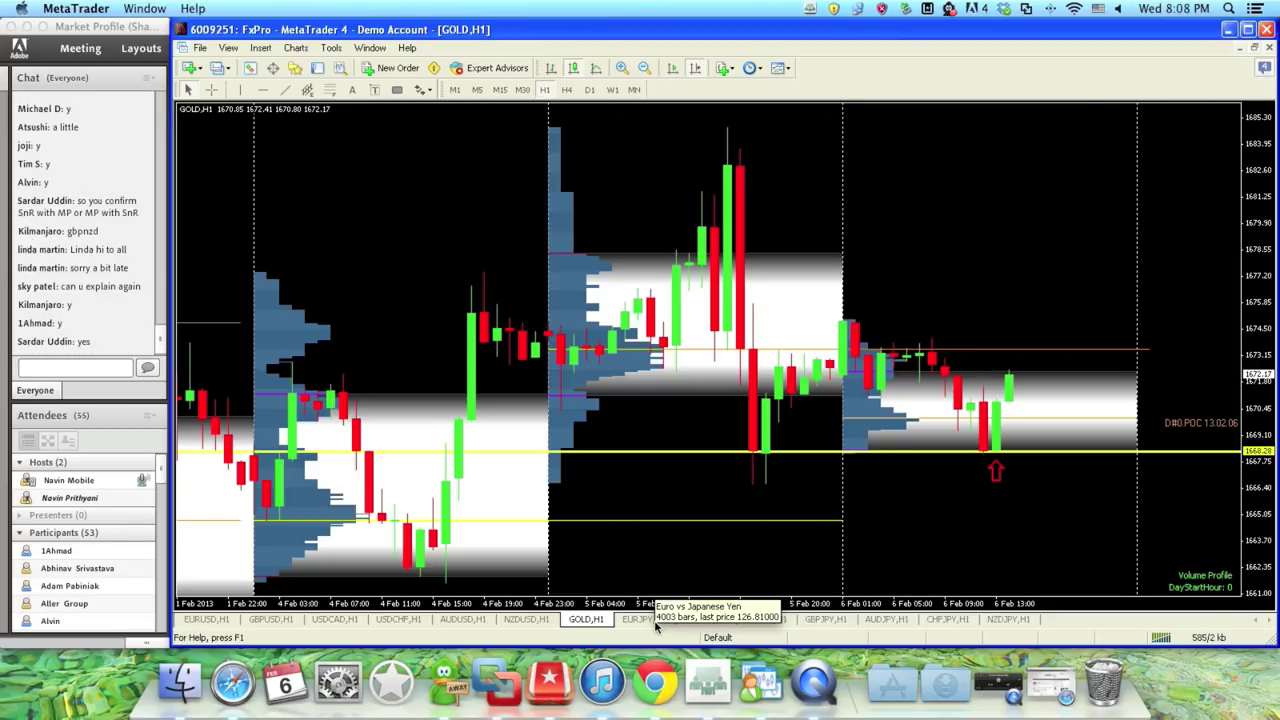
# Step: Look through the EURJPY, USDJPY, CADJPY, GBPJPY and AUDJPY H1 charts, and return to GBPJPY
pyautogui.click(660, 622)
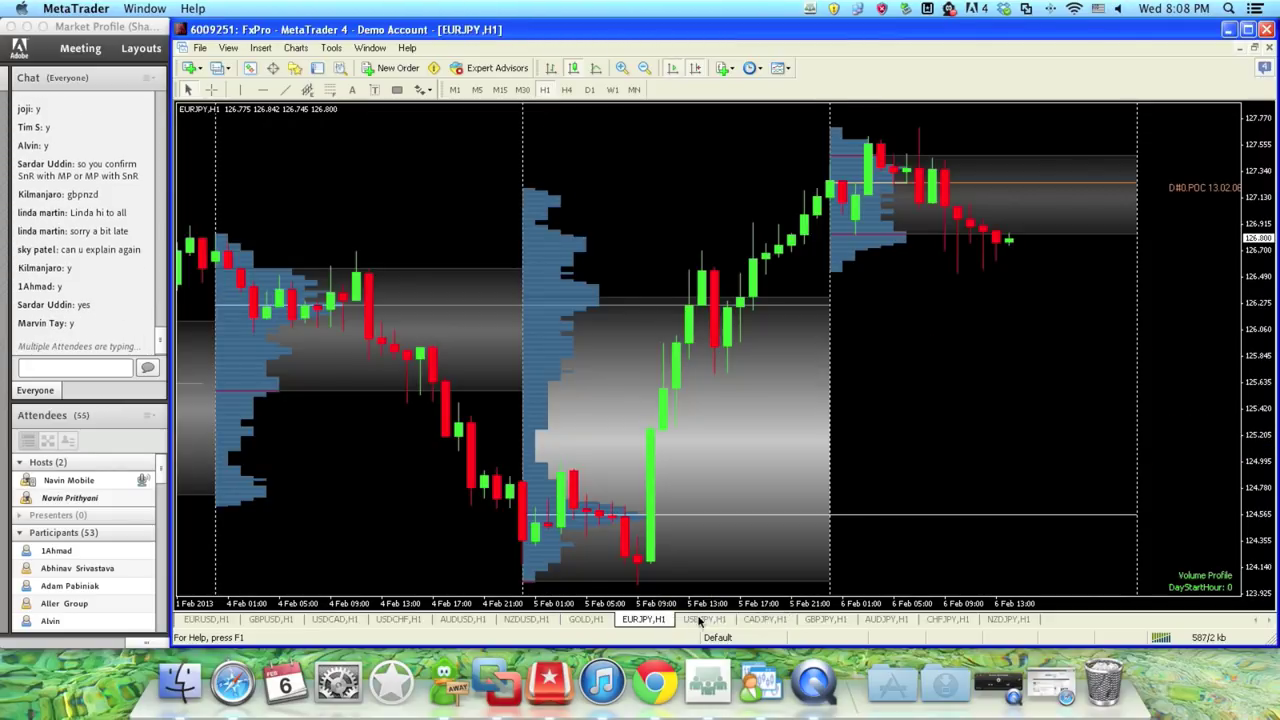
pyautogui.click(704, 620)
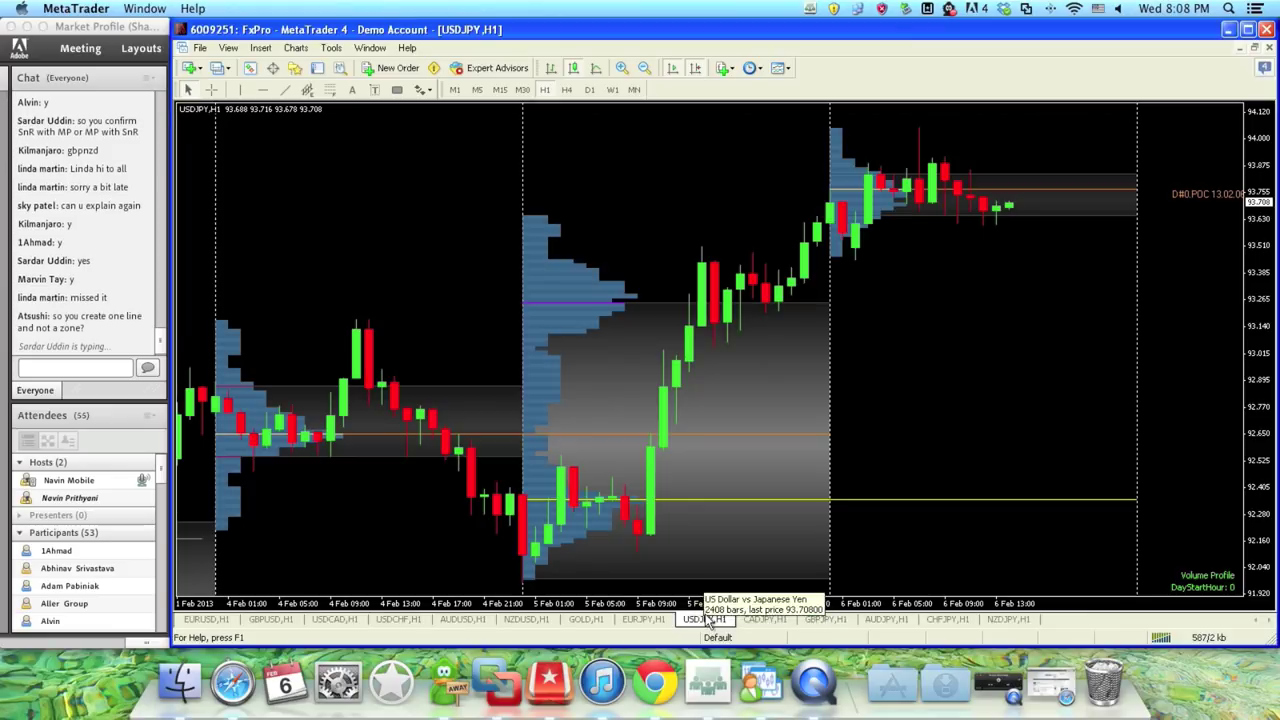
pyautogui.click(750, 622)
pyautogui.click(826, 620)
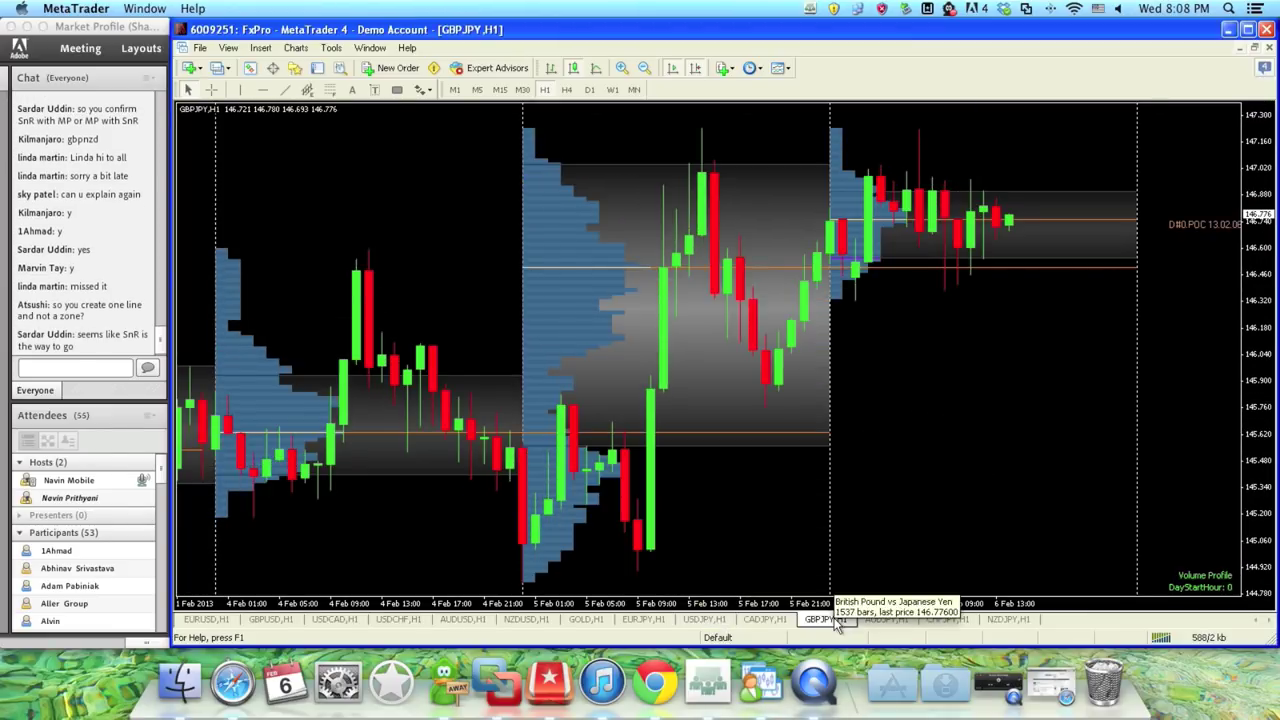
pyautogui.click(872, 620)
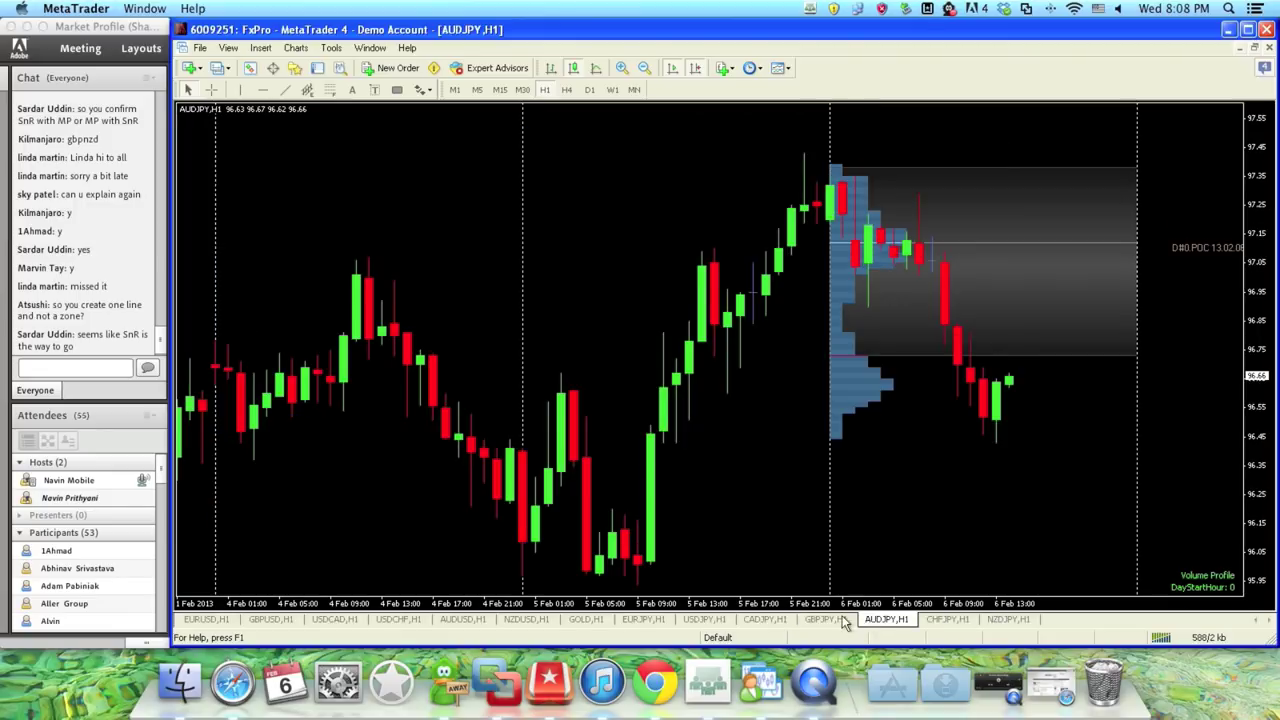
pyautogui.click(826, 620)
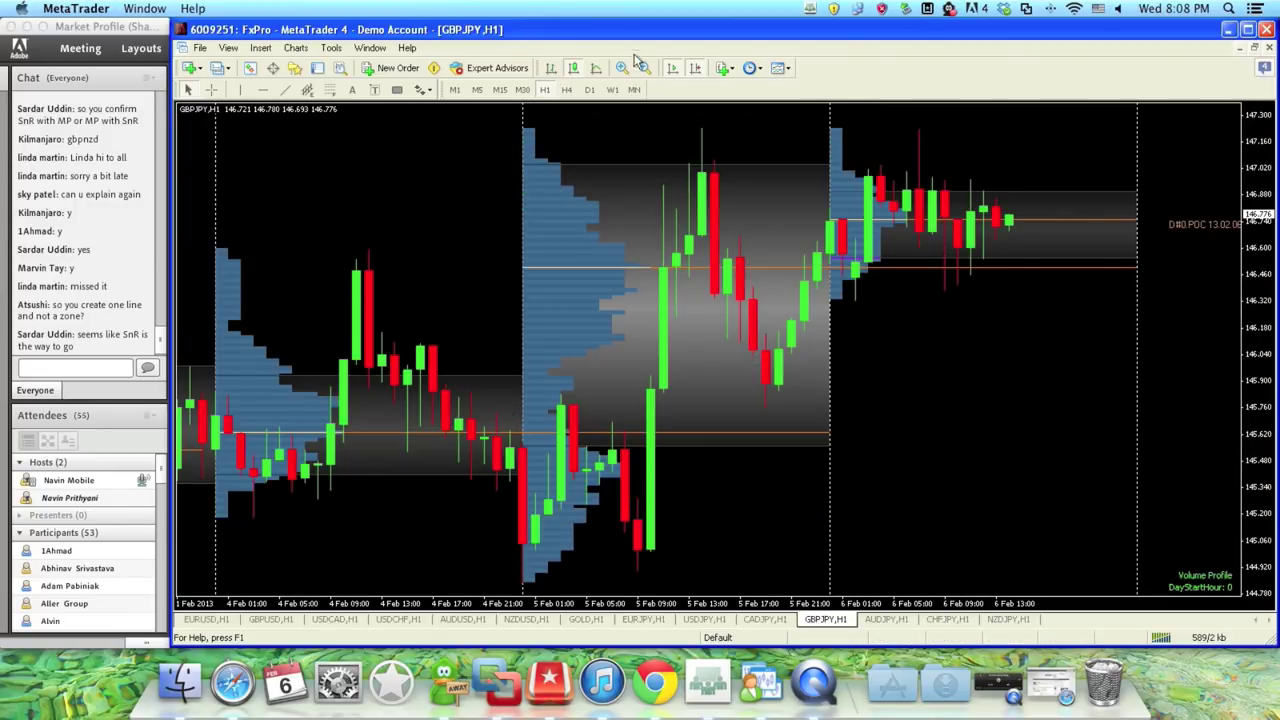
# Step: Examine the GBPJPY volume profiles from the latest candles back to 22 Jan 2013
pyautogui.moveTo(464, 225); pyautogui.dragTo(734, 264)
pyautogui.moveTo(654, 226); pyautogui.dragTo(930, 215)
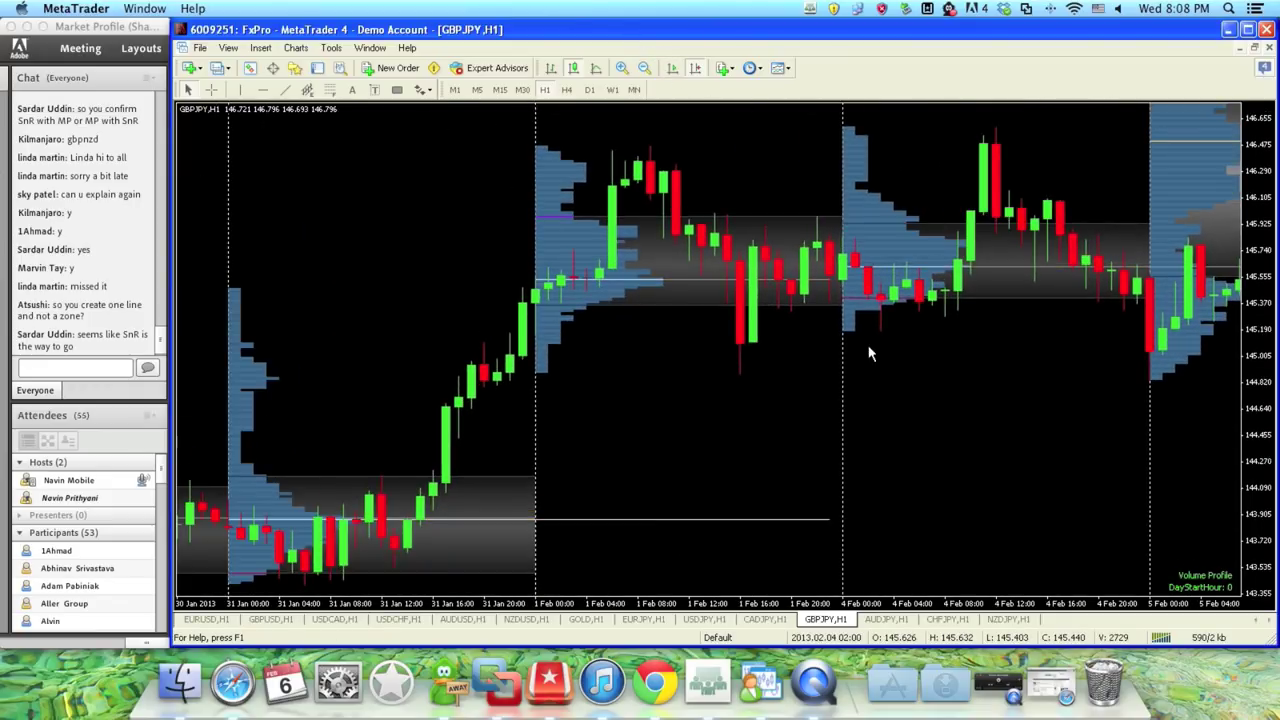
pyautogui.scroll(5, 952, 402)
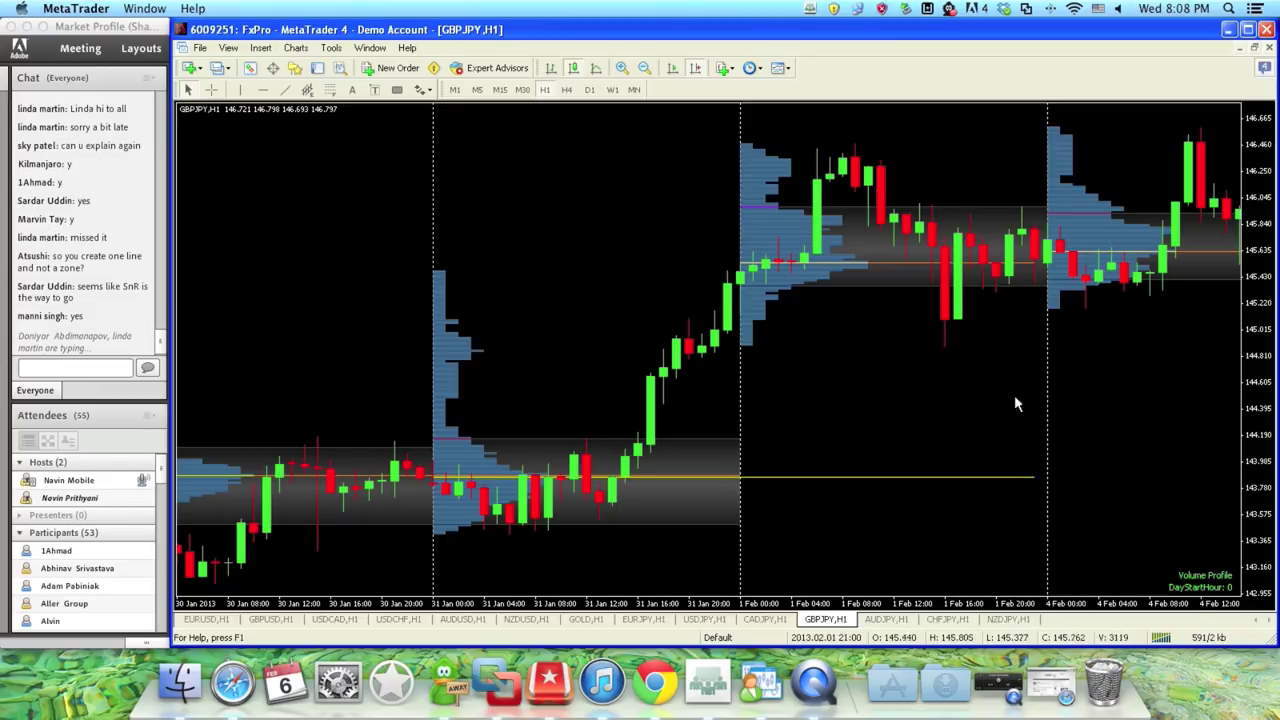
pyautogui.moveTo(966, 406); pyautogui.dragTo(929, 406)
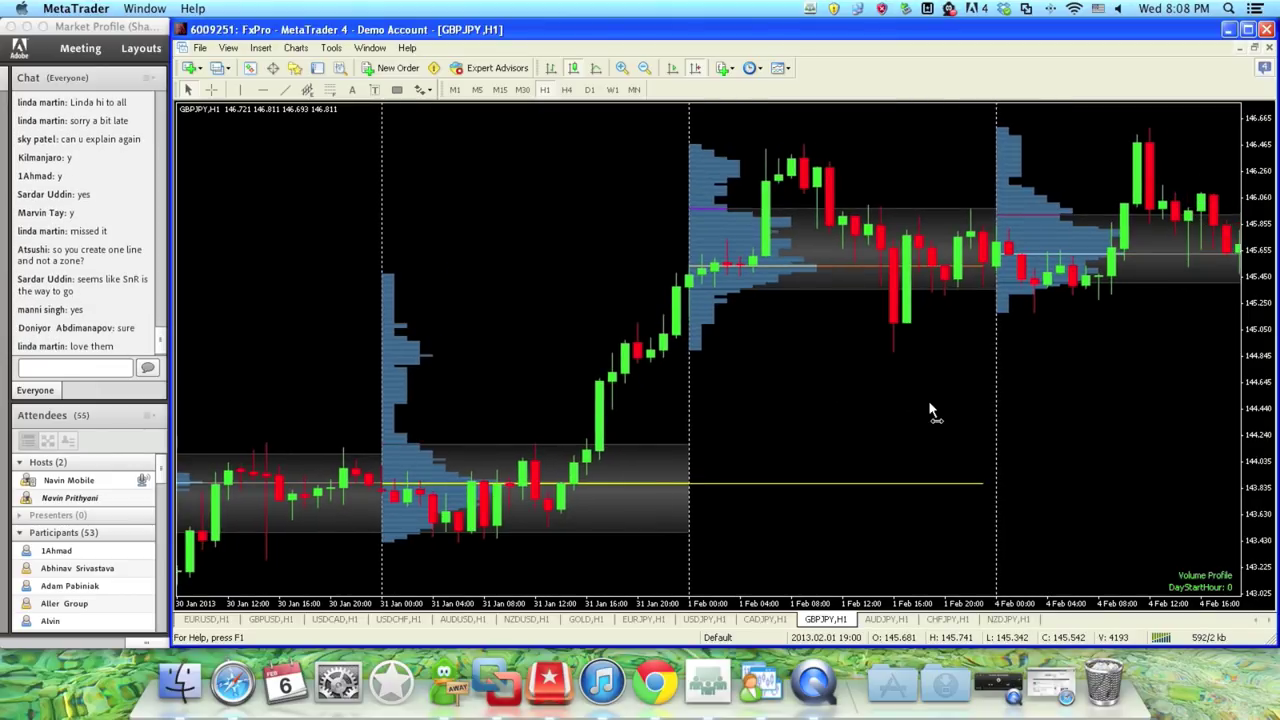
pyautogui.scroll(8, 1010, 400)
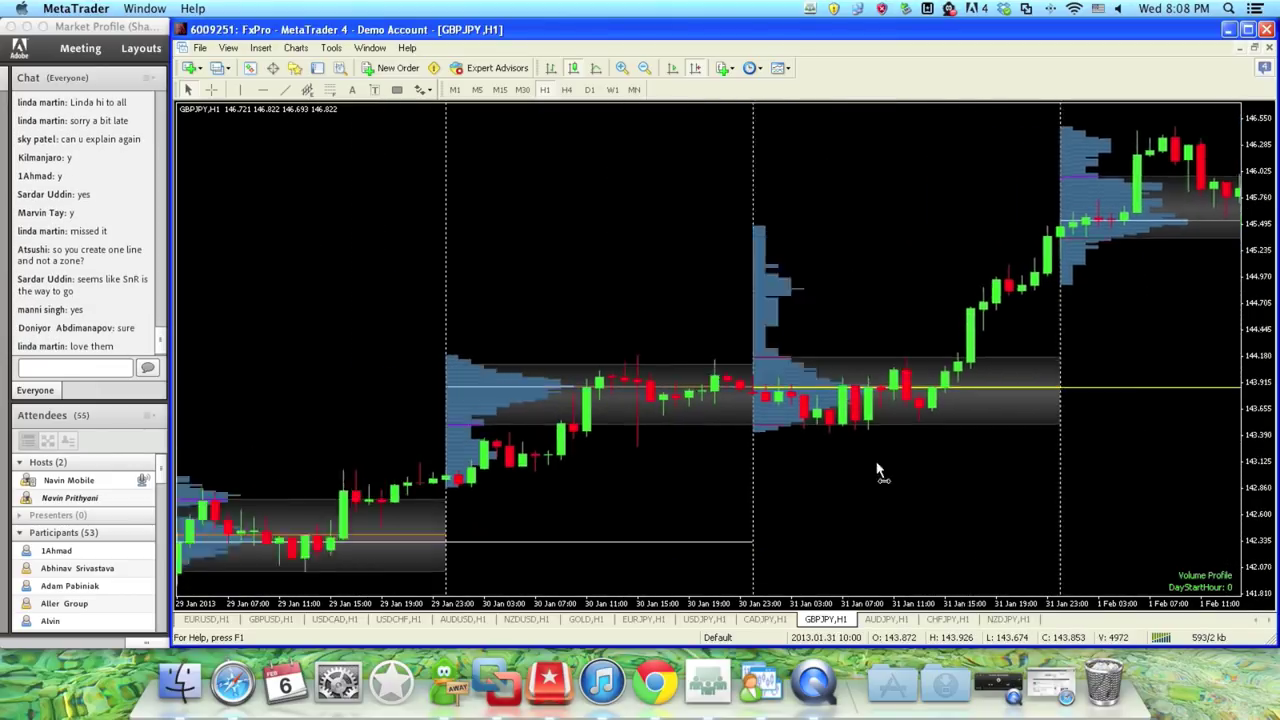
pyautogui.moveTo(866, 471); pyautogui.dragTo(1133, 455)
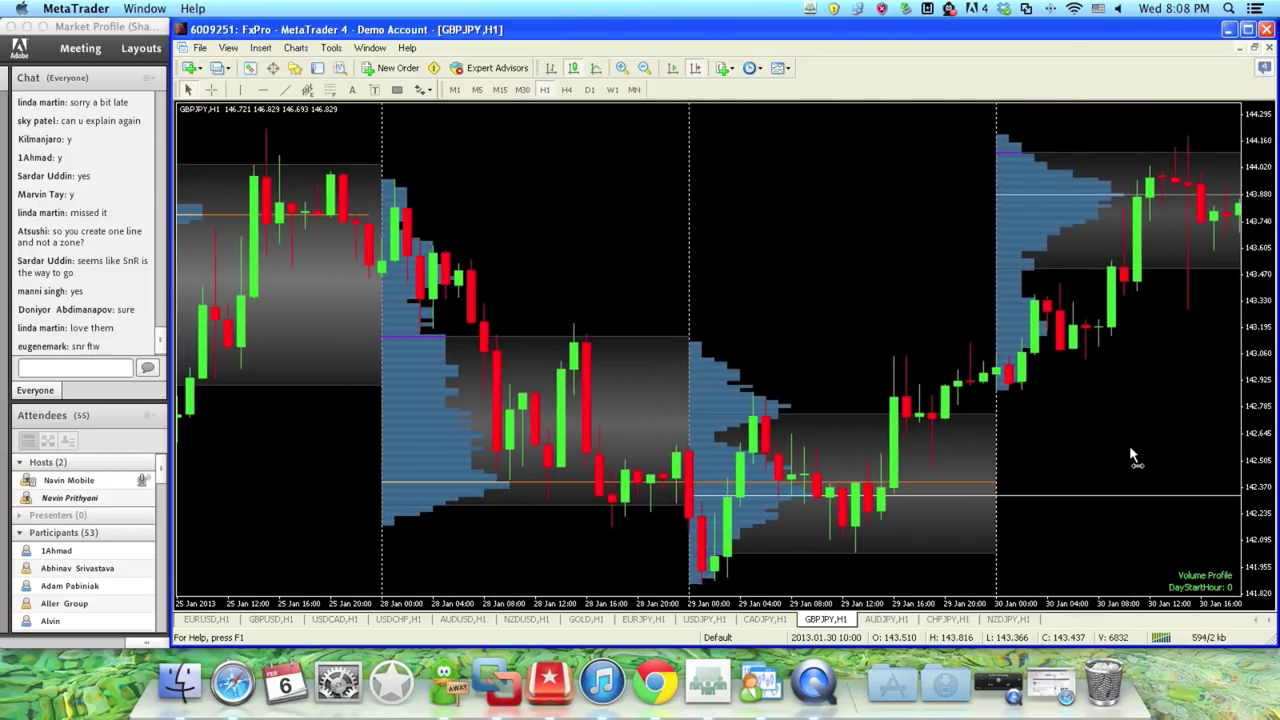
pyautogui.scroll(1, 1131, 455)
pyautogui.scroll(2, 1171, 455)
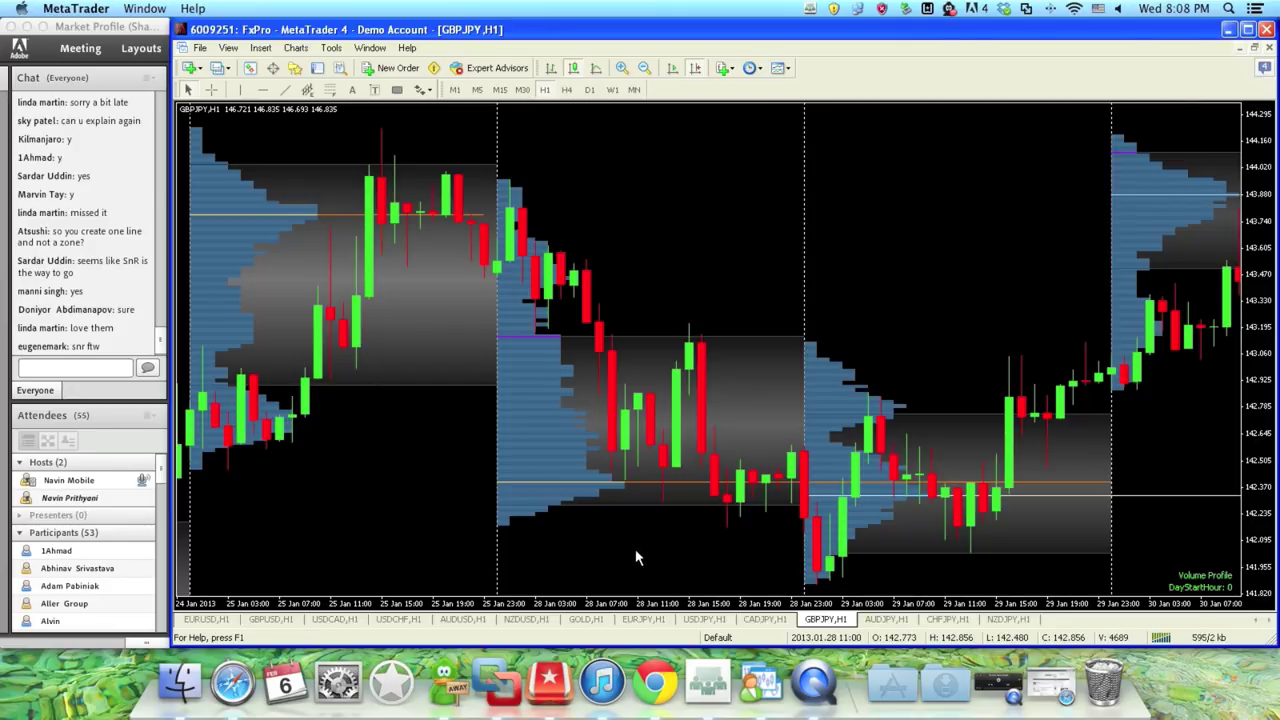
pyautogui.moveTo(624, 571); pyautogui.dragTo(790, 560)
pyautogui.moveTo(479, 530); pyautogui.dragTo(709, 529)
pyautogui.moveTo(612, 533); pyautogui.dragTo(983, 545)
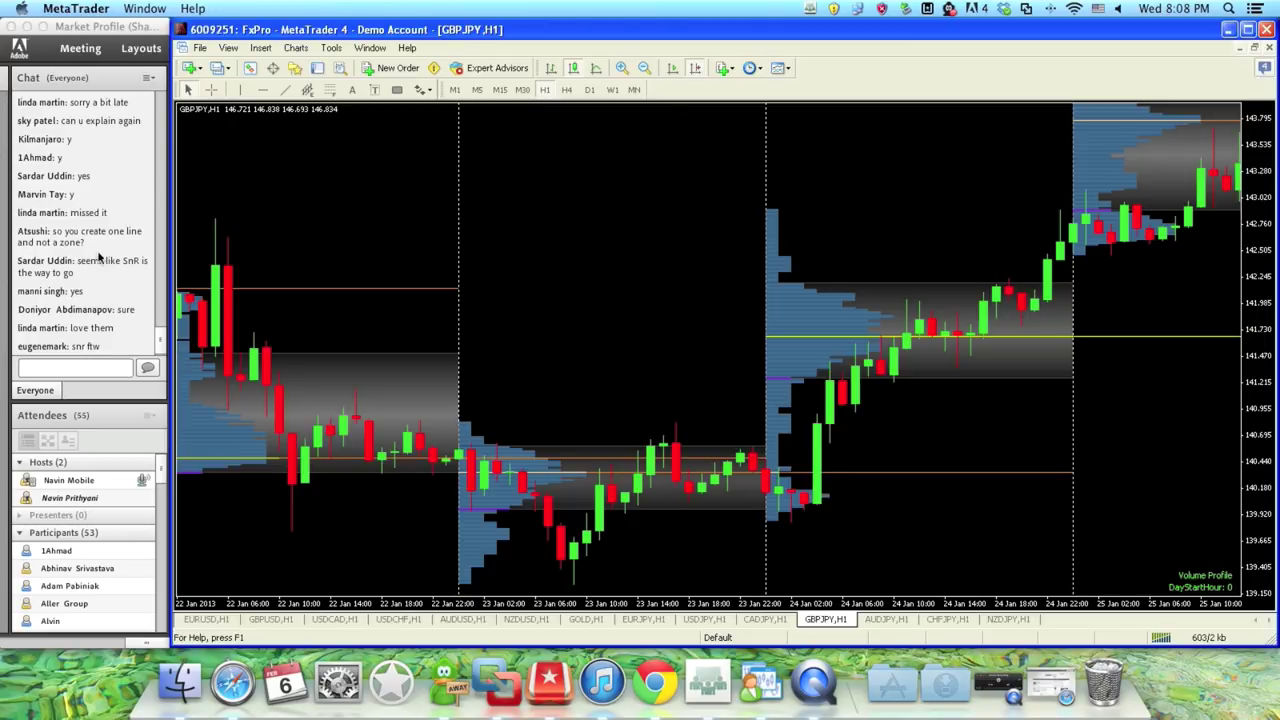
# Step: Examine the earlier GBPJPY profiles and price swings from 22 Jan back to 8 Jan 2013
pyautogui.moveTo(605, 314); pyautogui.dragTo(793, 371)
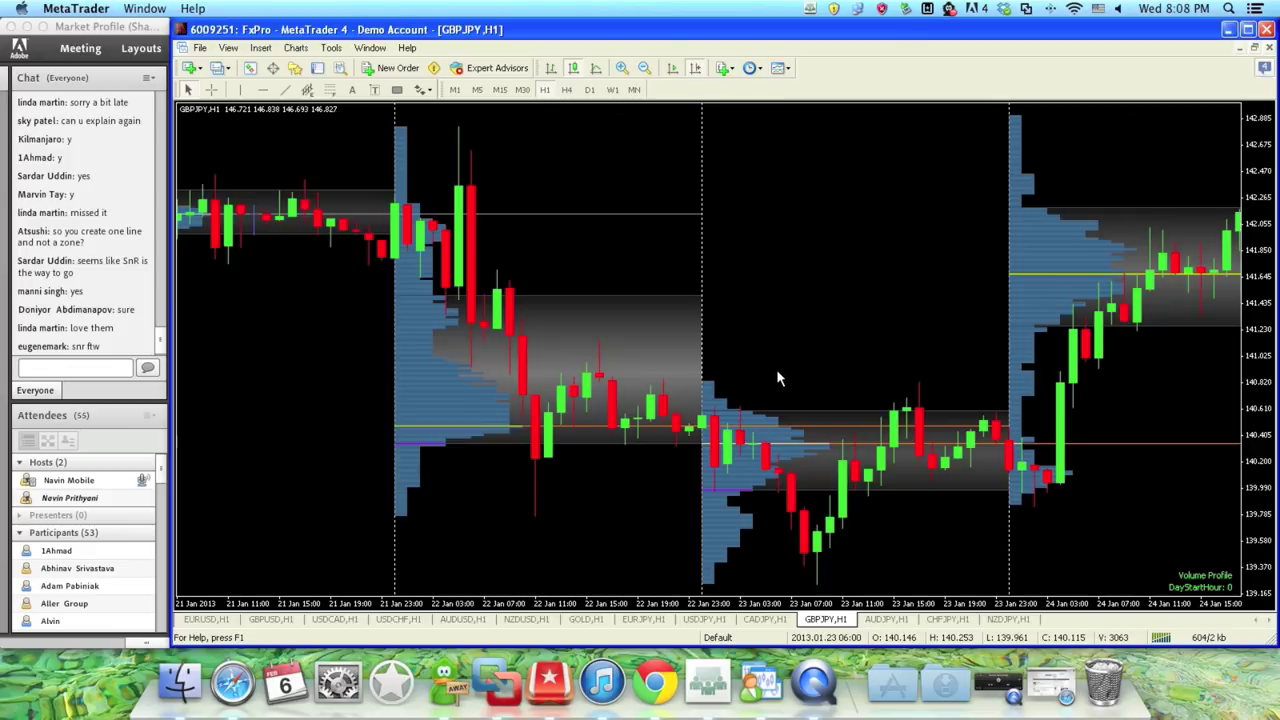
pyautogui.moveTo(782, 375); pyautogui.dragTo(1160, 478)
pyautogui.moveTo(594, 490); pyautogui.dragTo(884, 452)
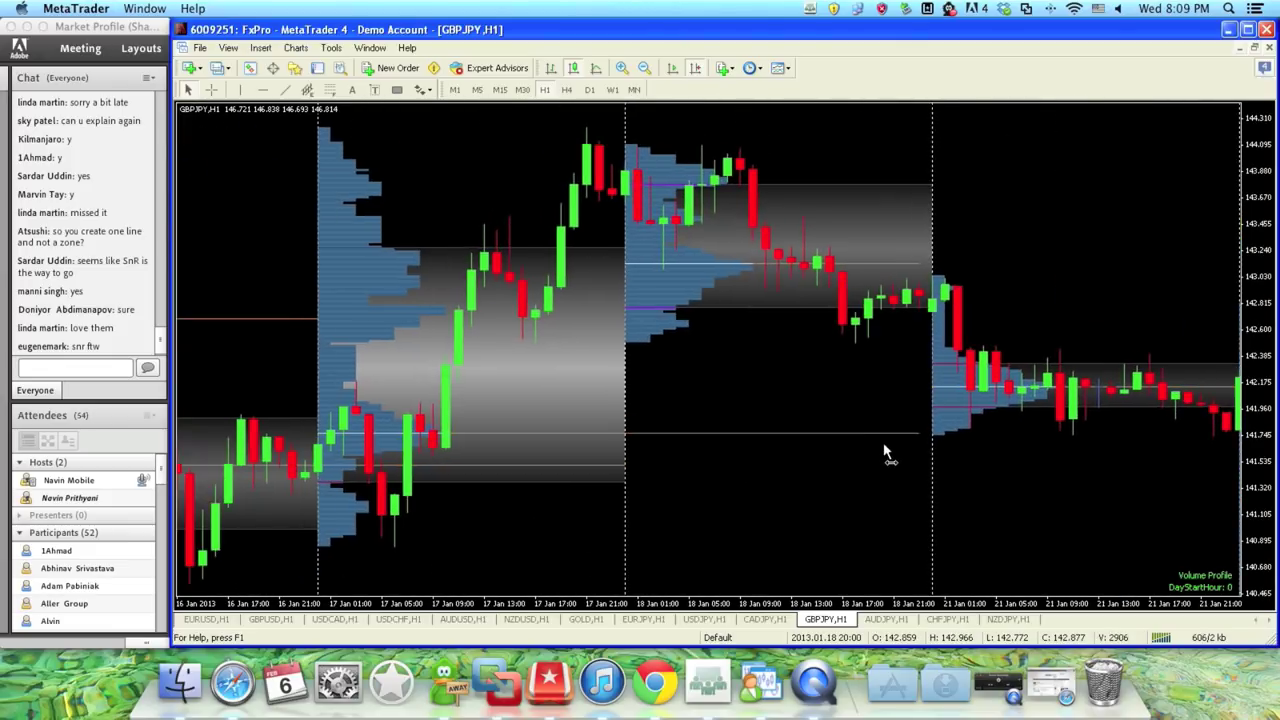
pyautogui.moveTo(742, 493); pyautogui.dragTo(1054, 474)
pyautogui.moveTo(823, 548); pyautogui.dragTo(1080, 534)
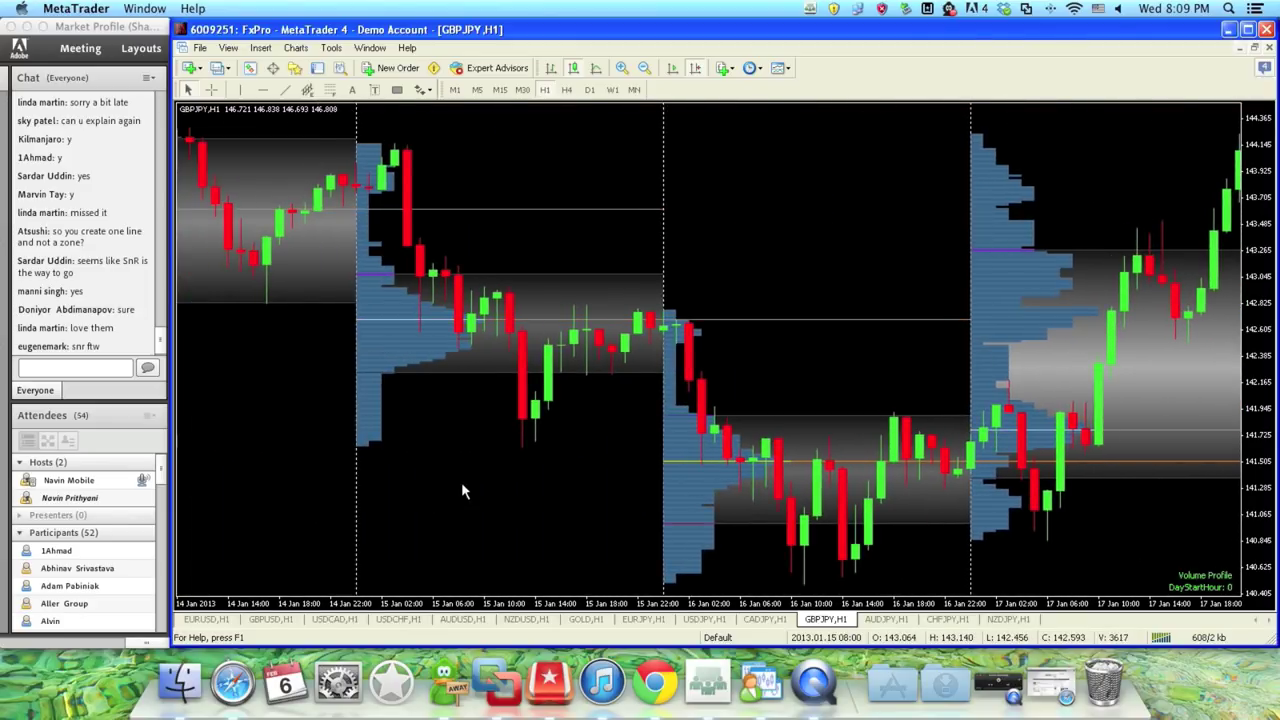
pyautogui.moveTo(467, 495); pyautogui.dragTo(557, 492)
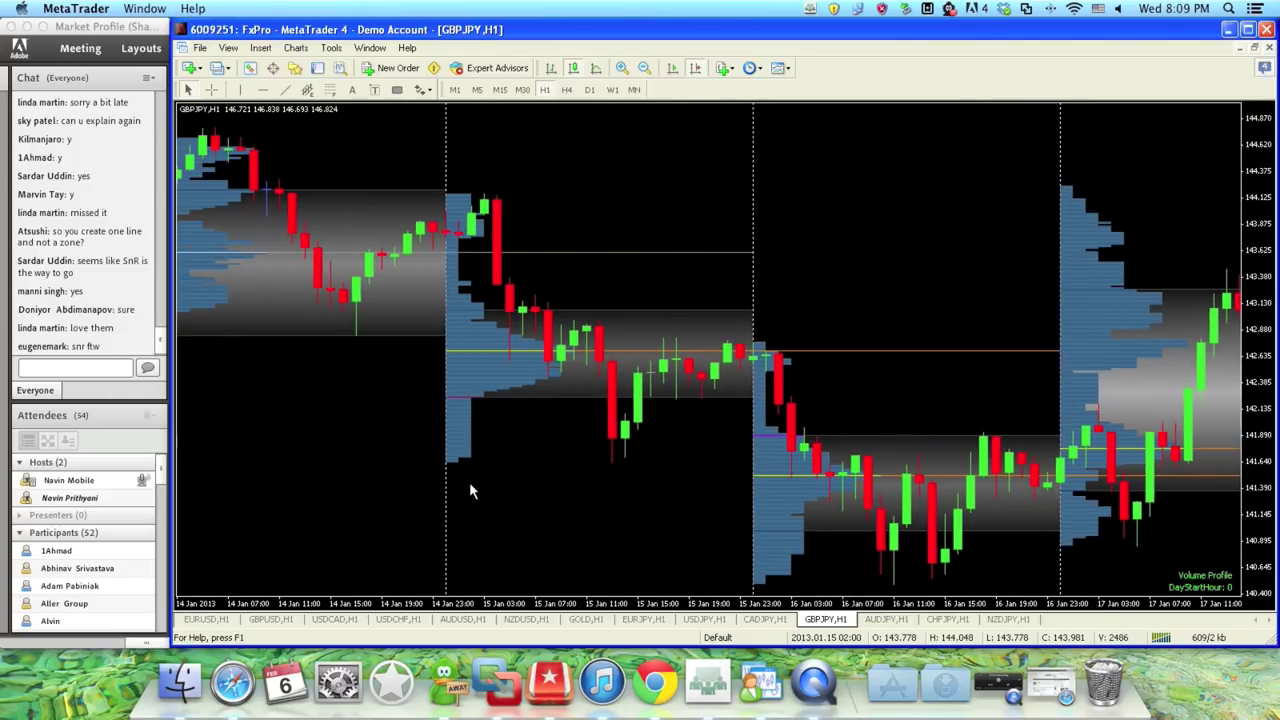
pyautogui.moveTo(346, 480); pyautogui.dragTo(820, 480)
pyautogui.moveTo(683, 460); pyautogui.dragTo(1034, 457)
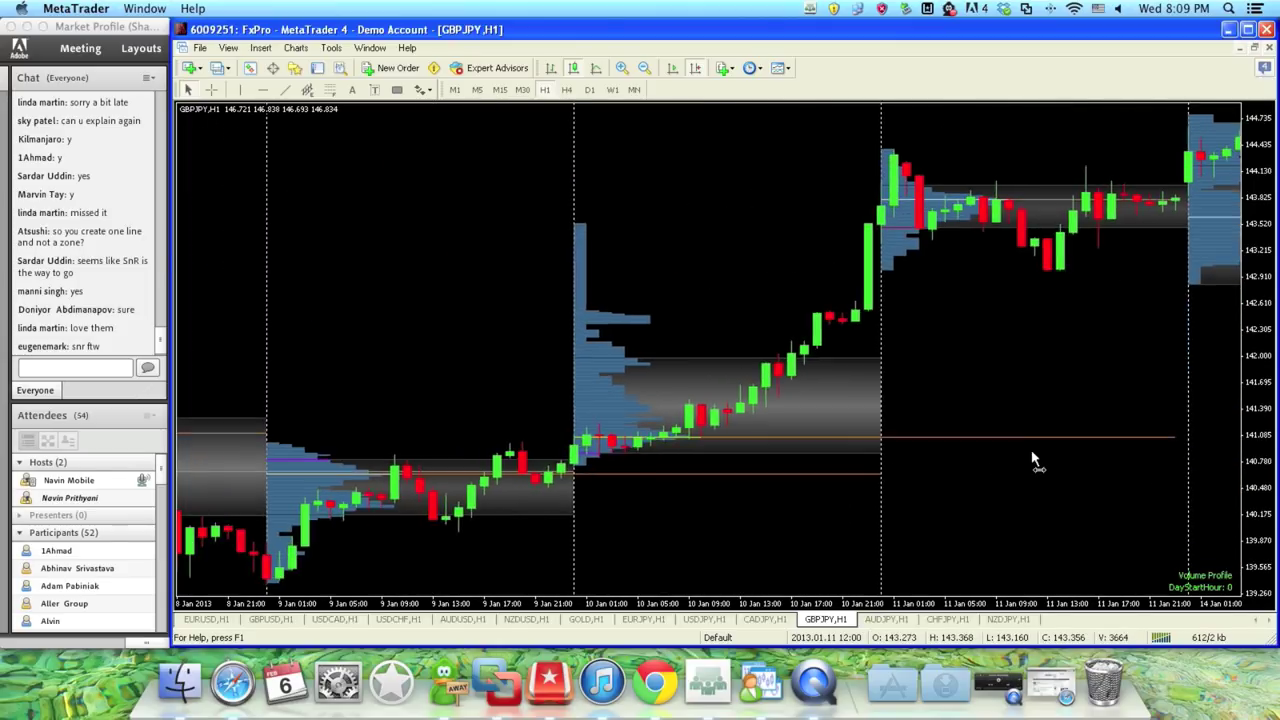
pyautogui.moveTo(764, 554); pyautogui.dragTo(956, 552)
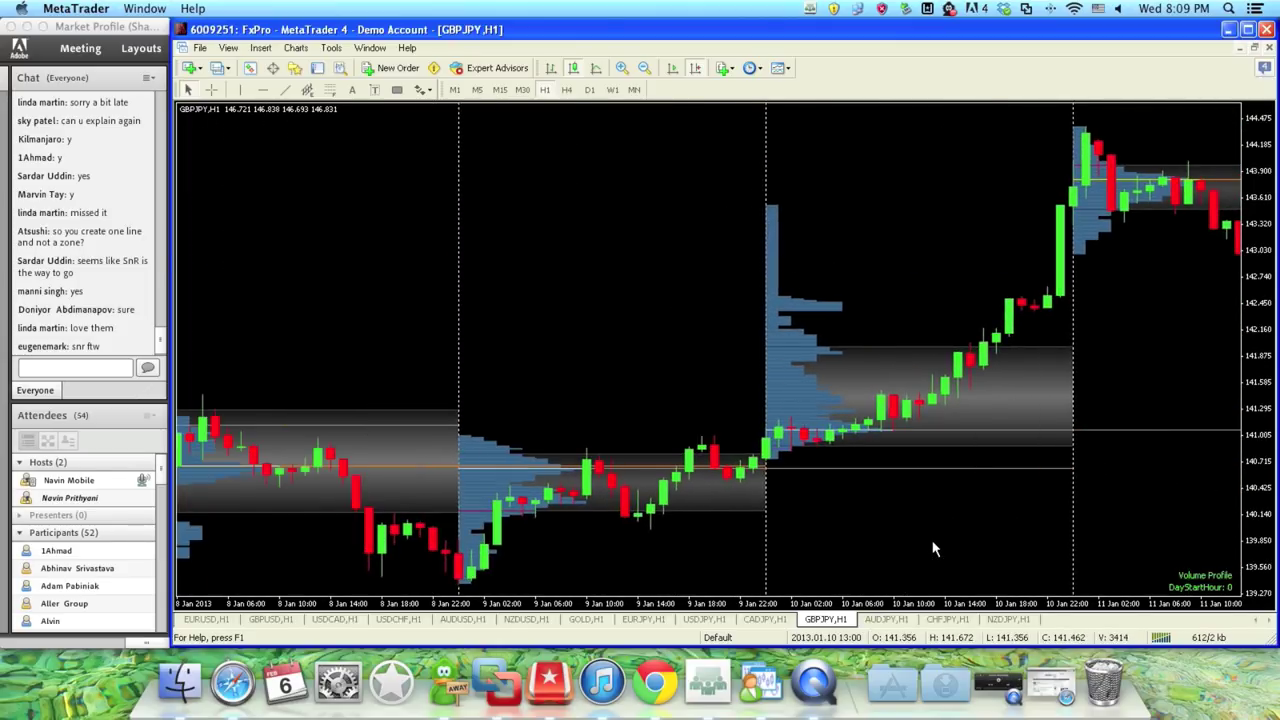
# Step: View the CADJPY, USDCAD and GBPUSD H1 charts briefly
pyautogui.click(766, 620)
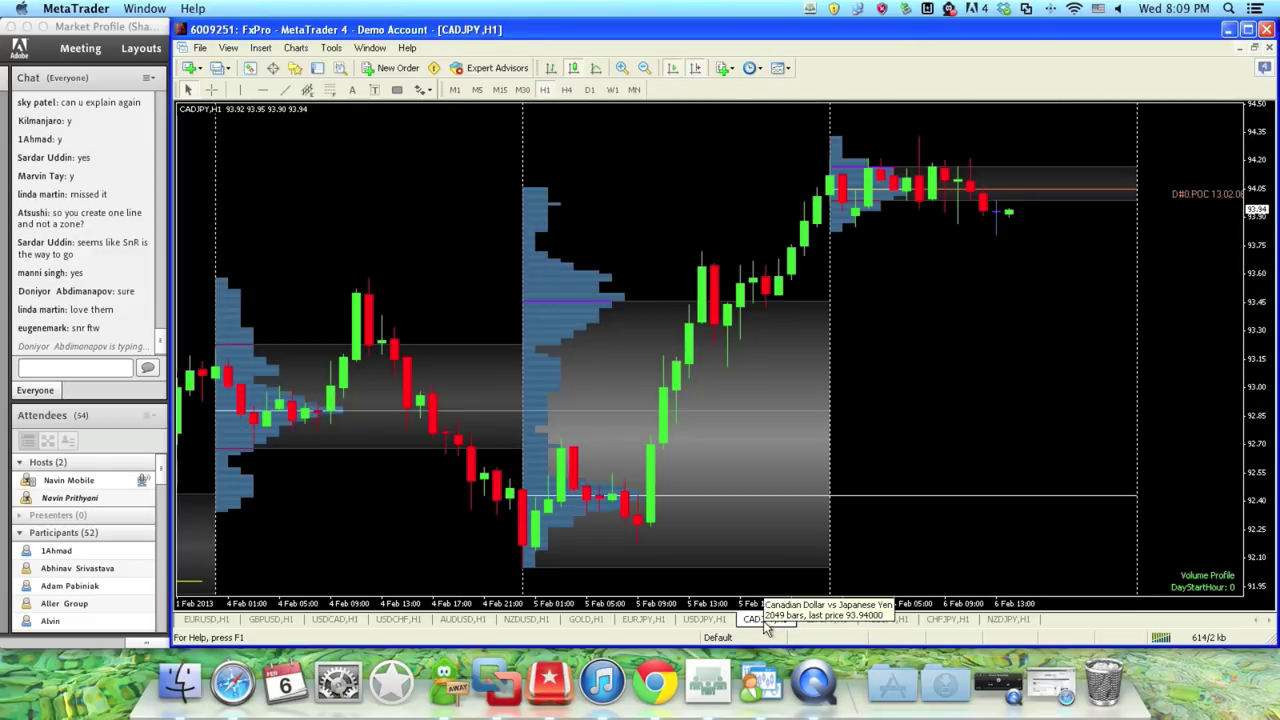
pyautogui.click(352, 619)
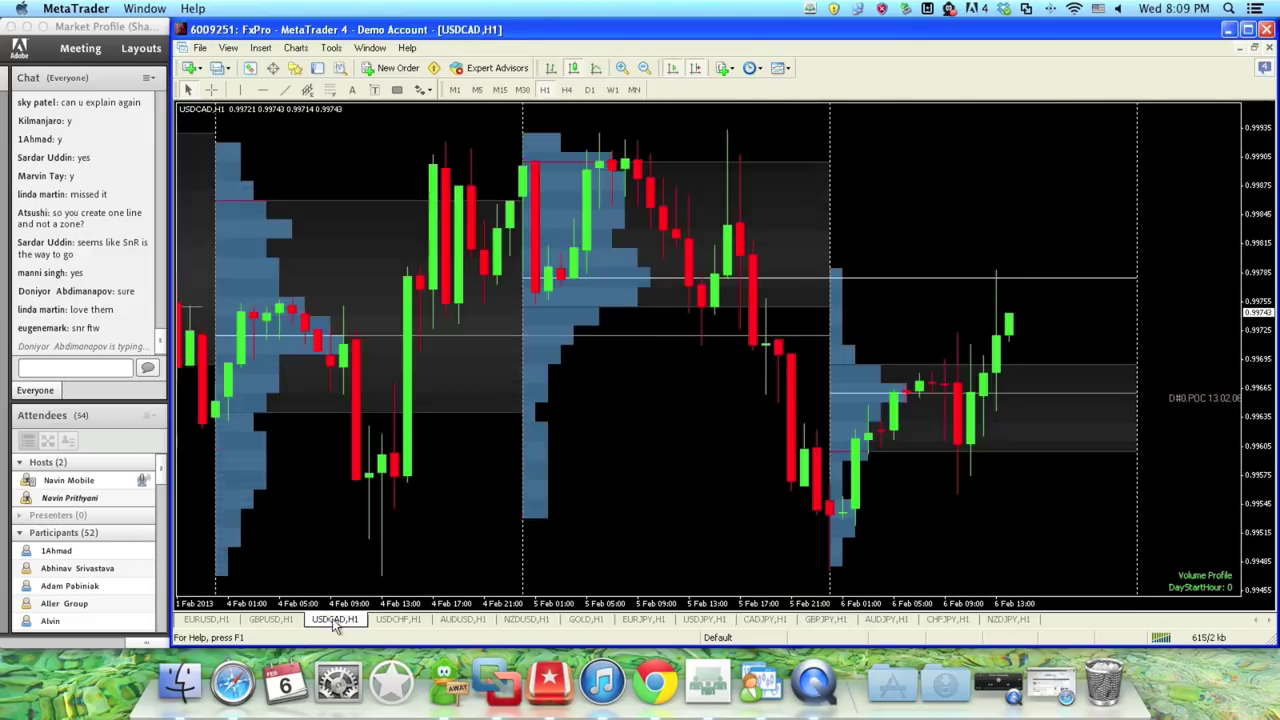
pyautogui.click(273, 621)
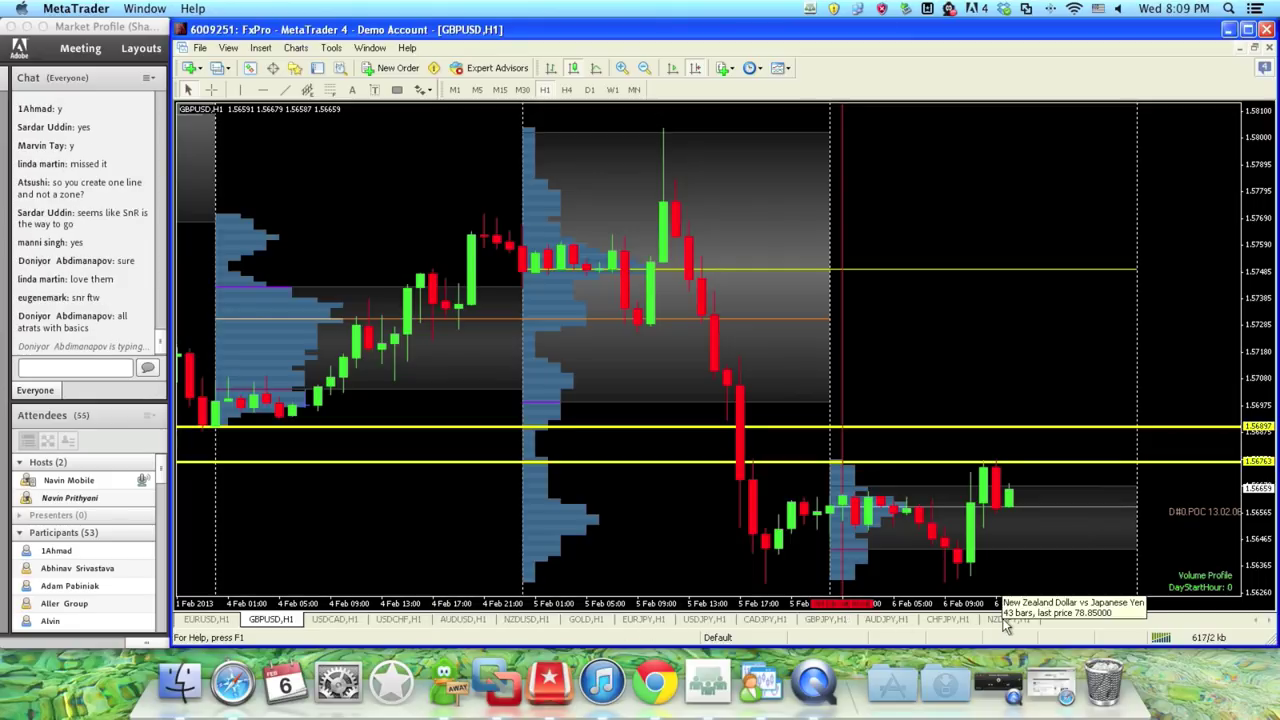
# Step: Switch to the USDJPY H1 chart and place horizontal lines at 89.802 and 89.553 across the upper part of the 17 Jan 2013 profile
pyautogui.click(688, 622)
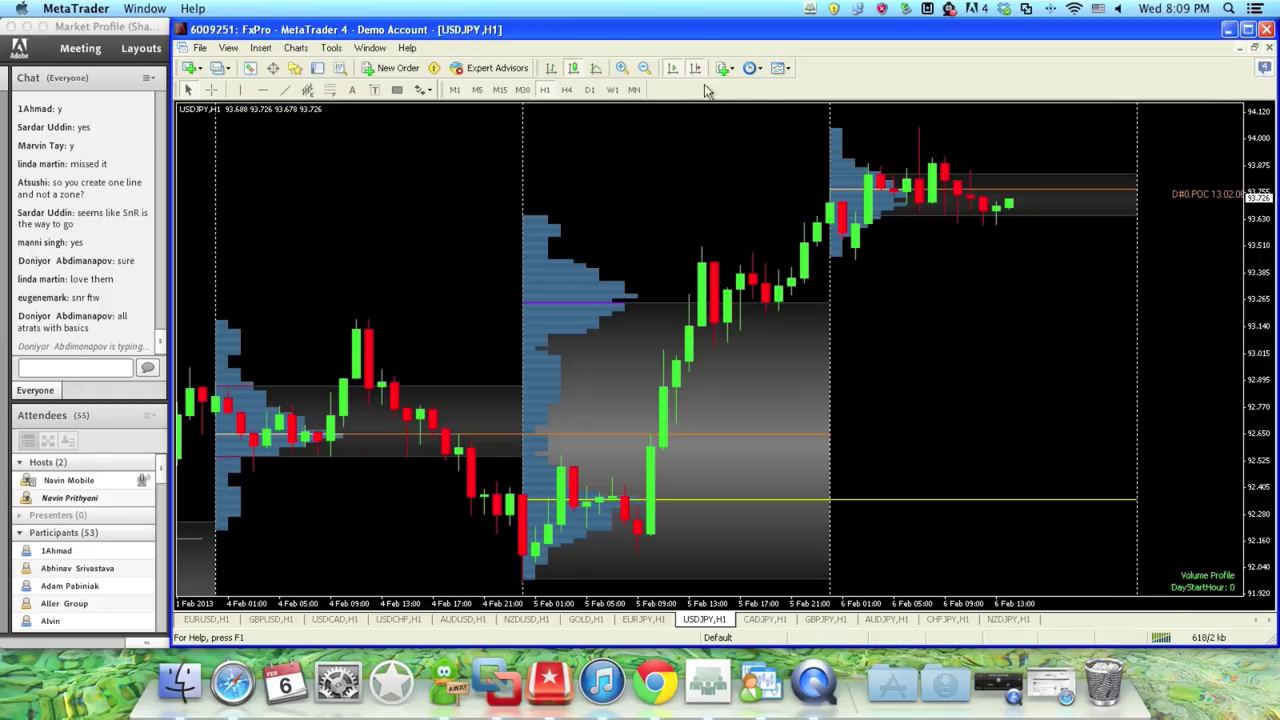
pyautogui.scroll(10, 1150, 535)
pyautogui.scroll(10, 1148, 530)
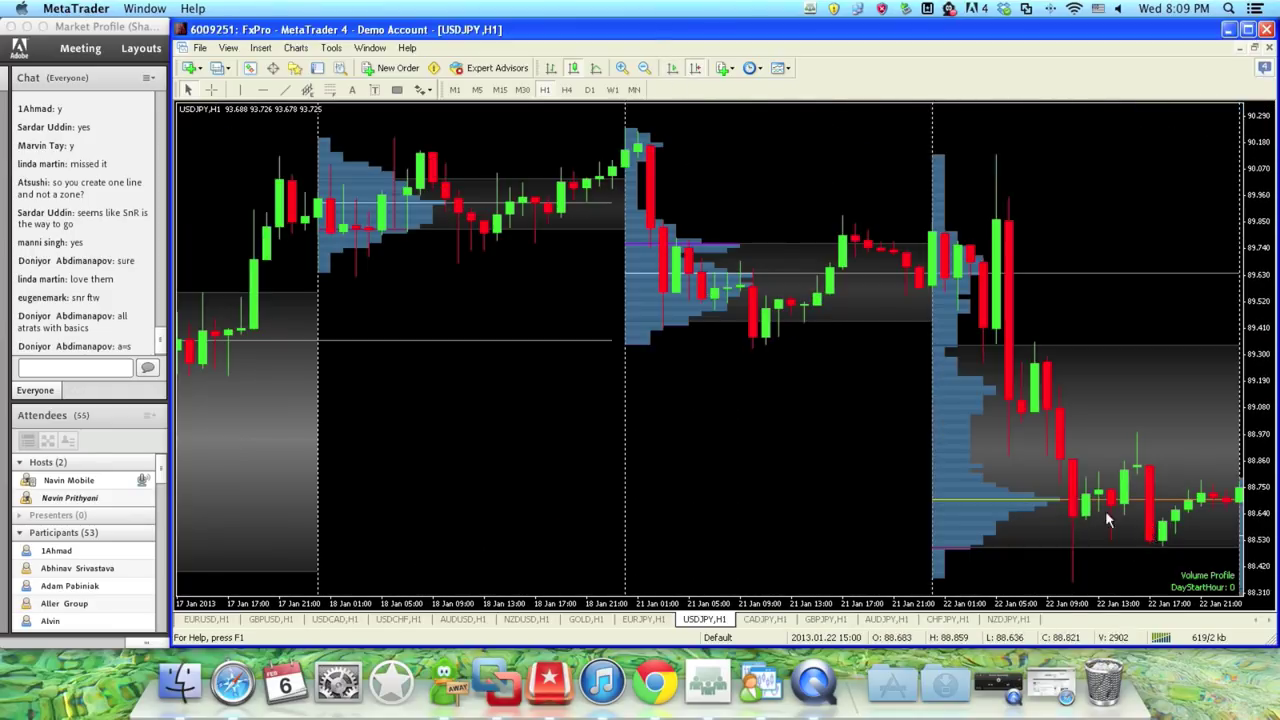
pyautogui.scroll(4, 720, 407)
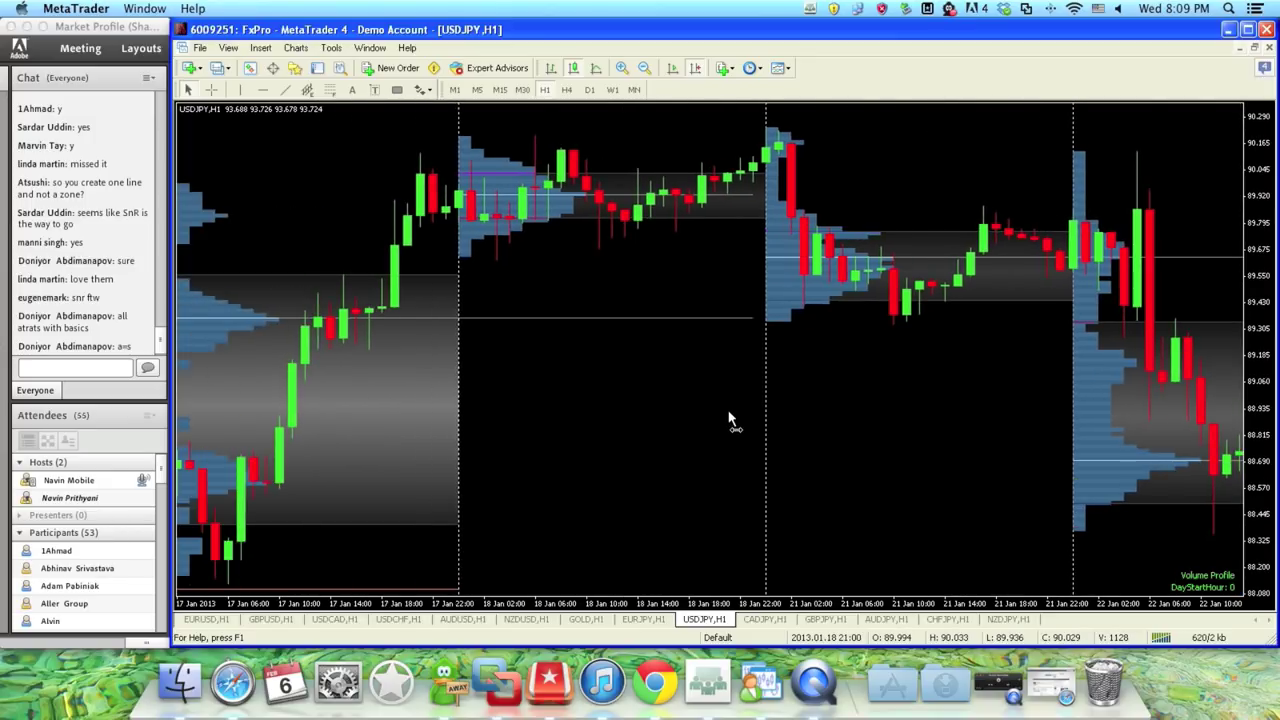
pyautogui.scroll(7, 745, 411)
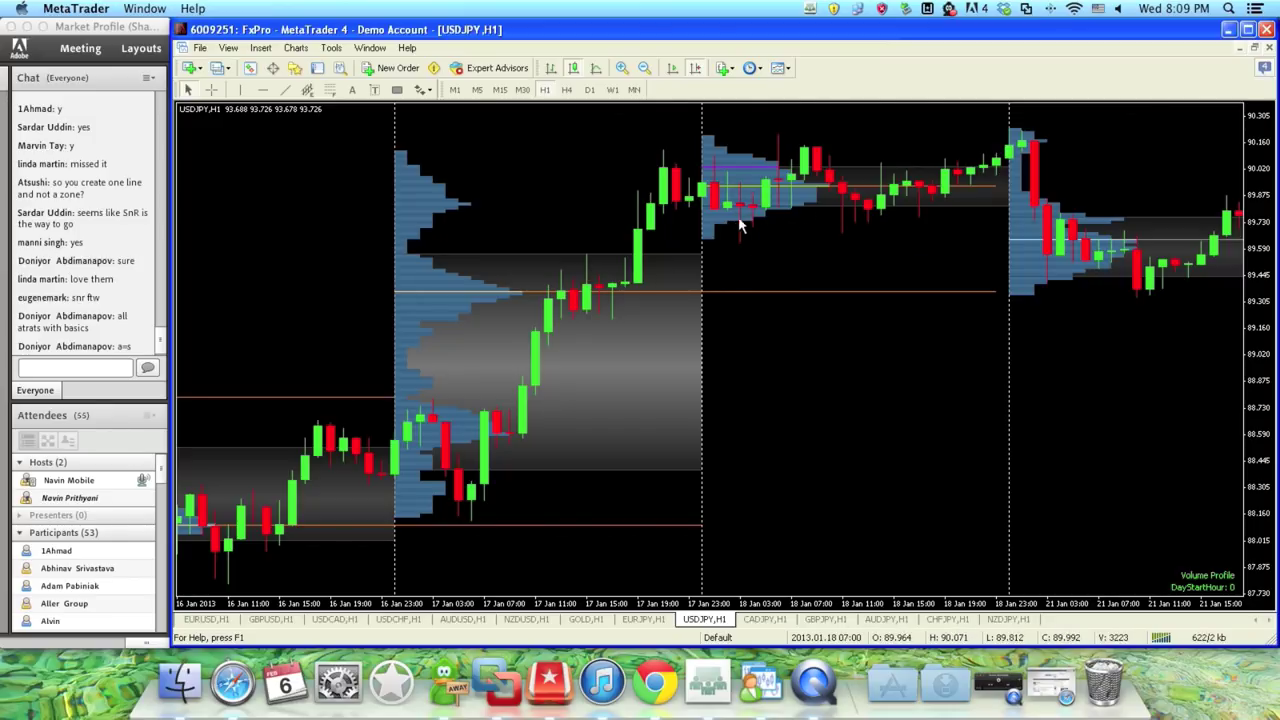
pyautogui.click(262, 89)
pyautogui.click(822, 225)
pyautogui.moveTo(822, 225); pyautogui.dragTo(895, 209)
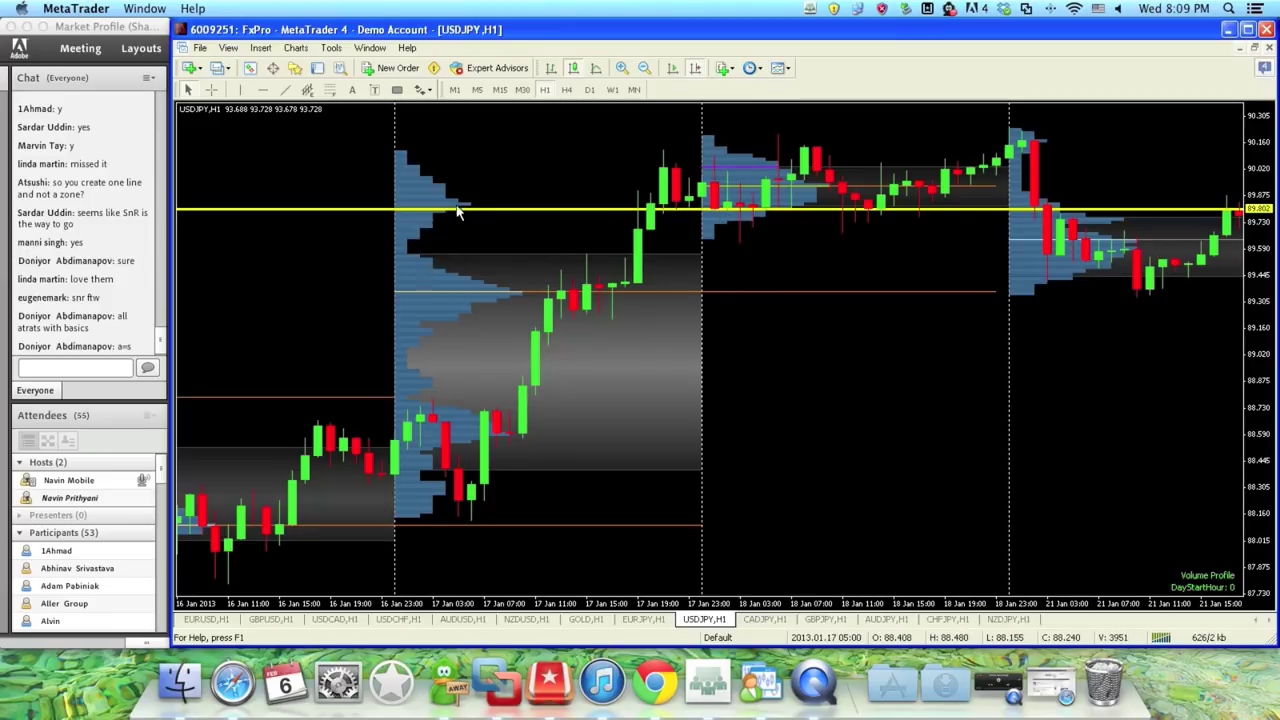
pyautogui.click(263, 89)
pyautogui.click(576, 257)
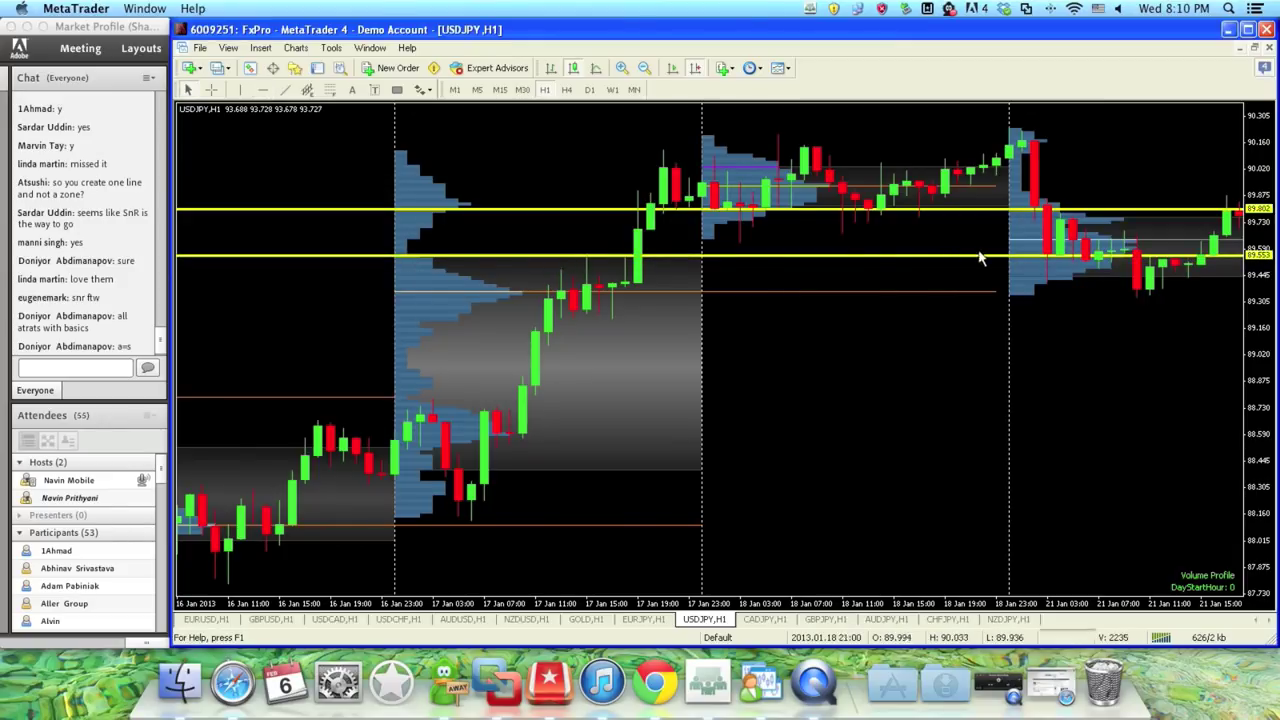
# Step: Examine how USDJPY price reacts around the 89.802 and 89.553 lines back to 11 Jan 2013, and return to the 17 to 21 Jan candles
pyautogui.moveTo(240, 157); pyautogui.dragTo(1024, 157)
pyautogui.moveTo(1266, 190); pyautogui.dragTo(1268, 238)
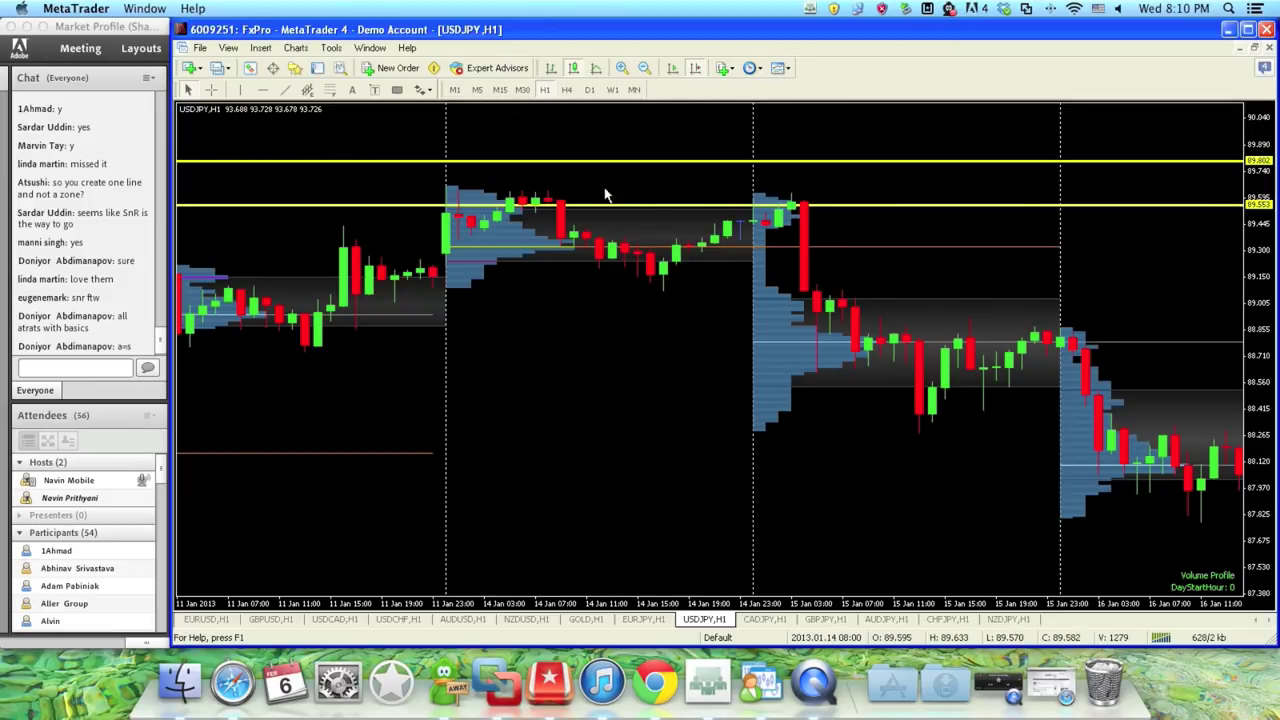
pyautogui.moveTo(551, 334); pyautogui.dragTo(300, 320)
pyautogui.moveTo(977, 305); pyautogui.dragTo(480, 300)
pyautogui.moveTo(1123, 309); pyautogui.dragTo(1015, 308)
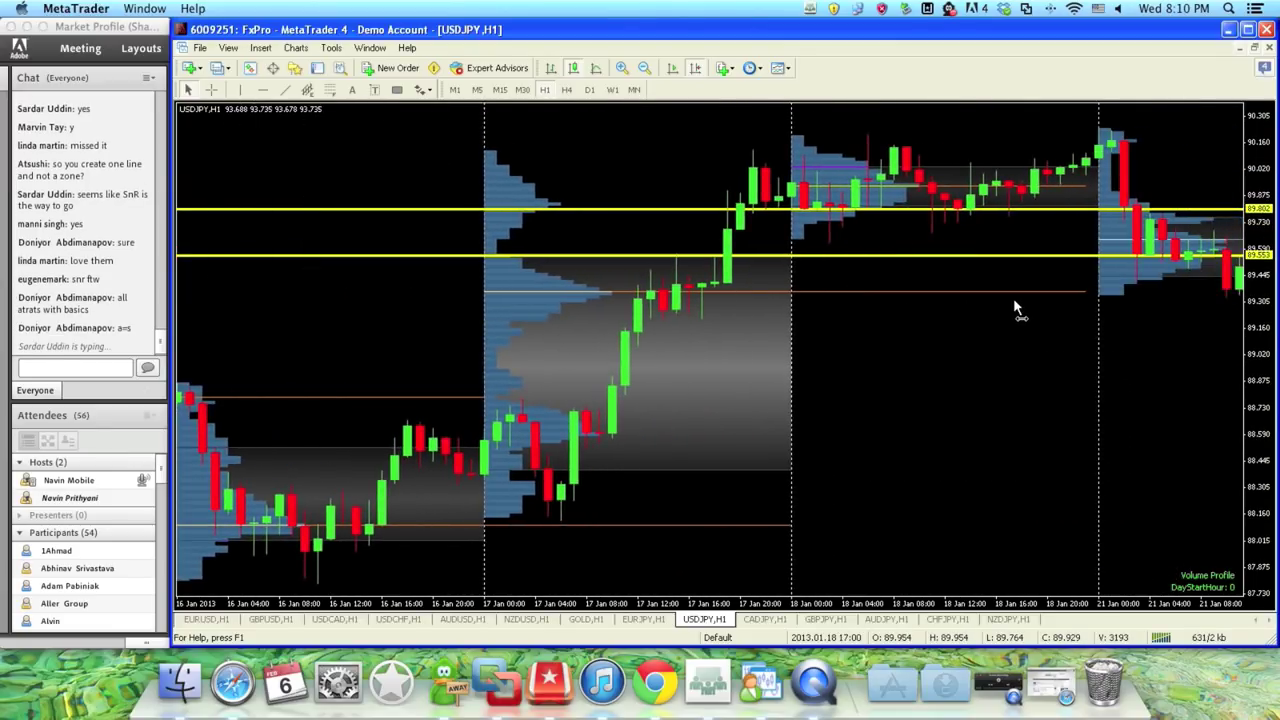
# Step: Move the two yellow horizontal lines to 90.032 and 90.235 around the 21 Jan 2013 high and review price from 17 to 22 Jan
pyautogui.moveTo(1014, 302); pyautogui.dragTo(950, 302)
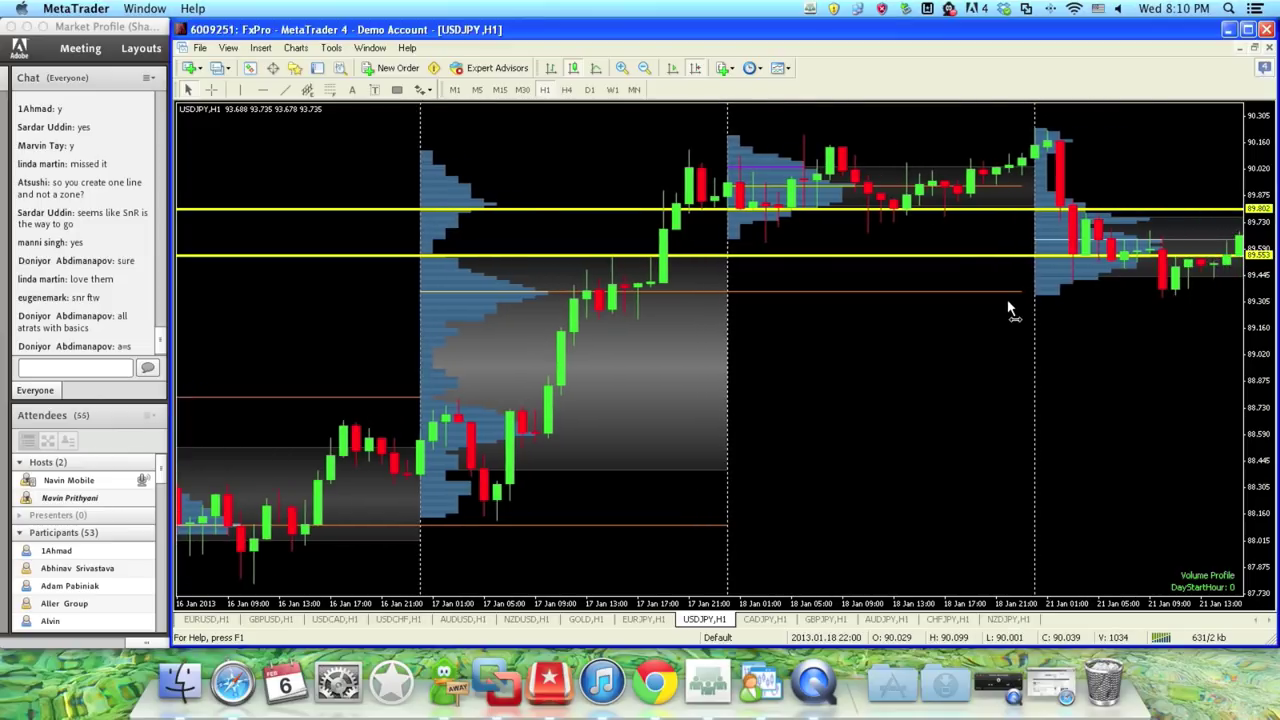
pyautogui.moveTo(1166, 357); pyautogui.dragTo(1145, 355)
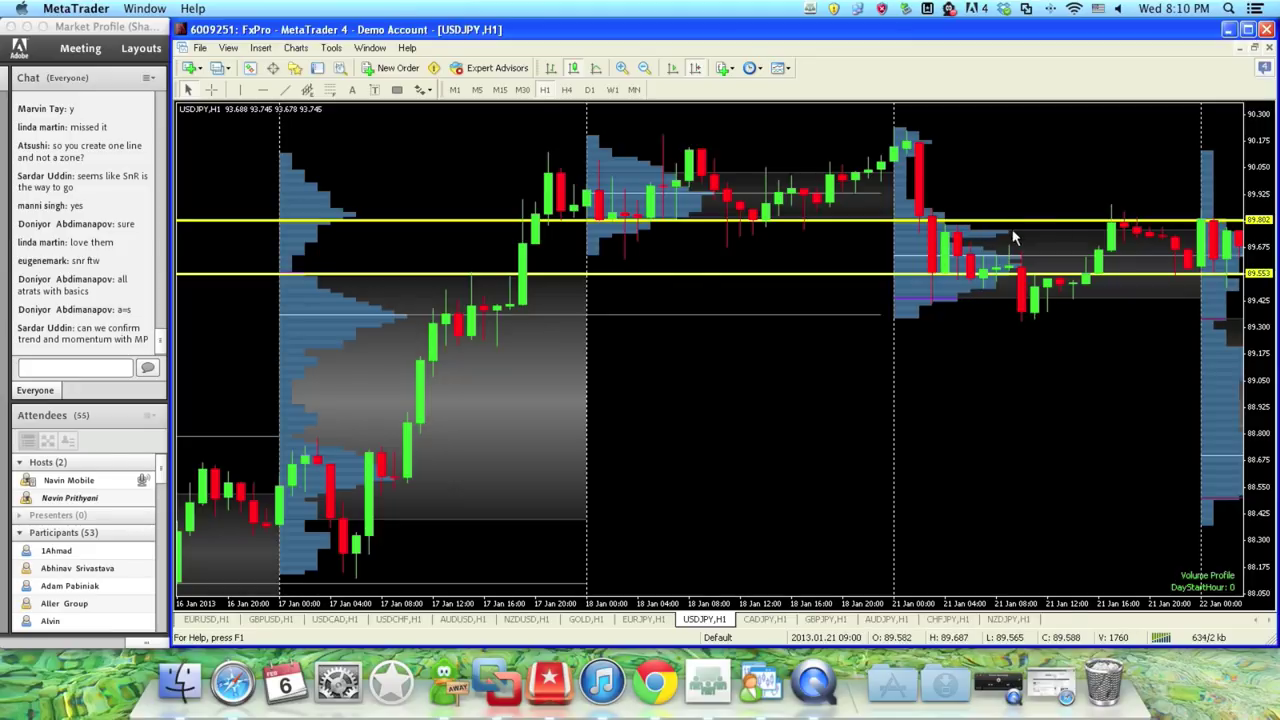
pyautogui.moveTo(1161, 354); pyautogui.dragTo(1091, 378)
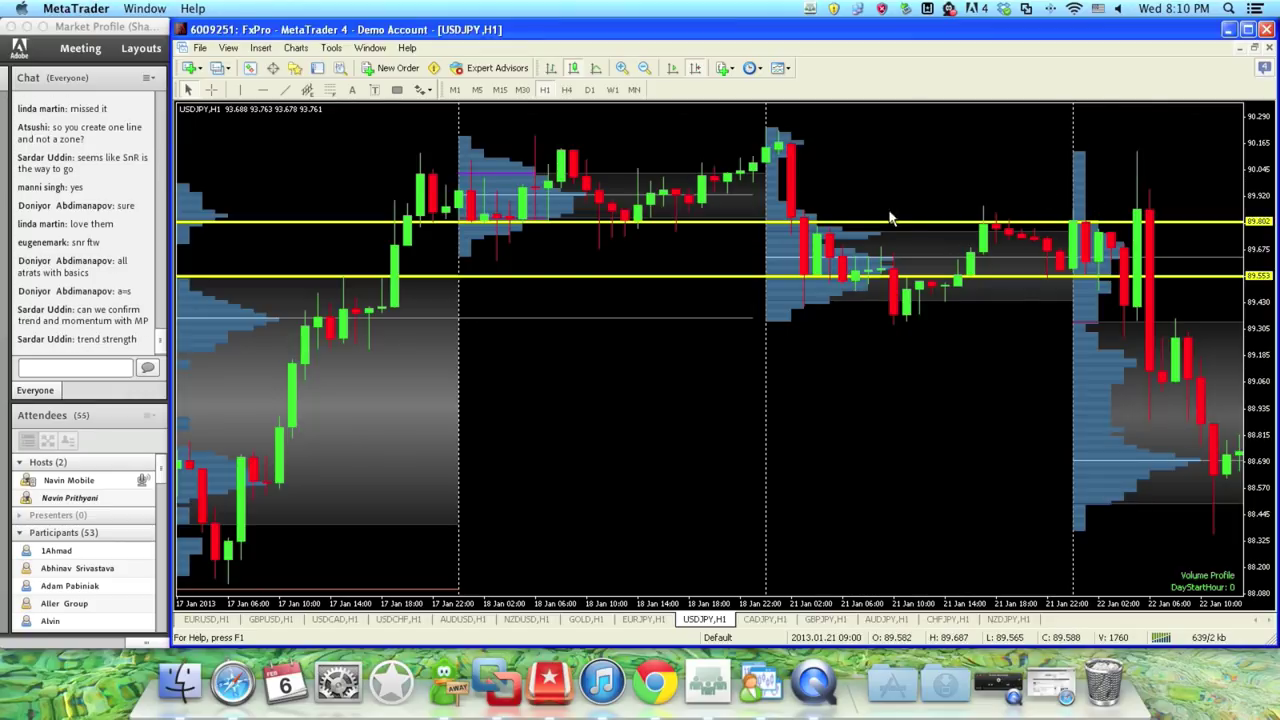
pyautogui.moveTo(910, 228); pyautogui.dragTo(915, 179)
pyautogui.moveTo(755, 284); pyautogui.dragTo(562, 129)
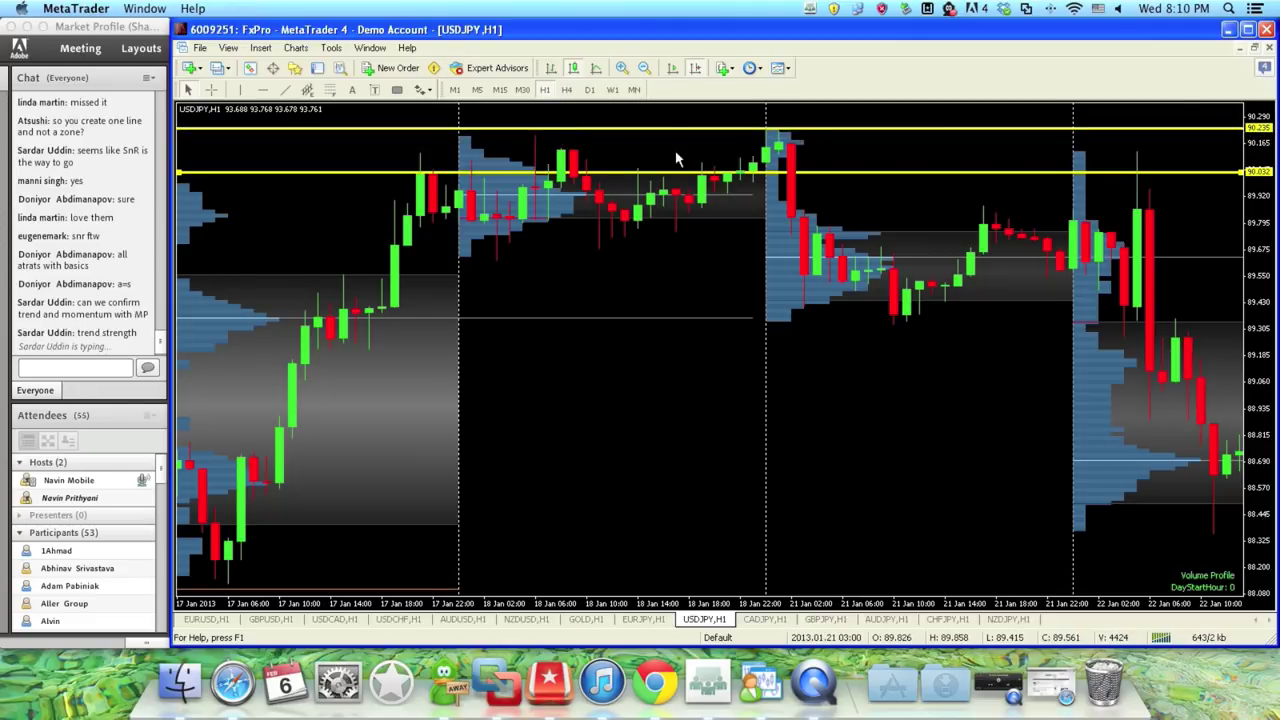
pyautogui.scroll(3, 614, 348)
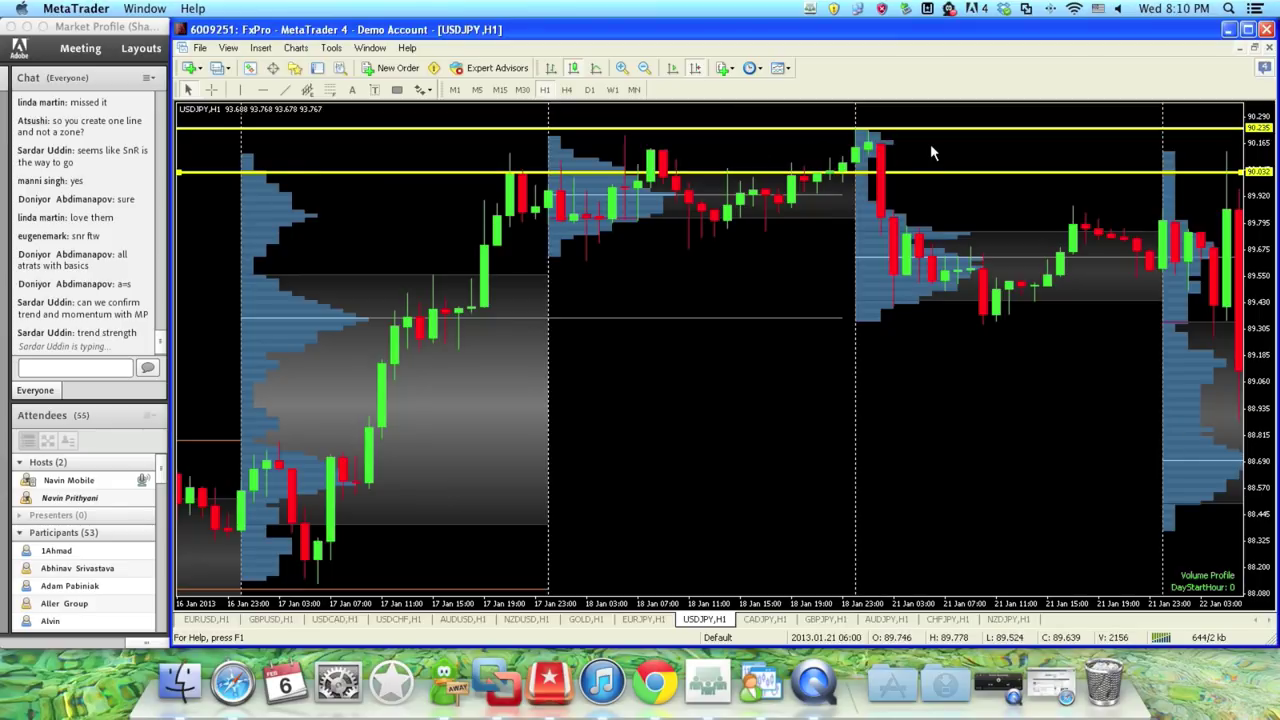
pyautogui.scroll(-4, 1206, 155)
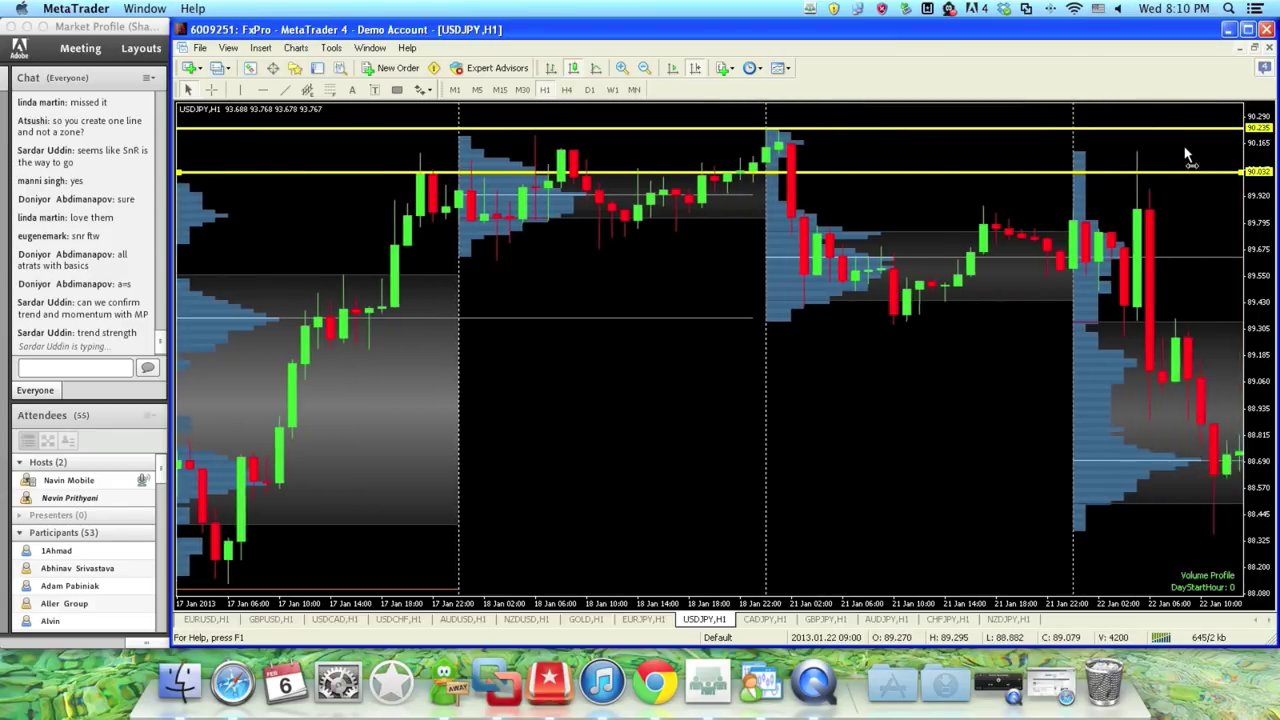
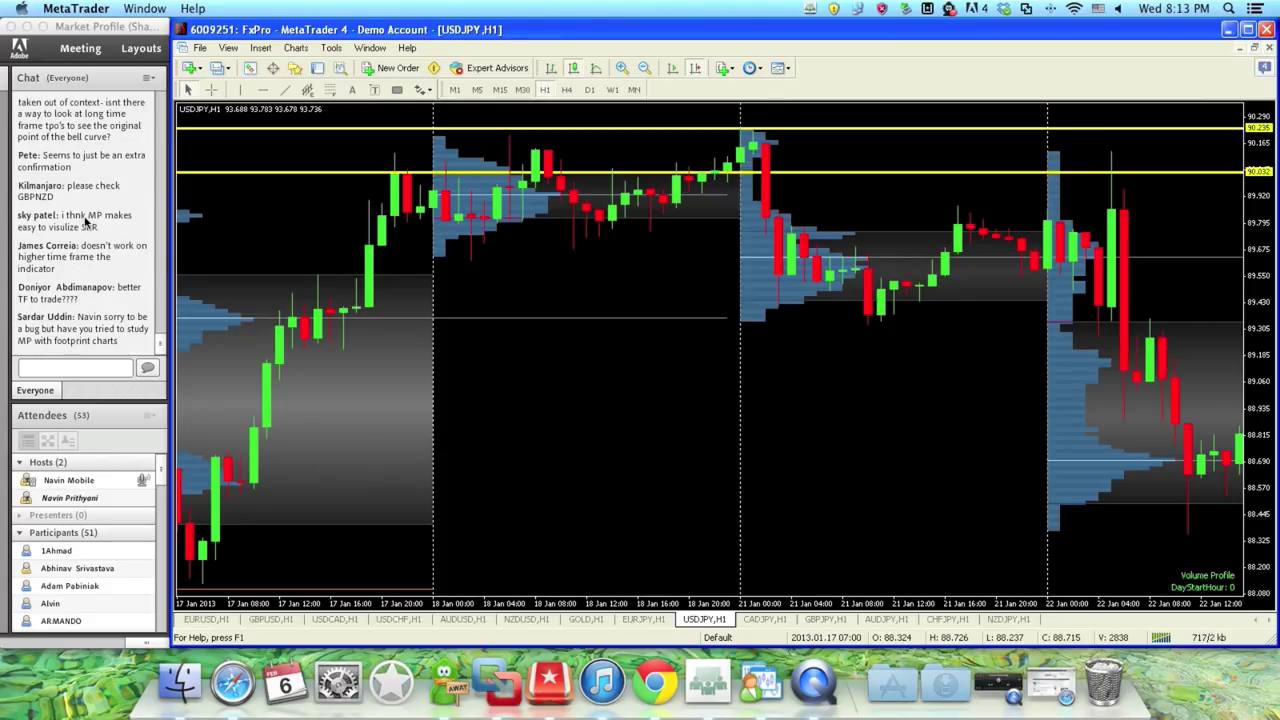
# Step: Place a horizontal line at 89.669 beside the 17 Jan 2013 profile and move the 90.235 line to 89.506
pyautogui.scroll(3, 543, 371)
pyautogui.click(261, 89)
pyautogui.click(245, 250)
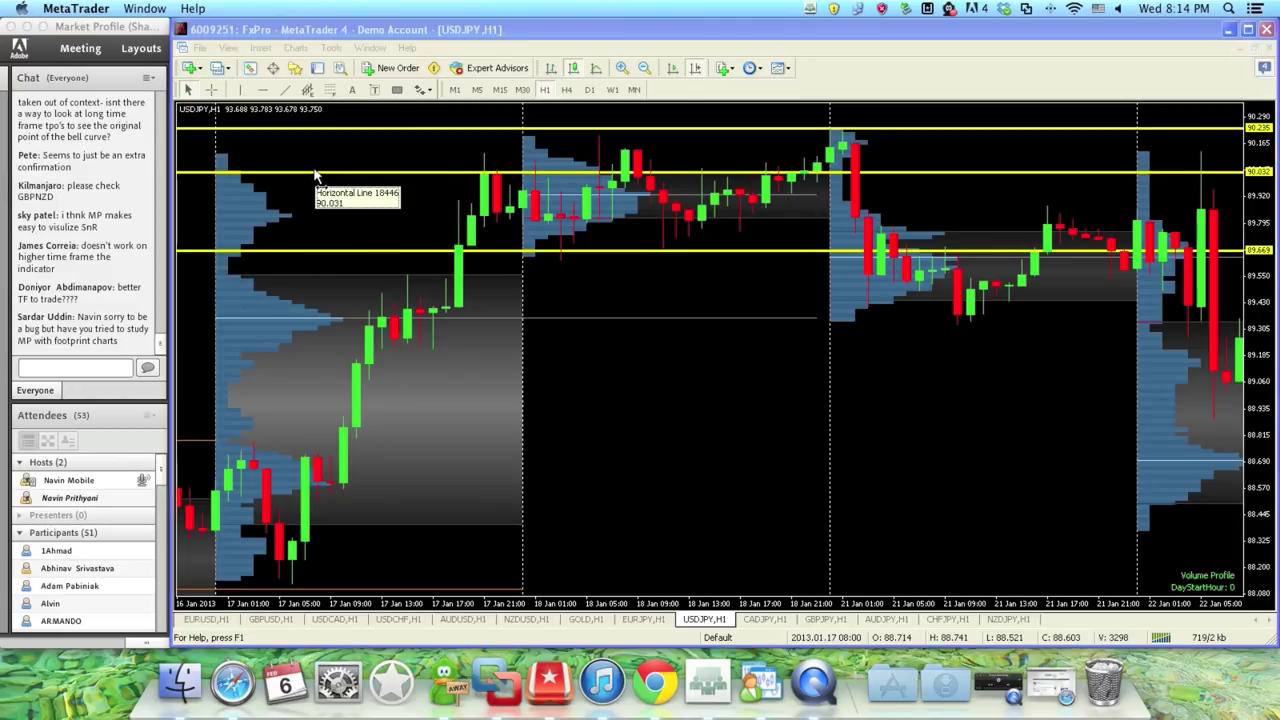
pyautogui.scroll(1, 318, 260)
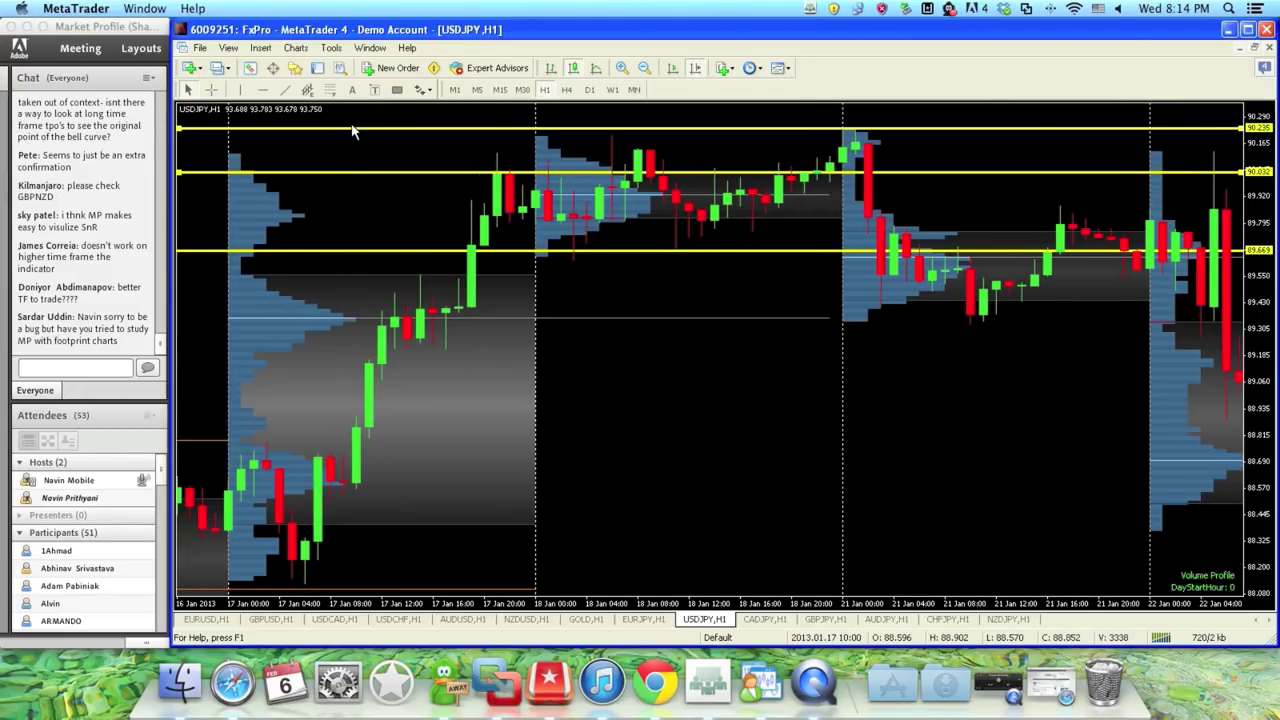
pyautogui.moveTo(352, 130); pyautogui.dragTo(351, 286)
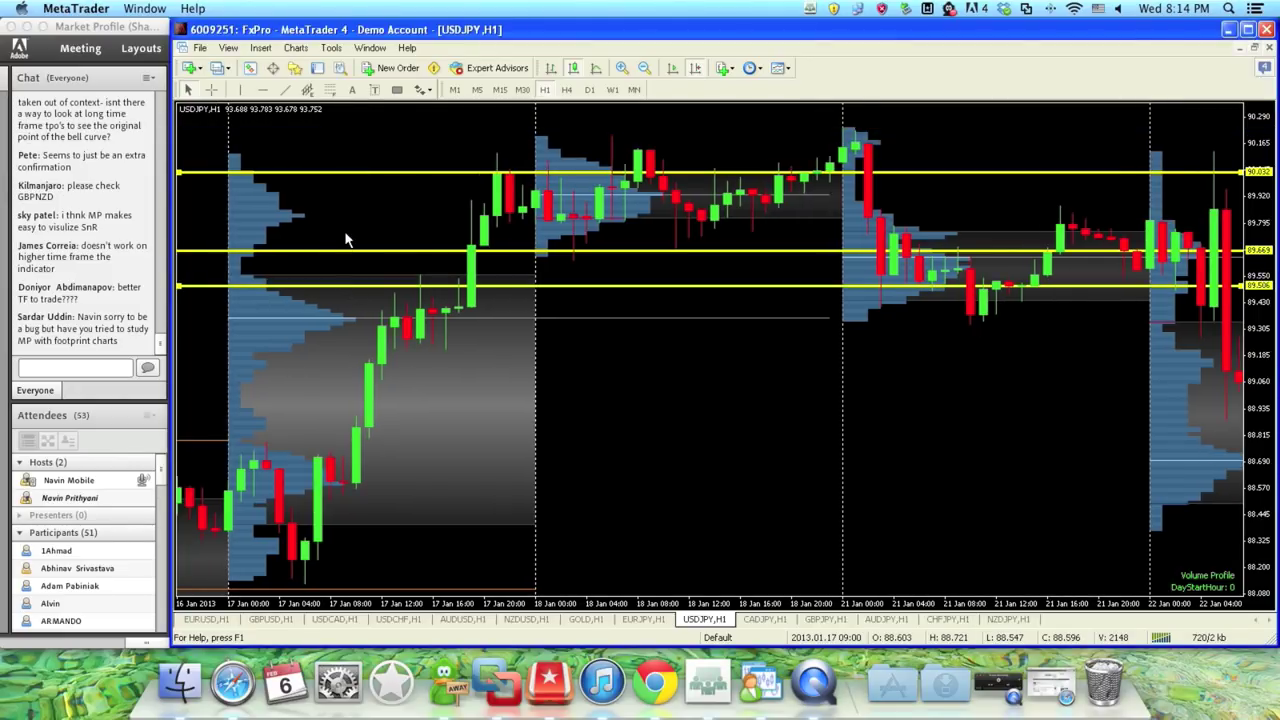
# Step: Delete the 90.032 horizontal line and review price around the two remaining lines through 22 Jan 2013
pyautogui.rightClick(347, 175)
pyautogui.click(370, 227)
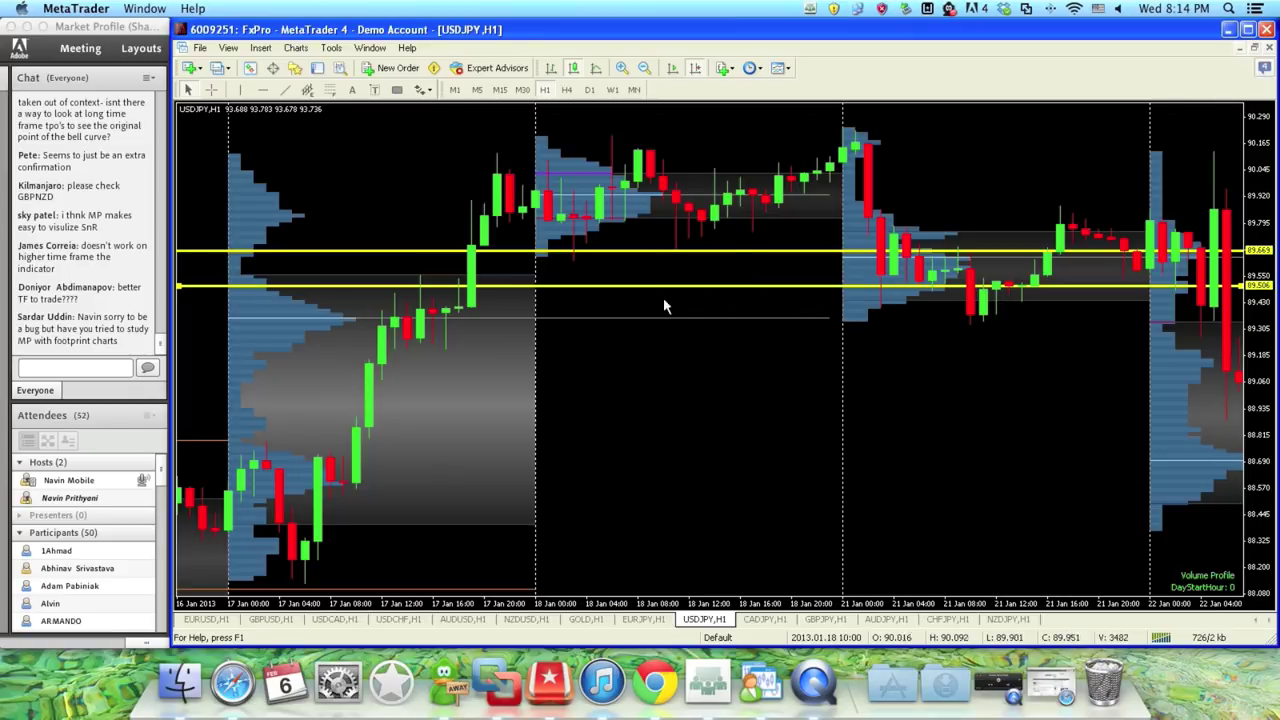
pyautogui.moveTo(728, 338); pyautogui.dragTo(572, 340)
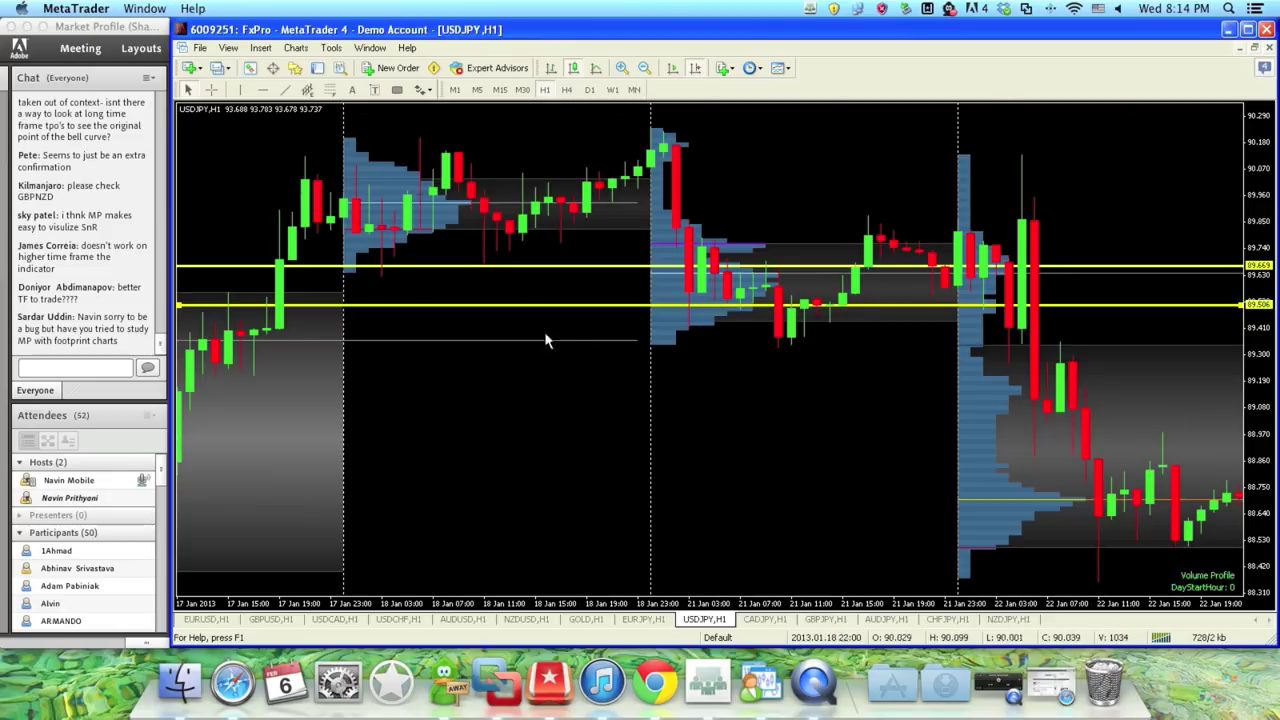
# Step: Switch the USDJPY chart to the M30 timeframe and bring the latest candles into view
pyautogui.click(112, 362)
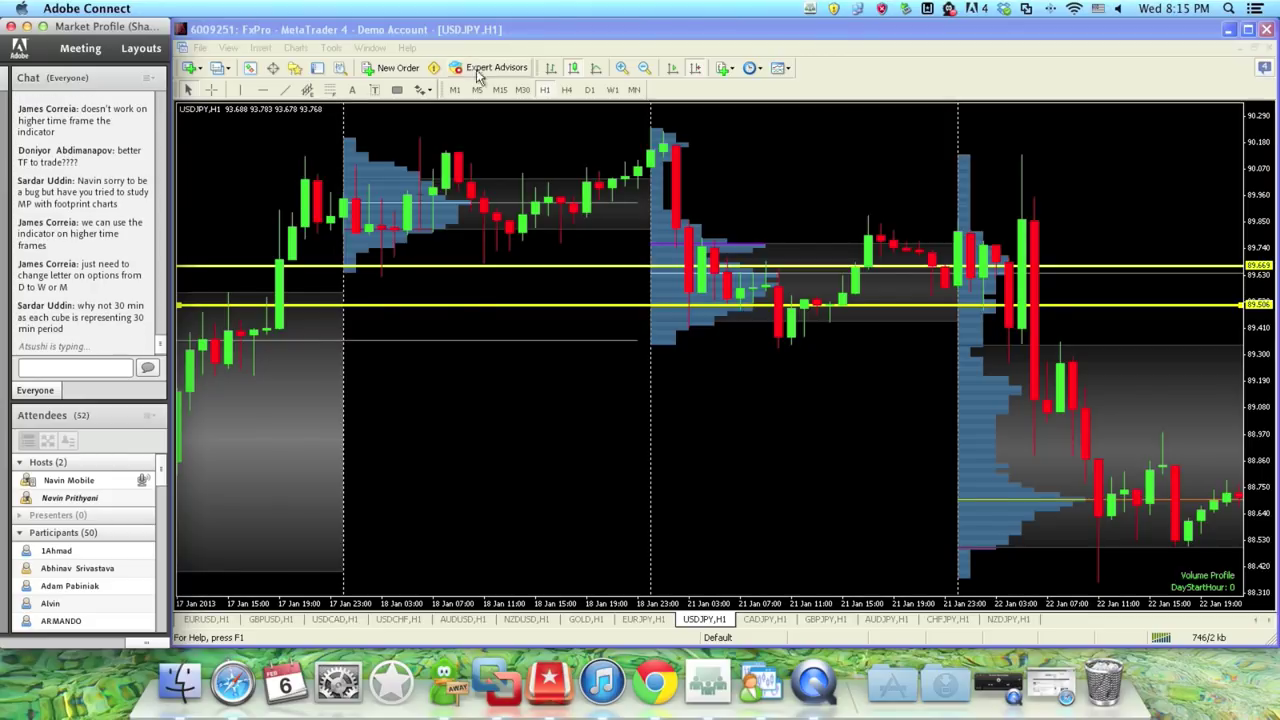
pyautogui.click(524, 92)
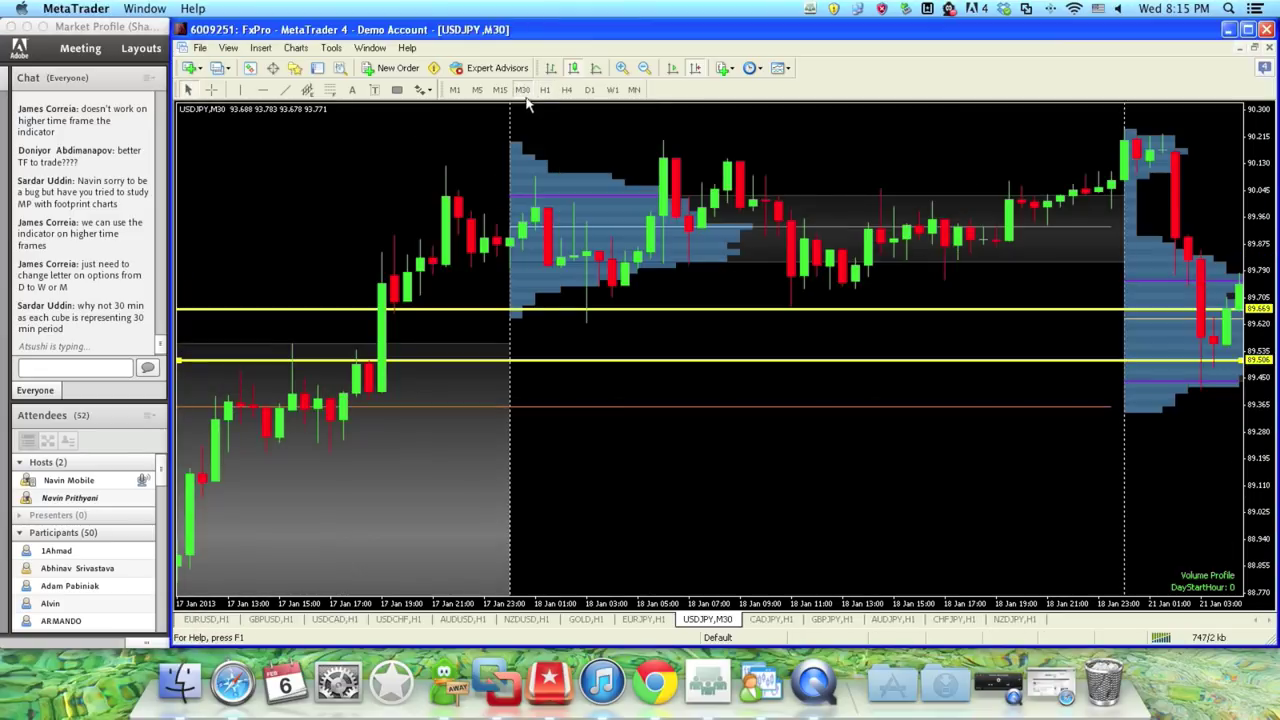
pyautogui.click(695, 69)
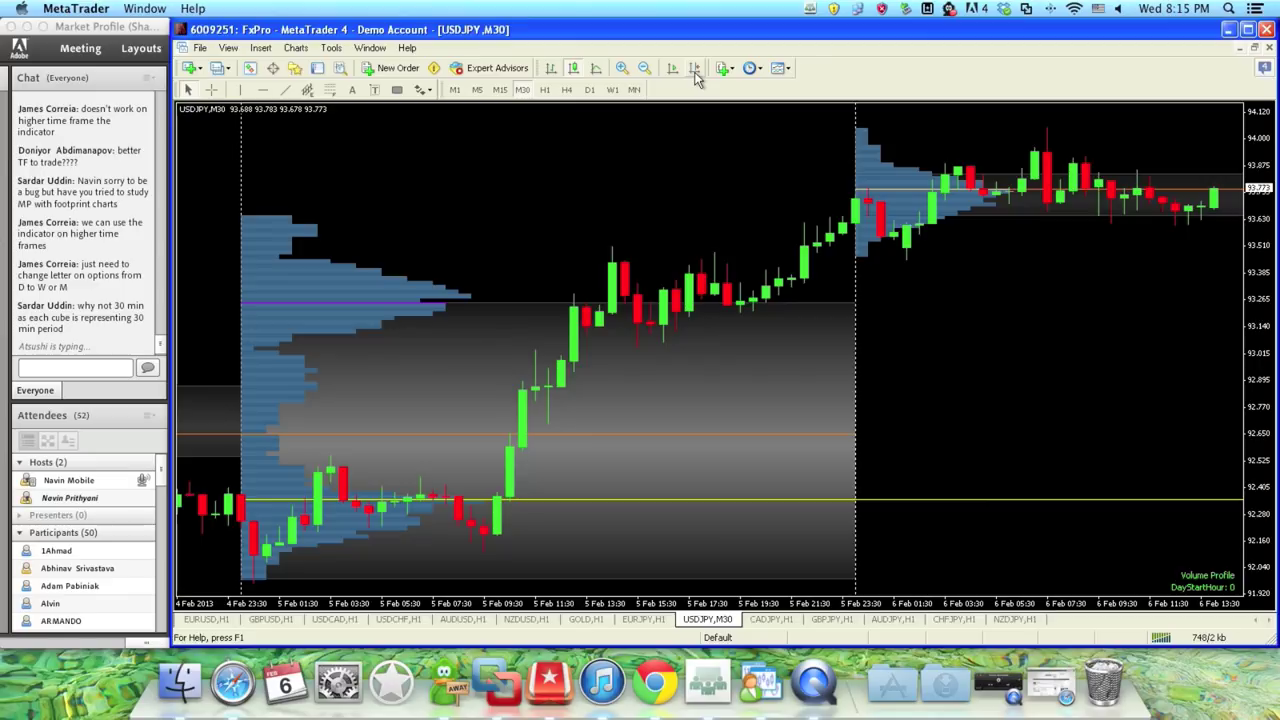
# Step: Examine the MP indicator's inputs, including DayStartHour, ProfileTimeframe and ShowValueArea, and close its settings without changes
pyautogui.rightClick(576, 177)
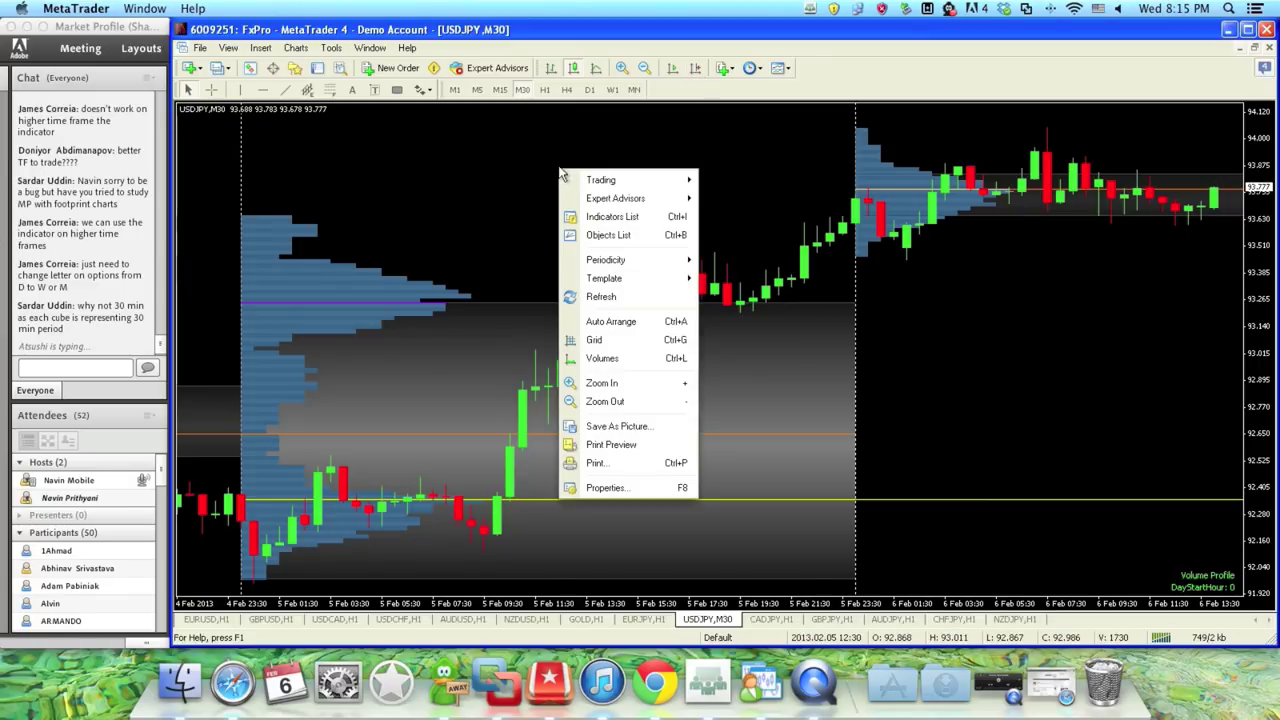
pyautogui.click(600, 214)
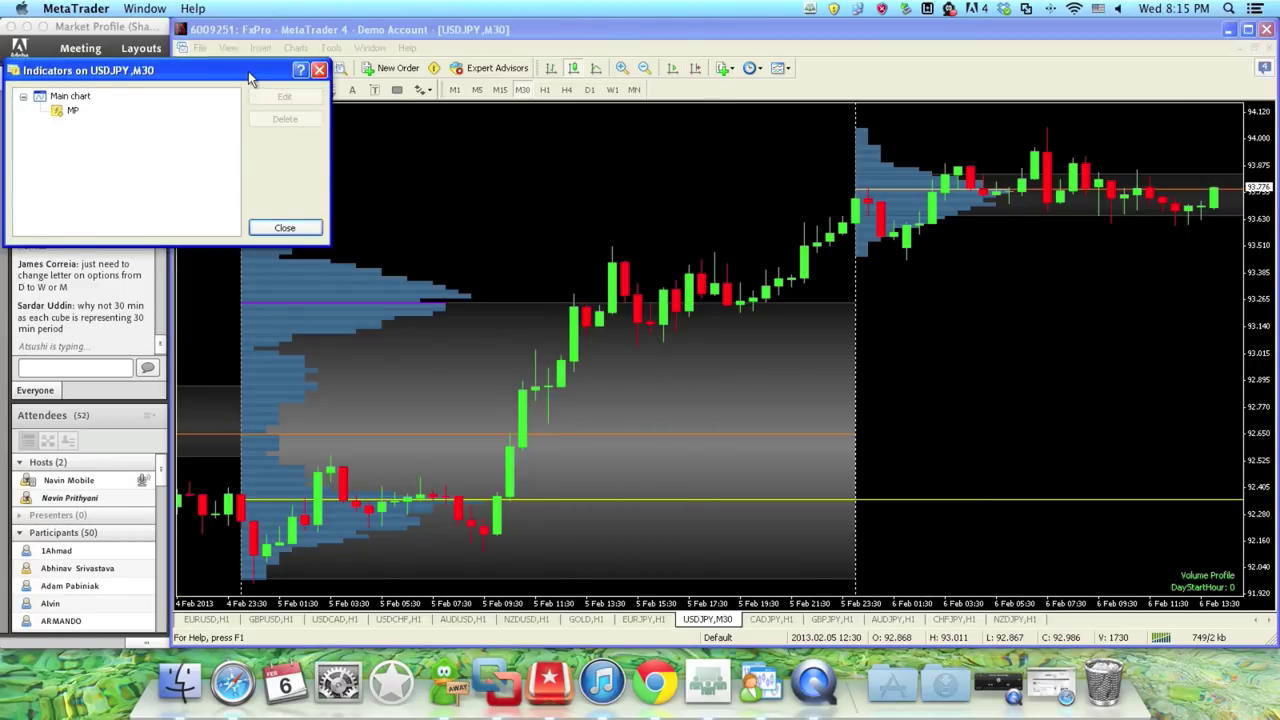
pyautogui.moveTo(252, 72); pyautogui.dragTo(648, 86)
pyautogui.click(467, 126)
pyautogui.click(686, 114)
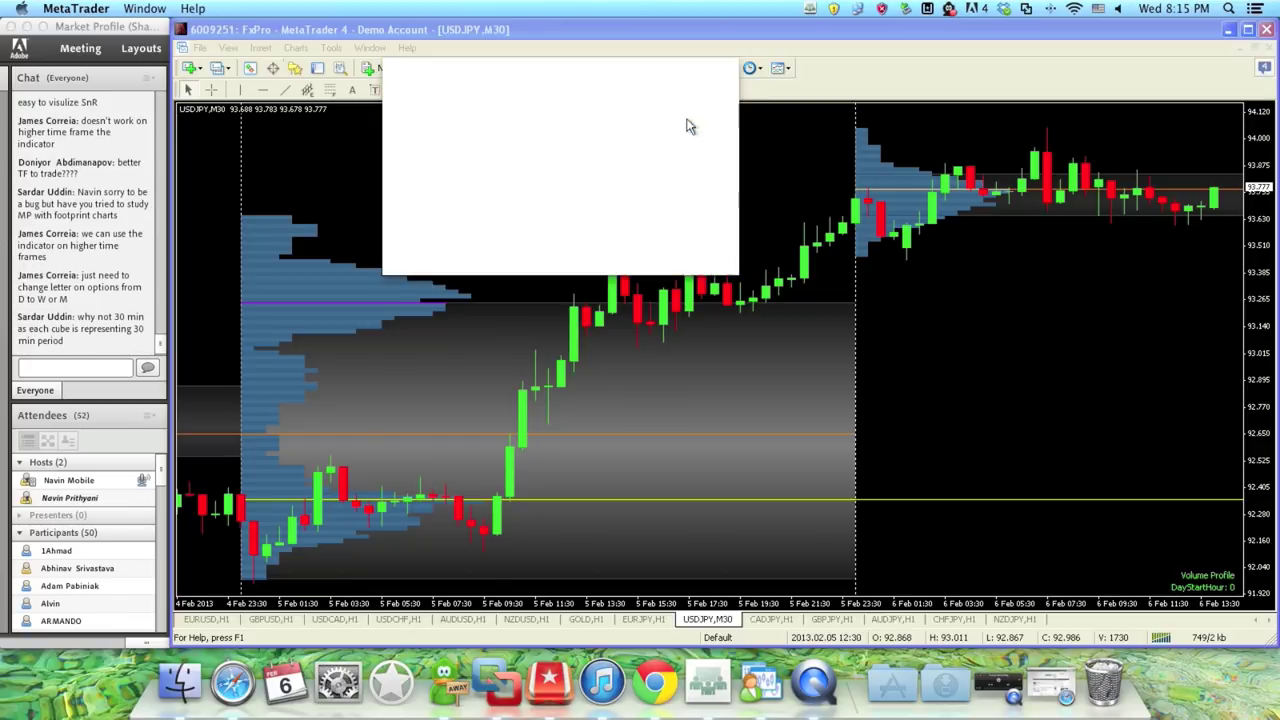
pyautogui.click(561, 203)
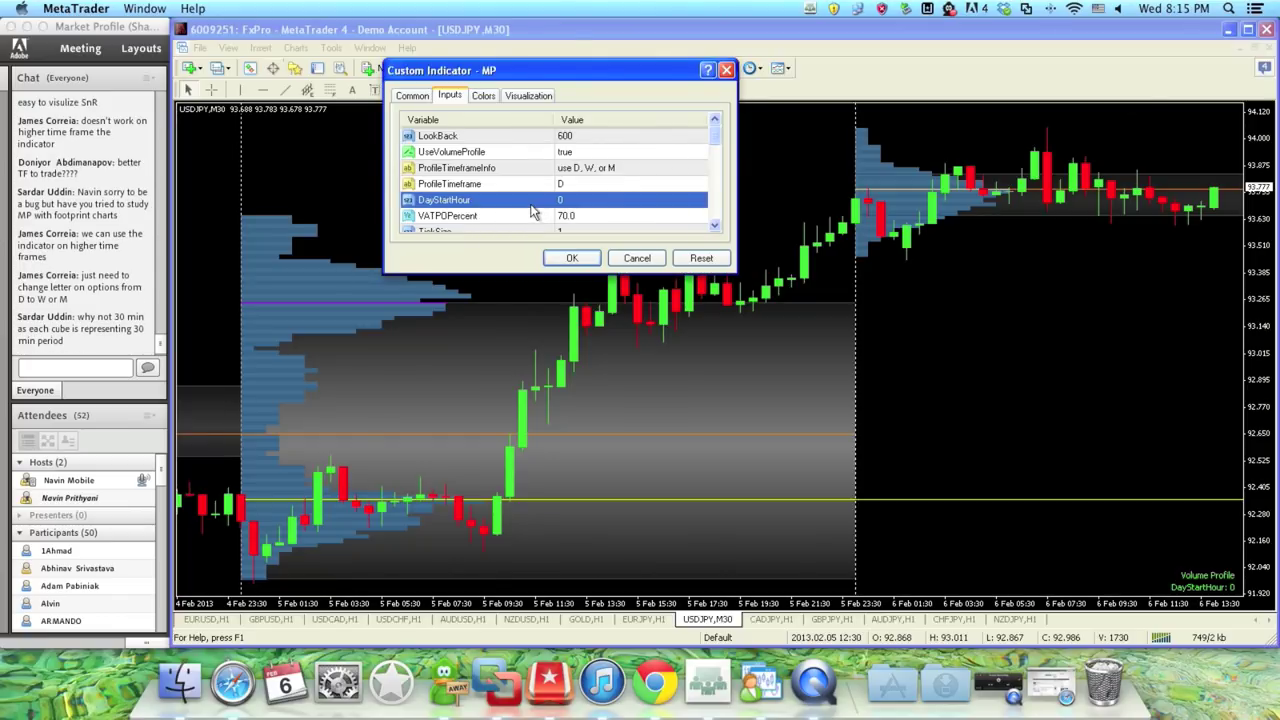
pyautogui.click(563, 203)
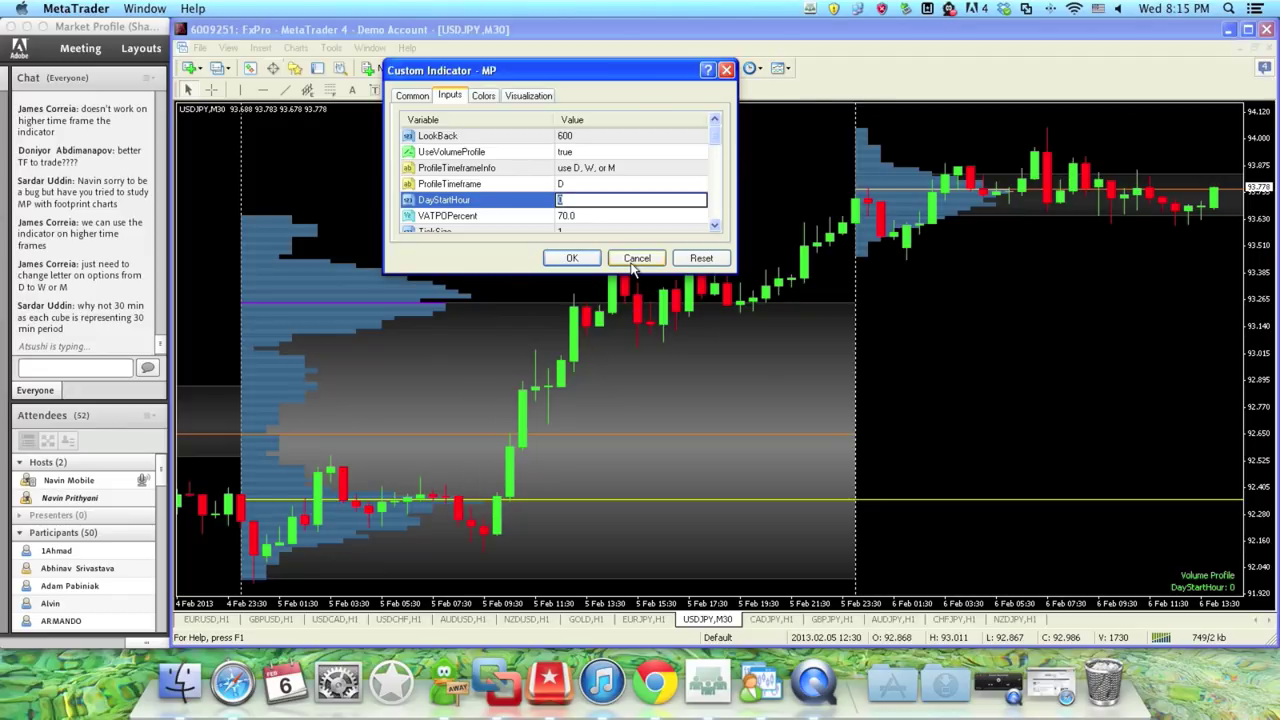
pyautogui.click(488, 192)
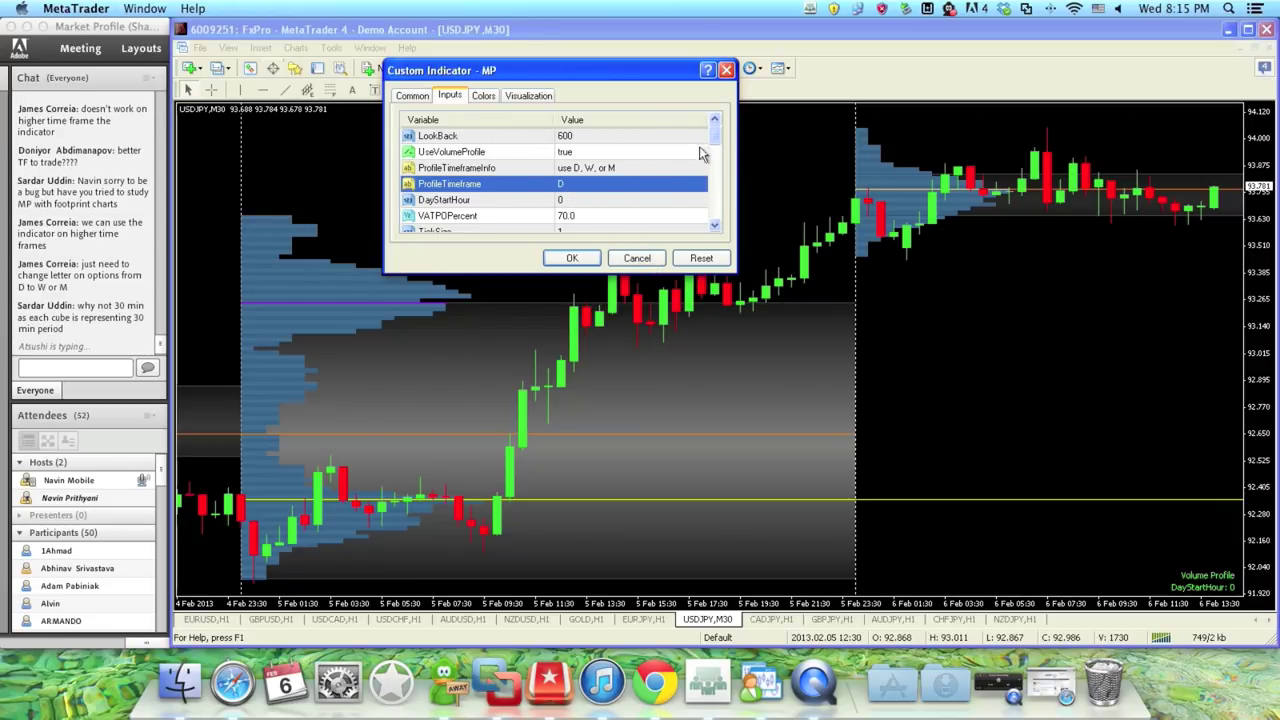
pyautogui.moveTo(714, 140); pyautogui.dragTo(720, 162)
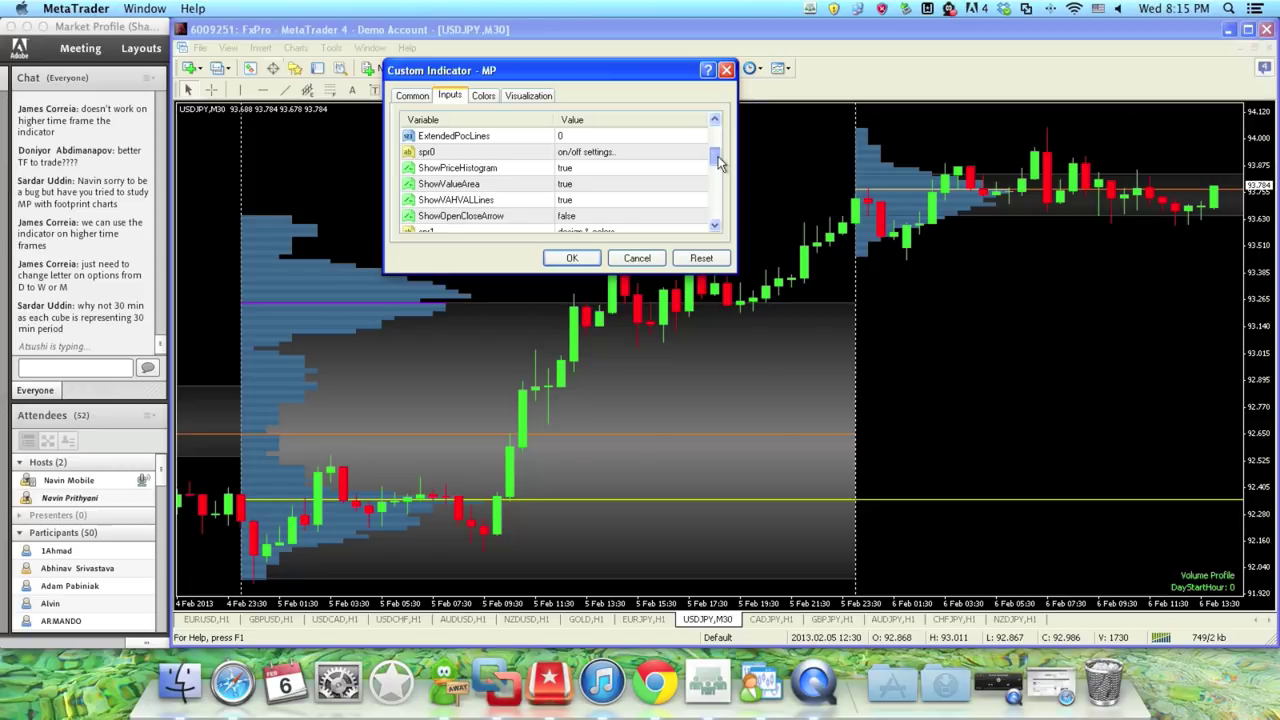
pyautogui.click(578, 188)
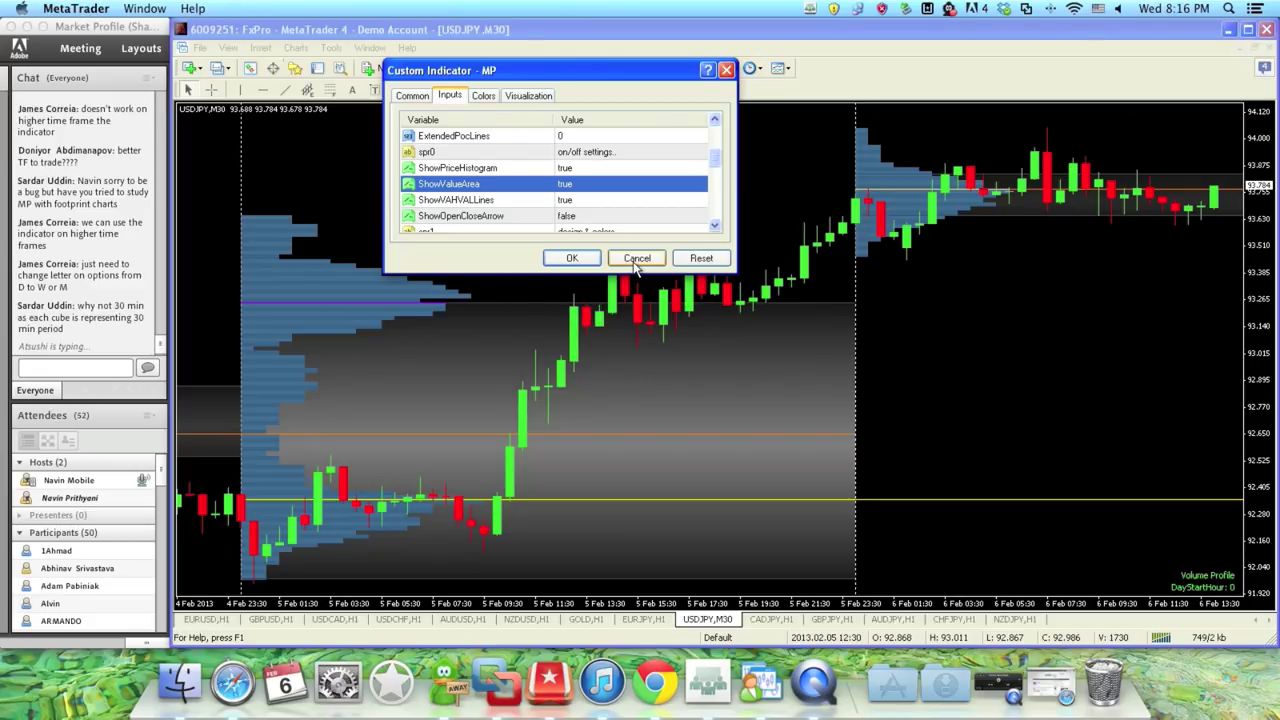
pyautogui.click(635, 262)
pyautogui.click(668, 248)
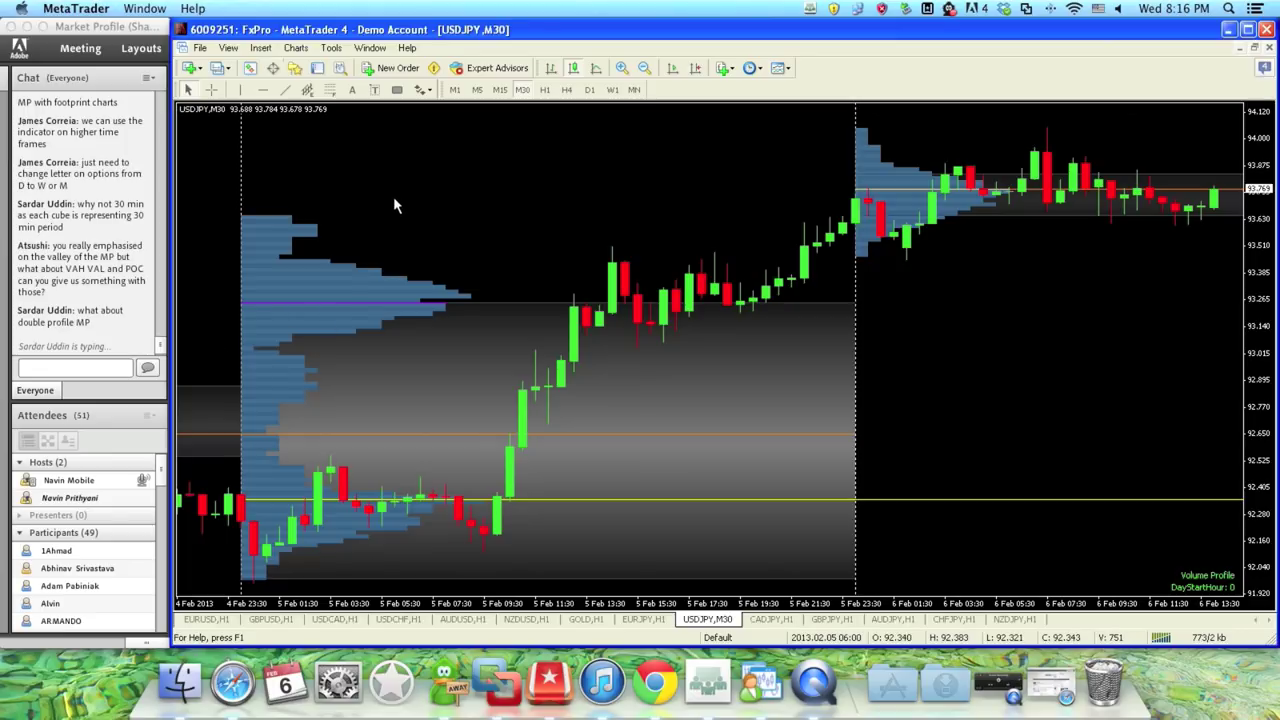
# Step: Place horizontal lines at 93.236 and 91.984 on the 5 Feb 2013 value area's edges and one between them at 92.642
pyautogui.click(263, 89)
pyautogui.moveTo(886, 328); pyautogui.dragTo(894, 307)
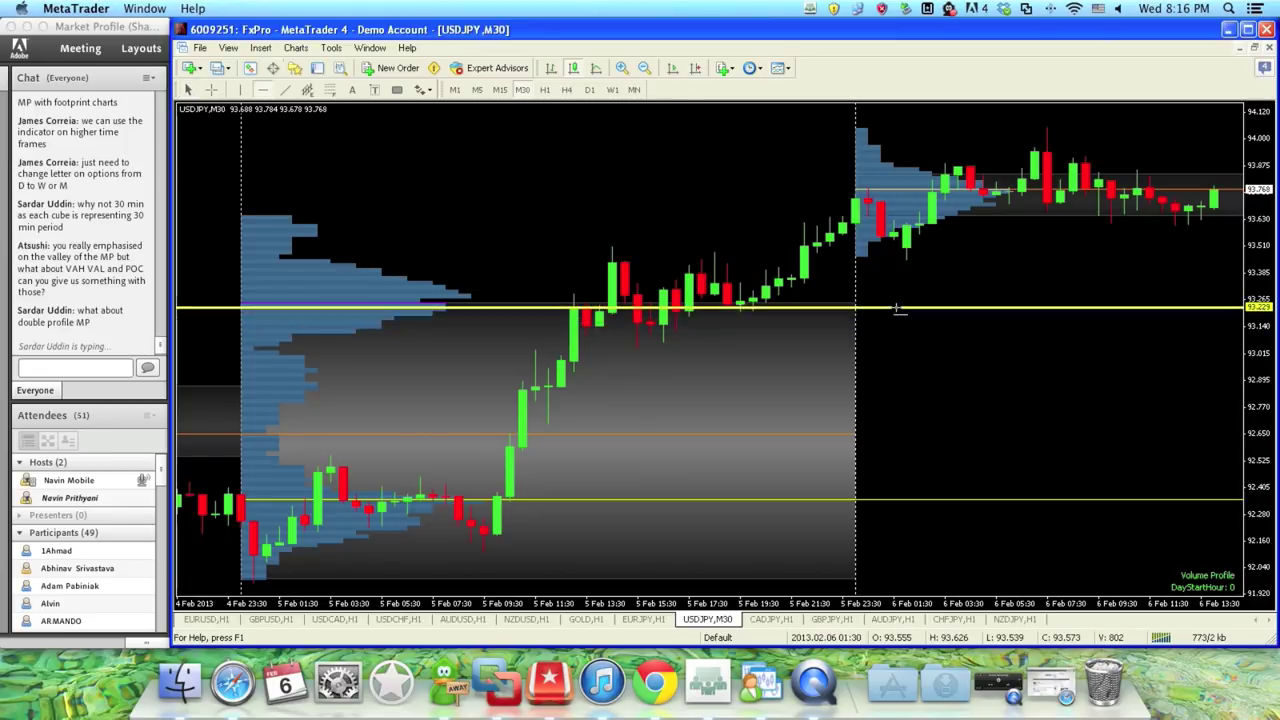
pyautogui.moveTo(1268, 283); pyautogui.dragTo(1266, 310)
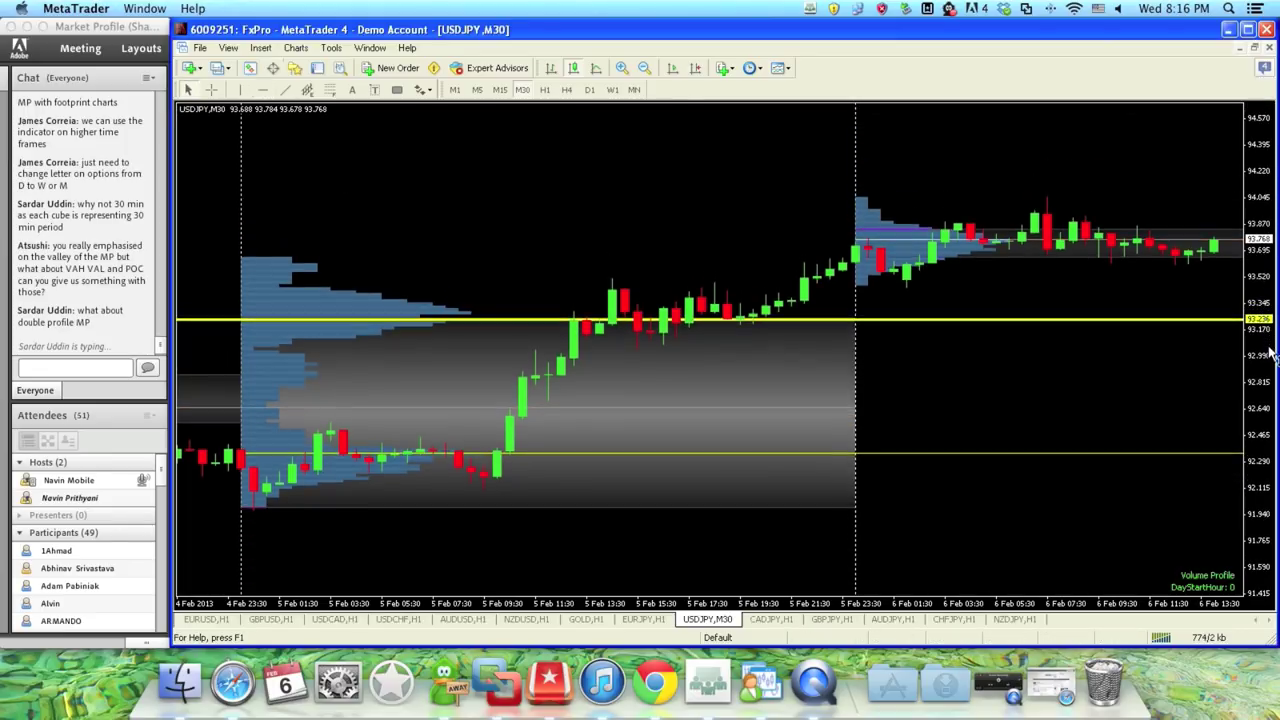
pyautogui.click(263, 89)
pyautogui.moveTo(805, 520); pyautogui.dragTo(806, 516)
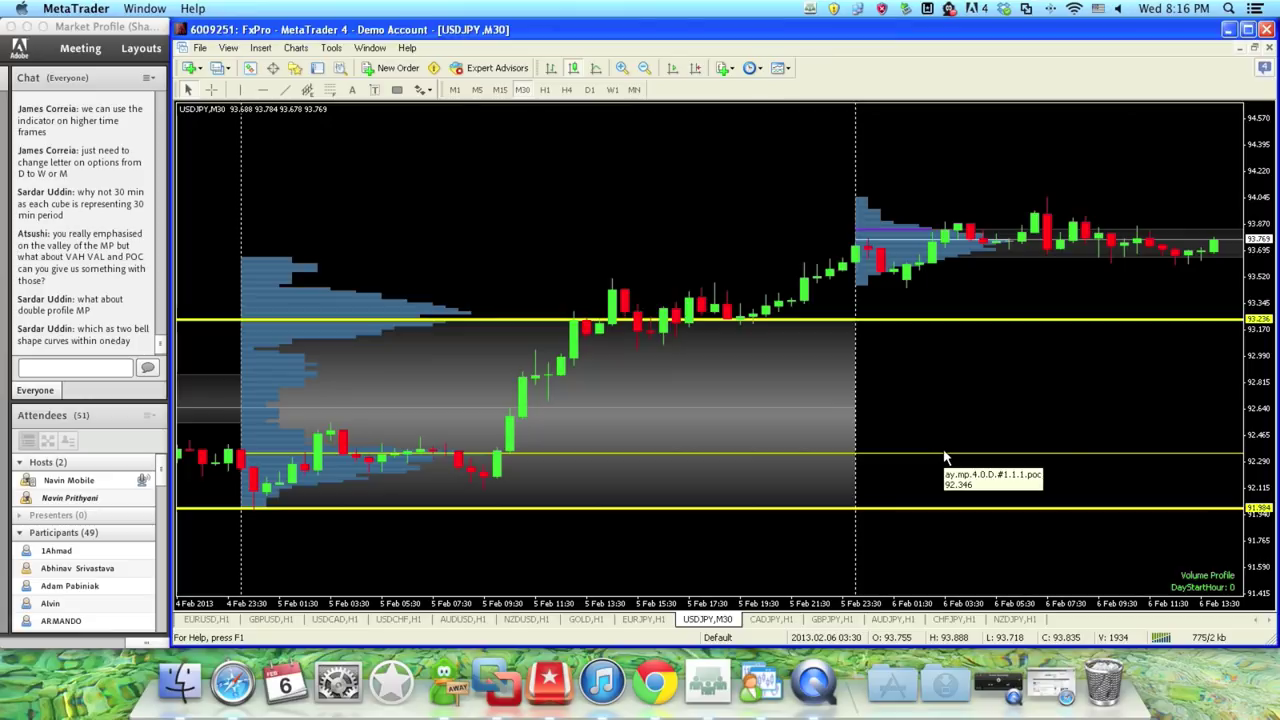
pyautogui.click(263, 89)
pyautogui.click(897, 411)
pyautogui.moveTo(897, 411); pyautogui.dragTo(897, 409)
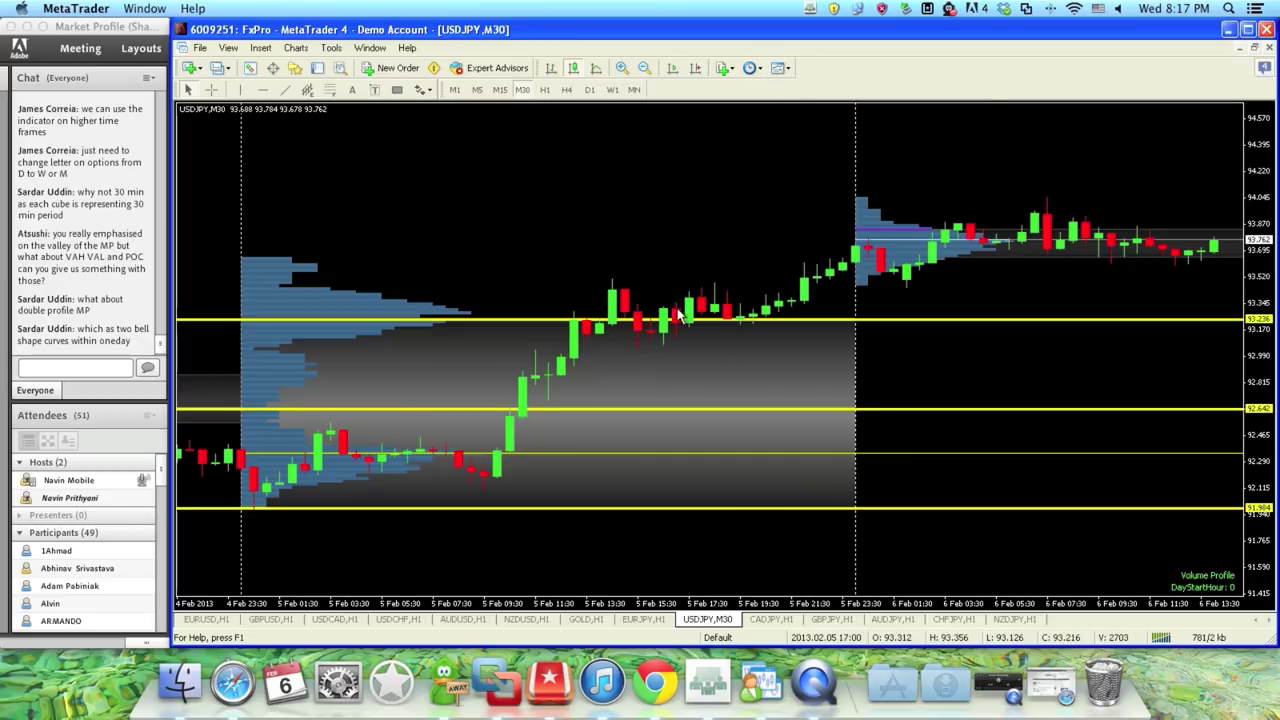
# Step: Move the outer lines to the 4 Feb 2013 value area's edges at 92.870 and 92.552, and the 92.642 line to 91.872 on the 1 Feb profile
pyautogui.moveTo(520, 250); pyautogui.dragTo(1073, 240)
pyautogui.moveTo(409, 240); pyautogui.dragTo(598, 242)
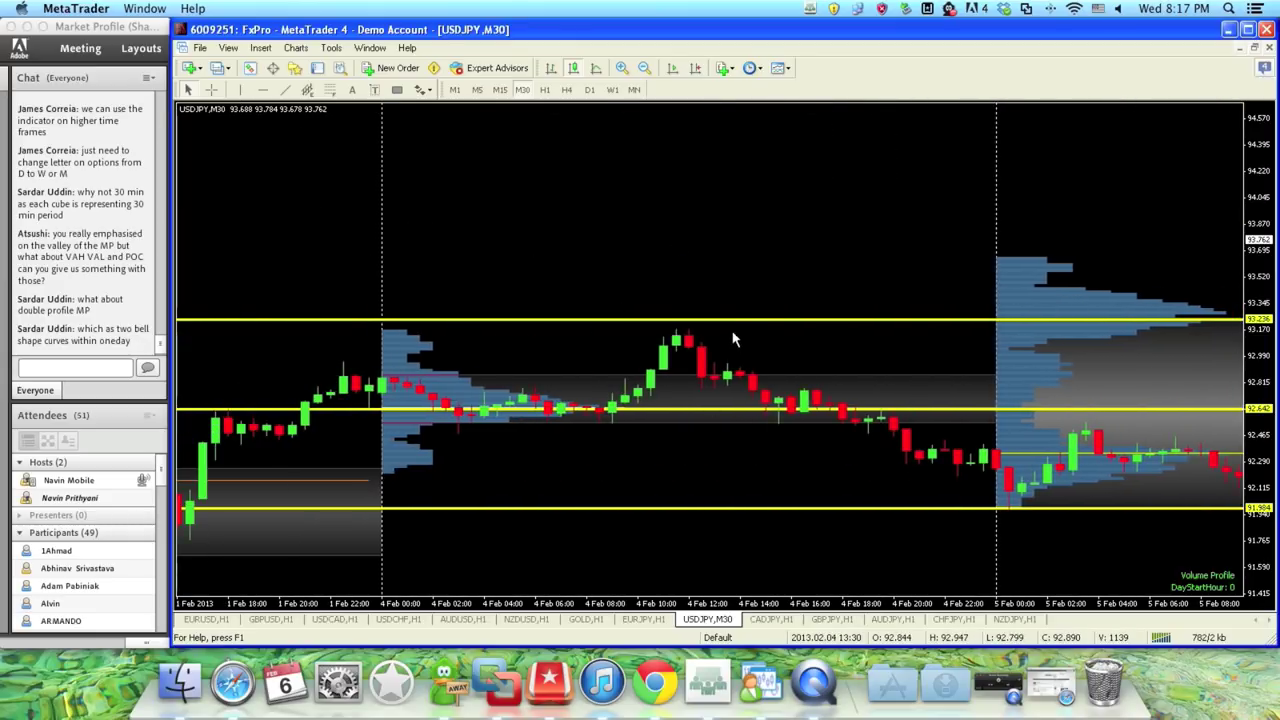
pyautogui.moveTo(729, 329); pyautogui.dragTo(731, 384)
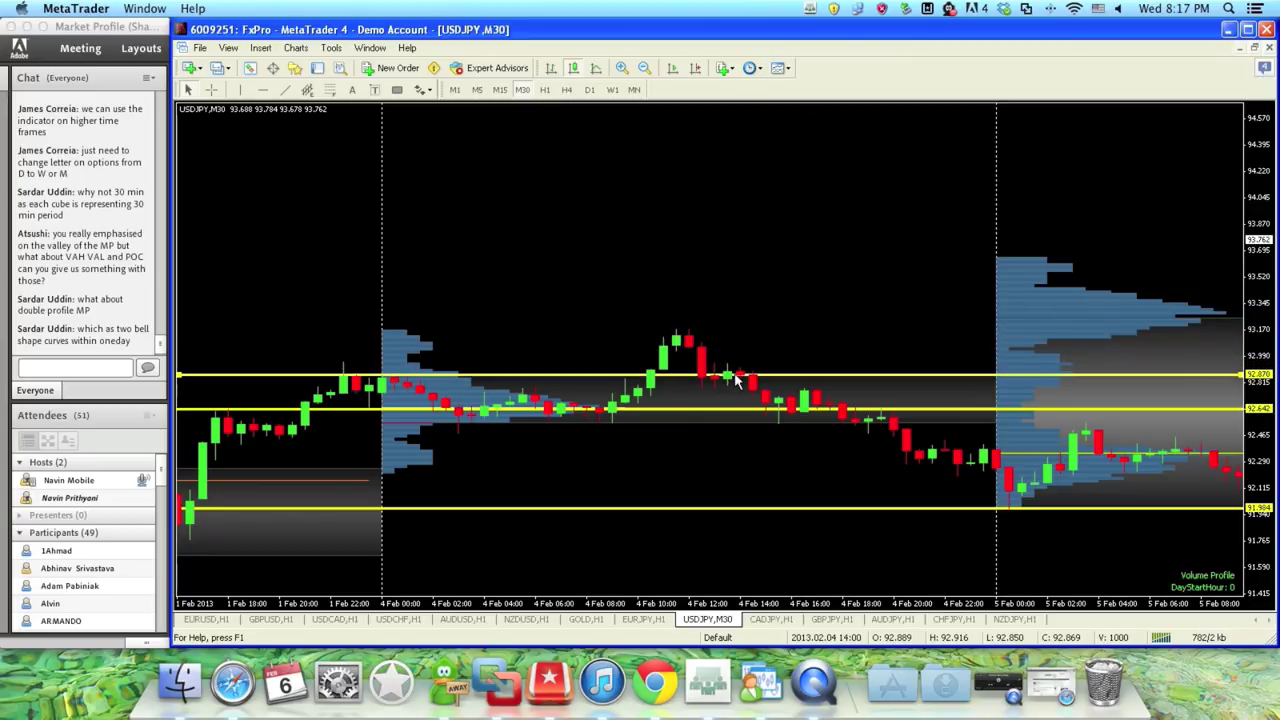
pyautogui.moveTo(734, 510); pyautogui.dragTo(731, 429)
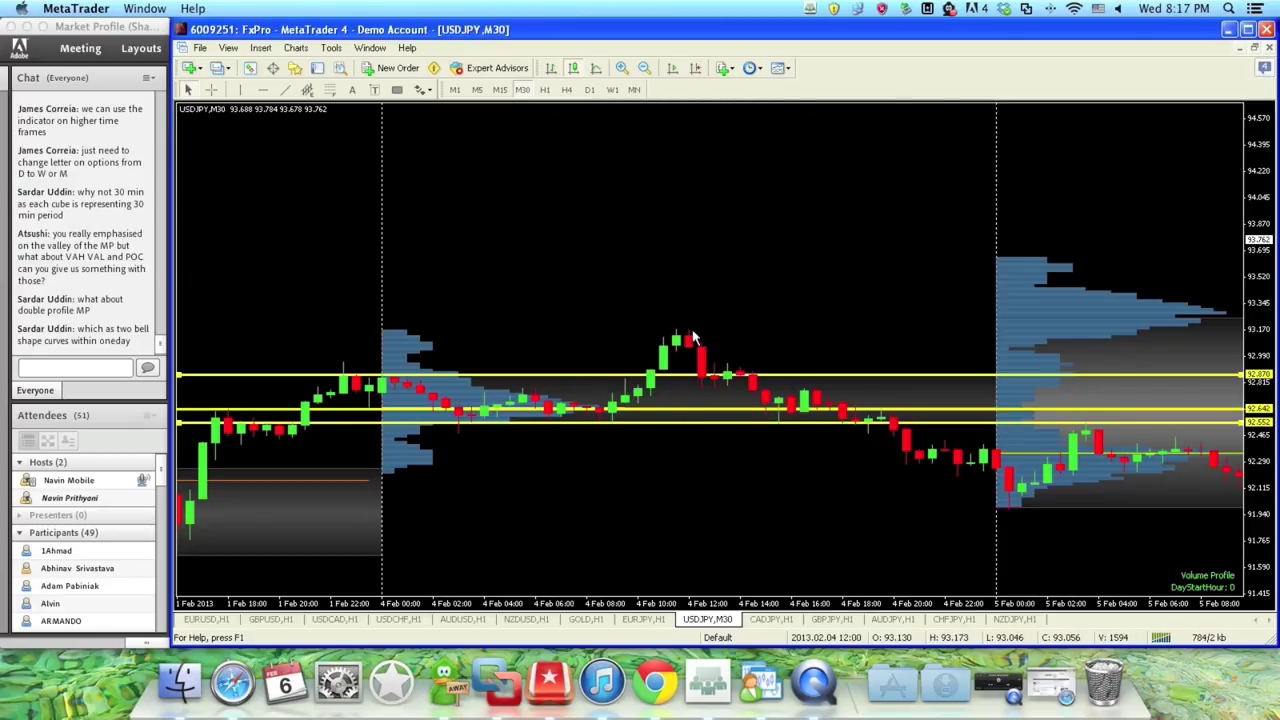
pyautogui.moveTo(700, 494); pyautogui.dragTo(1078, 451)
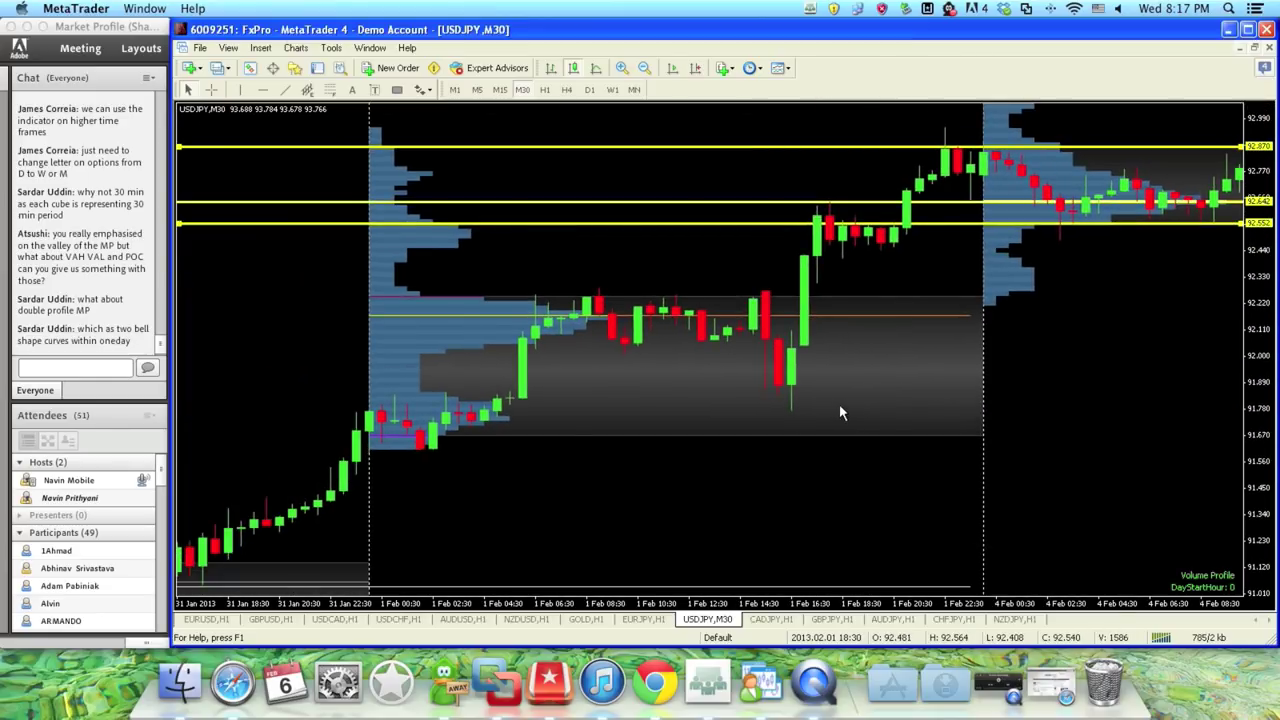
pyautogui.moveTo(637, 208); pyautogui.dragTo(802, 393)
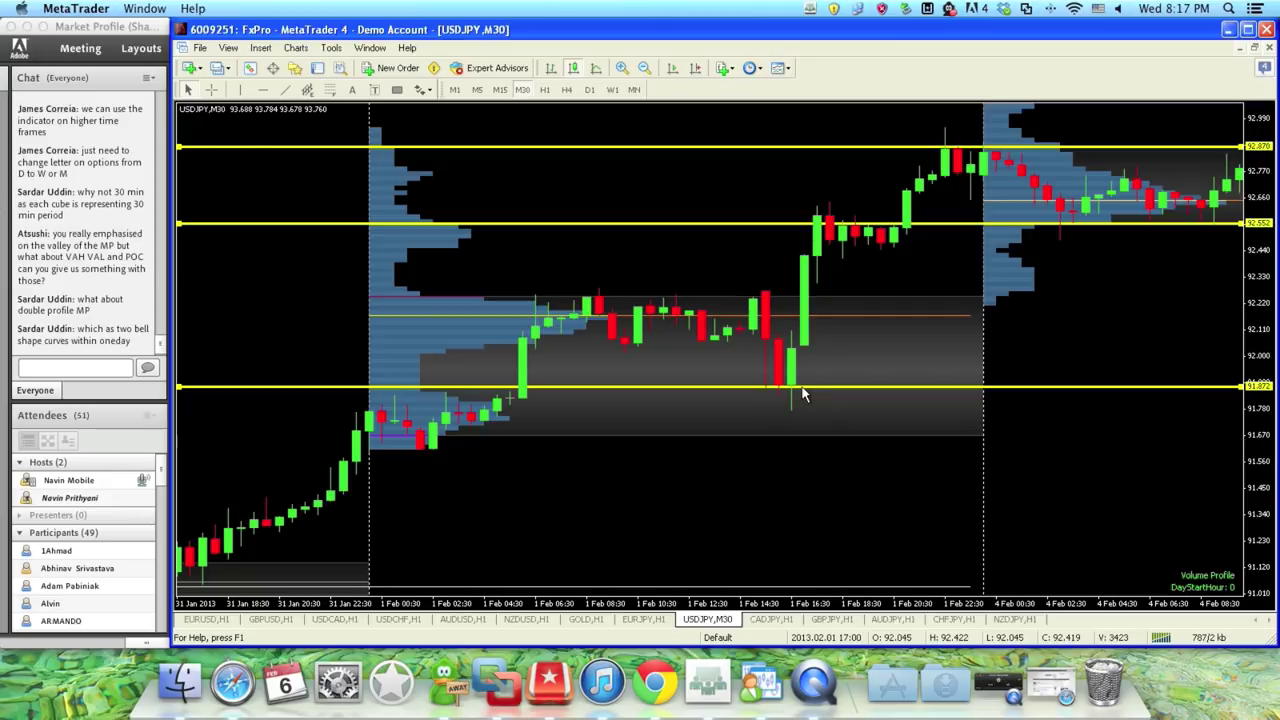
# Step: Delete the three selected horizontal lines from the USDJPY M30 chart around the 31 Jan and 1 Feb 2013 candles
pyautogui.scroll(5, 868, 457)
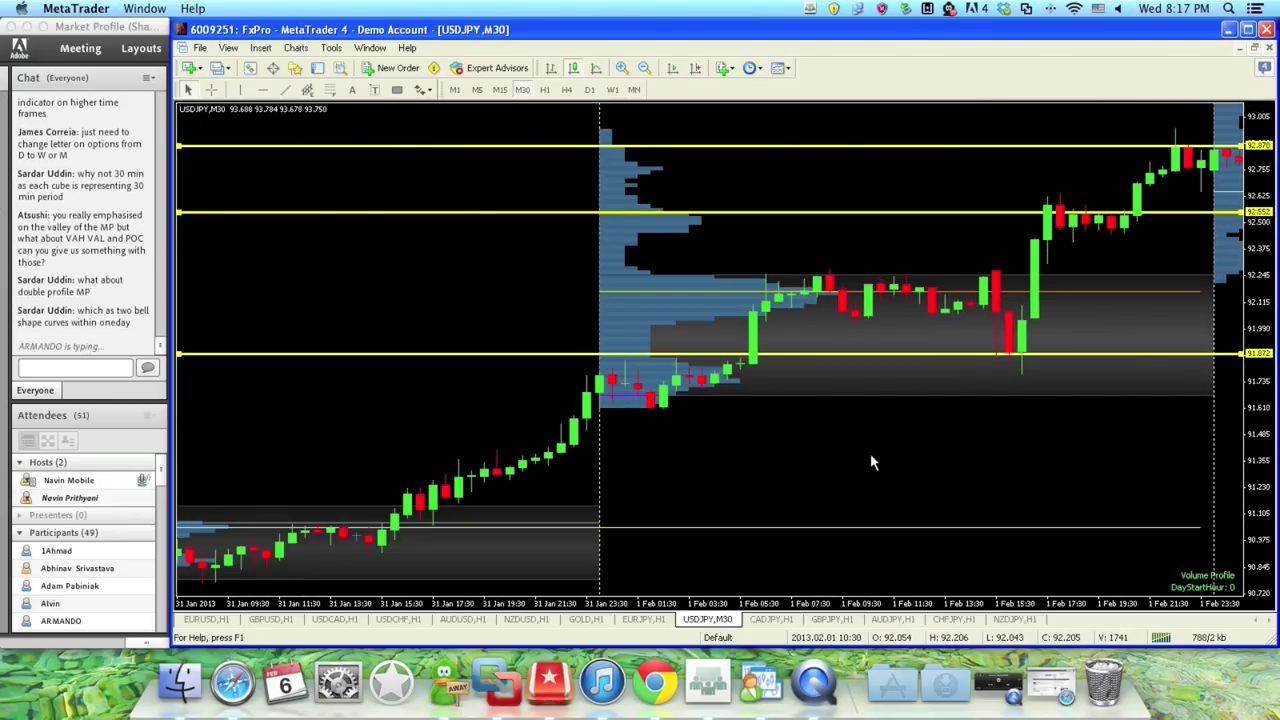
pyautogui.rightClick(494, 354)
pyautogui.click(566, 446)
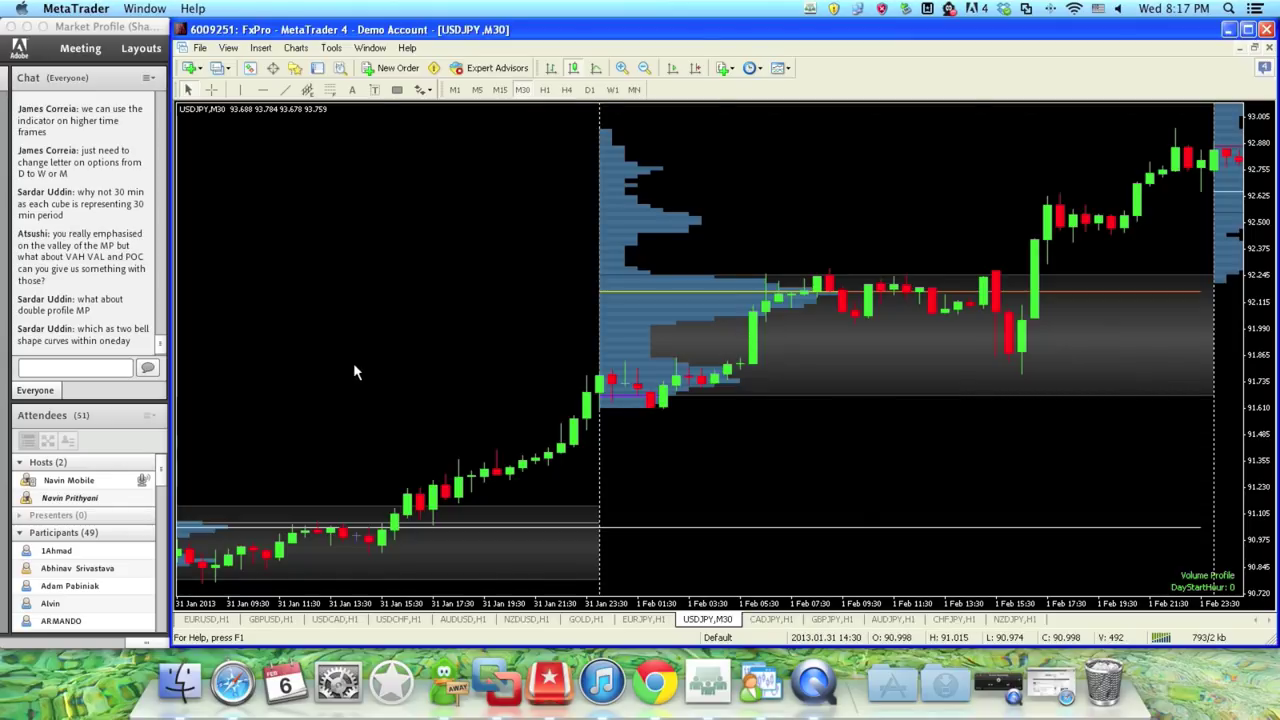
# Step: Review earlier daily profiles on USDJPY M30 back to 28 Jan 2013 and on EURUSD H1 back to 18 Jan 2013
pyautogui.moveTo(354, 362); pyautogui.dragTo(920, 313)
pyautogui.moveTo(406, 199); pyautogui.dragTo(945, 462)
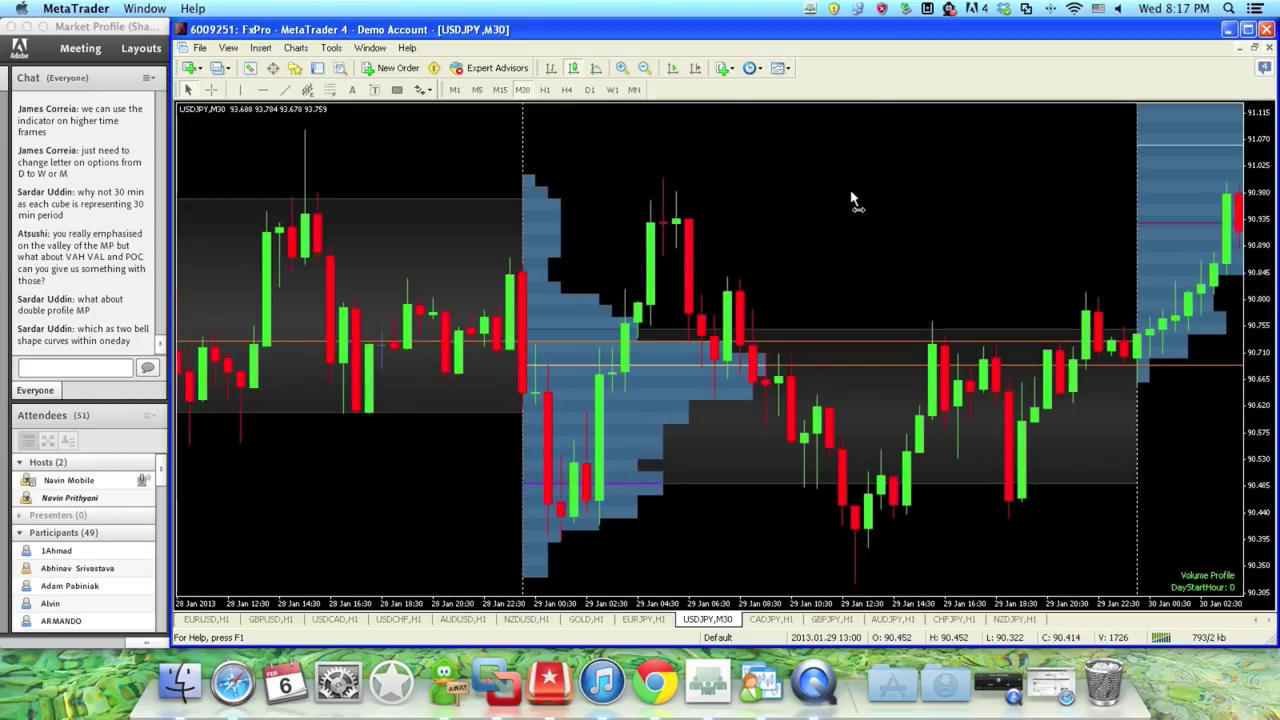
pyautogui.moveTo(608, 188); pyautogui.dragTo(802, 476)
pyautogui.click(208, 619)
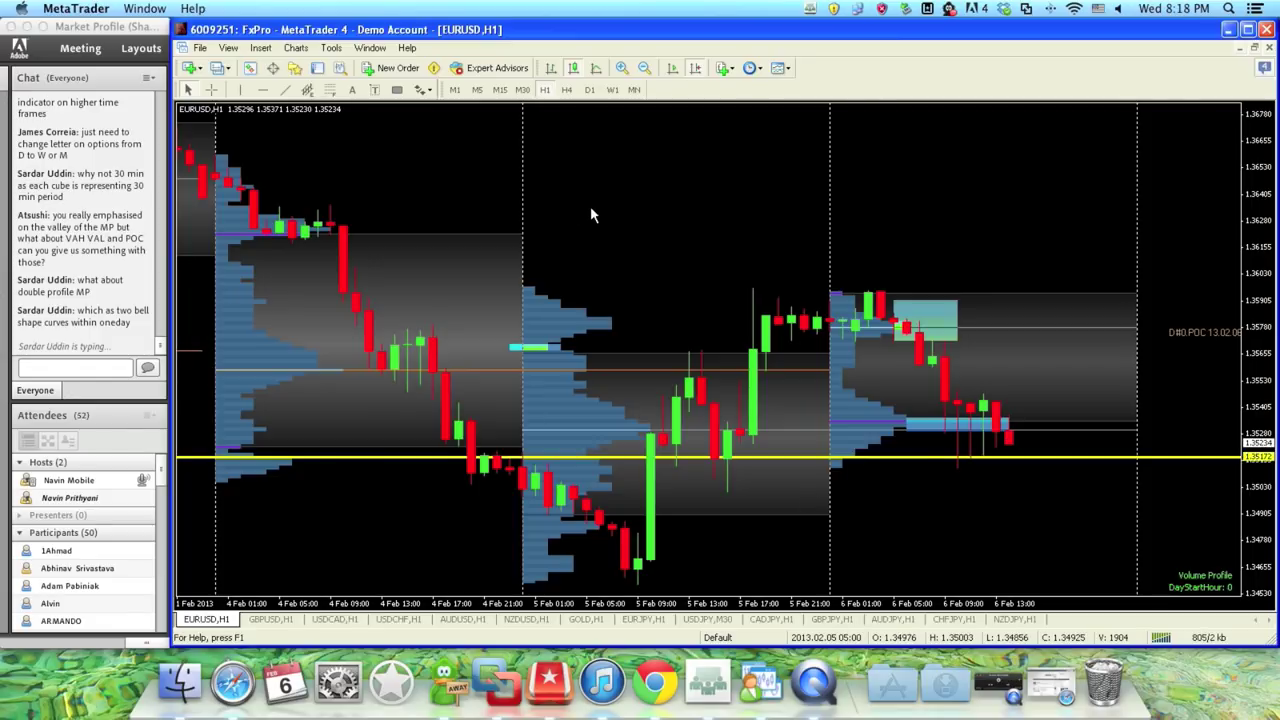
pyautogui.moveTo(591, 209); pyautogui.dragTo(980, 229)
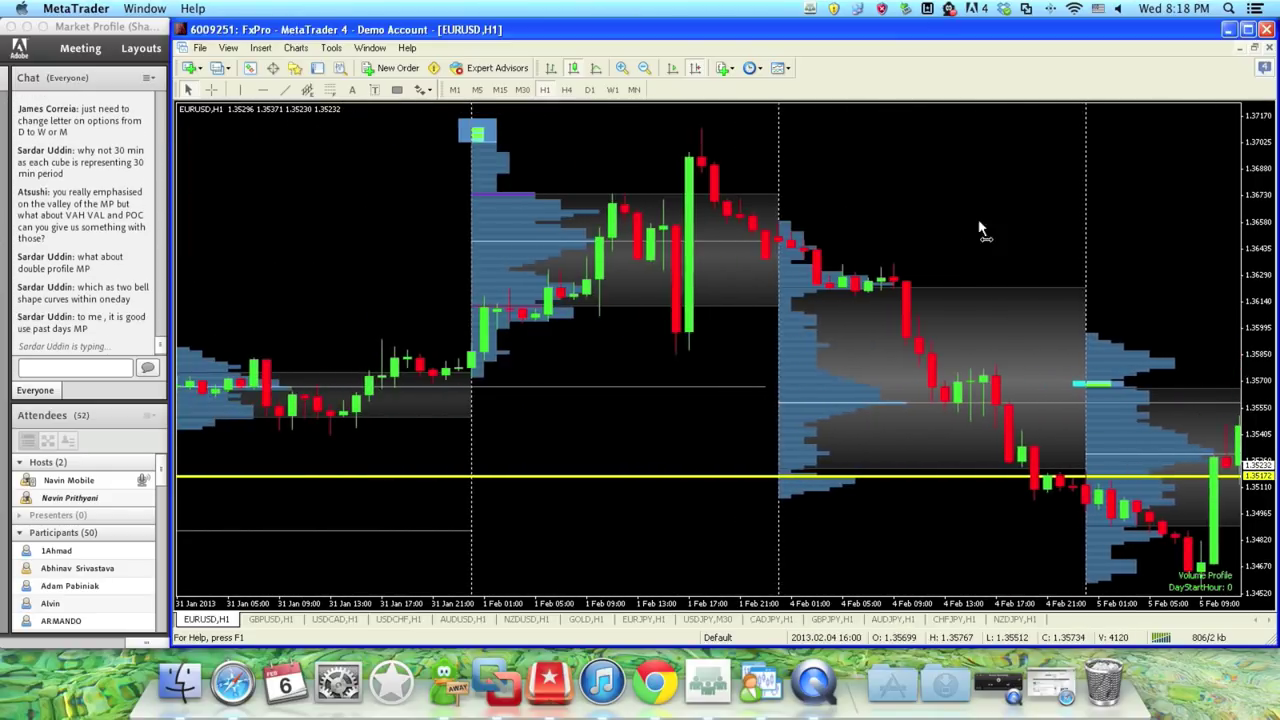
pyautogui.scroll(10, 614, 438)
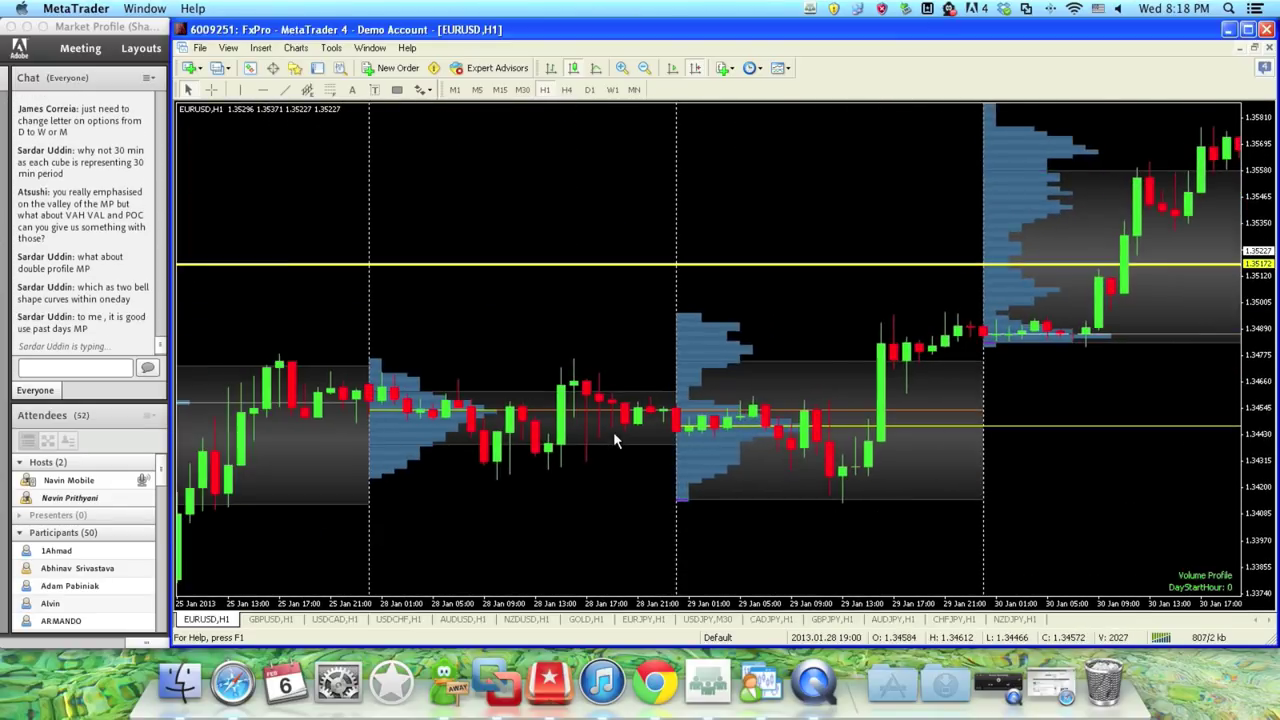
pyautogui.scroll(5, 614, 440)
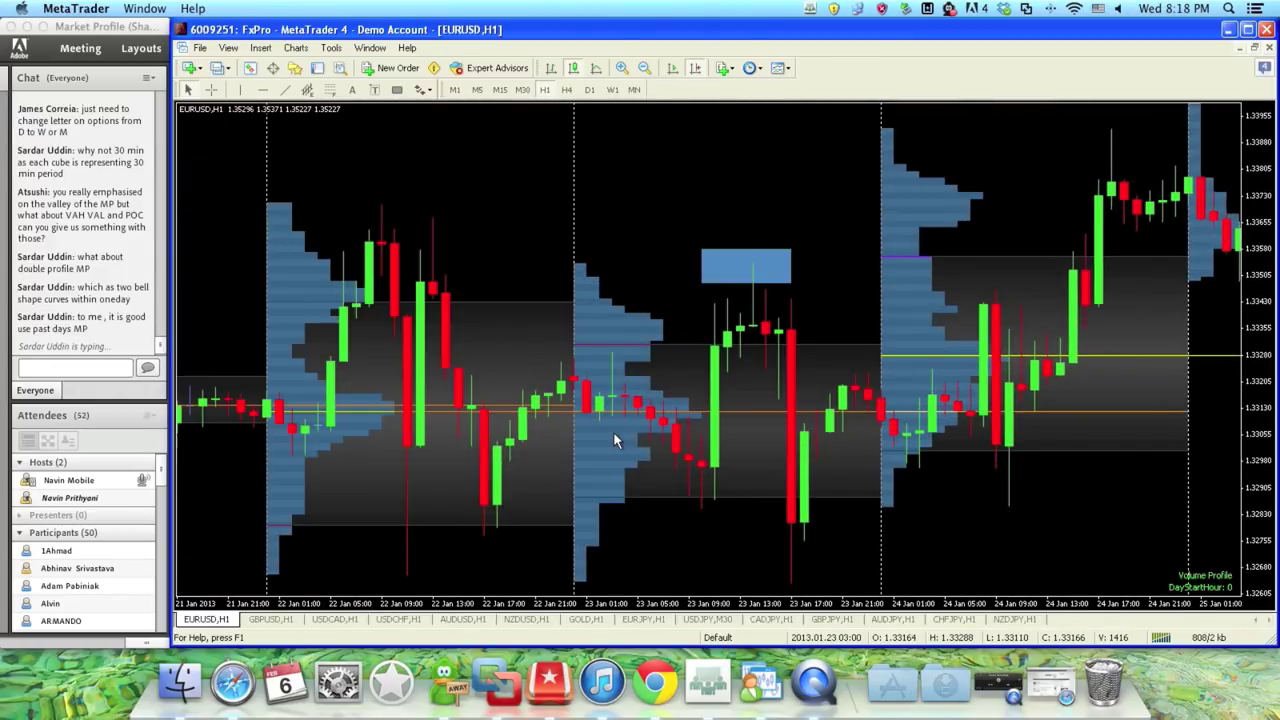
pyautogui.scroll(5, 614, 440)
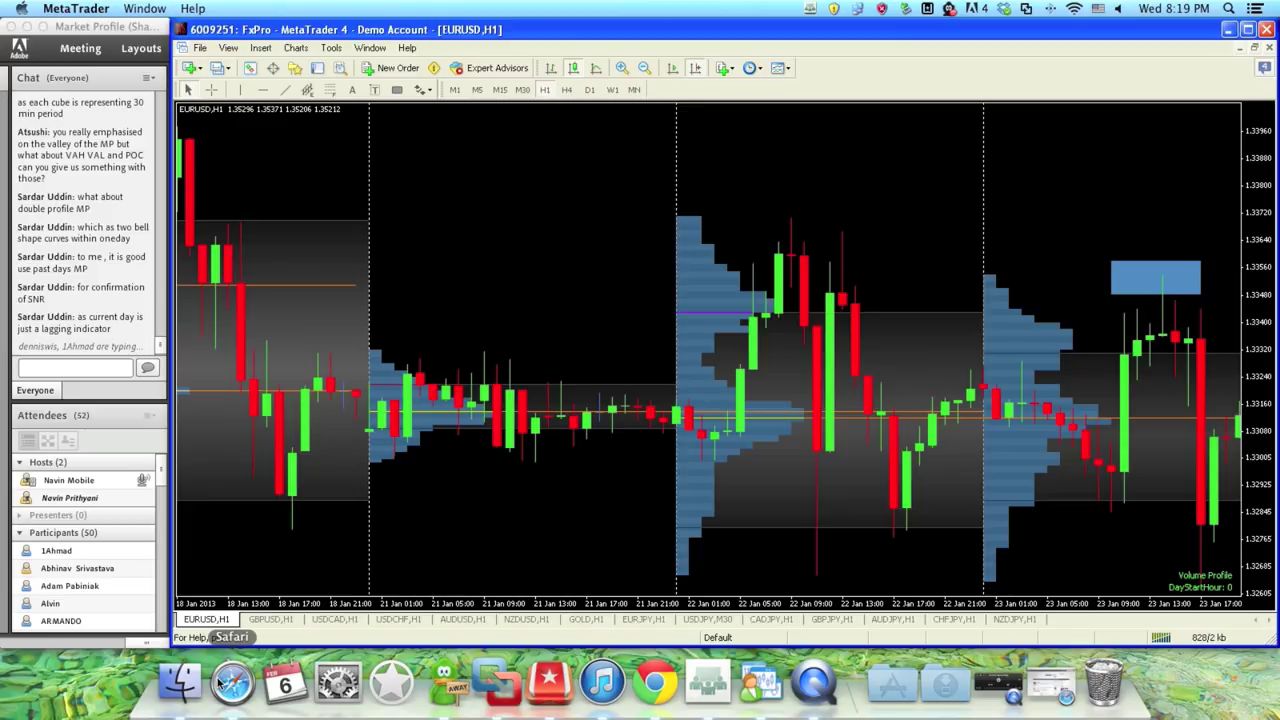
# Step: Switch to Safari and copy the address of the Market Profile group page, urbanforex.com/group/forex-market-profile
pyautogui.click(220, 682)
pyautogui.scroll(-5, 342, 523)
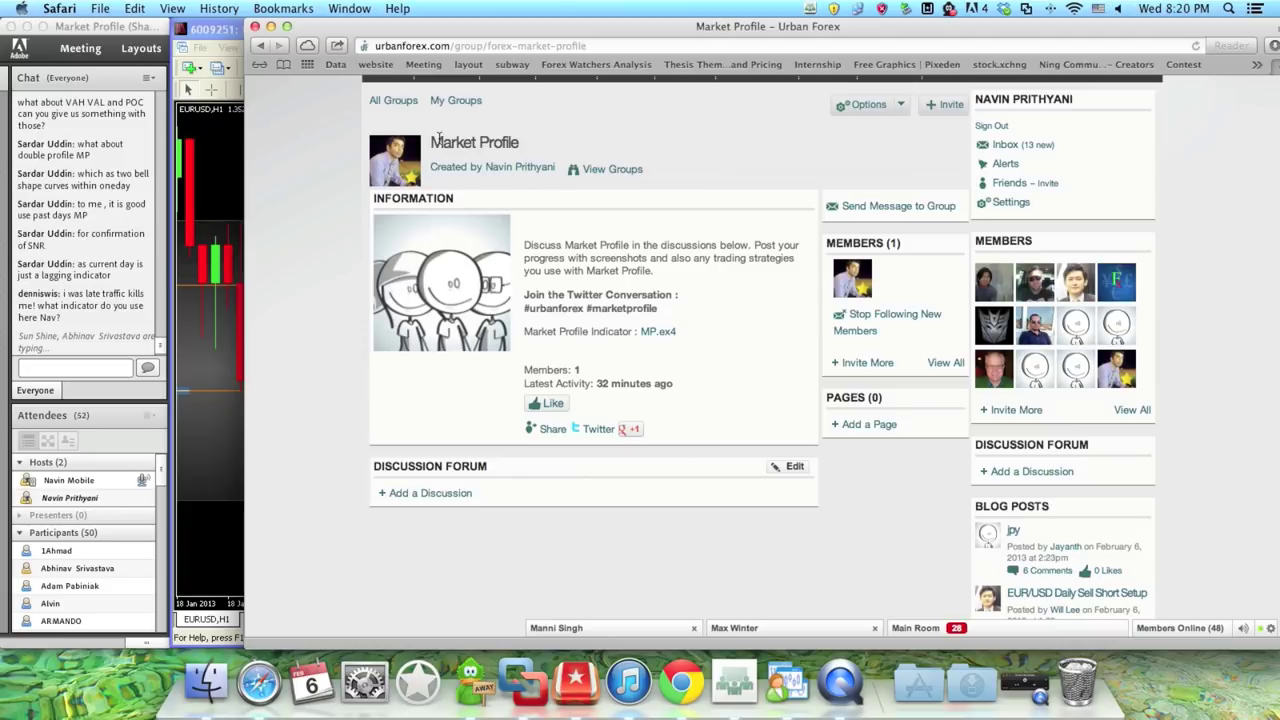
pyautogui.press('super+l')
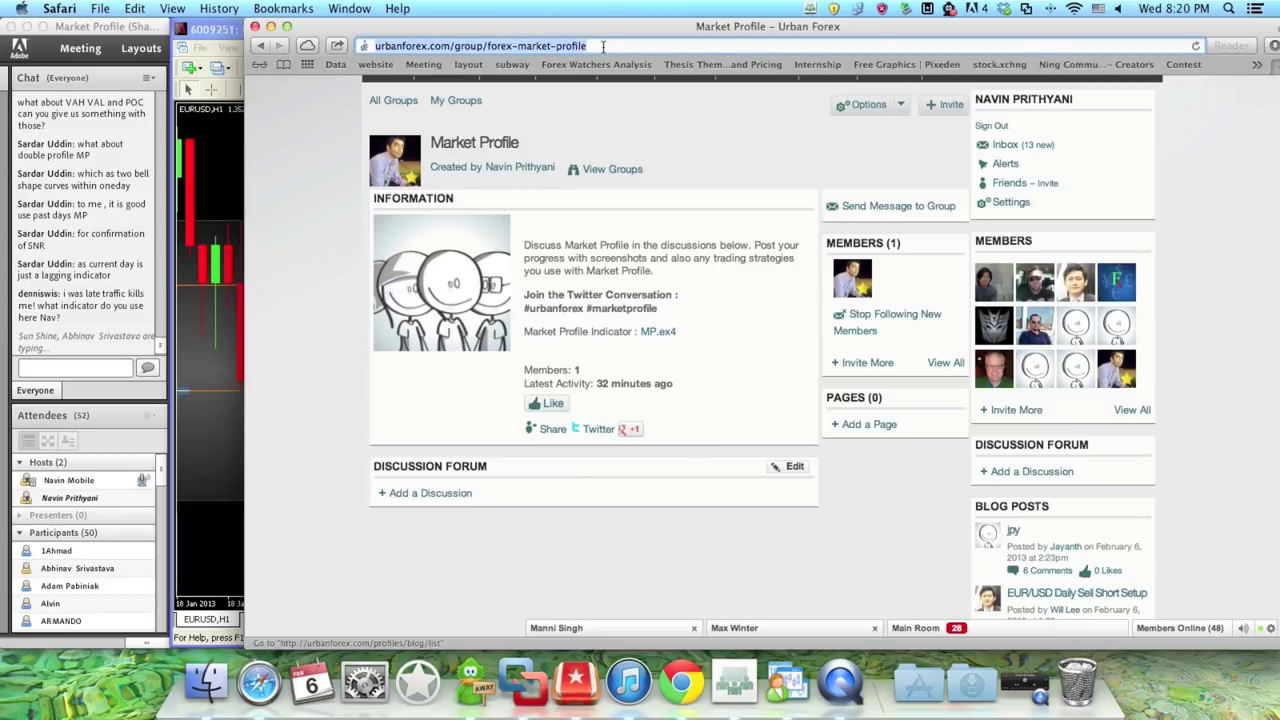
pyautogui.press('super+c')
# Step: Switch to Adobe Connect and post the copied Market Profile group link to everyone in the meeting chat, twice
pyautogui.click(108, 370)
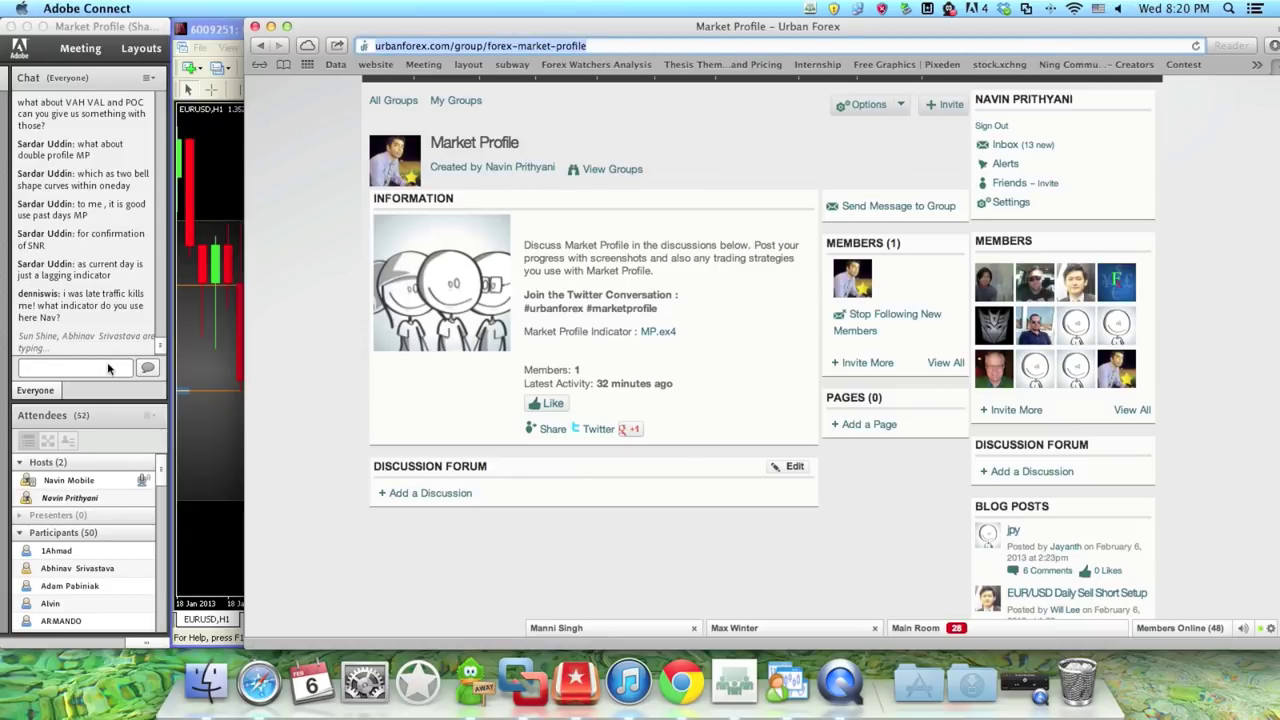
pyautogui.press('super+v')
pyautogui.press('Return')
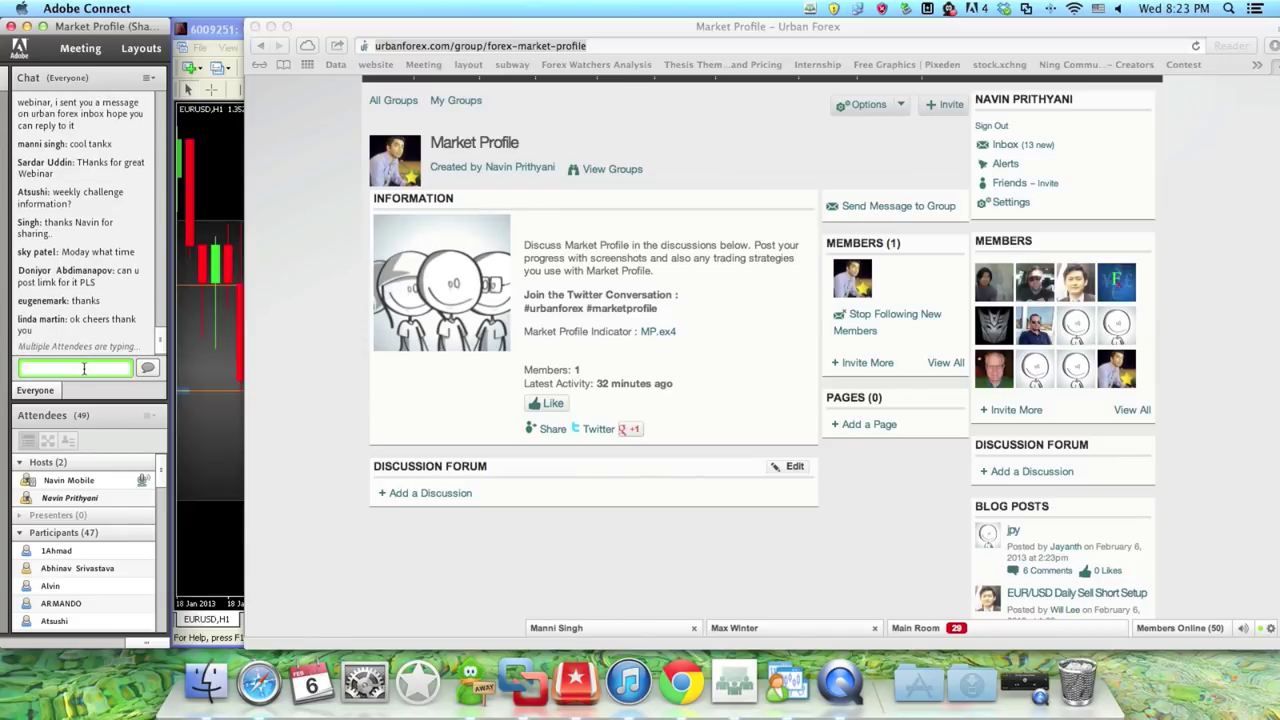
pyautogui.press('super+v')
pyautogui.press('Return')
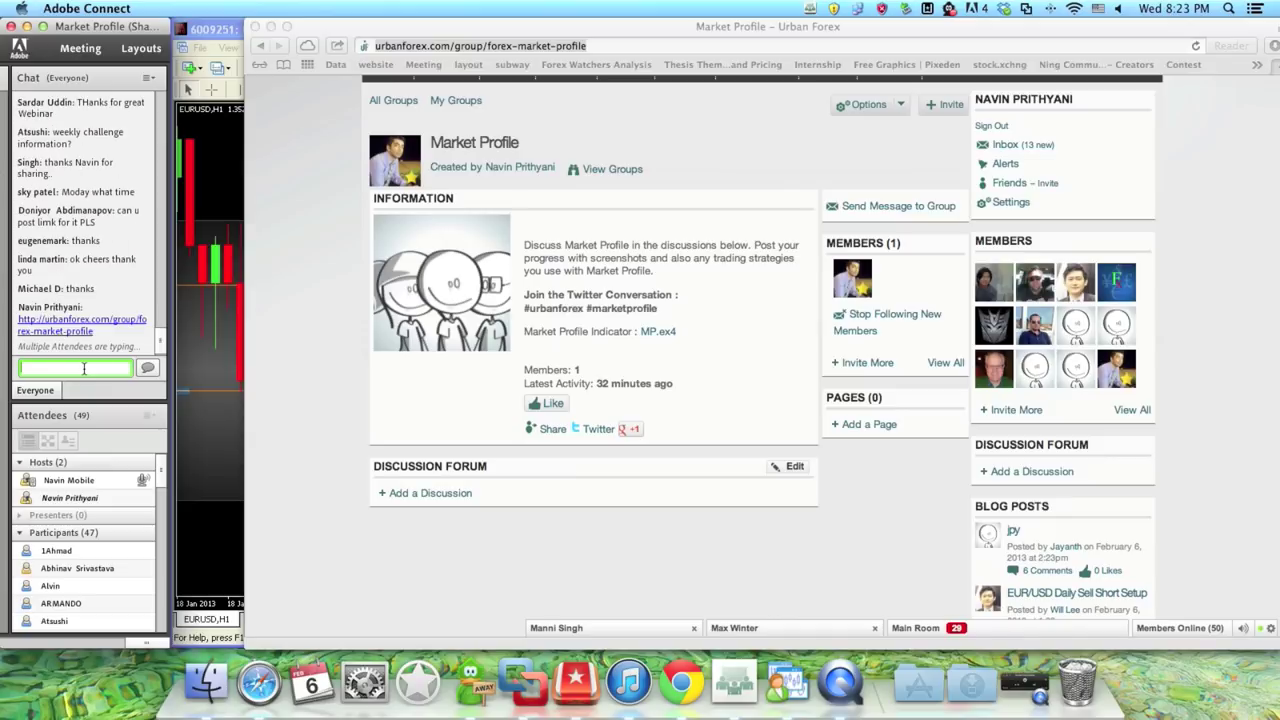